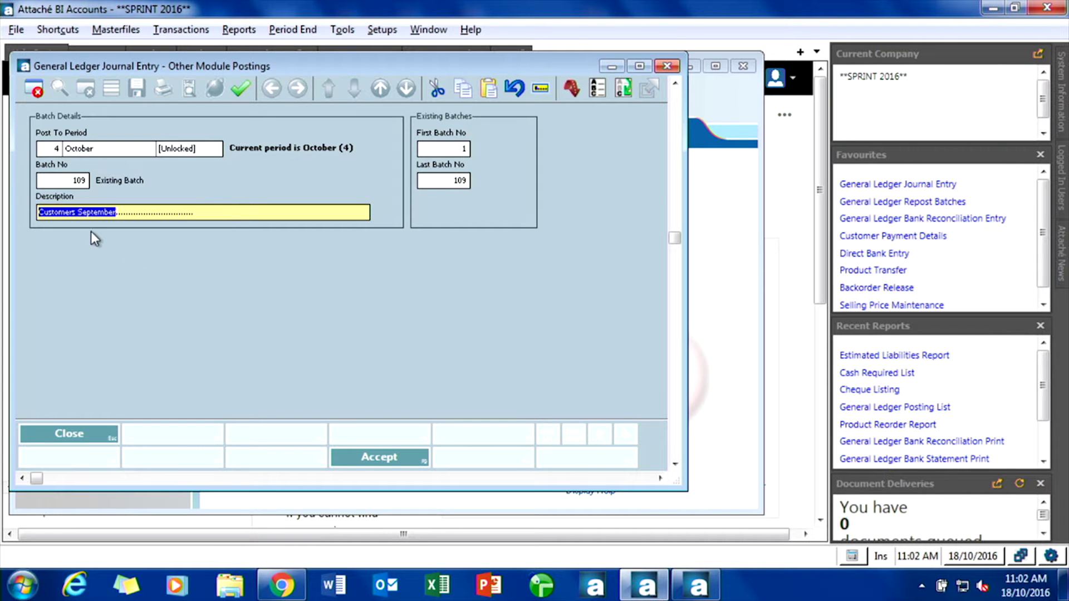
# Step: Close the journal entry and open Repost Batches in the General Ledger transactions
pyautogui.press('Escape')
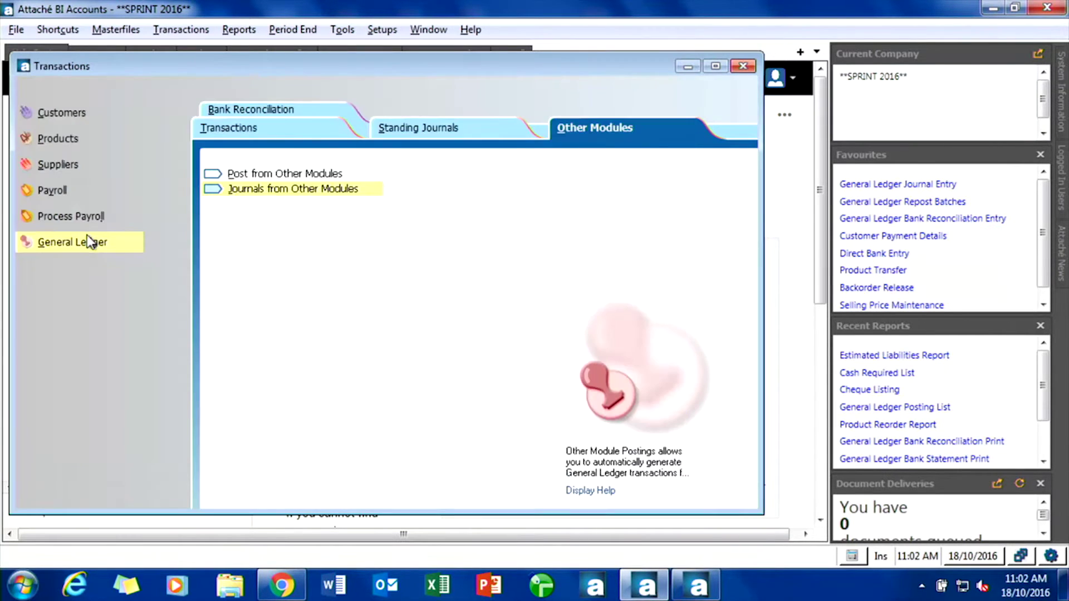
pyautogui.click(257, 132)
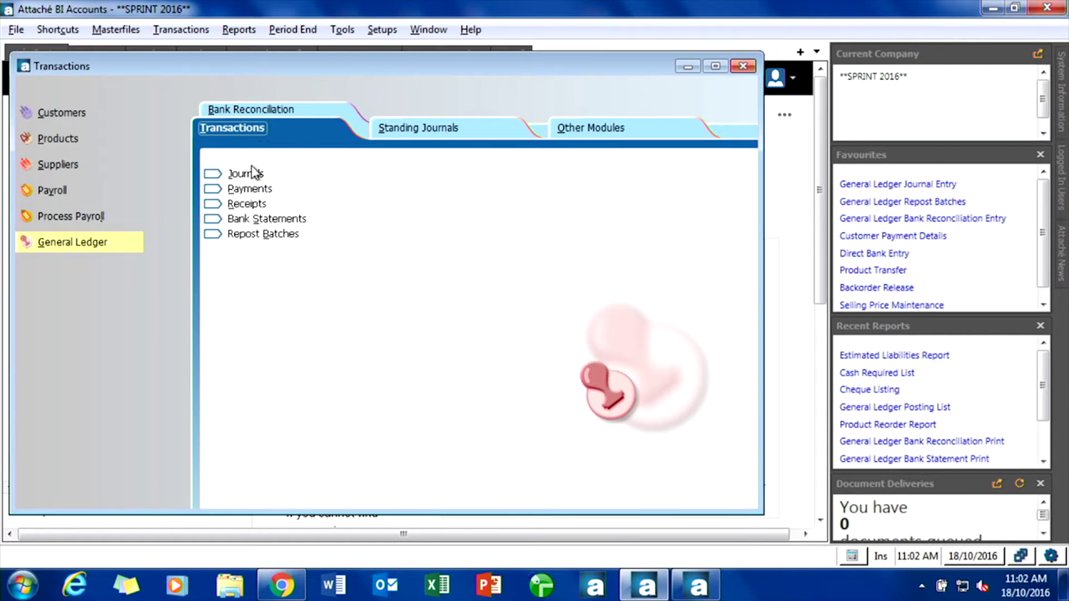
pyautogui.click(255, 238)
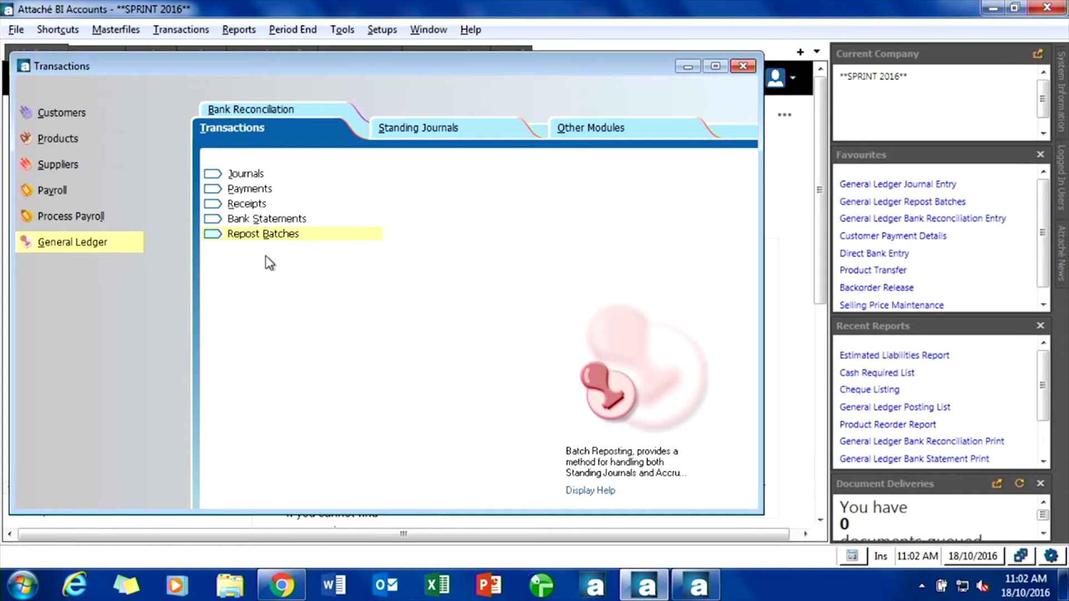
pyautogui.press('Return')
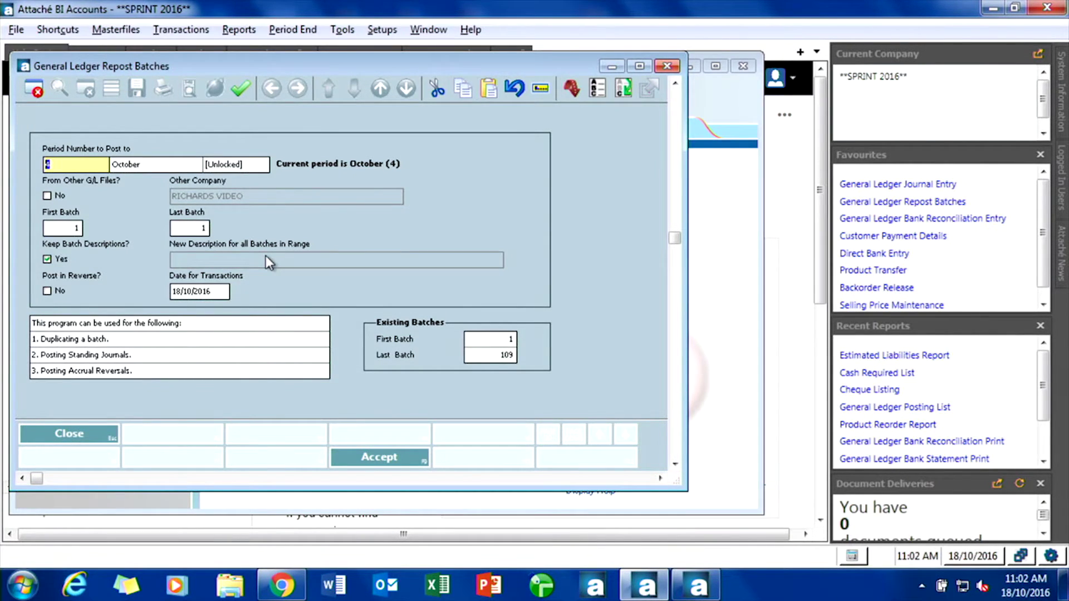
# Step: Keep October as the posting period and choose batch 109, Customers September, as both the first and last batch
pyautogui.press('Return')
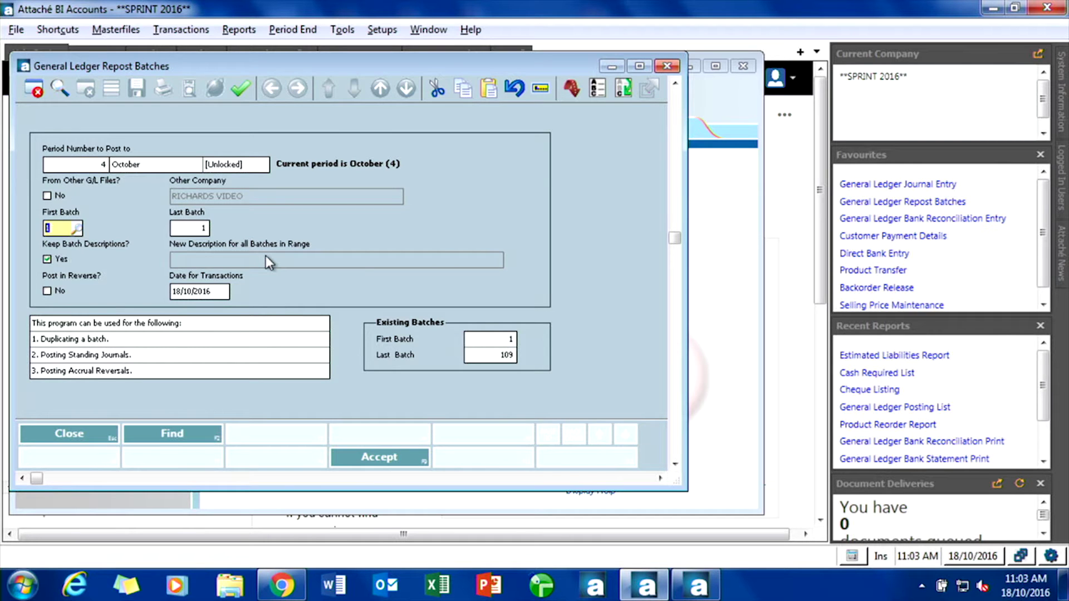
pyautogui.press('F2')
pyautogui.press('pagedown')
pyautogui.press('pagedown')
pyautogui.press('pagedown')
pyautogui.press('pagedown')
pyautogui.press('pagedown')
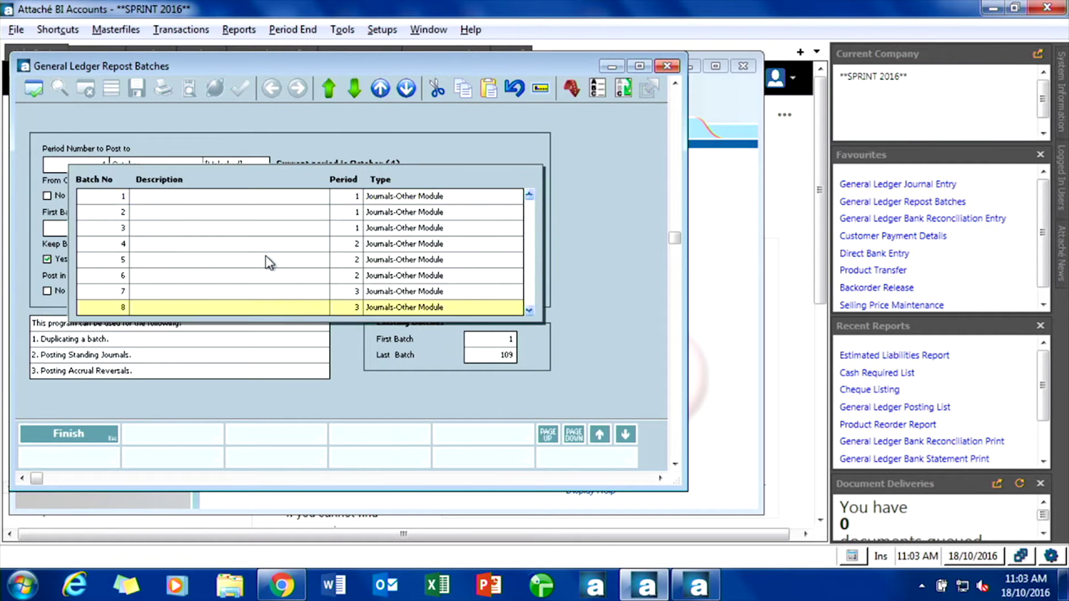
pyautogui.press('pagedown')
pyautogui.press('pagedown')
pyautogui.press('pagedown')
pyautogui.press('pagedown')
pyautogui.press('pagedown')
pyautogui.press('pagedown')
pyautogui.press('pagedown')
pyautogui.press('pagedown')
pyautogui.press('pagedown')
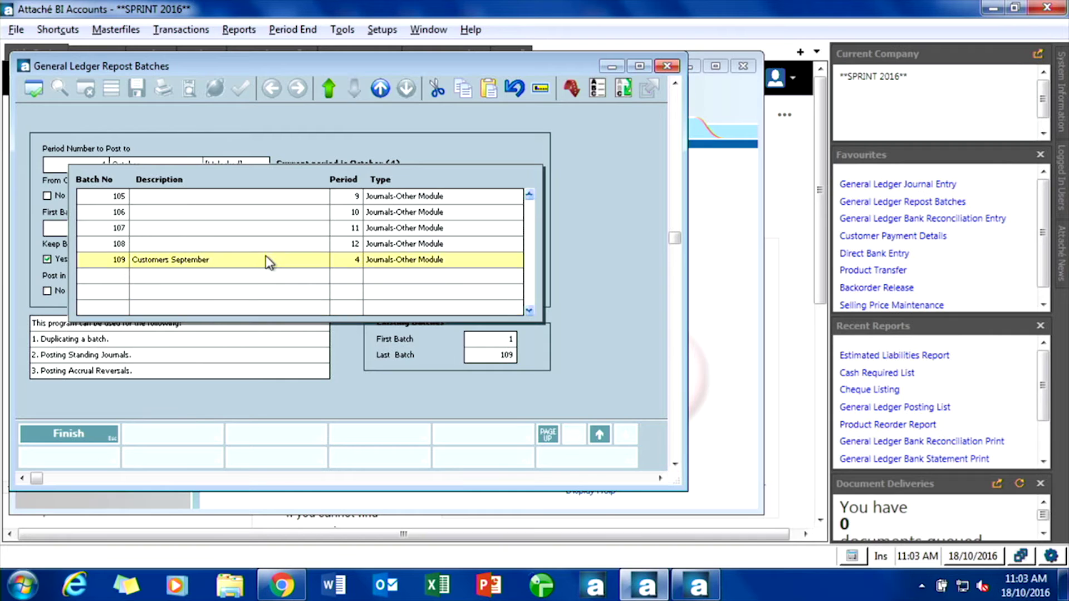
pyautogui.press('Return')
pyautogui.press('Return')
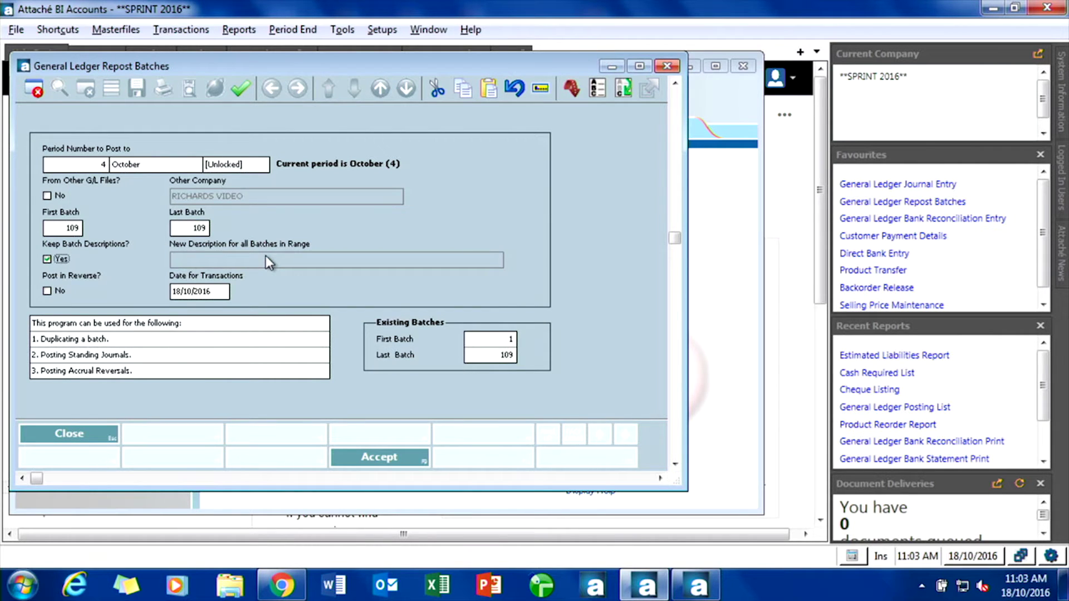
# Step: Turn off keeping the batch descriptions and enter "reverse wrong period" as the new description
pyautogui.click(57, 259)
pyautogui.press('Return')
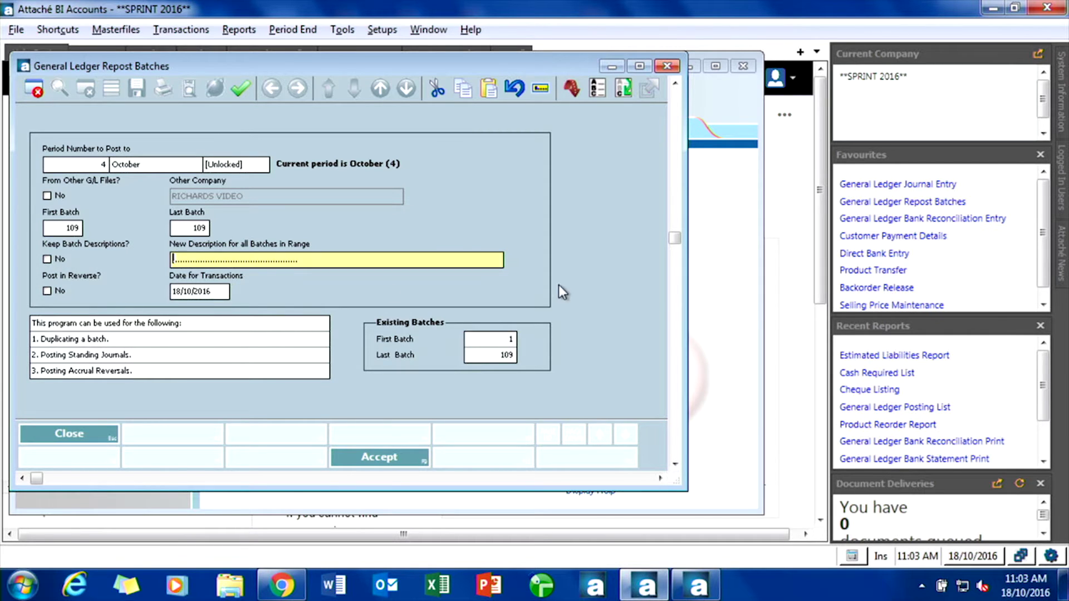
pyautogui.write('reverse wrong period')
pyautogui.press('Tab')
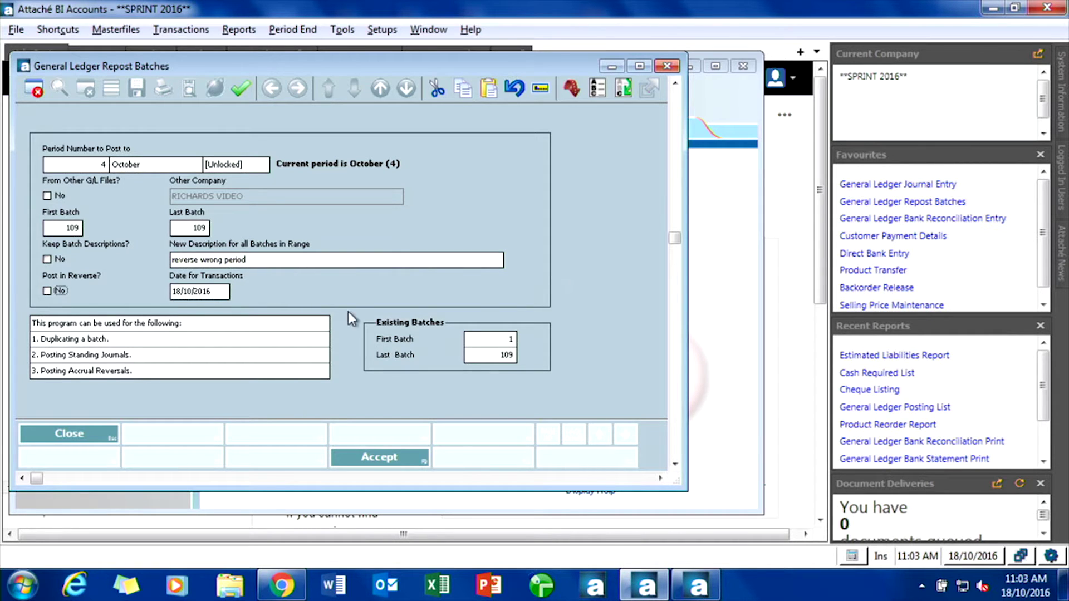
# Step: Enable posting in reverse, set the transaction date to 17/10/2016 and post the reversal batch
pyautogui.press('space')
pyautogui.press('Tab')
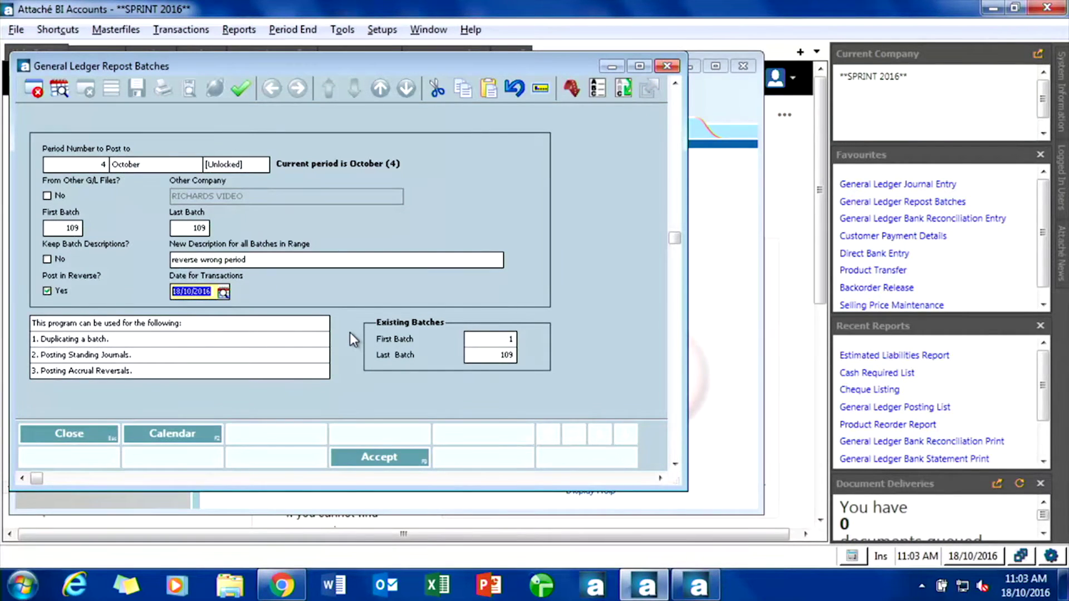
pyautogui.write('17')
pyautogui.press('Return')
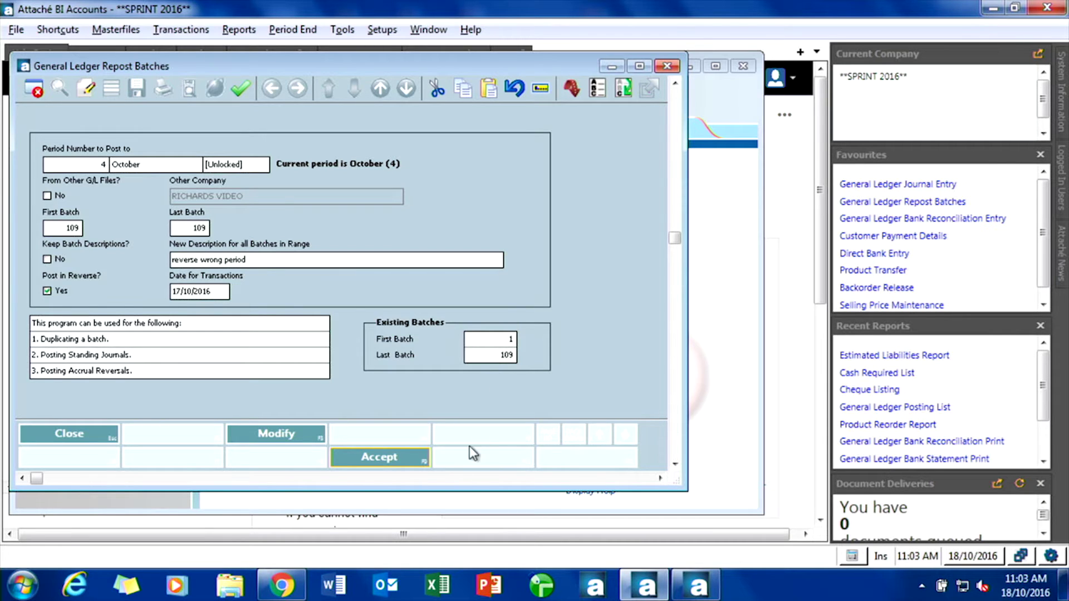
pyautogui.click(390, 458)
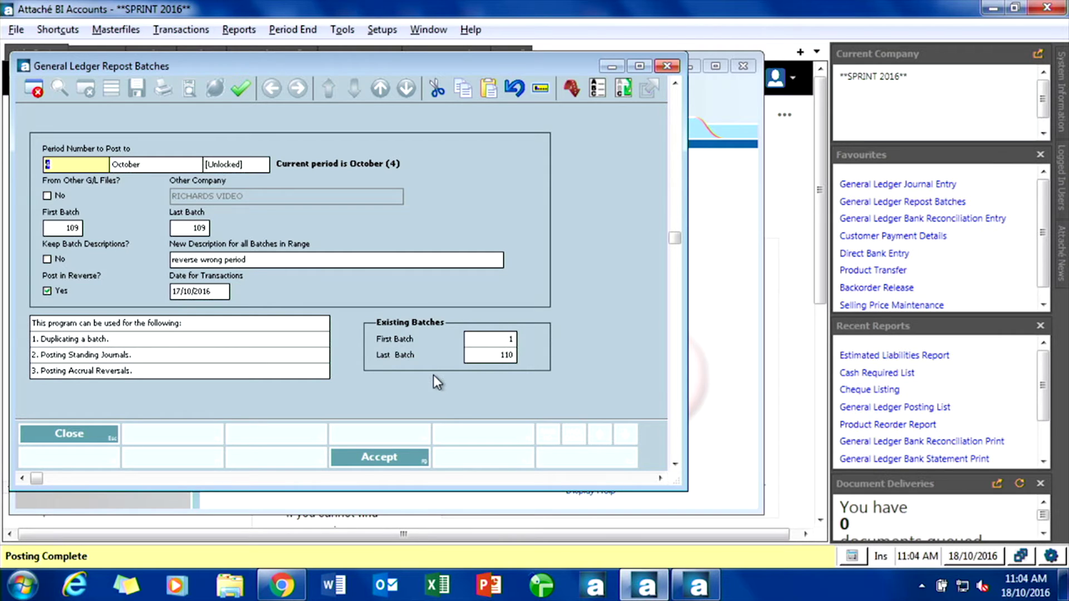
# Step: Check the posted reversal in the batch list and reselect batch 109 as the first batch
pyautogui.click(64, 228)
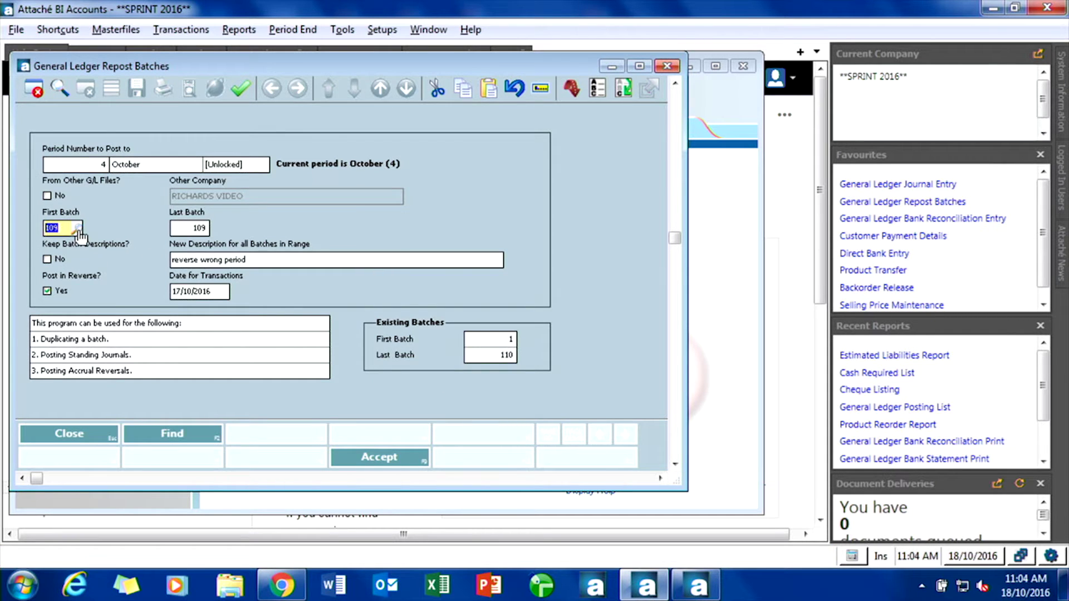
pyautogui.click(77, 229)
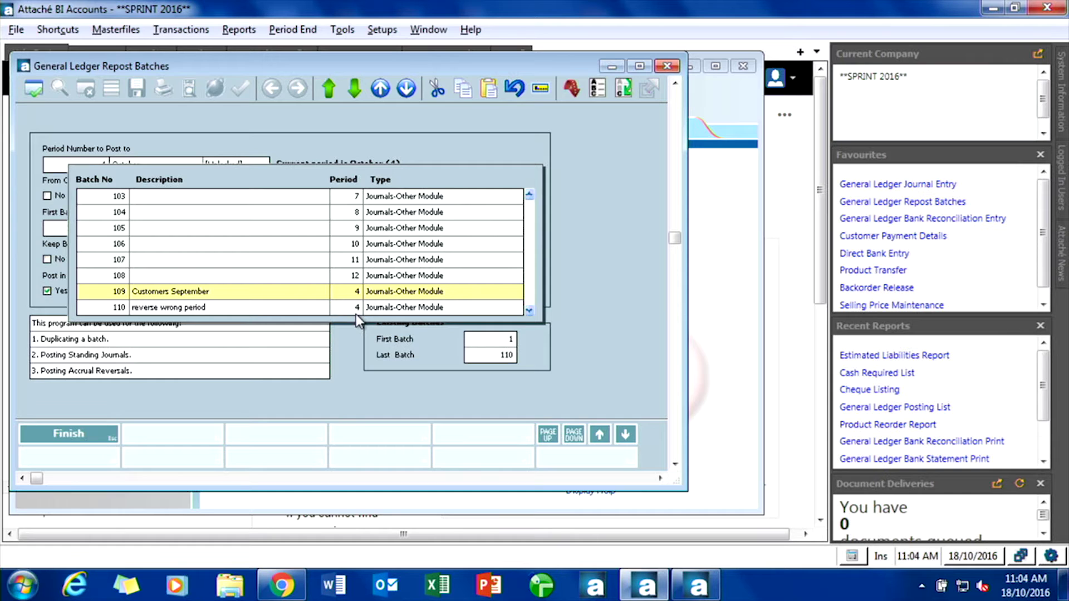
pyautogui.doubleClick(138, 294)
# Step: Set the period to post to as 3, September
pyautogui.click(102, 169)
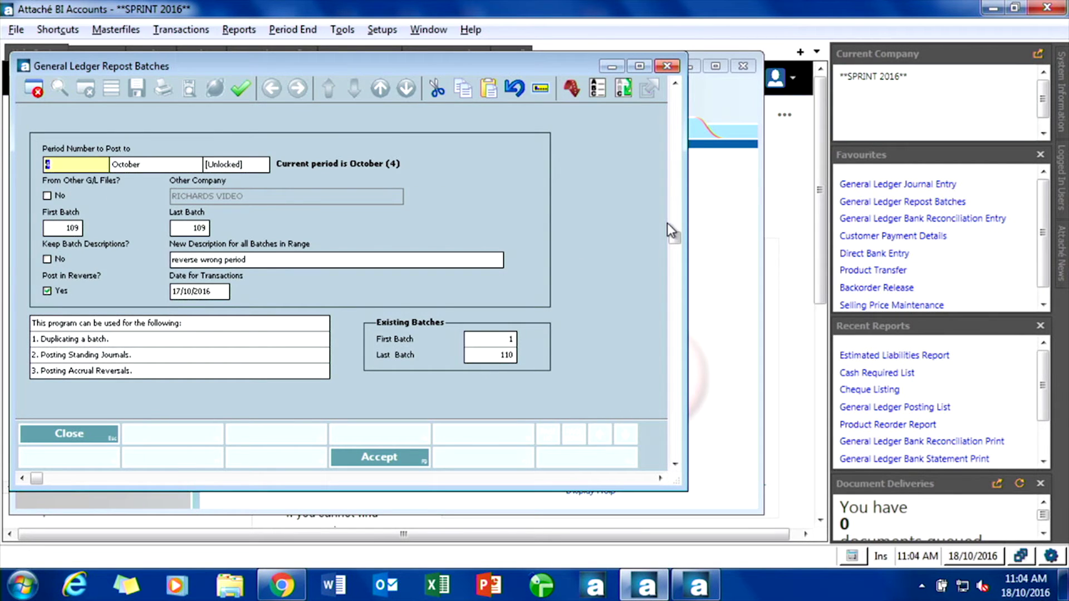
pyautogui.write('3')
pyautogui.press('Return')
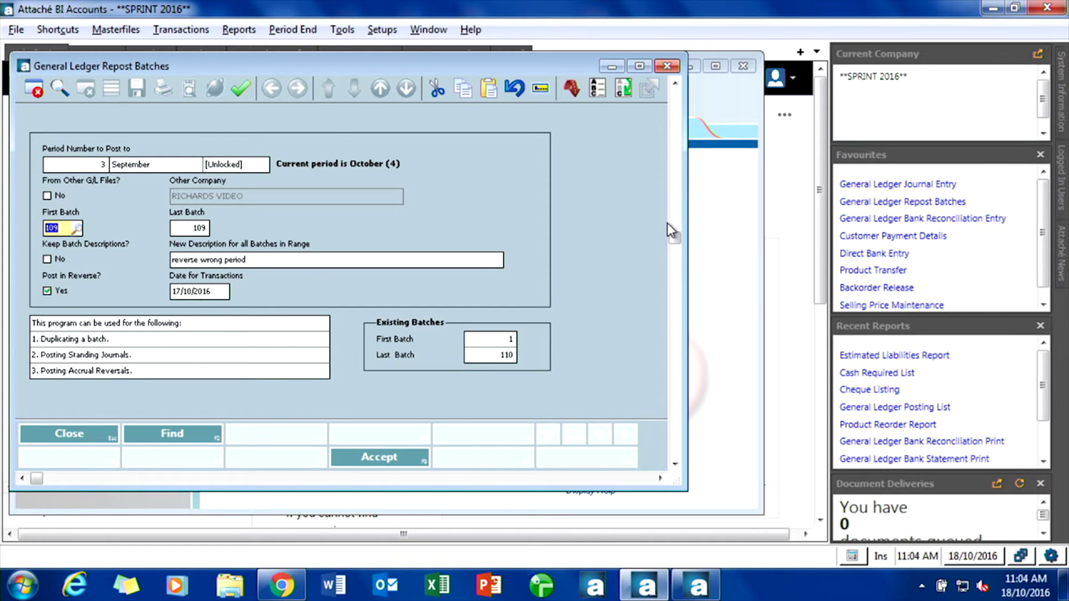
# Step: Replace the new batch description with "Customers September" and turn off posting in reverse
pyautogui.click(58, 259)
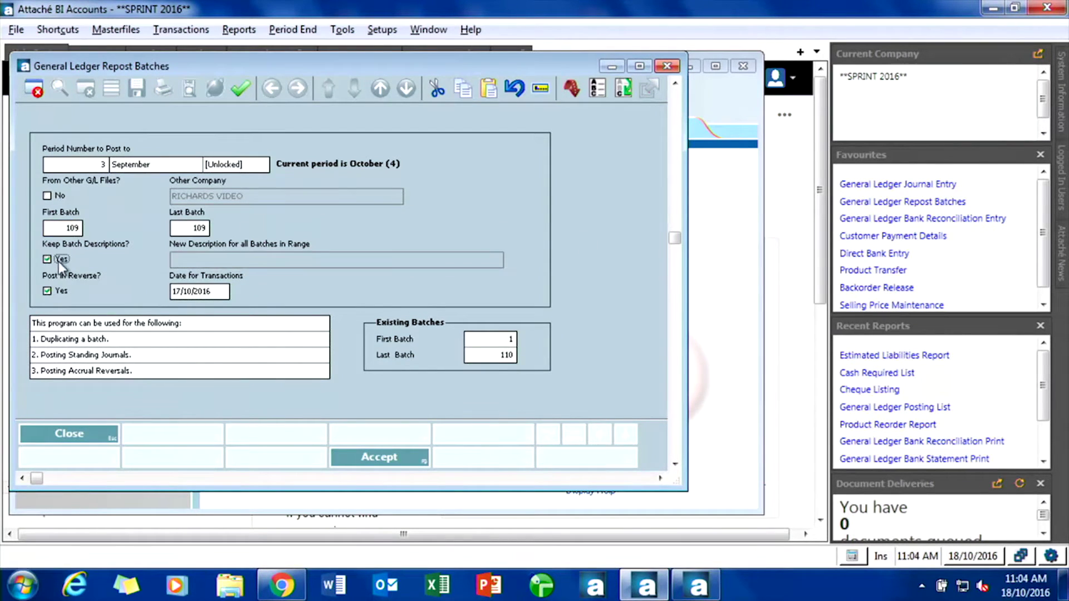
pyautogui.press('space')
pyautogui.press('Tab')
pyautogui.press('Delete')
pyautogui.press('Delete')
pyautogui.press('Delete')
pyautogui.press('Delete')
pyautogui.press('Delete')
pyautogui.press('Delete')
pyautogui.press('Delete')
pyautogui.press('Delete')
pyautogui.press('Delete')
pyautogui.press('Delete')
pyautogui.press('Delete')
pyautogui.press('Delete')
pyautogui.press('Delete')
pyautogui.press('Delete')
pyautogui.press('Delete')
pyautogui.press('Delete')
pyautogui.press('Delete')
pyautogui.press('Delete')
pyautogui.press('Delete')
pyautogui.press('Delete')
pyautogui.write('Customers Se')
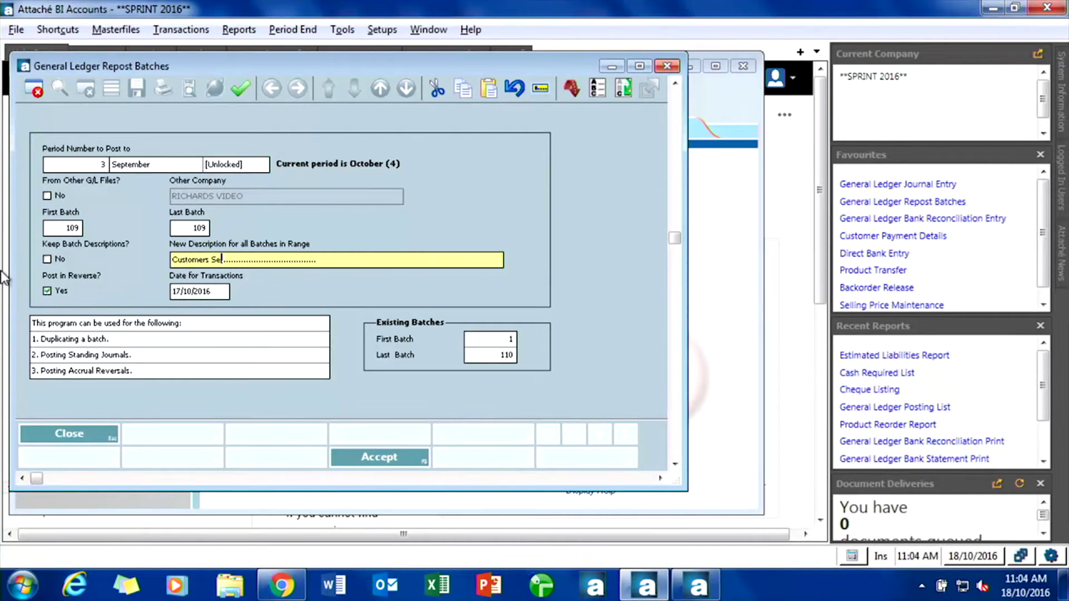
pyautogui.write('ptember')
pyautogui.press('Return')
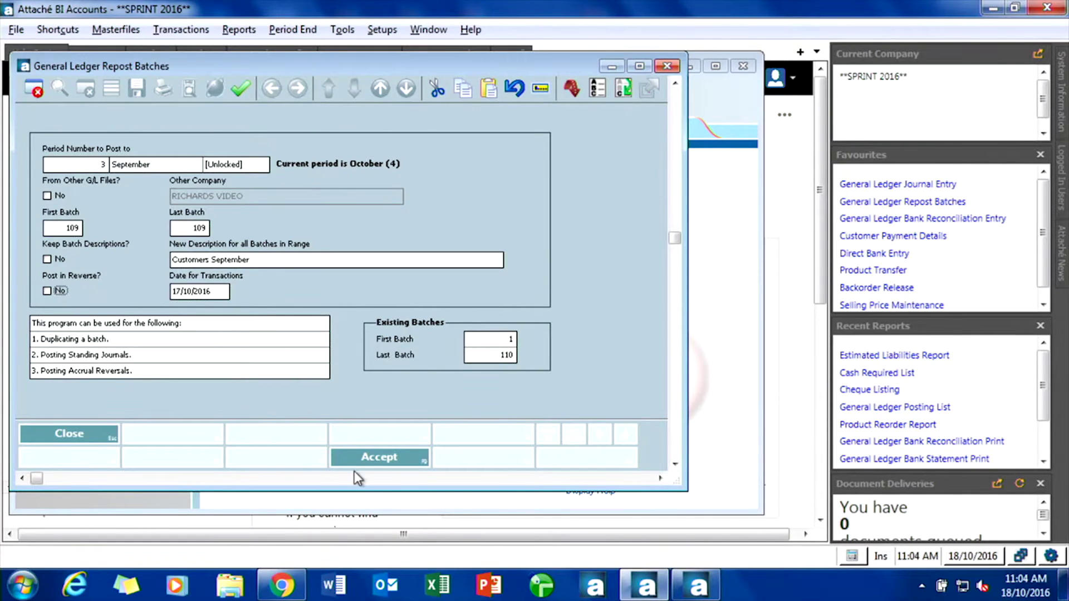
# Step: Post the copy of batch 109 to the September period
pyautogui.click(195, 259)
pyautogui.hotkey('shift', 'Tab')
pyautogui.hotkey('shift', 'Tab')
pyautogui.hotkey('shift', 'Tab')
pyautogui.click(384, 459)
# Step: Review the periods of the original, reversal and reposted batches in the batch list, and close Repost Batches
pyautogui.click(71, 230)
pyautogui.click(77, 228)
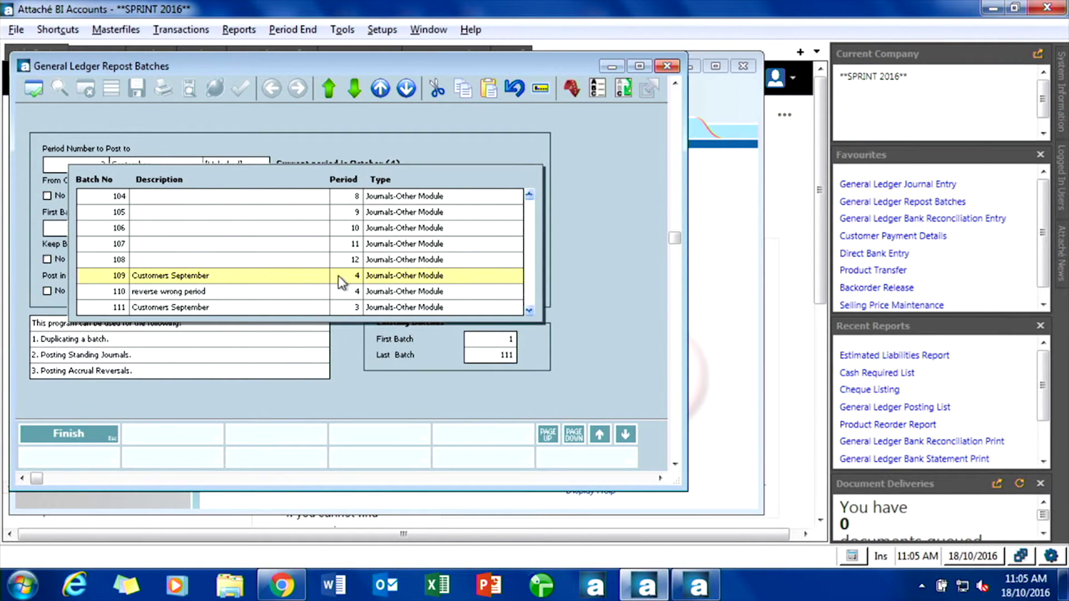
pyautogui.press('Return')
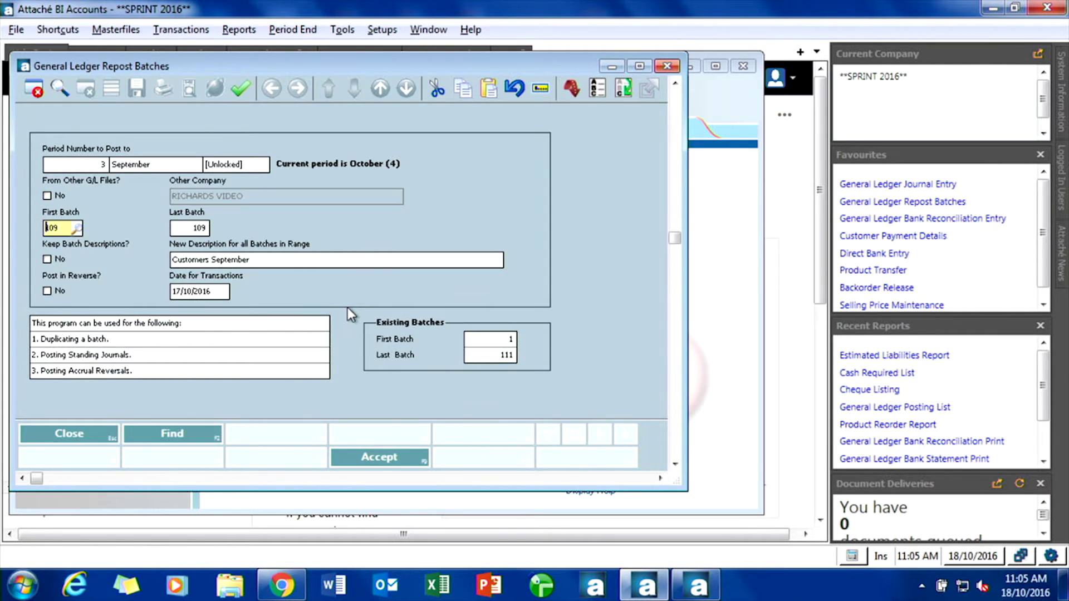
pyautogui.press('Escape')
pyautogui.press('Escape')
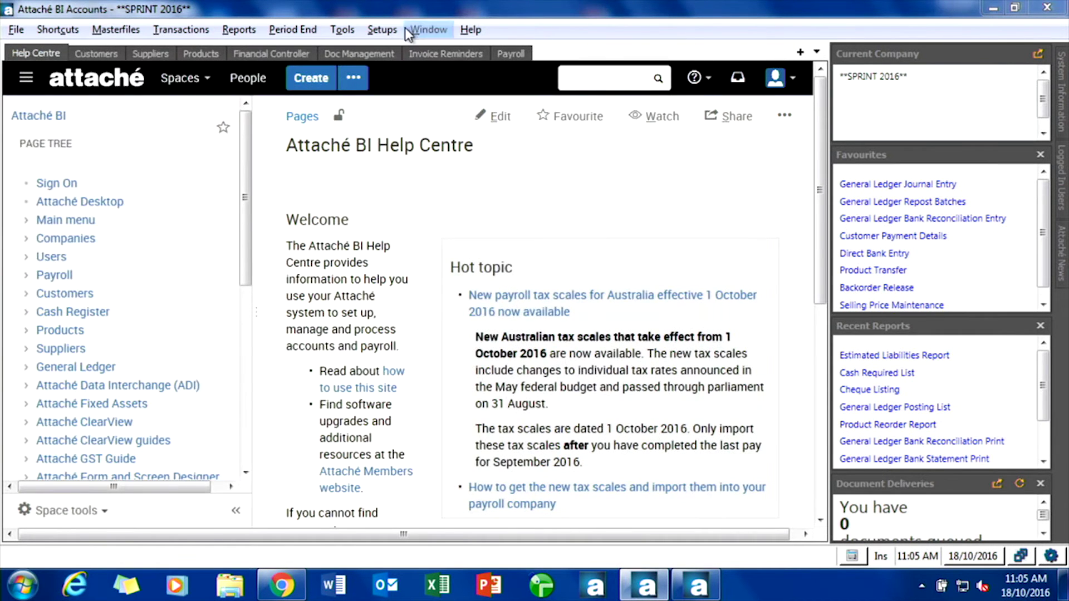
# Step: Open the General Ledger Options from the General Ledger setups
pyautogui.click(383, 30)
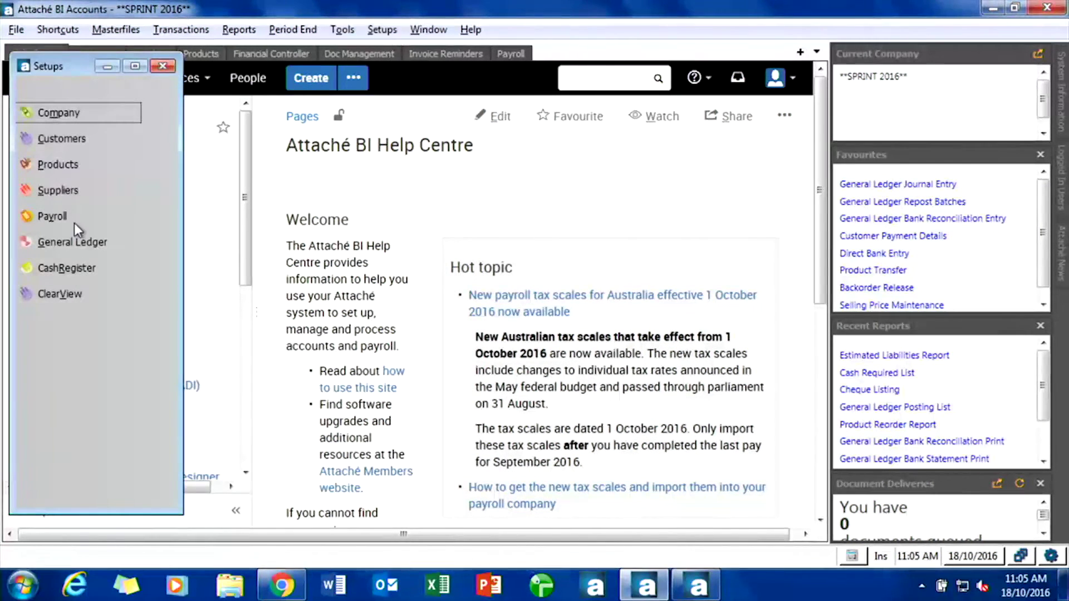
pyautogui.click(63, 242)
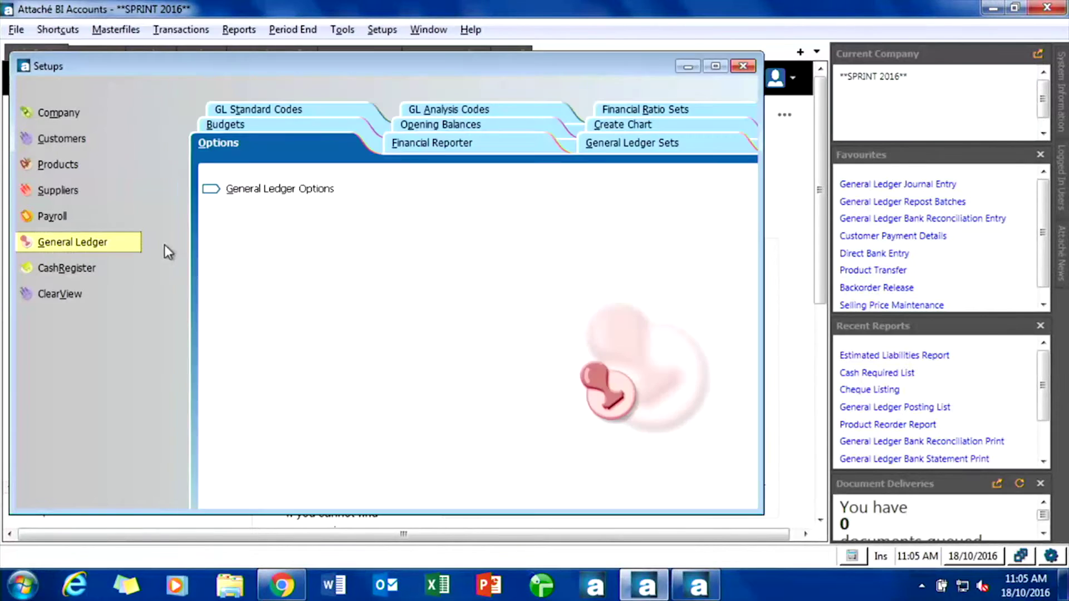
pyautogui.click(294, 195)
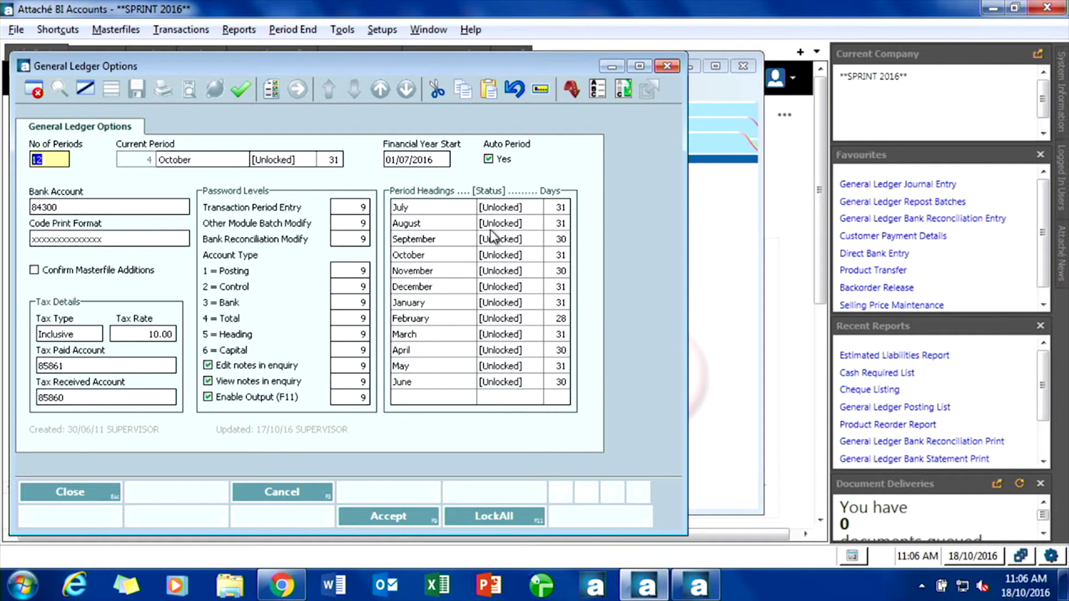
# Step: Lock the September, August and July periods and save the General Ledger options
pyautogui.click(442, 239)
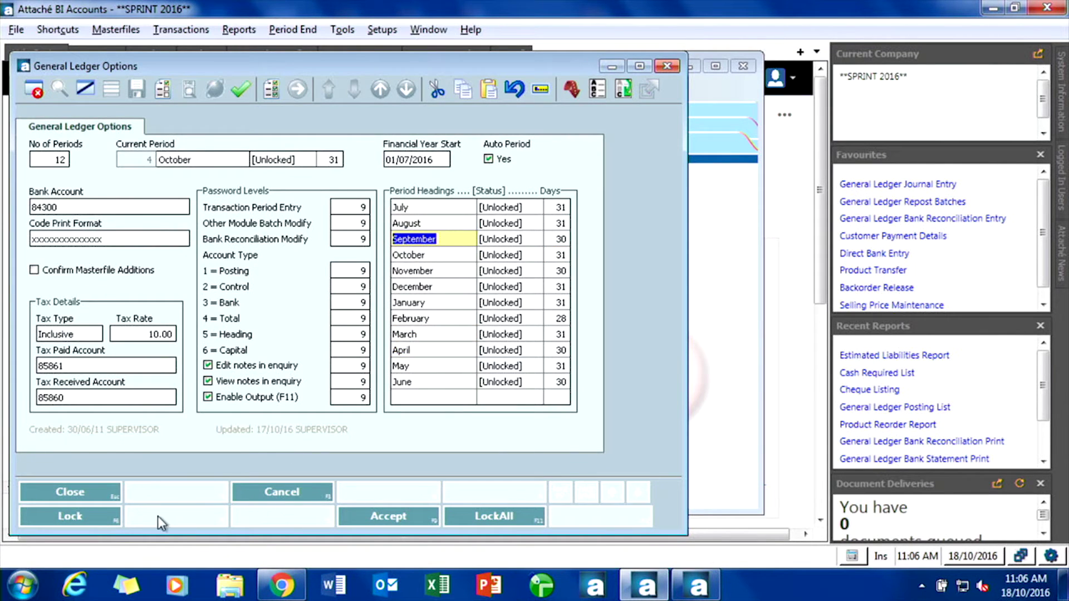
pyautogui.click(105, 525)
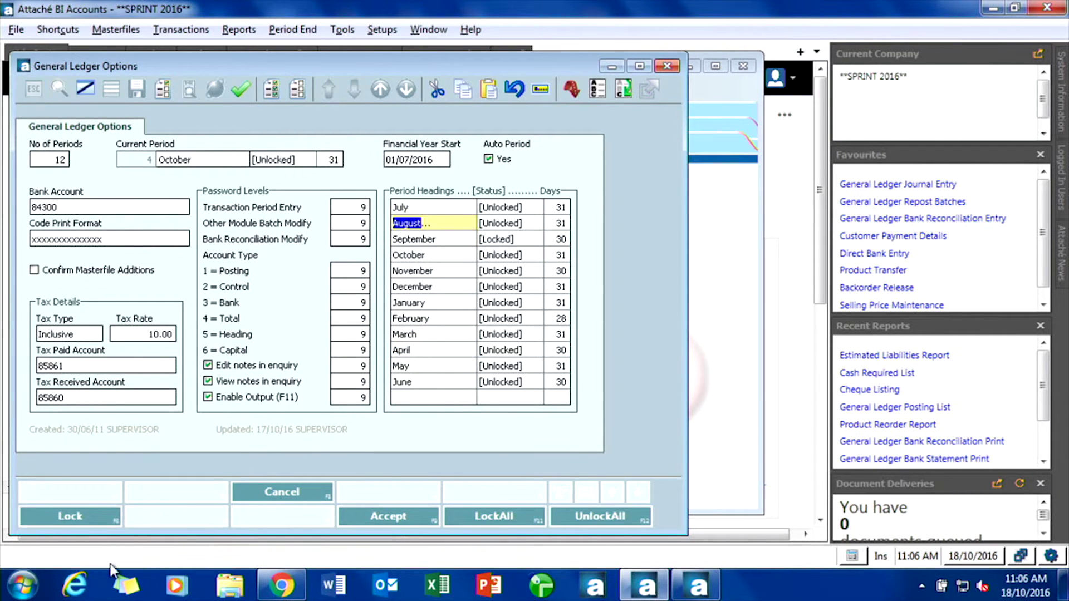
pyautogui.click(100, 528)
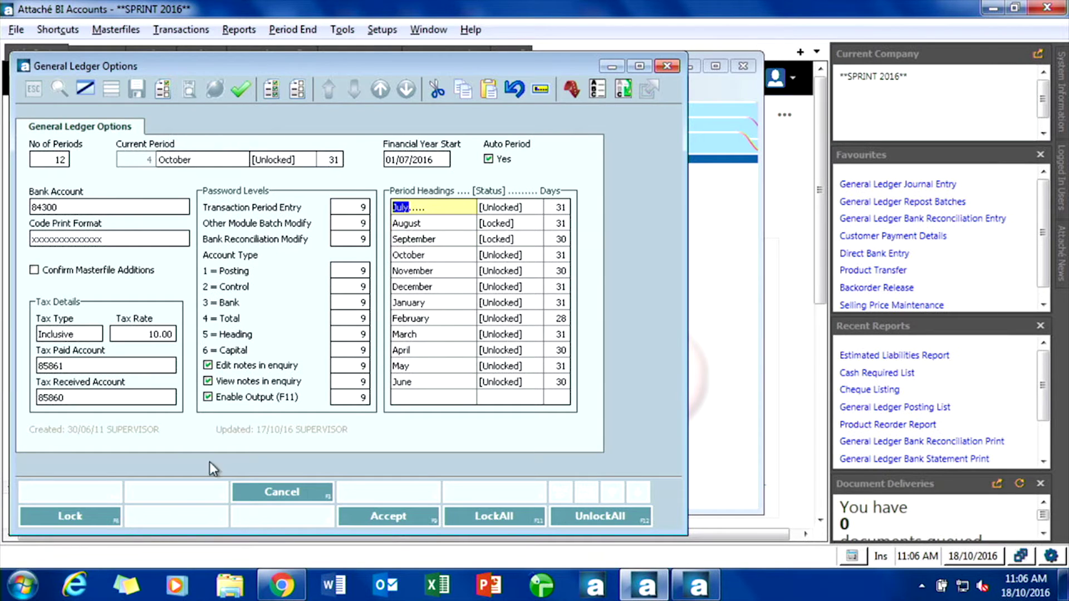
pyautogui.click(99, 526)
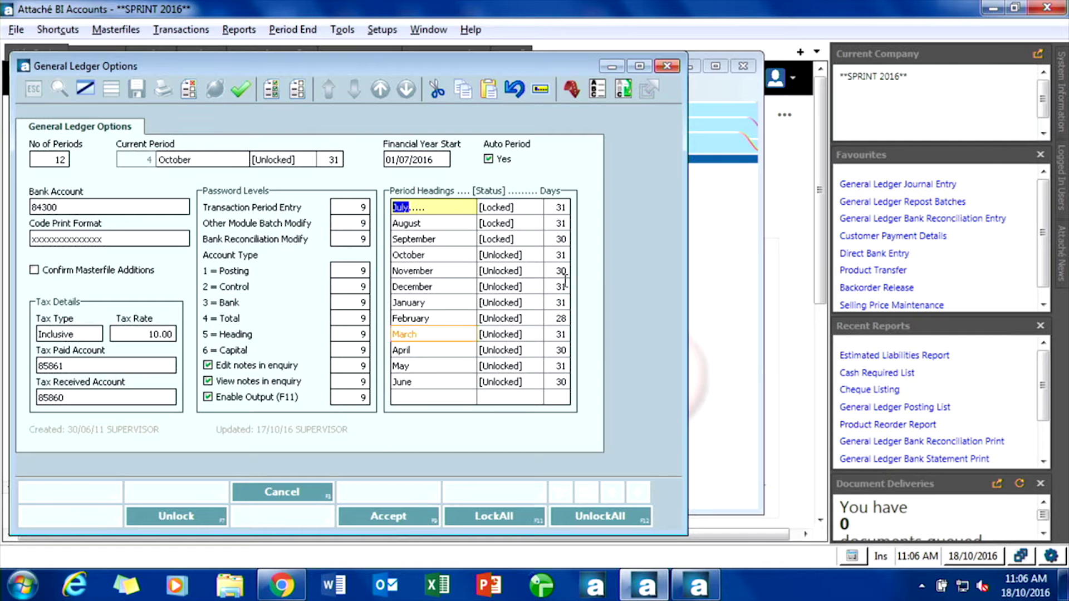
pyautogui.click(433, 272)
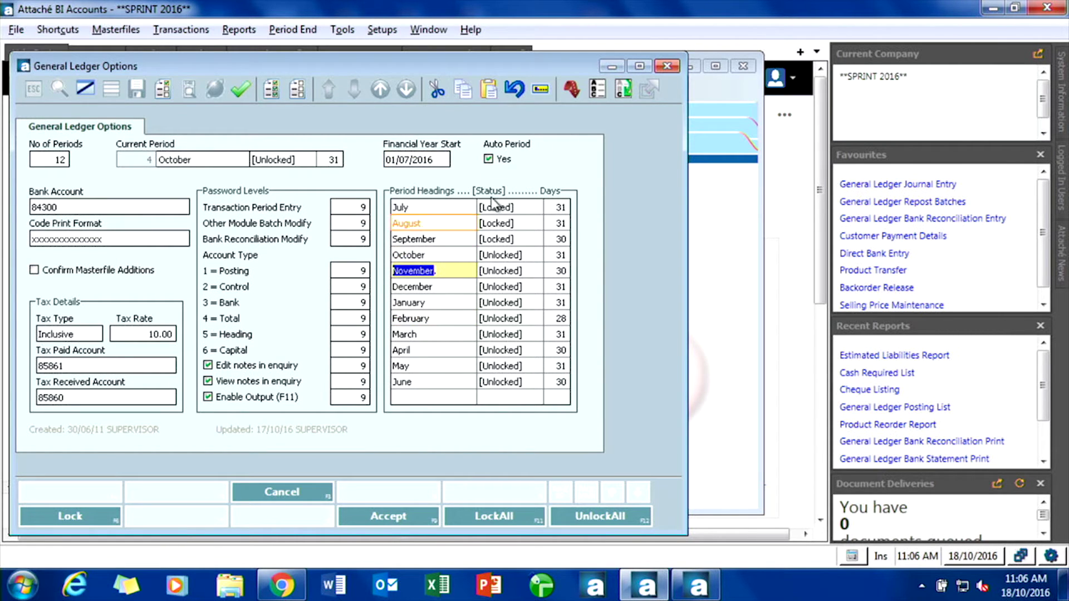
pyautogui.click(375, 521)
pyautogui.press('Escape')
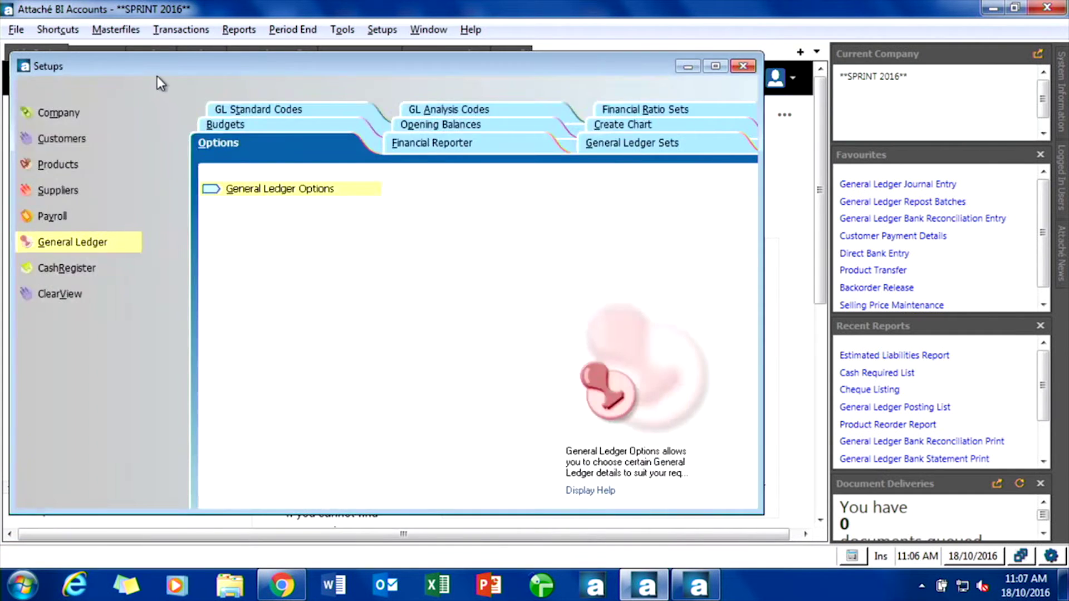
# Step: Close the setups and open Post from Other Modules in the General Ledger transactions
pyautogui.press('Escape')
pyautogui.click(119, 29)
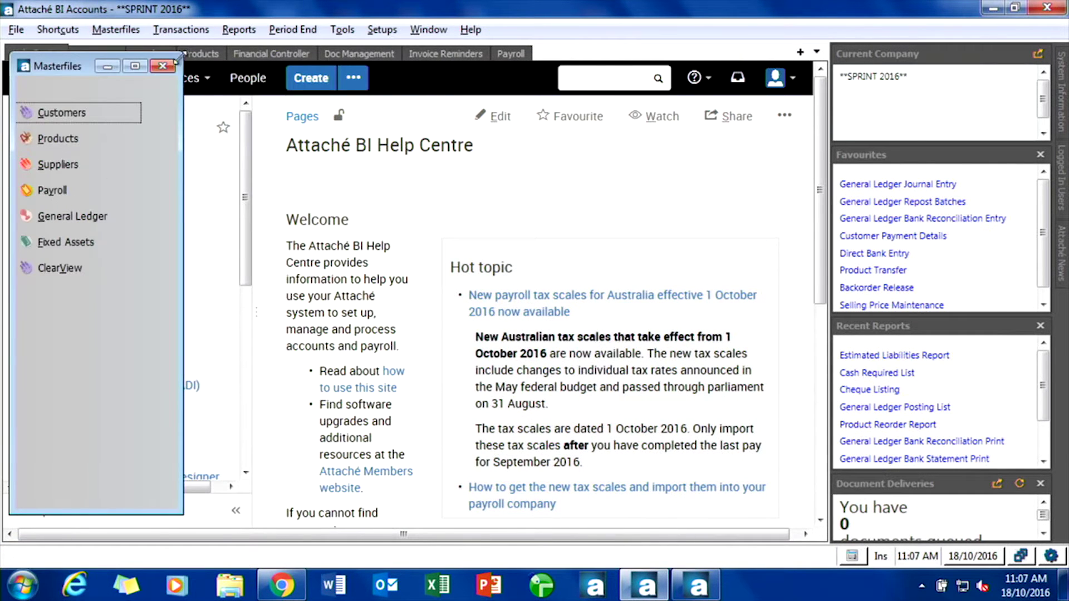
pyautogui.click(180, 29)
pyautogui.click(97, 269)
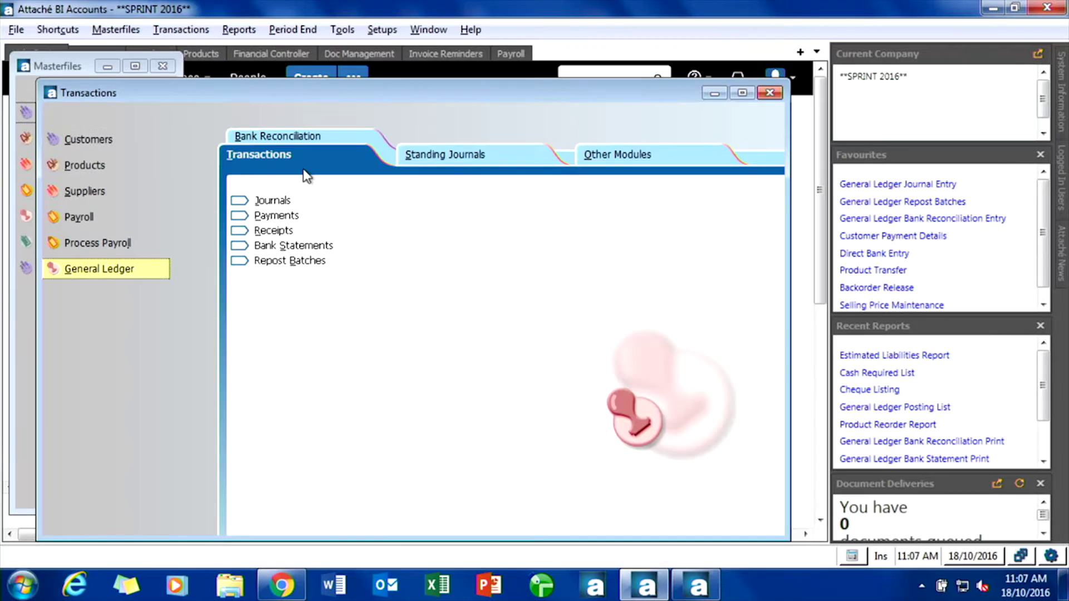
pyautogui.click(651, 154)
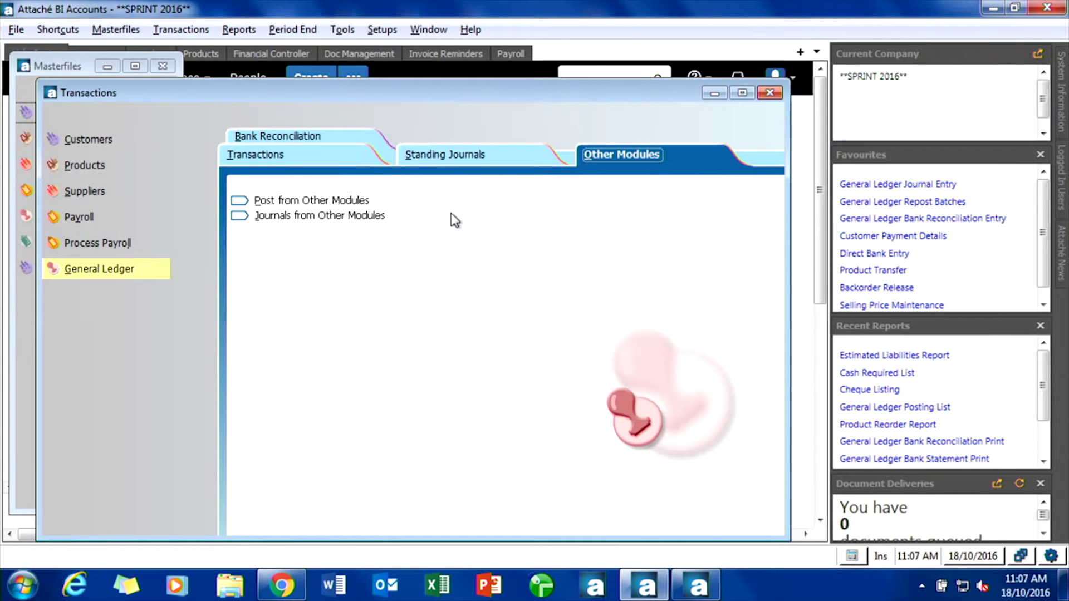
pyautogui.click(356, 200)
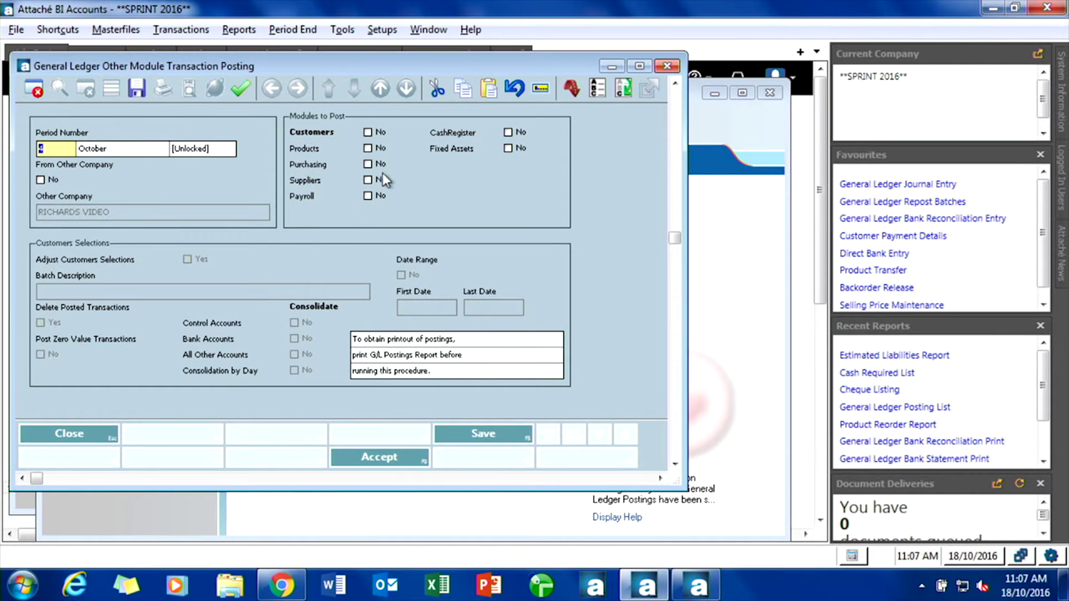
# Step: Try a Suppliers posting setup with batch description "Supplies" and date range 01/10/2016 to 31/10/2016, and close it without posting
pyautogui.click(379, 178)
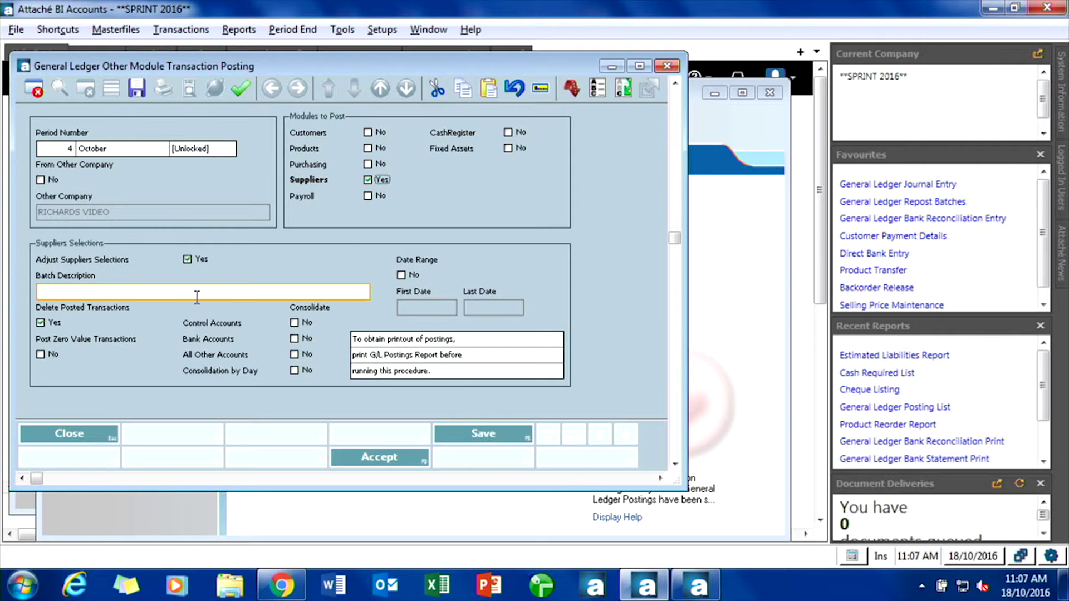
pyautogui.write('Supplies')
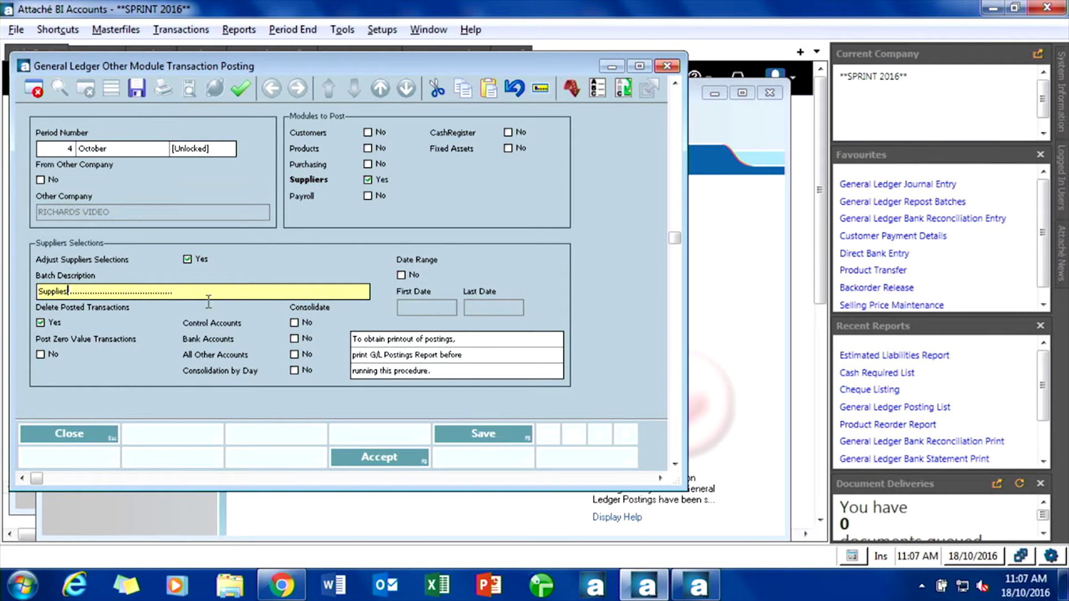
pyautogui.click(403, 275)
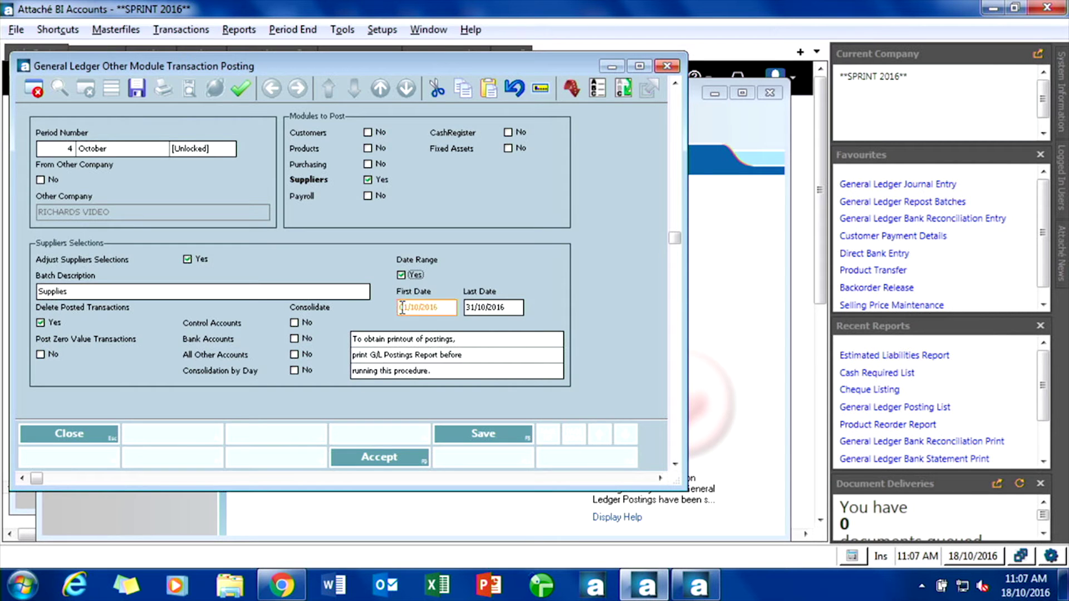
pyautogui.click(71, 151)
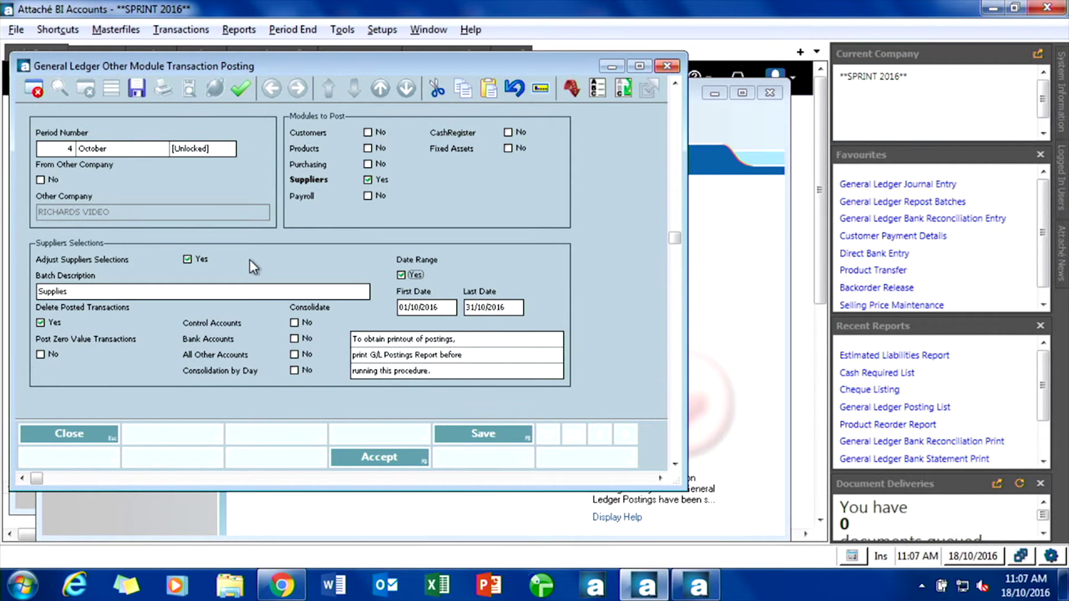
pyautogui.press('Escape')
pyautogui.press('Escape')
pyautogui.press('Escape')
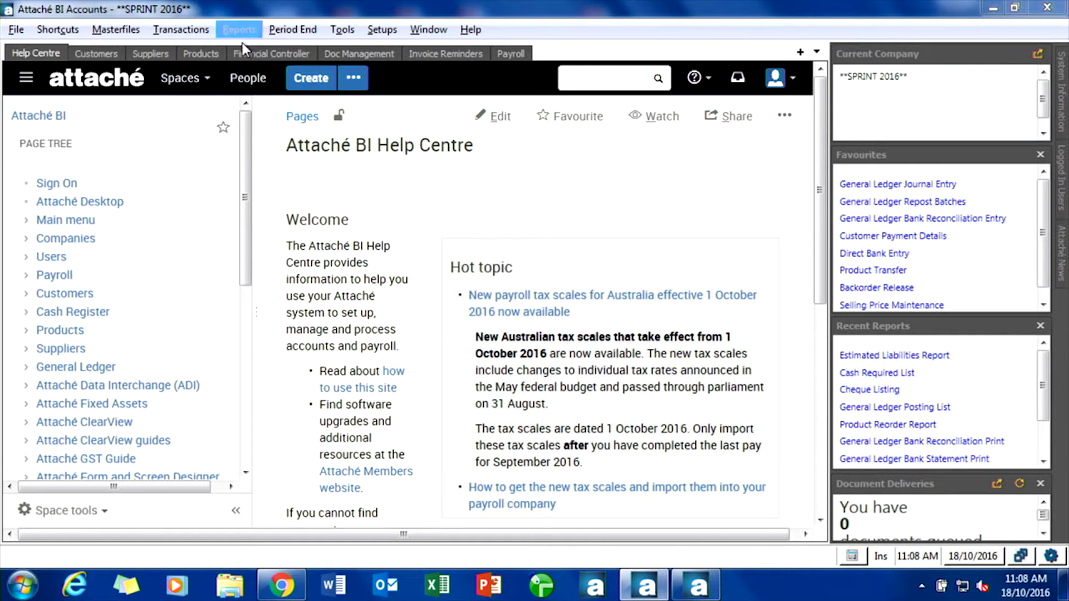
# Step: Run the suppliers' Cash Required List in supplier code sequence, examine the outstanding invoices, and close the report
pyautogui.click(195, 34)
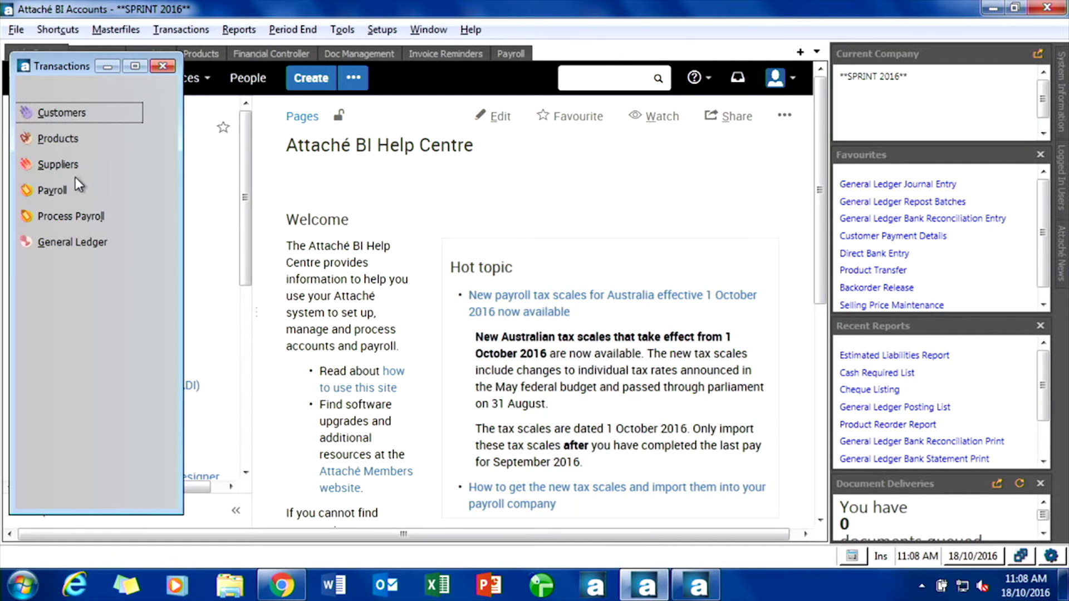
pyautogui.click(72, 163)
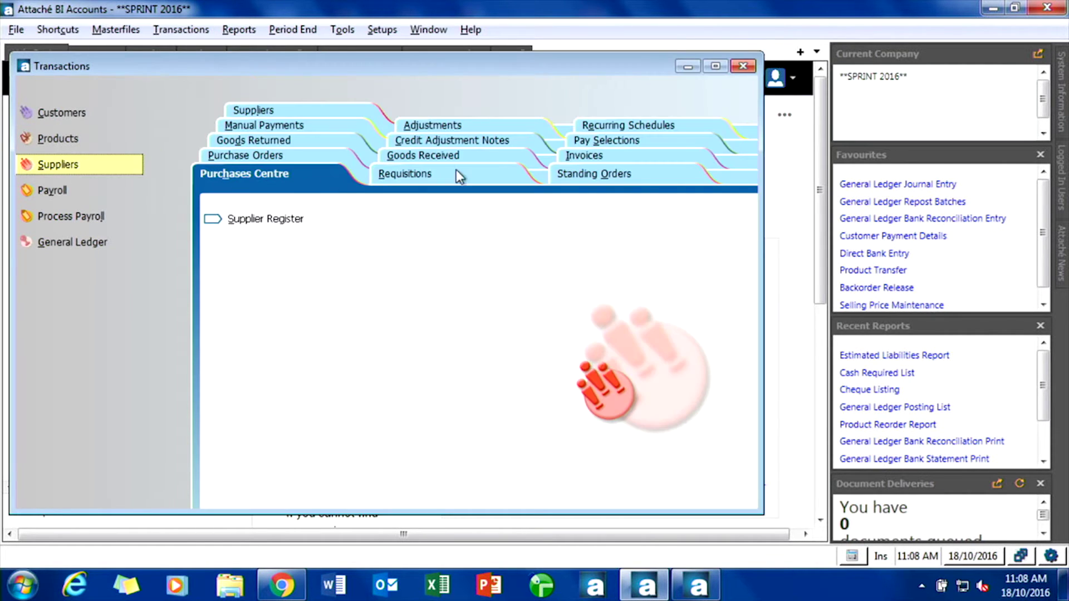
pyautogui.click(586, 142)
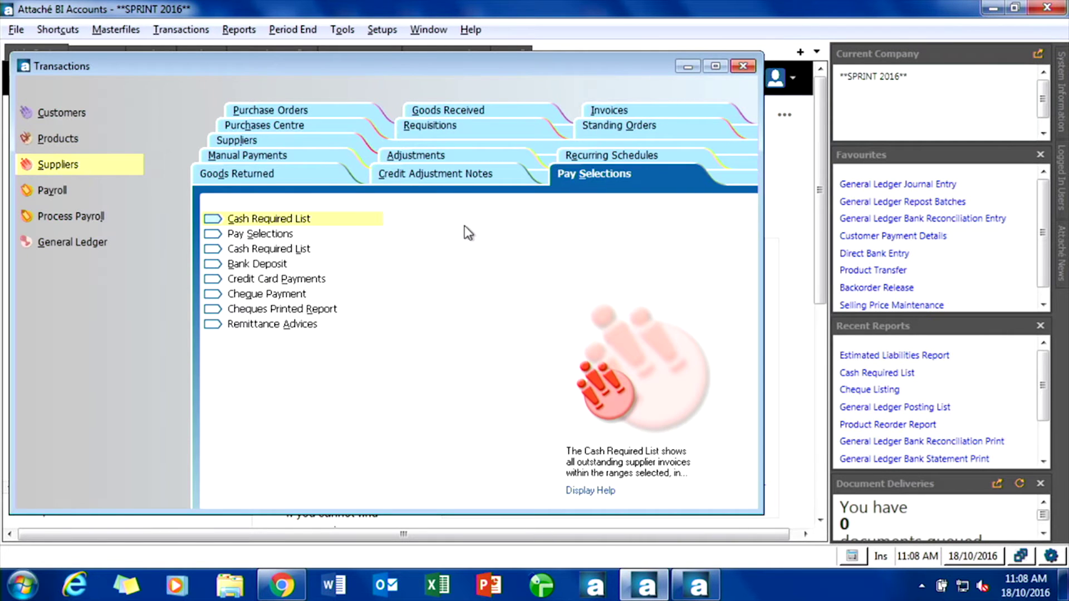
pyautogui.press('Return')
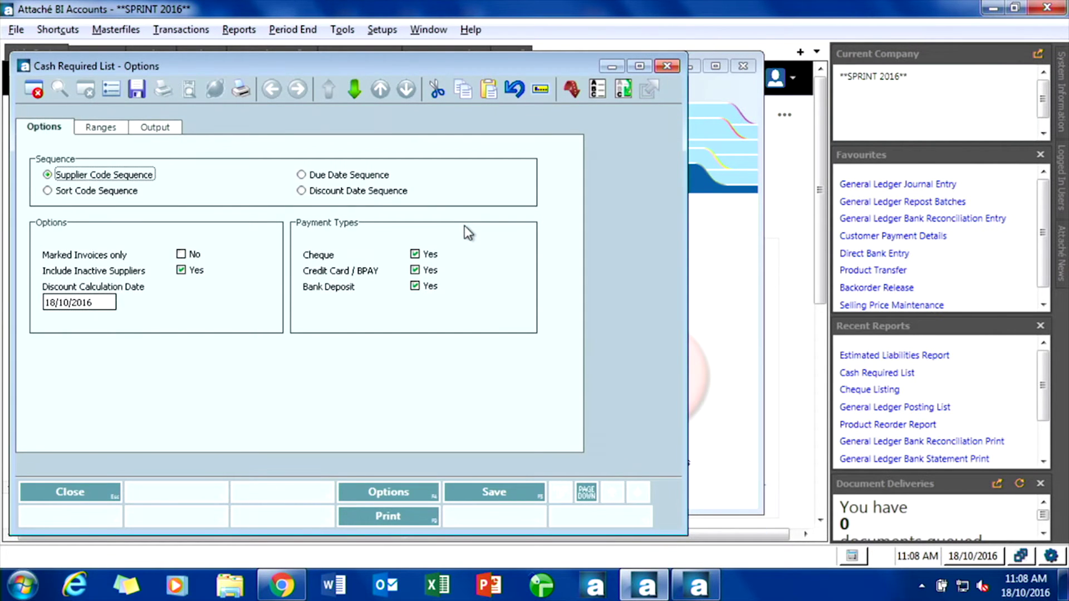
pyautogui.press('Return')
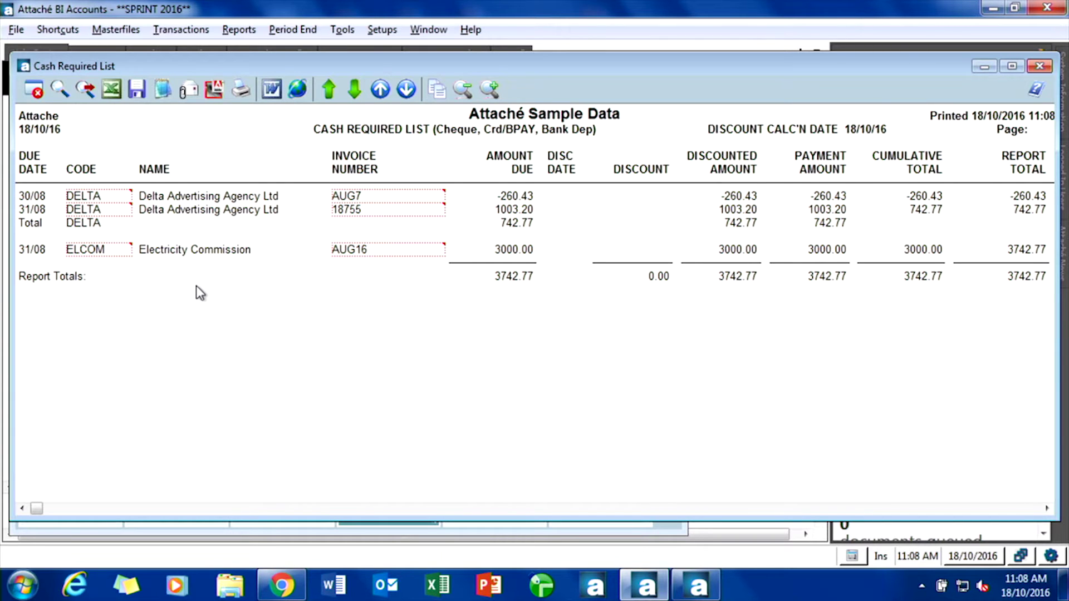
pyautogui.press('Escape')
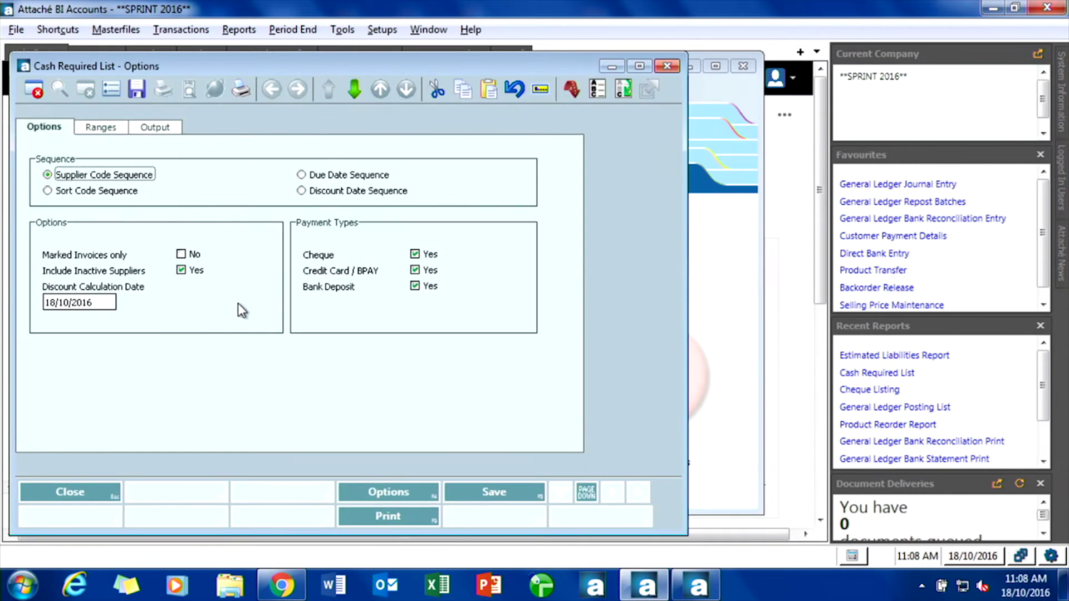
pyautogui.press('Escape')
# Step: Run an automatic supplier pay selection for supplier codes DELTA to ELCOM
pyautogui.click(254, 234)
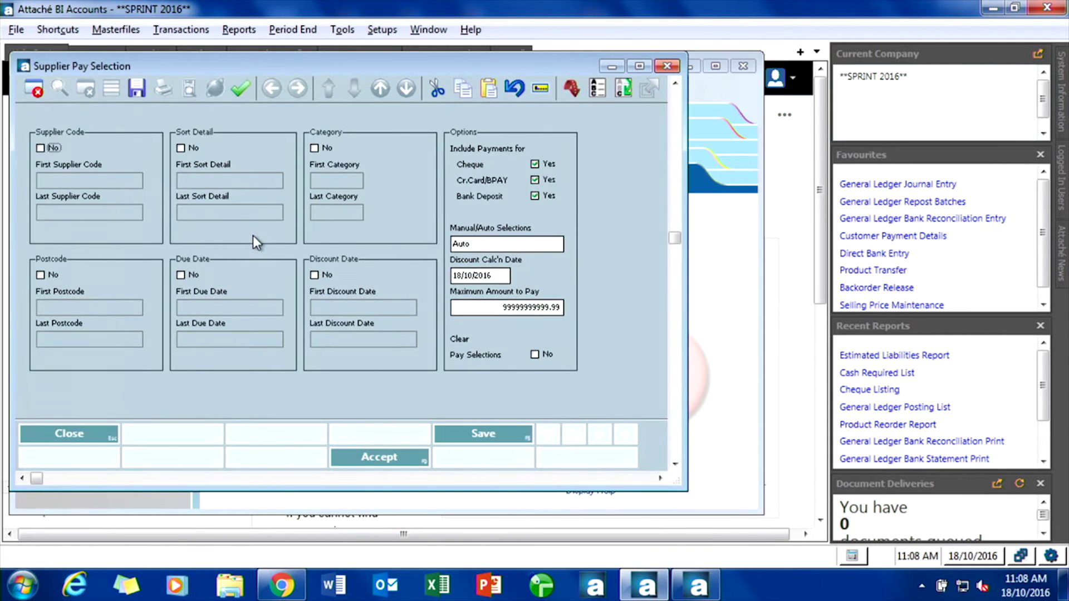
pyautogui.click(48, 149)
pyautogui.write('DELTA')
pyautogui.press('Tab')
pyautogui.write('ELCOM')
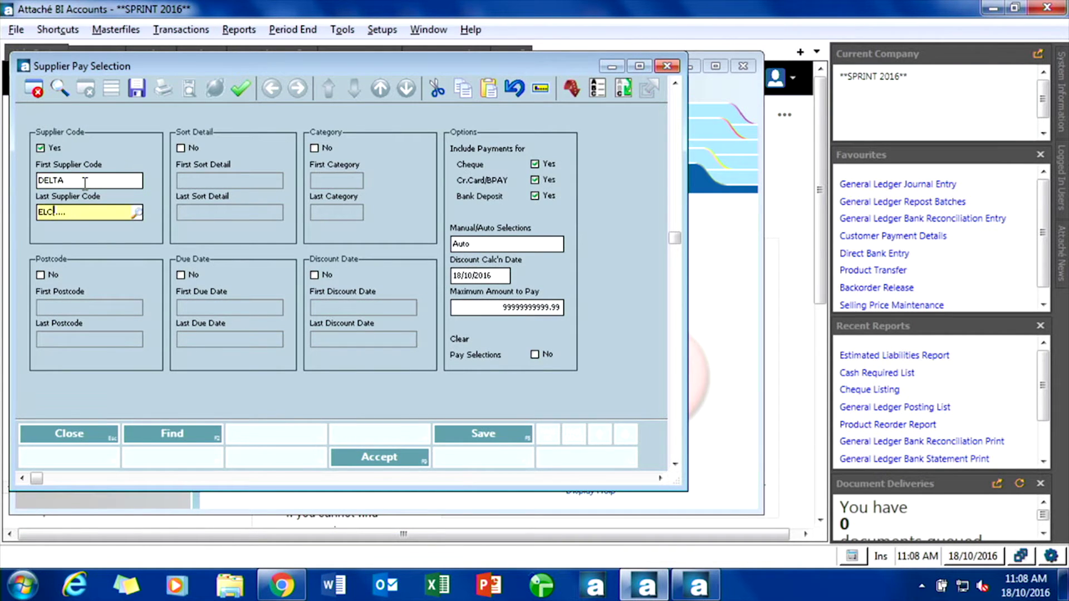
pyautogui.press('Tab')
pyautogui.click(372, 457)
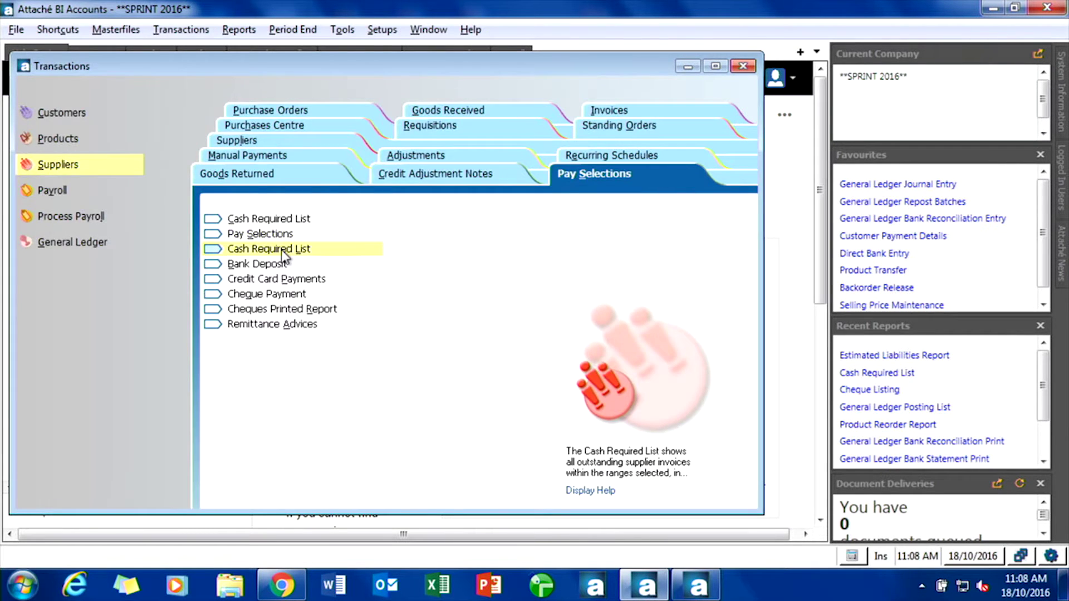
# Step: Run the Cash Required List for marked invoices only, check the invoices selected for payment, and close the report
pyautogui.click(282, 248)
pyautogui.click(184, 253)
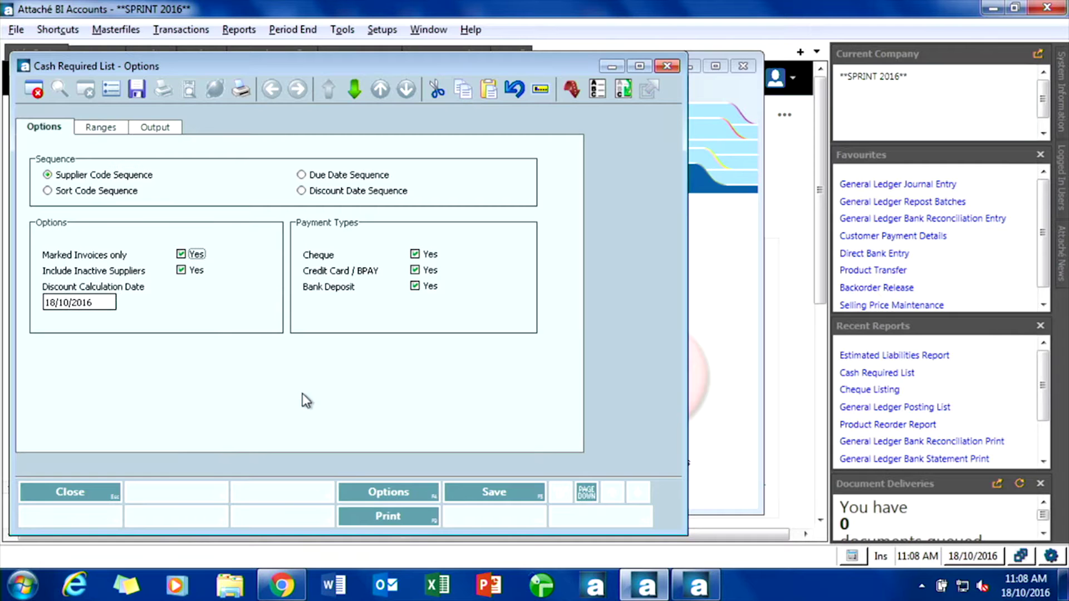
pyautogui.click(405, 520)
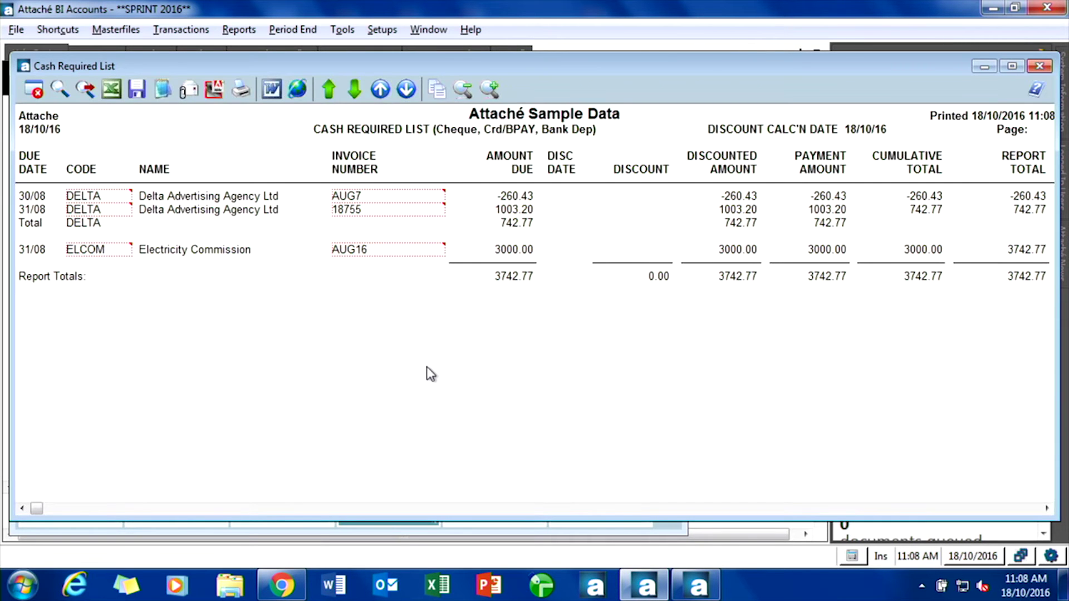
pyautogui.press('Escape')
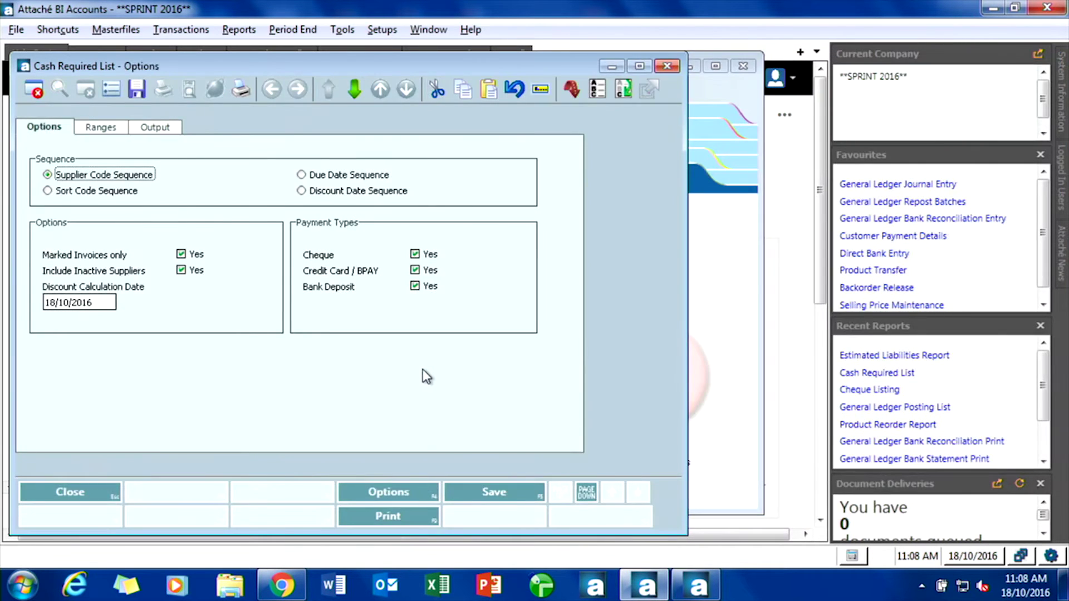
pyautogui.press('Escape')
# Step: Set up the supplier bank deposit with destination path C:\APPS, consolidated bank G/L transactions and company bank code ANZ
pyautogui.click(254, 264)
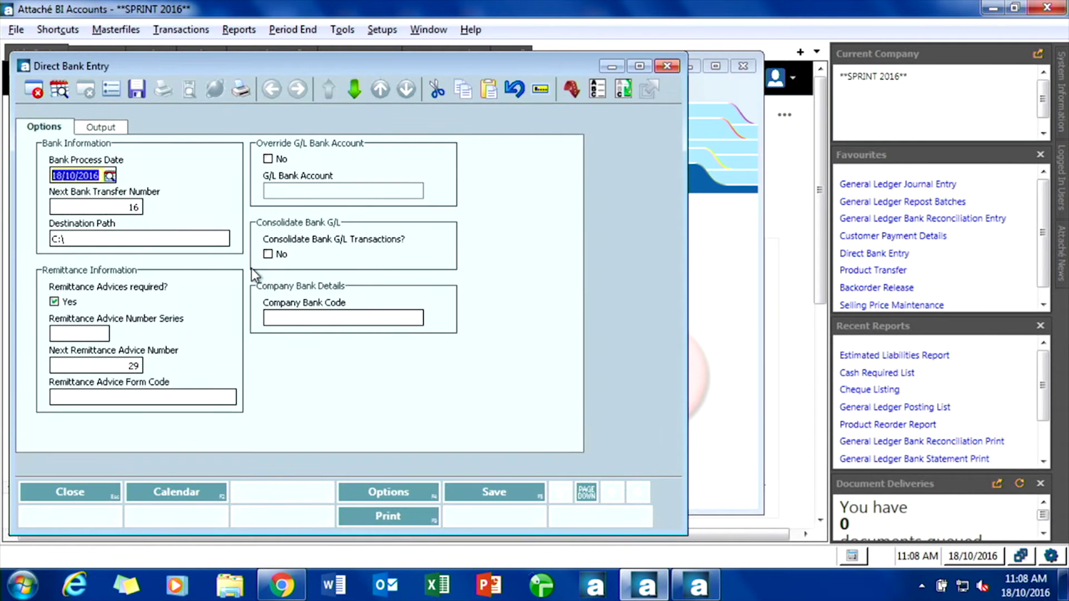
pyautogui.click(127, 235)
pyautogui.write('C:\\APPS')
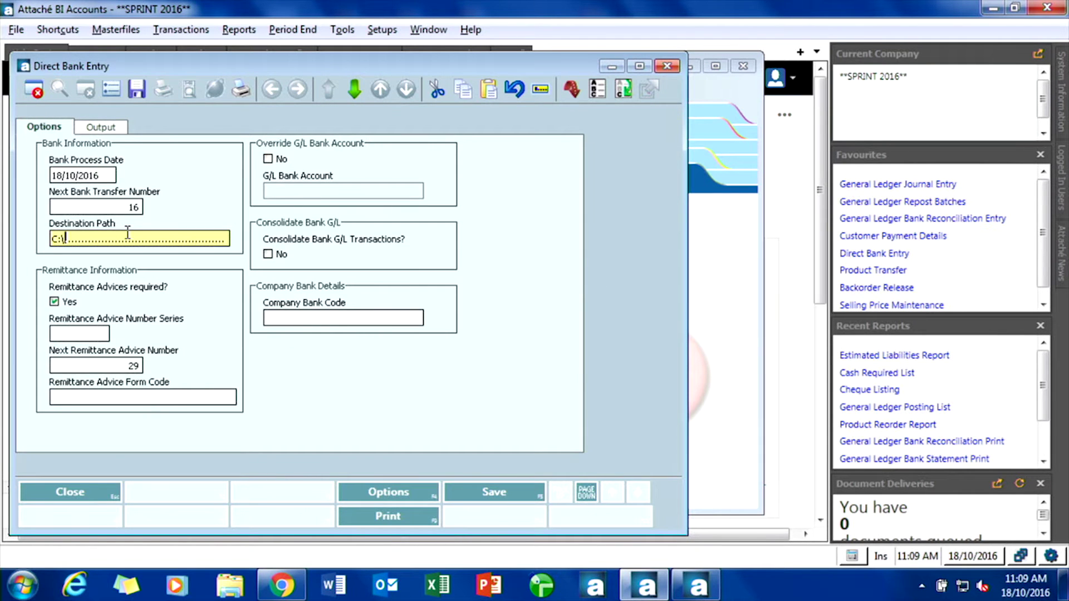
pyautogui.click(278, 253)
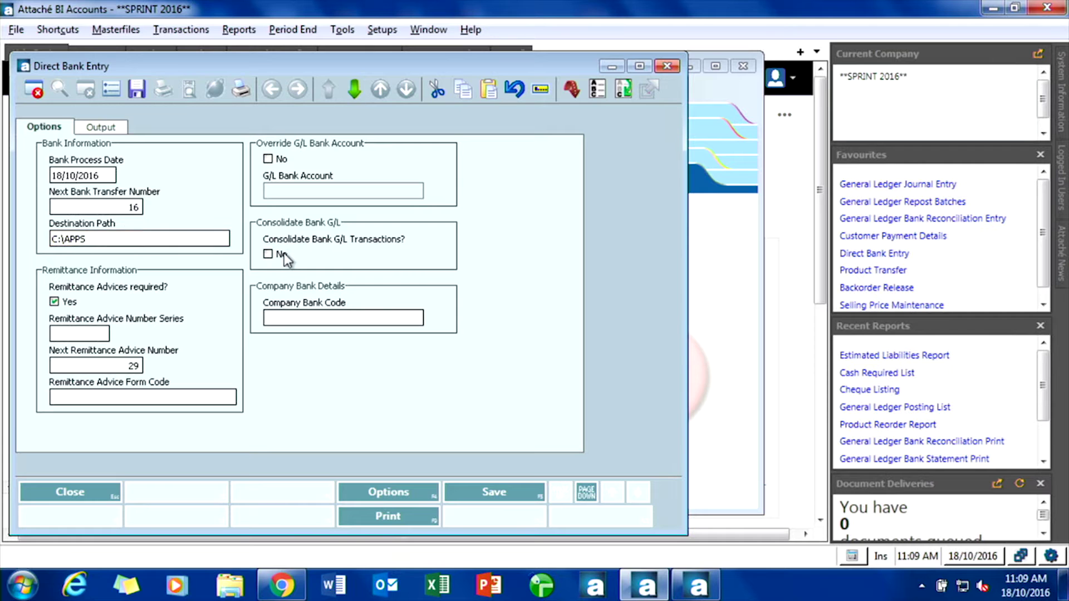
pyautogui.click(422, 316)
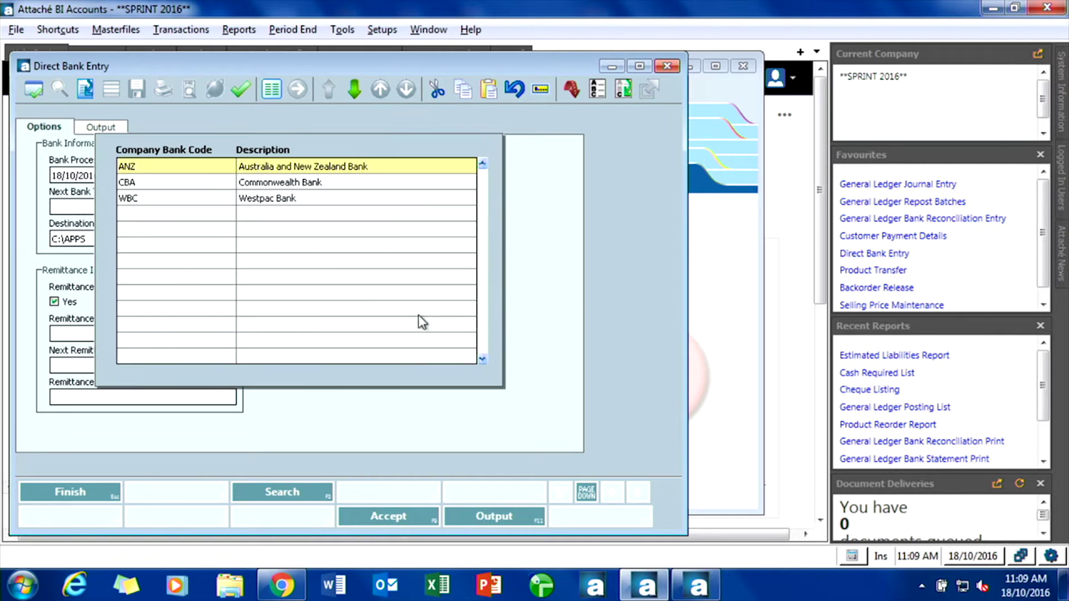
pyautogui.doubleClick(197, 168)
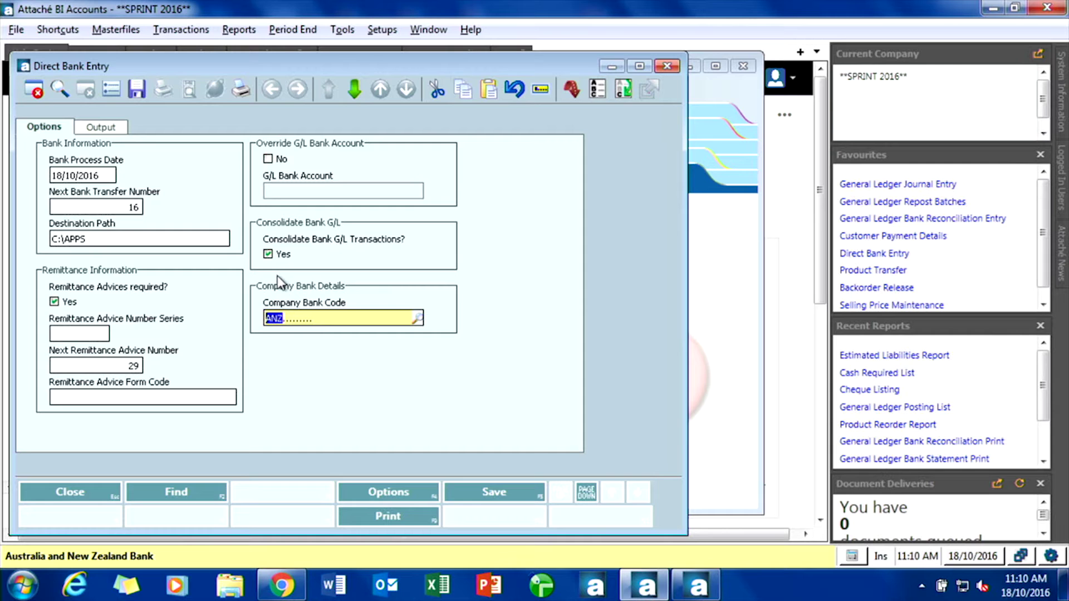
# Step: Process the bank deposit, overwriting the existing bank file, confirm the file was created successfully, and close Direct Bank Entry
pyautogui.click(400, 516)
pyautogui.click(508, 311)
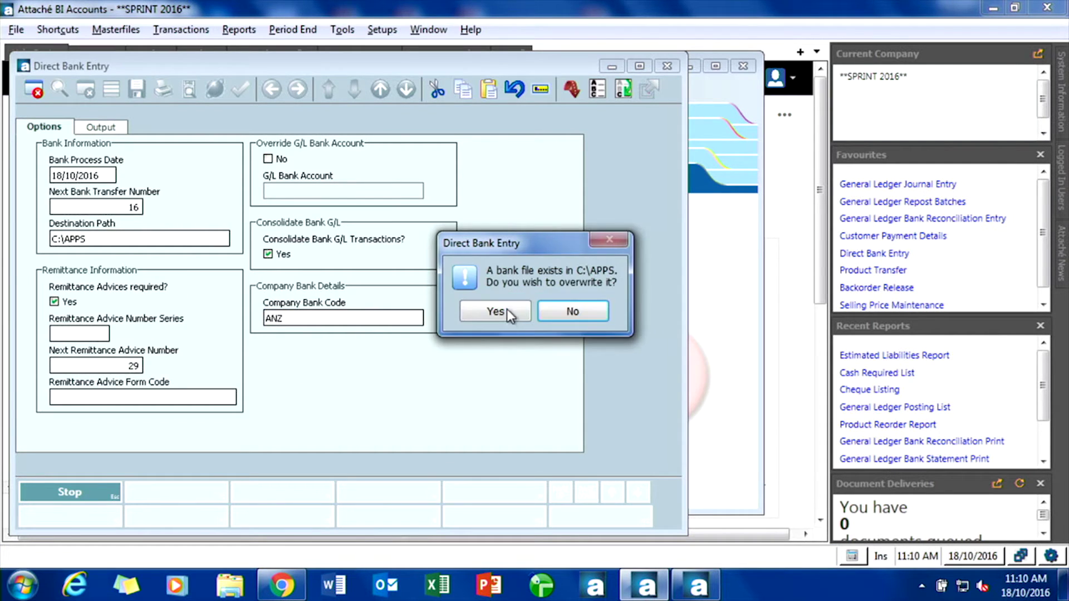
pyautogui.click(509, 315)
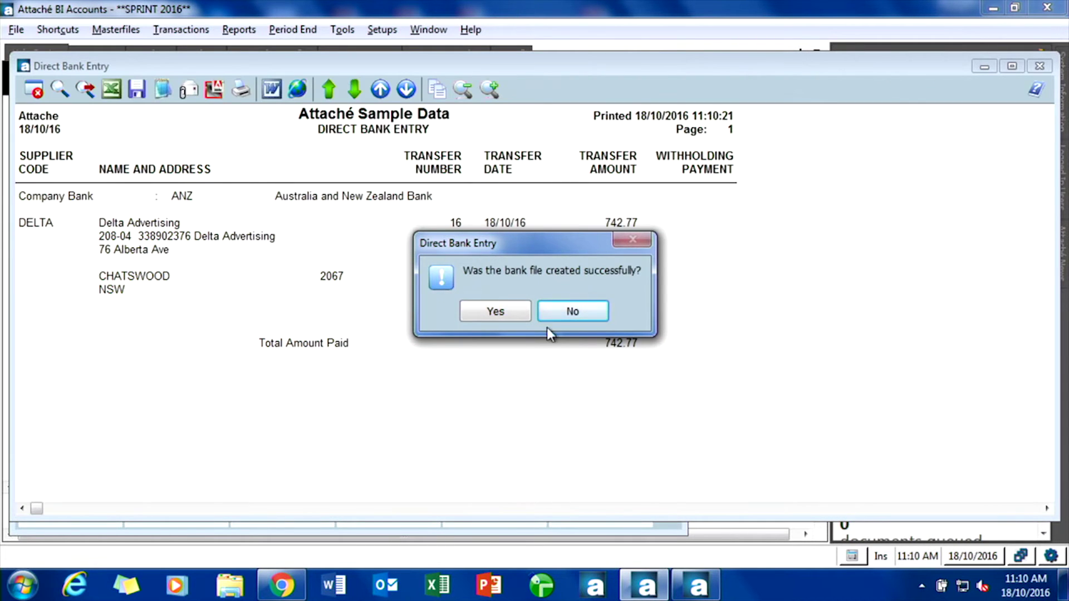
pyautogui.click(489, 315)
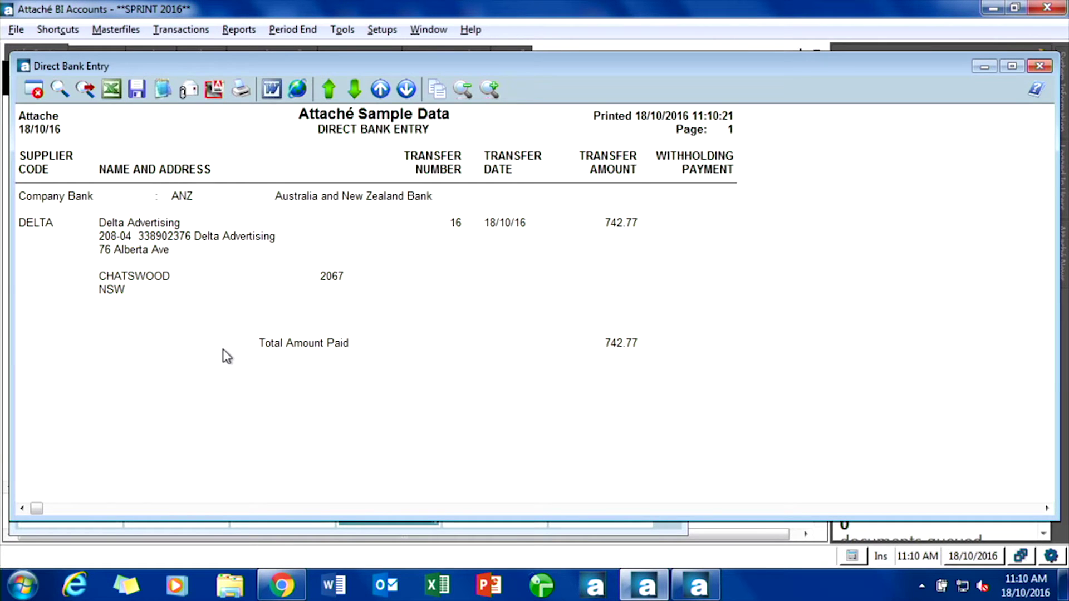
pyautogui.press('Escape')
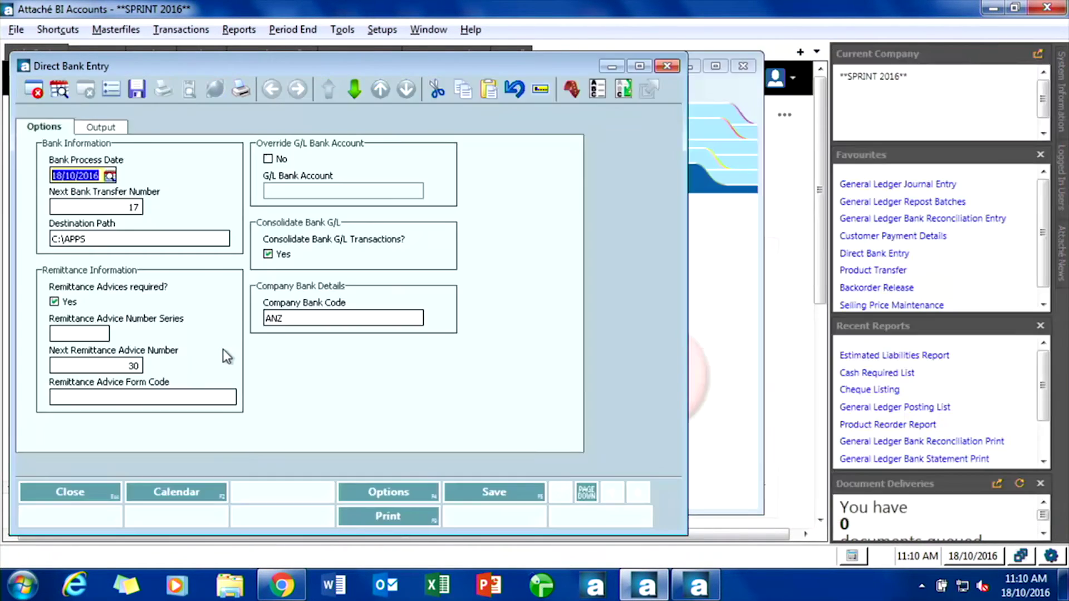
pyautogui.press('Escape')
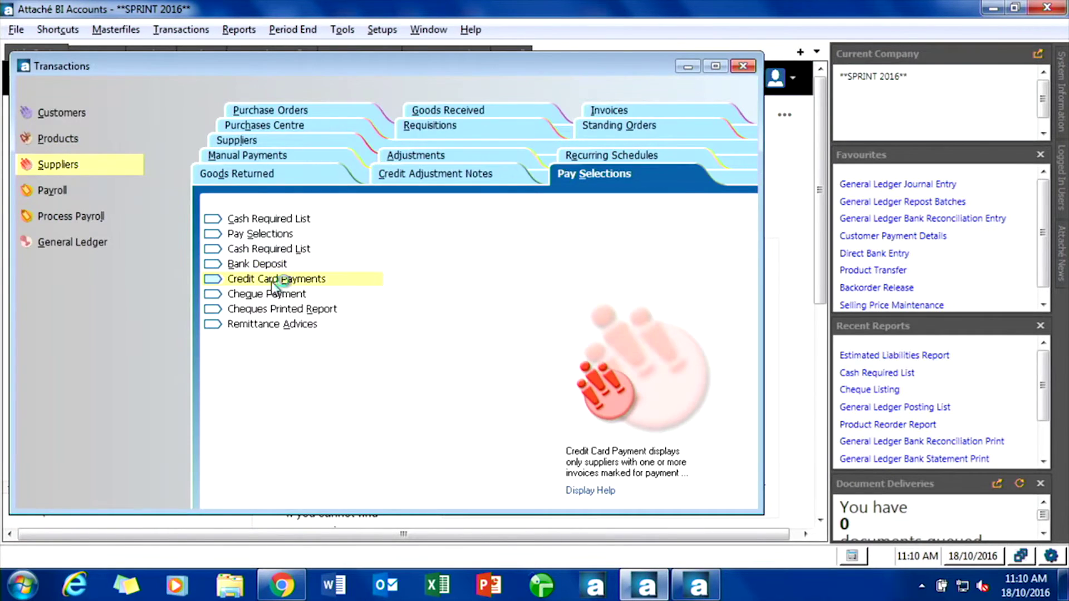
# Step: Process the supplier credit card/BPAY payment, confirm the listing printed correctly, and close the listing
pyautogui.click(272, 279)
pyautogui.click(421, 520)
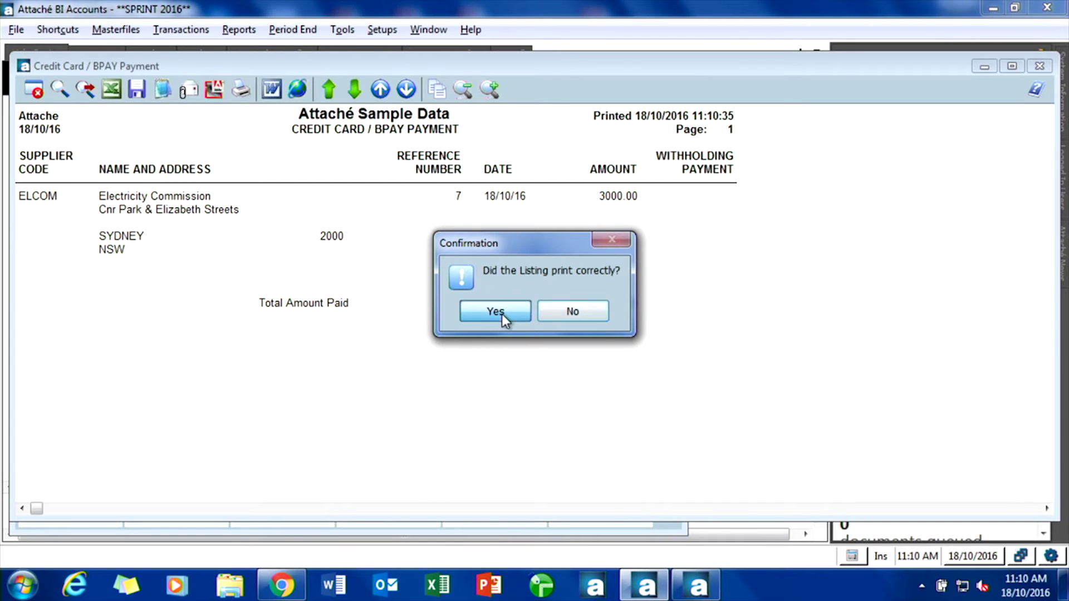
pyautogui.click(502, 314)
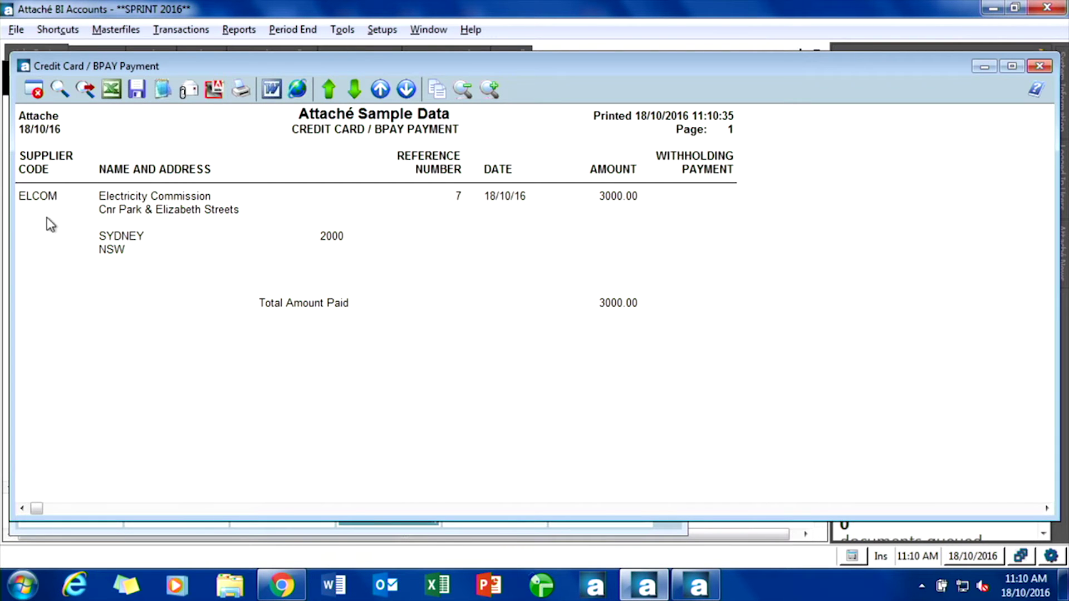
pyautogui.press('Escape')
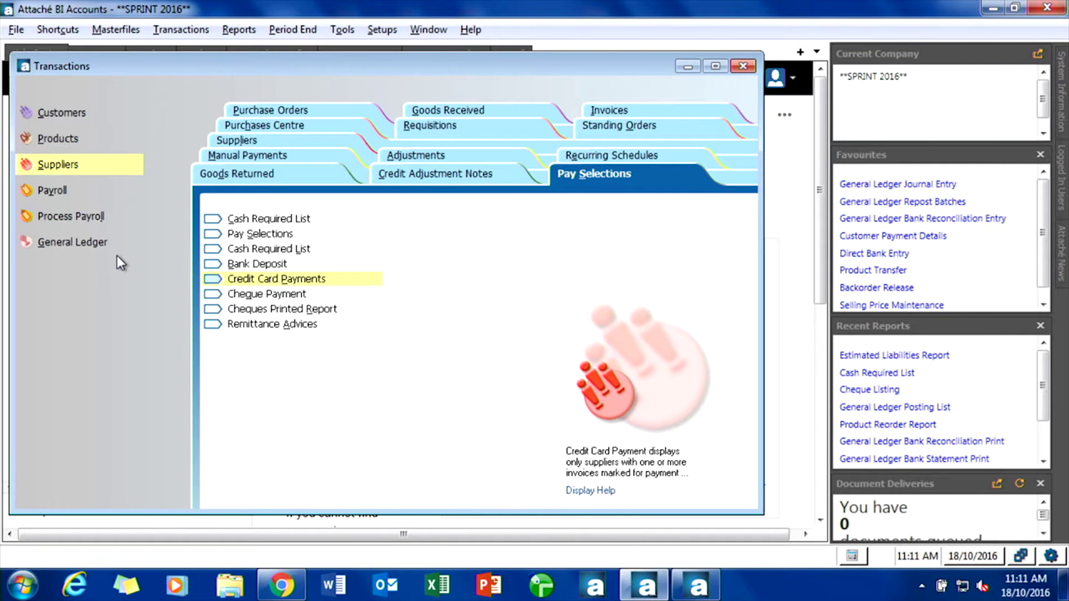
# Step: Start a supplier manual payment for ELCOM dated 18/10/2016 with payment number CC NAB and an amount paid of -3000
pyautogui.click(245, 158)
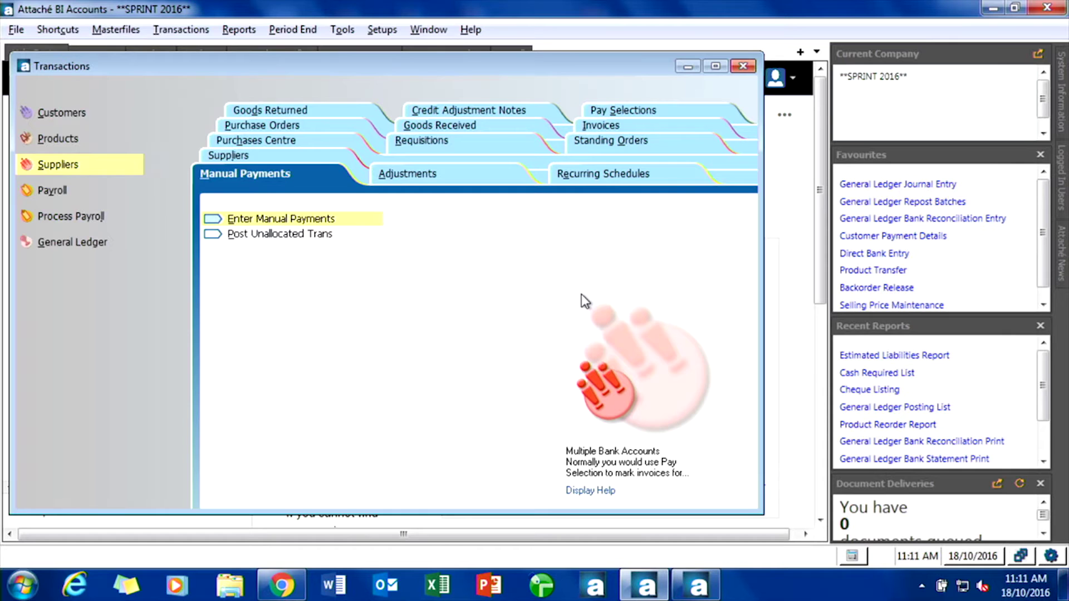
pyautogui.write('ELCOM')
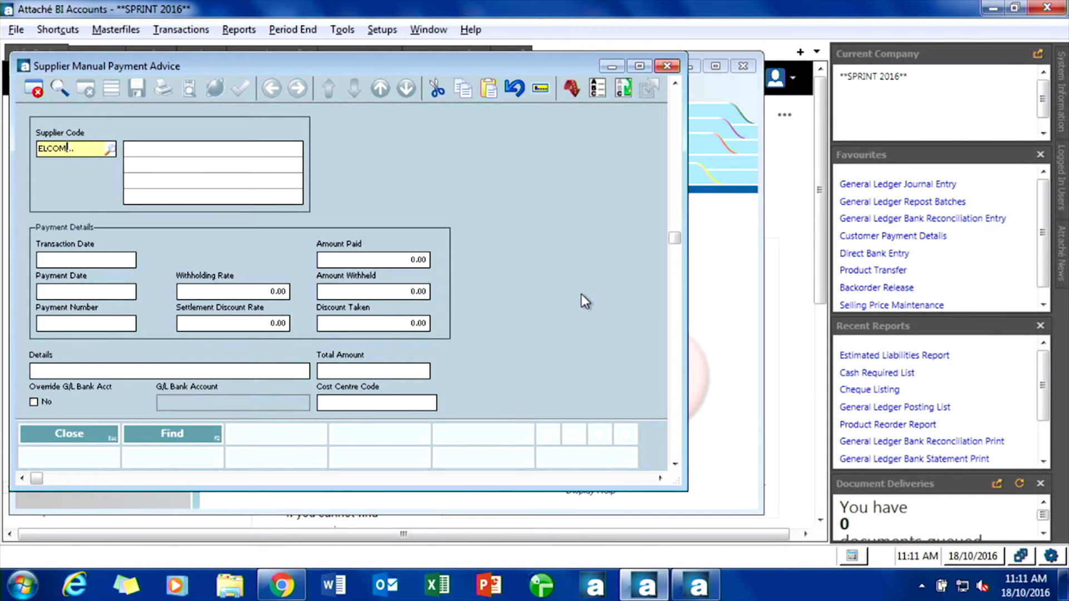
pyautogui.press('Return')
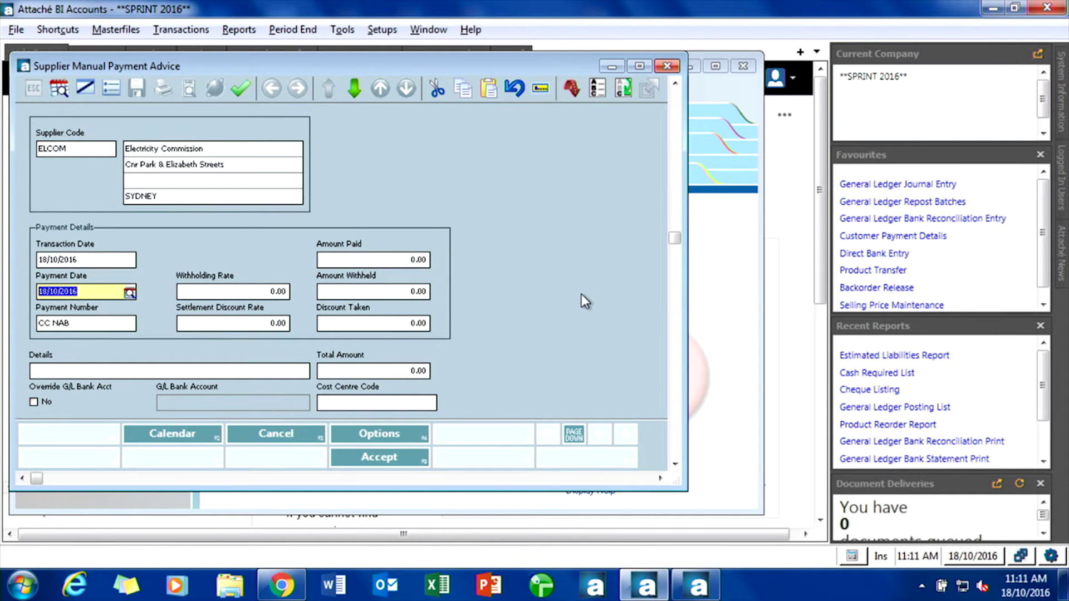
pyautogui.press('Return')
pyautogui.press('Return')
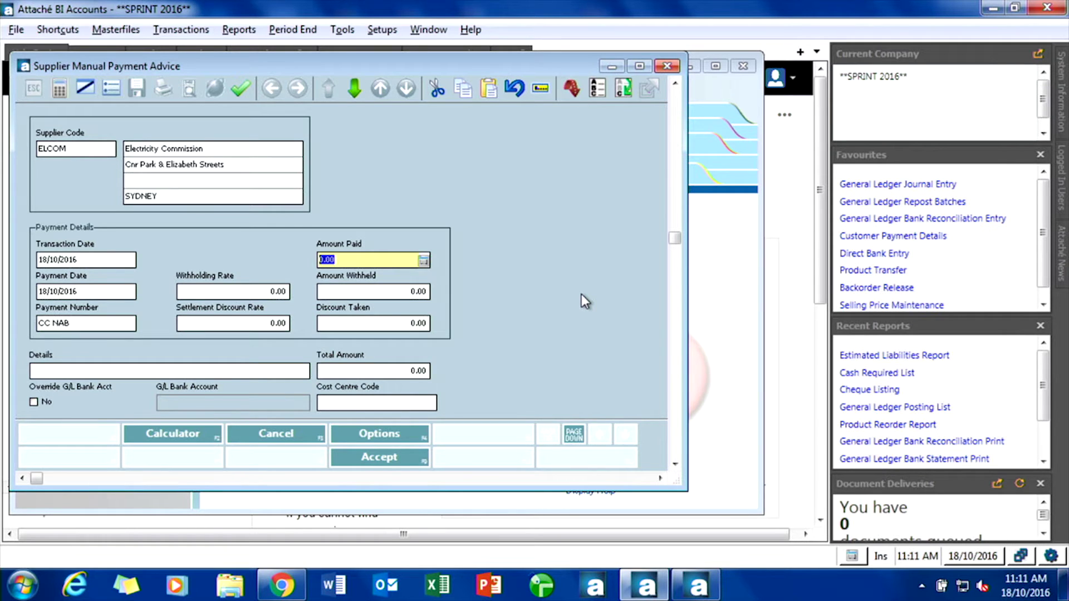
pyautogui.write('-3000')
pyautogui.press('Return')
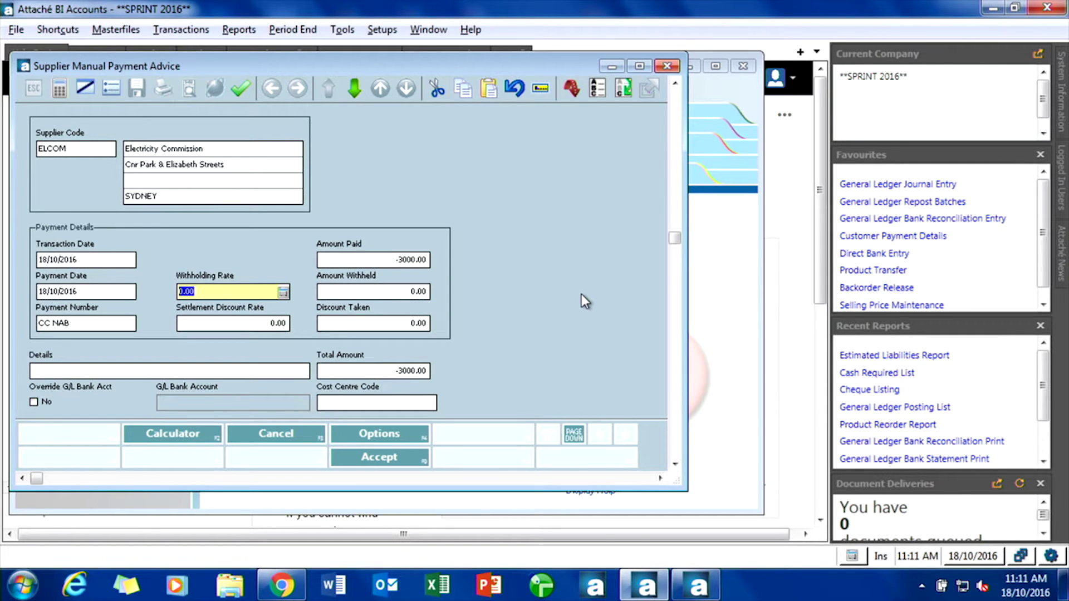
pyautogui.press('pagedown')
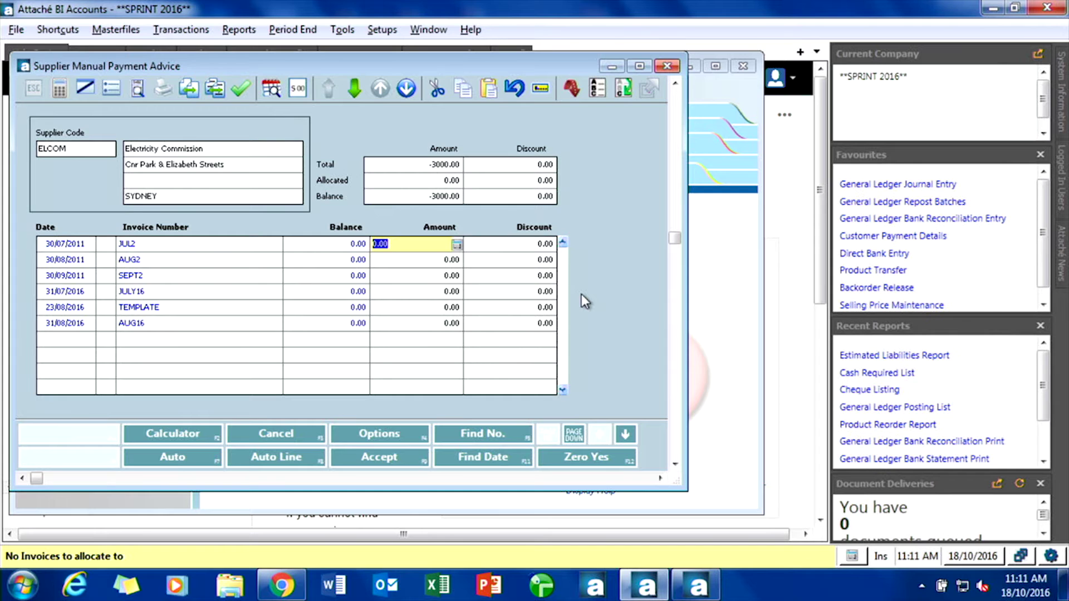
# Step: Allocate -3000.00 to invoice AUG16, accept the reversing payment, and close manual payment entry
pyautogui.press('Down')
pyautogui.press('Down')
pyautogui.press('Down')
pyautogui.press('Down')
pyautogui.press('Down')
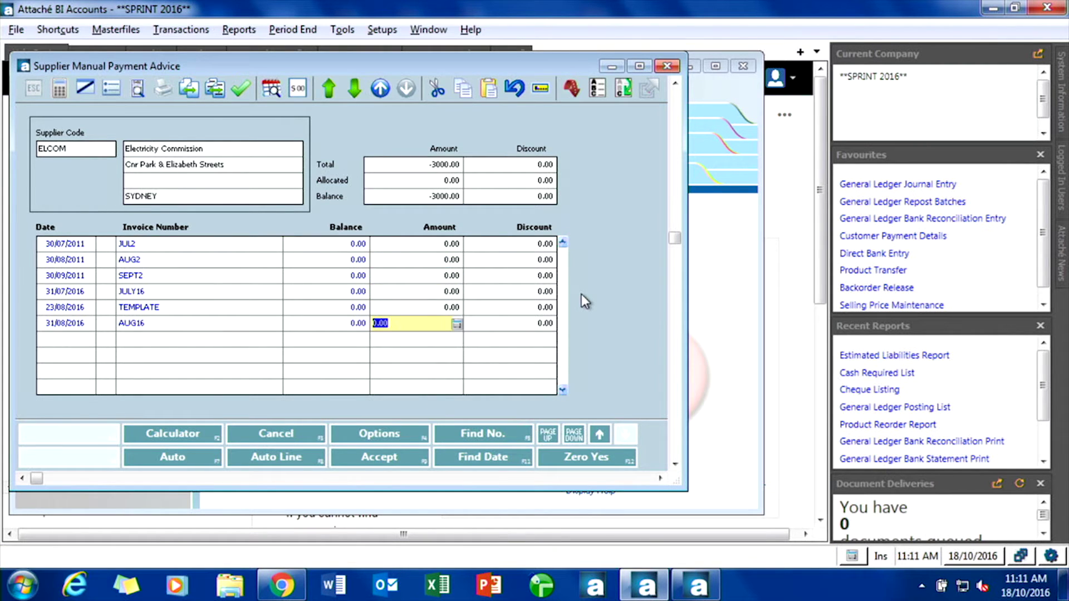
pyautogui.write('-3000.00')
pyautogui.press('Tab')
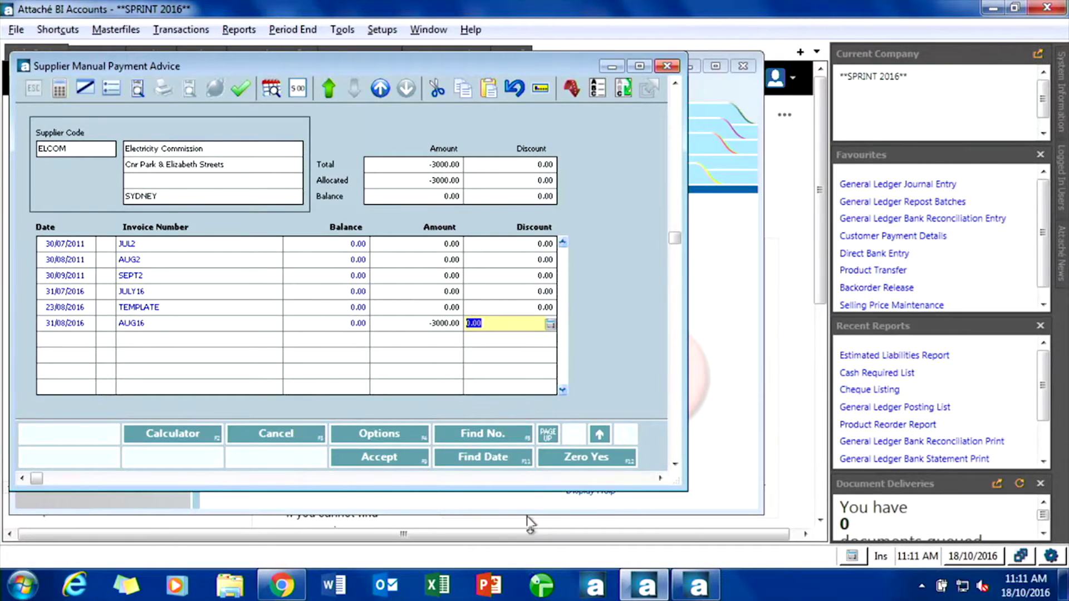
pyautogui.click(382, 459)
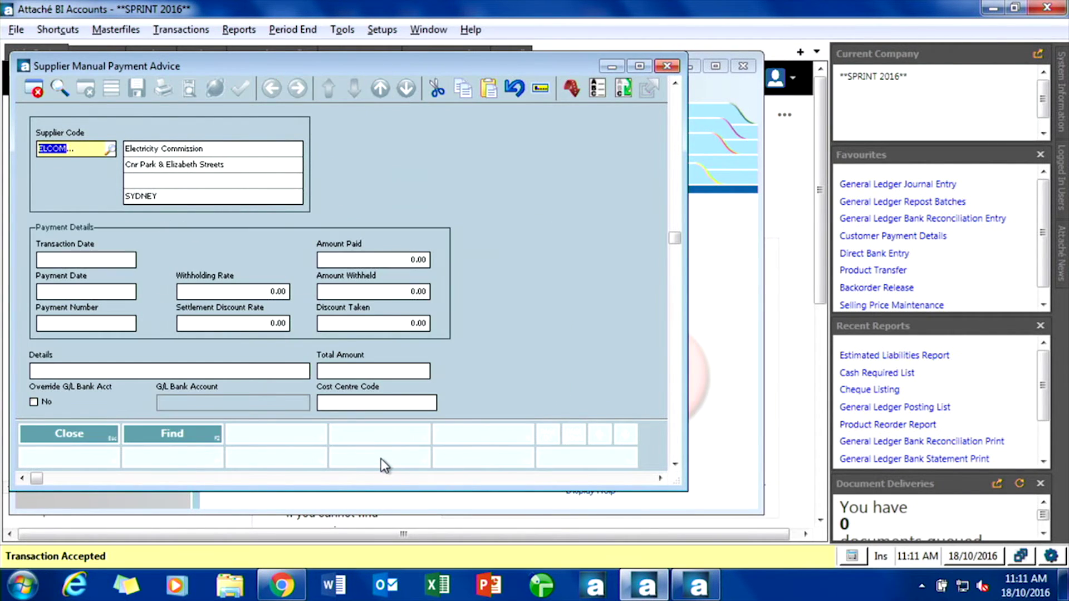
pyautogui.press('Escape')
pyautogui.press('Escape')
# Step: Open the supplier enquiry for ELCOM, check the AUG16 payment and its reversal in the transaction list, and close the enquiry
pyautogui.click(117, 29)
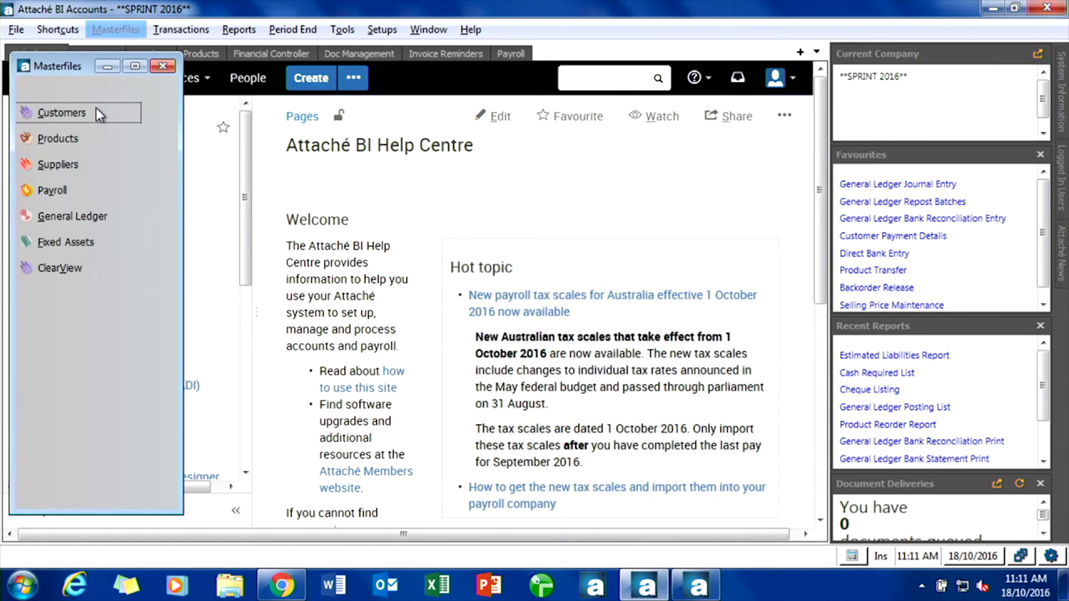
pyautogui.click(58, 163)
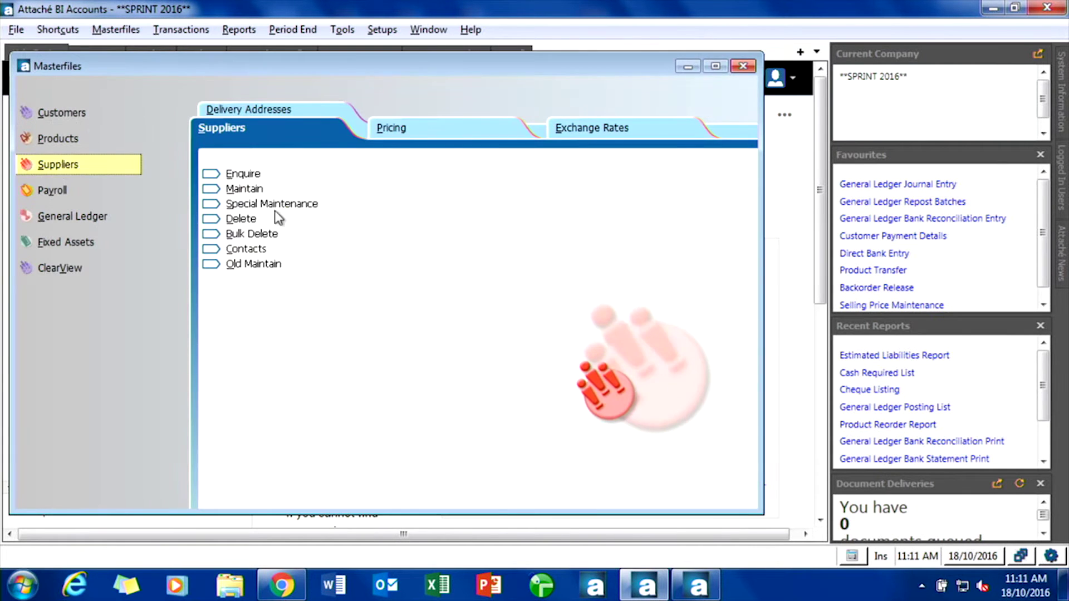
pyautogui.click(304, 179)
pyautogui.write('ELCOM')
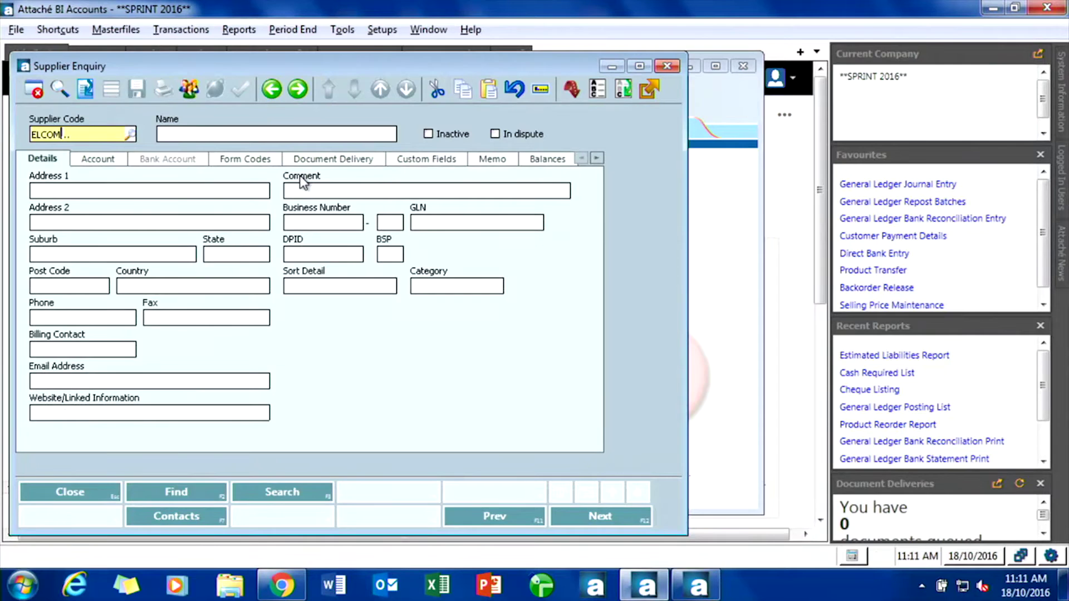
pyautogui.press('Return')
pyautogui.press('F5')
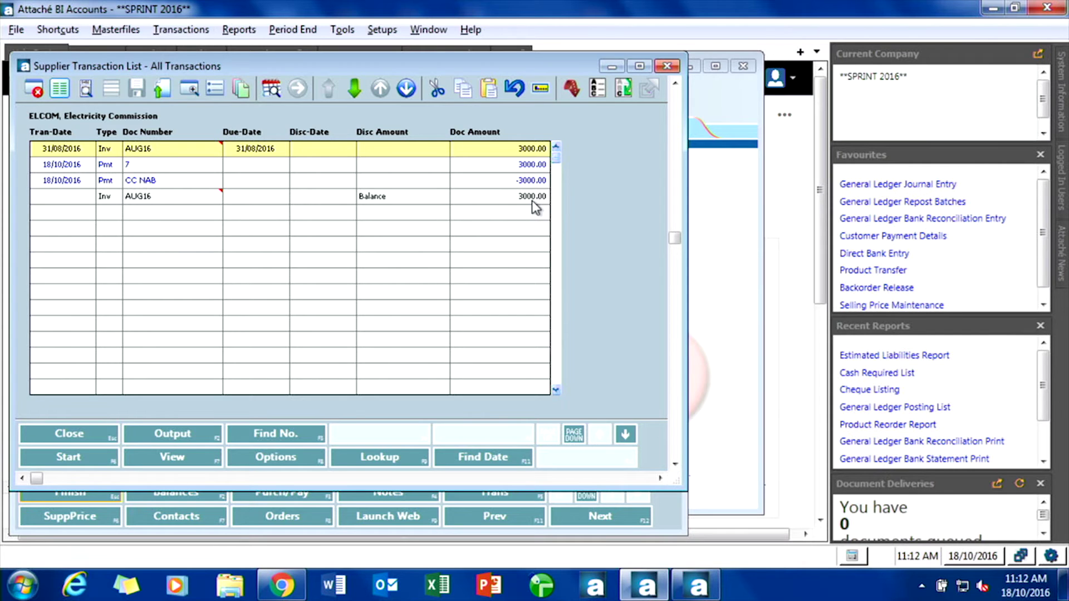
pyautogui.press('Escape')
pyautogui.press('Escape')
pyautogui.press('Escape')
pyautogui.press('Escape')
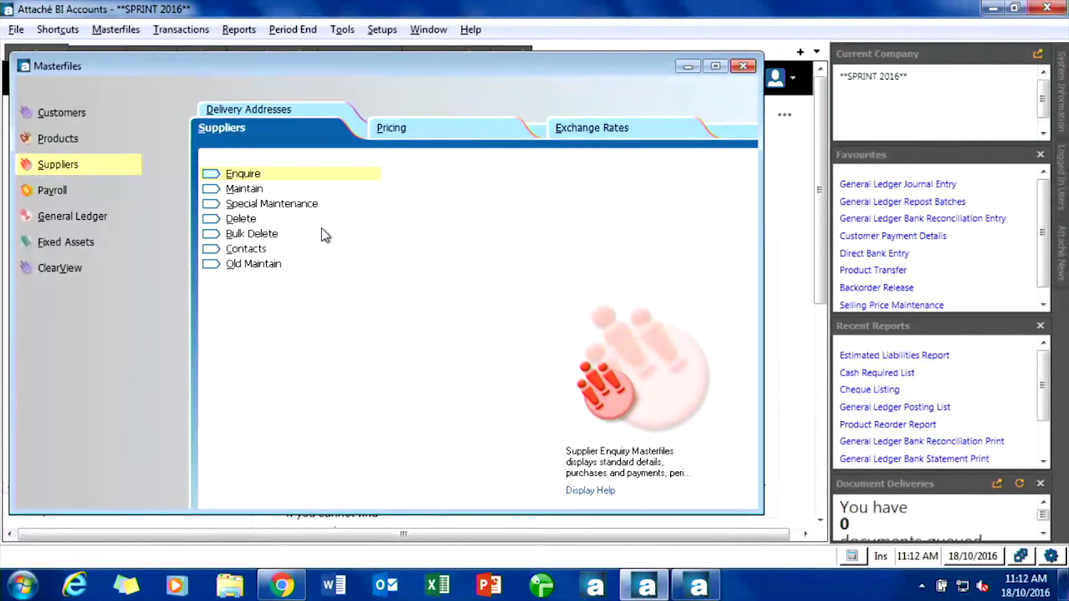
pyautogui.press('Escape')
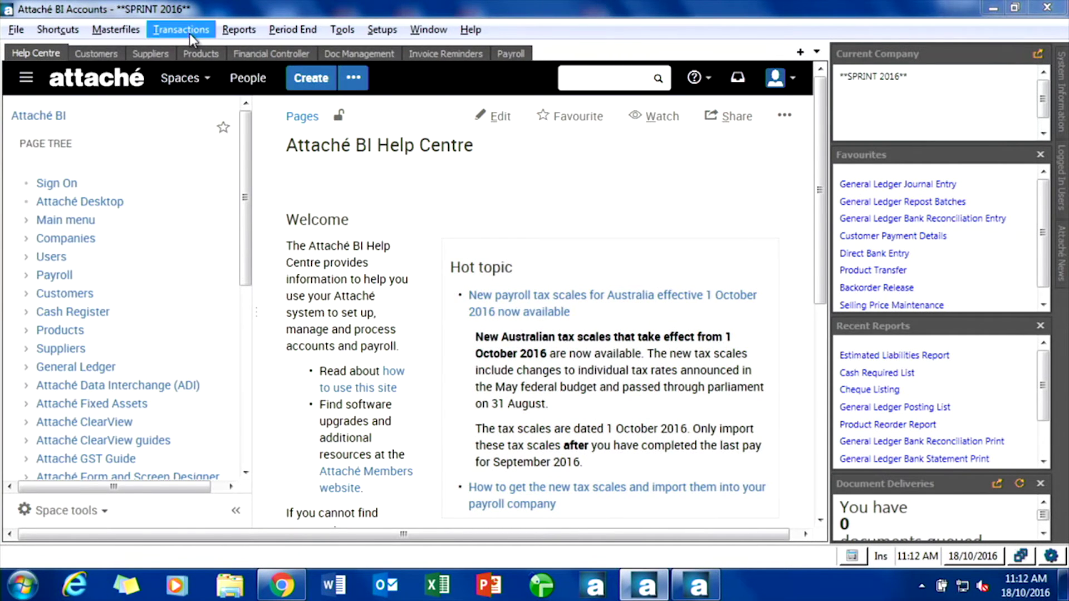
# Step: Start a customer payment for ABEL with bank code ANZ
pyautogui.click(190, 31)
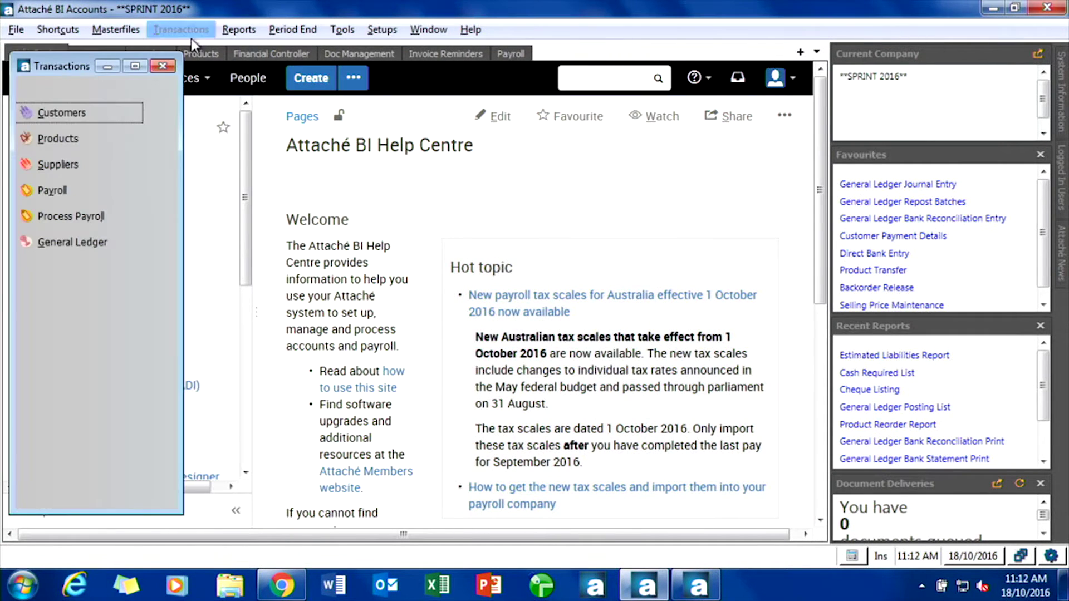
pyautogui.click(71, 119)
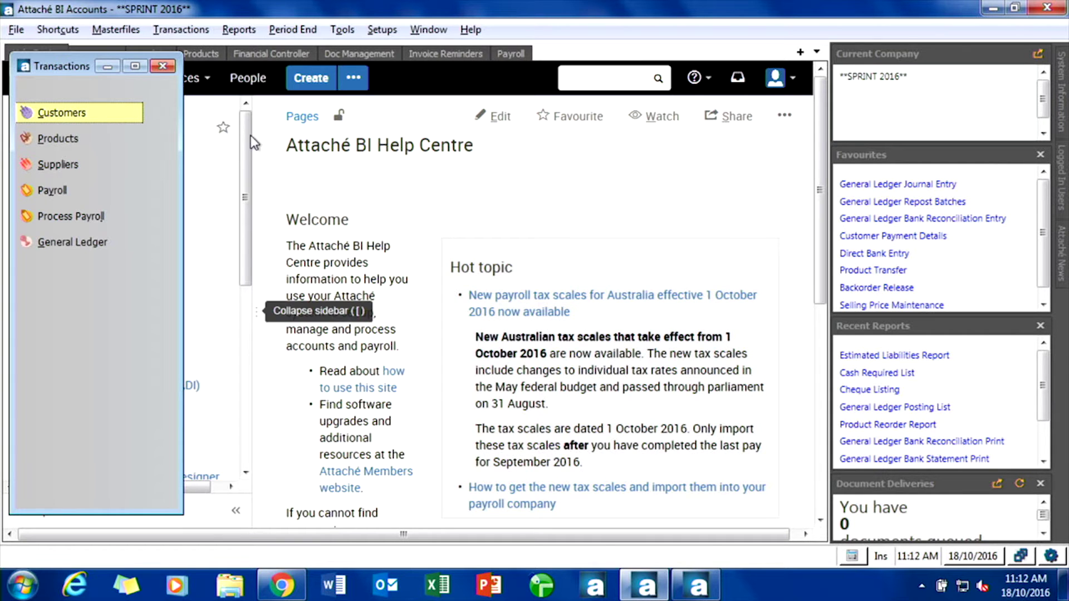
pyautogui.click(409, 140)
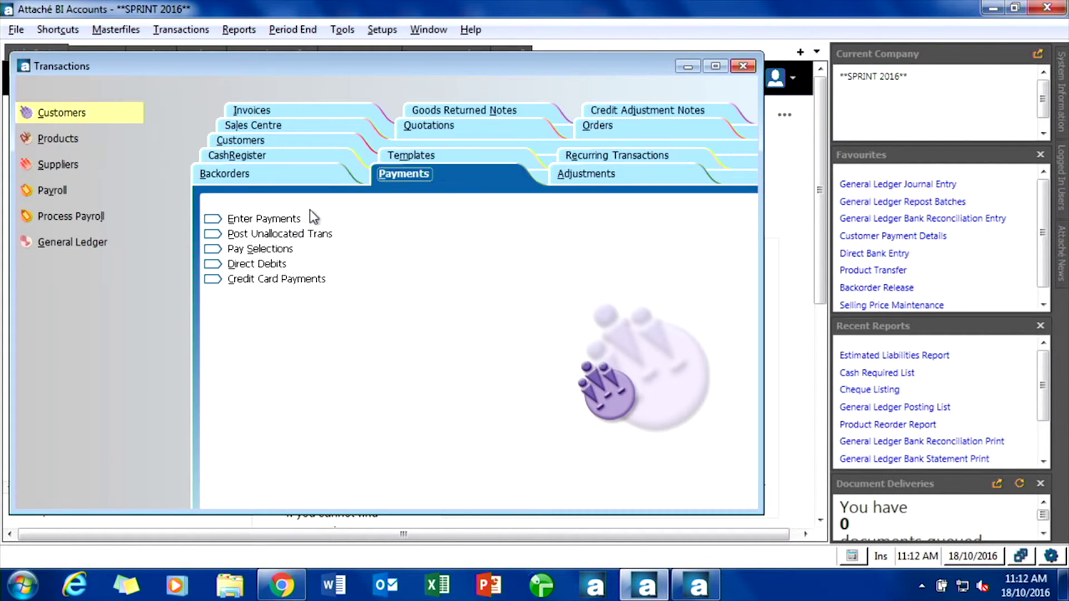
pyautogui.click(290, 219)
pyautogui.write('ABEL')
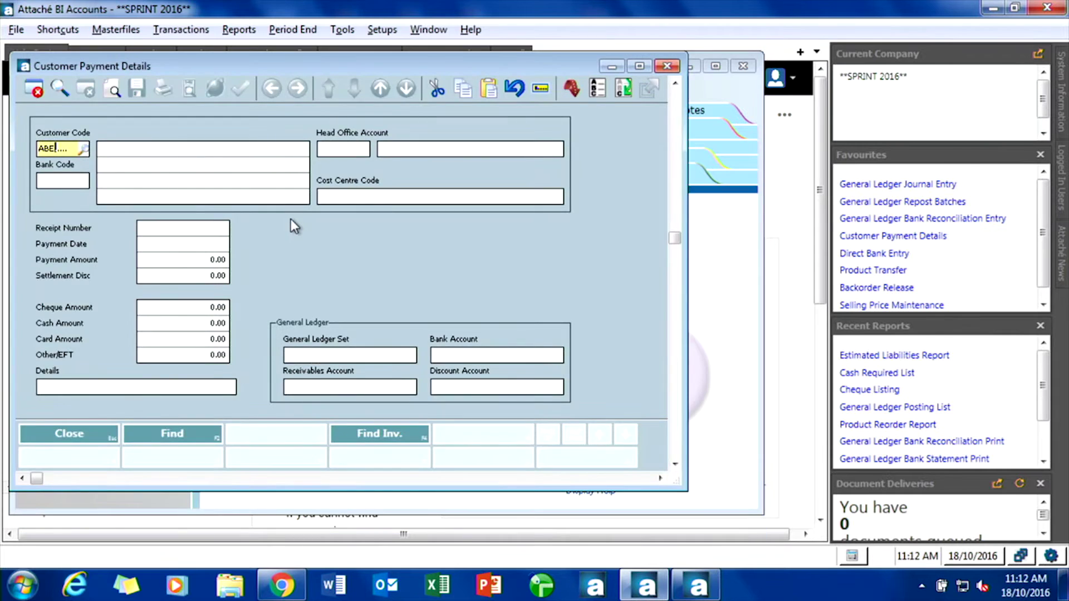
pyautogui.press('Return')
pyautogui.press('Return')
pyautogui.press('Return')
pyautogui.press('Return')
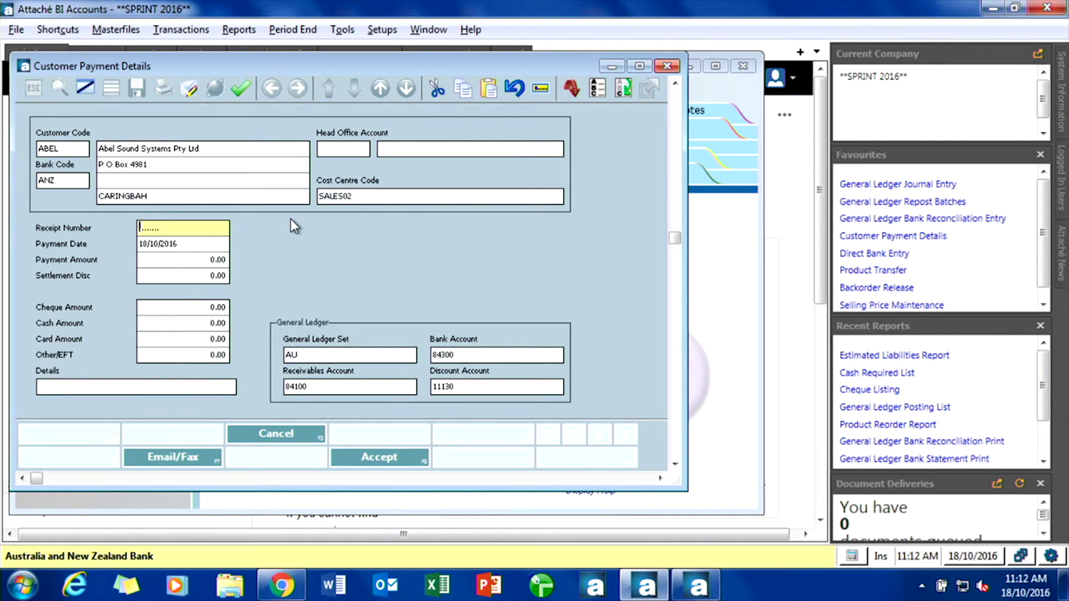
# Step: Set the payment amount and the Other/EFT amount to 341 and accept the customer payment details for allocation
pyautogui.write('341')
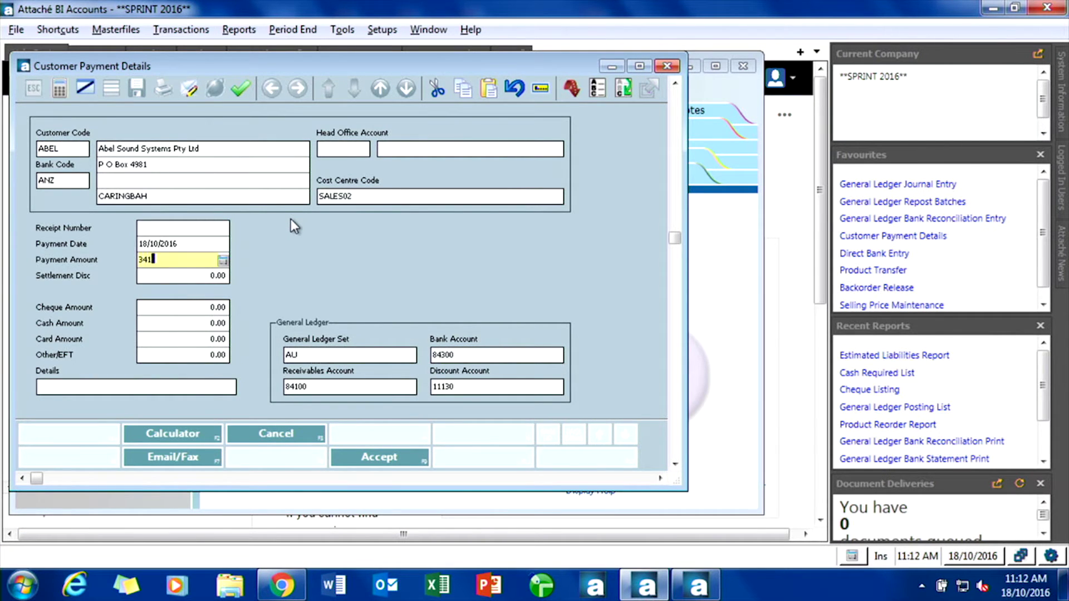
pyautogui.press('Return')
pyautogui.press('Return')
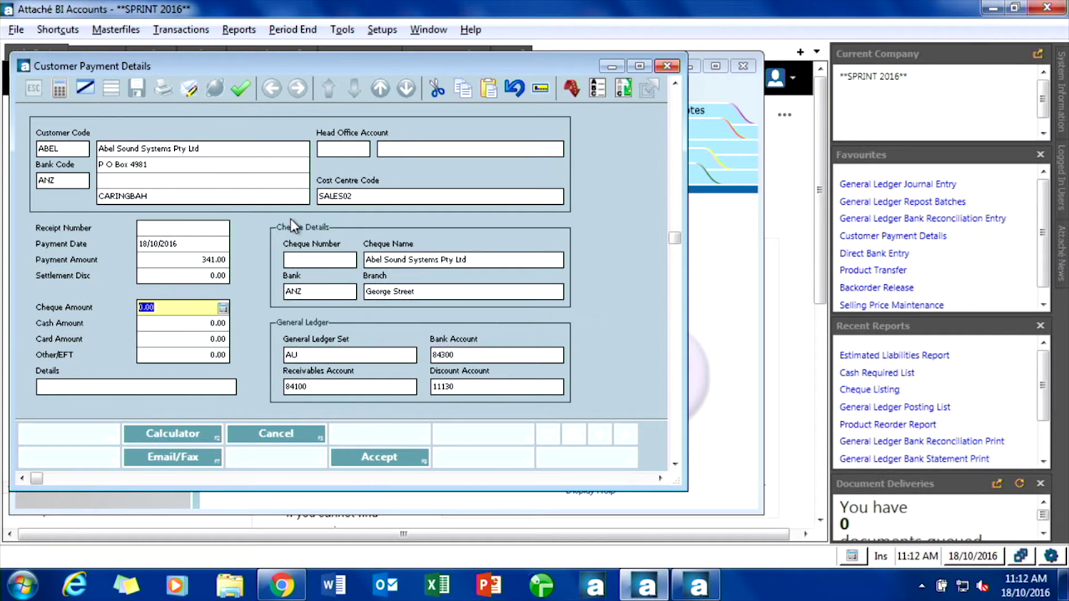
pyautogui.press('Return')
pyautogui.press('Return')
pyautogui.press('Return')
pyautogui.write('341')
pyautogui.press('Return')
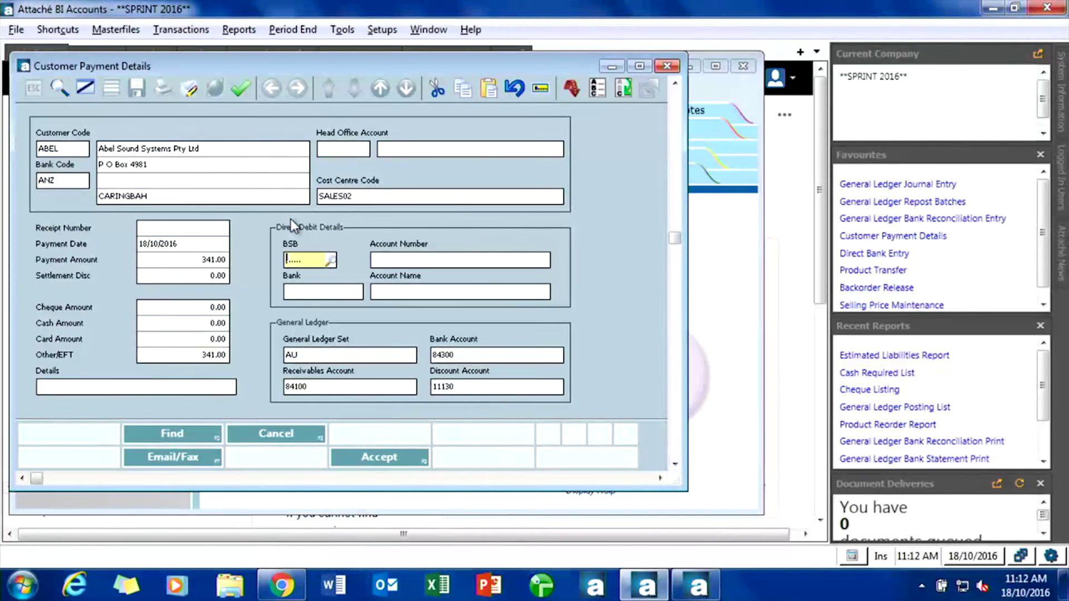
pyautogui.click(386, 458)
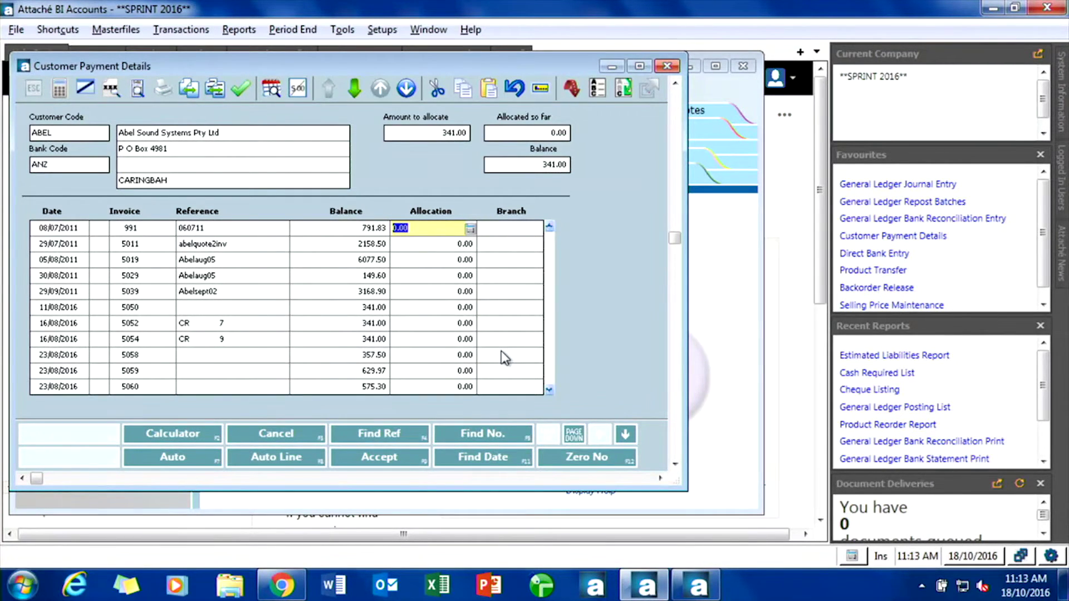
# Step: Allocate 341.00 to invoice 5054, accept the customer payment, and close payment entry
pyautogui.press('Down')
pyautogui.press('Down')
pyautogui.press('Down')
pyautogui.press('Down')
pyautogui.press('Down')
pyautogui.press('Down')
pyautogui.press('Down')
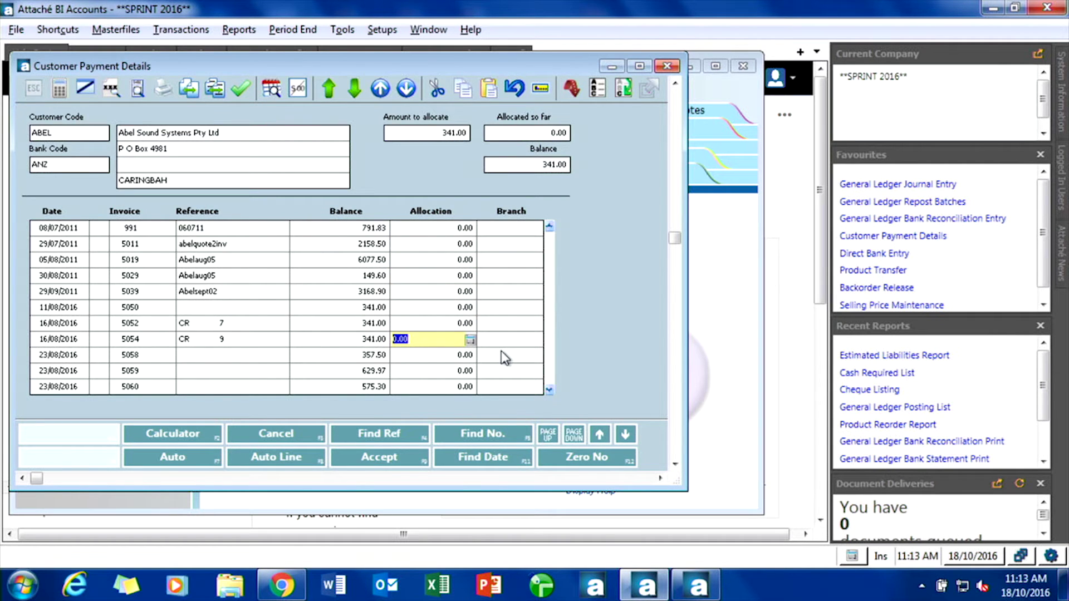
pyautogui.write('341.00')
pyautogui.press('Return')
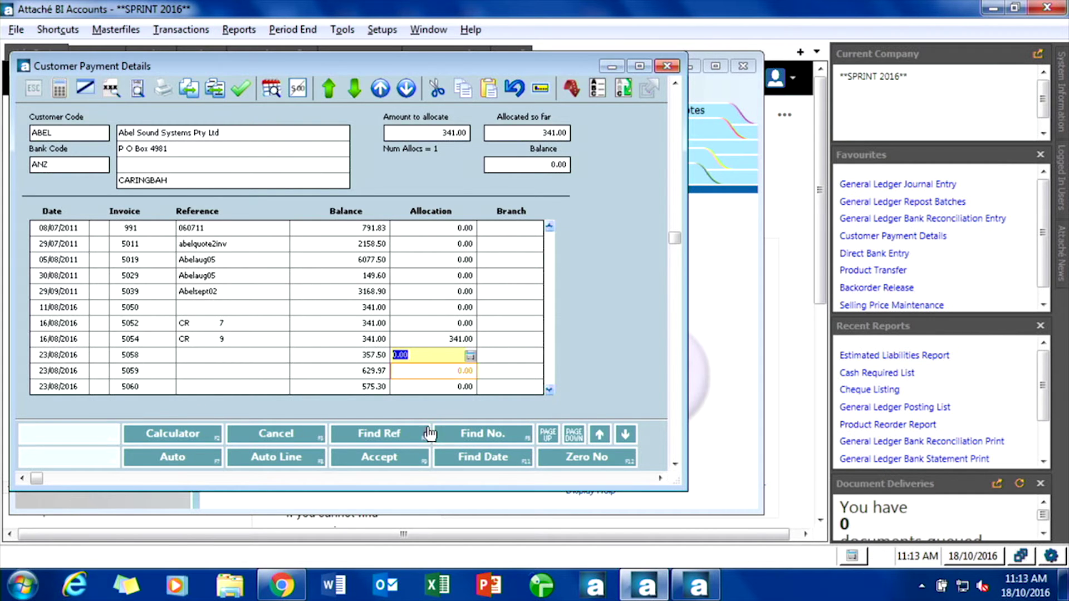
pyautogui.click(410, 467)
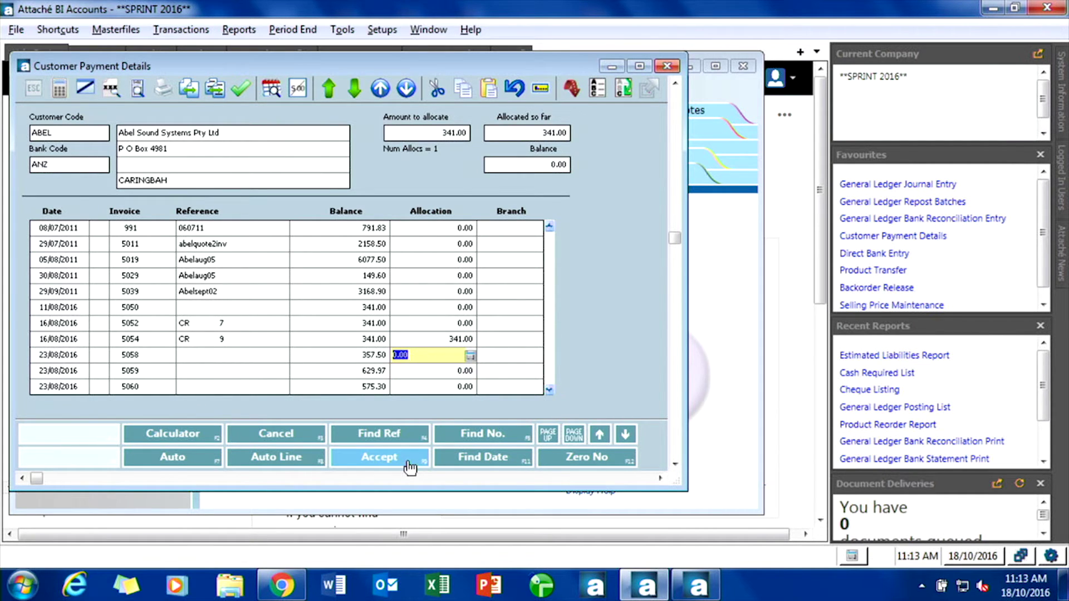
pyautogui.press('Escape')
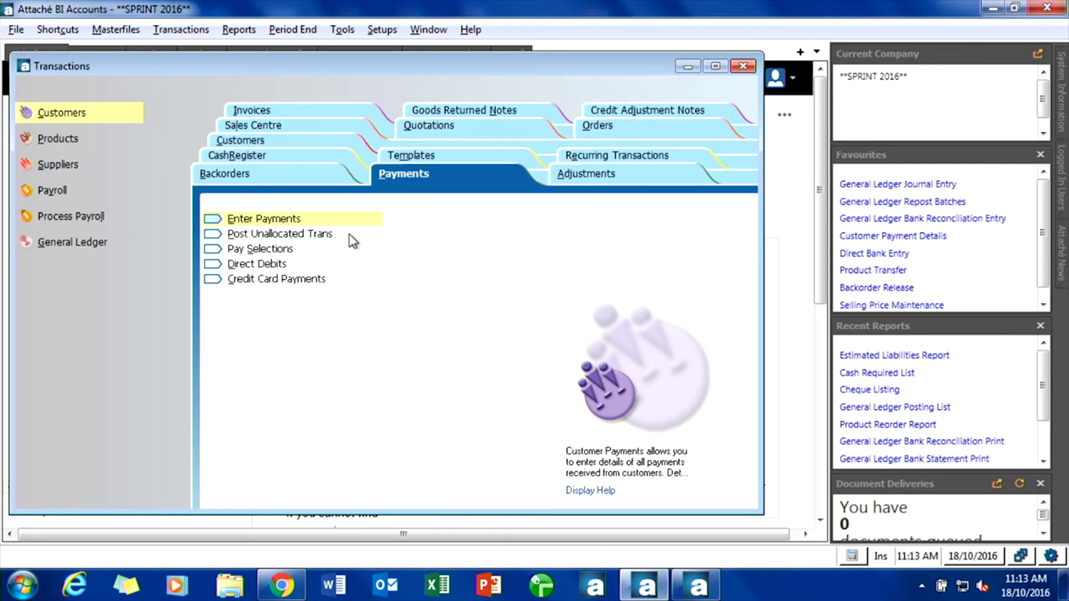
# Step: Start another customer payment for ABEL dated 18/10/2016 with a payment amount of -341.00
pyautogui.press('Return')
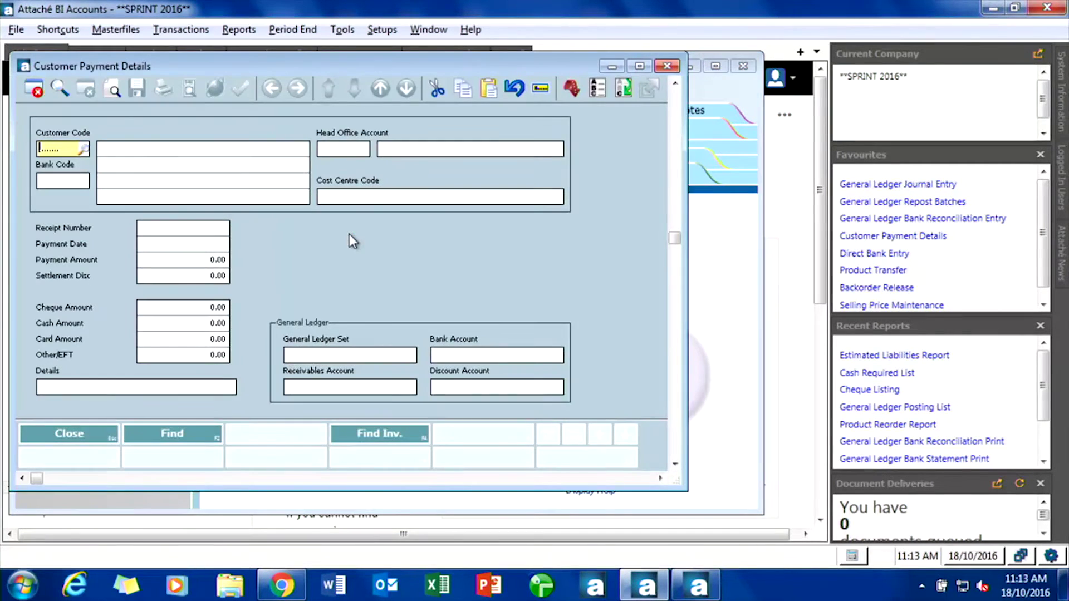
pyautogui.write('ABEL')
pyautogui.press('Return')
pyautogui.press('Return')
pyautogui.press('Return')
pyautogui.press('Return')
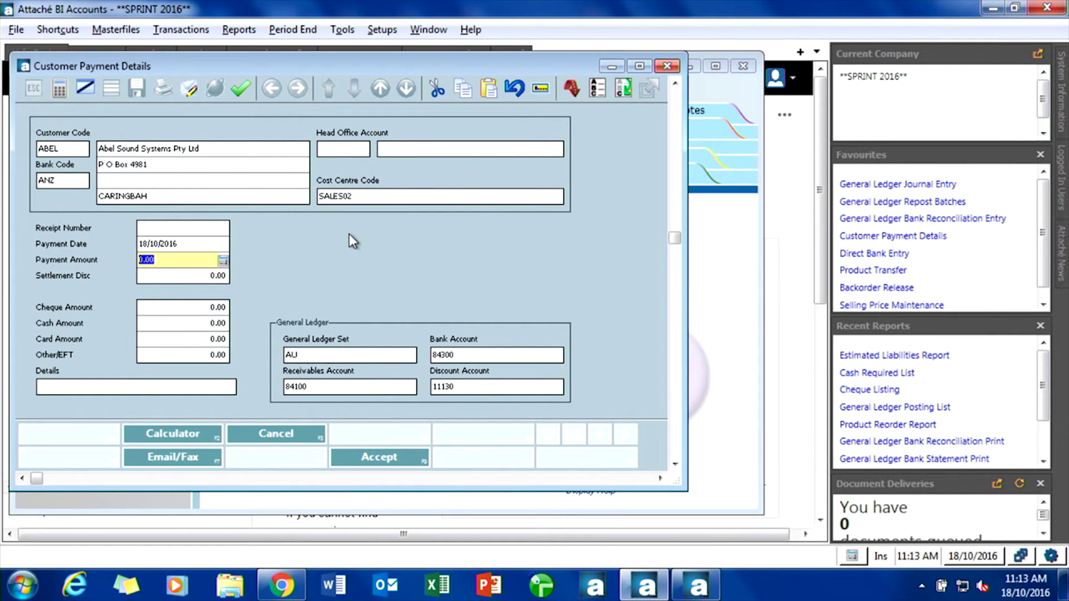
pyautogui.write('-341.00')
pyautogui.press('Return')
# Step: Set the Other/EFT amount to -341.00 and accept the reversing payment details for allocation
pyautogui.press('Return')
pyautogui.press('Return')
pyautogui.press('Return')
pyautogui.press('Return')
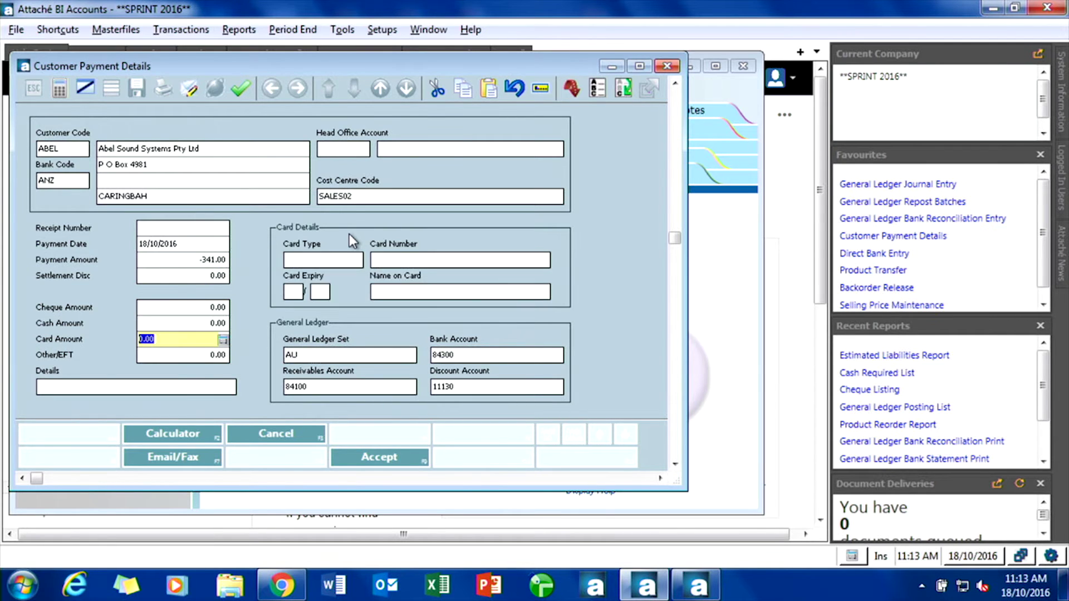
pyautogui.write('-34')
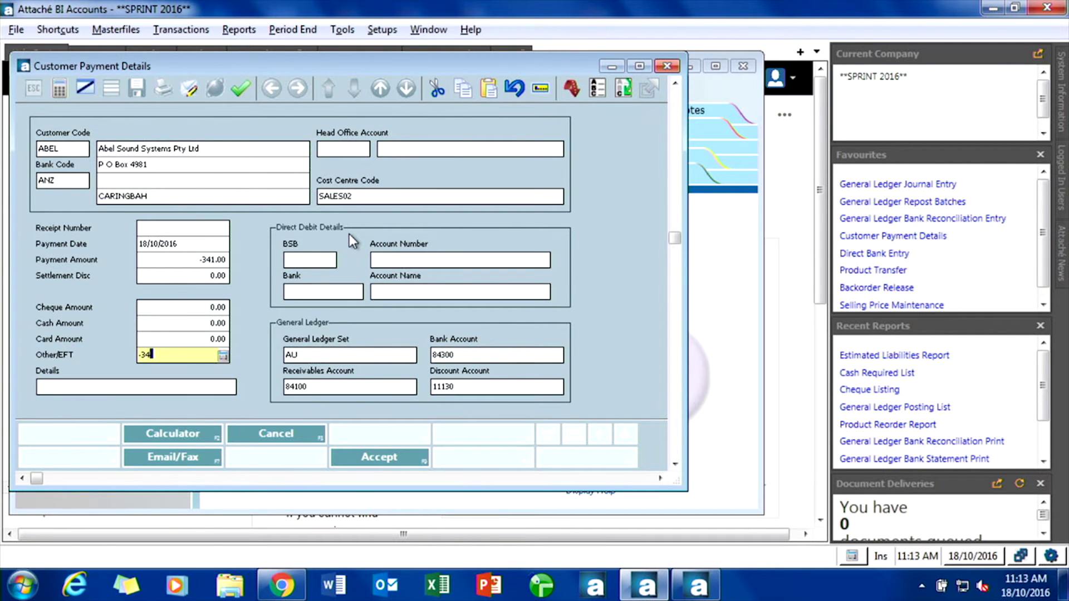
pyautogui.write('1.00')
pyautogui.press('Return')
pyautogui.click(383, 458)
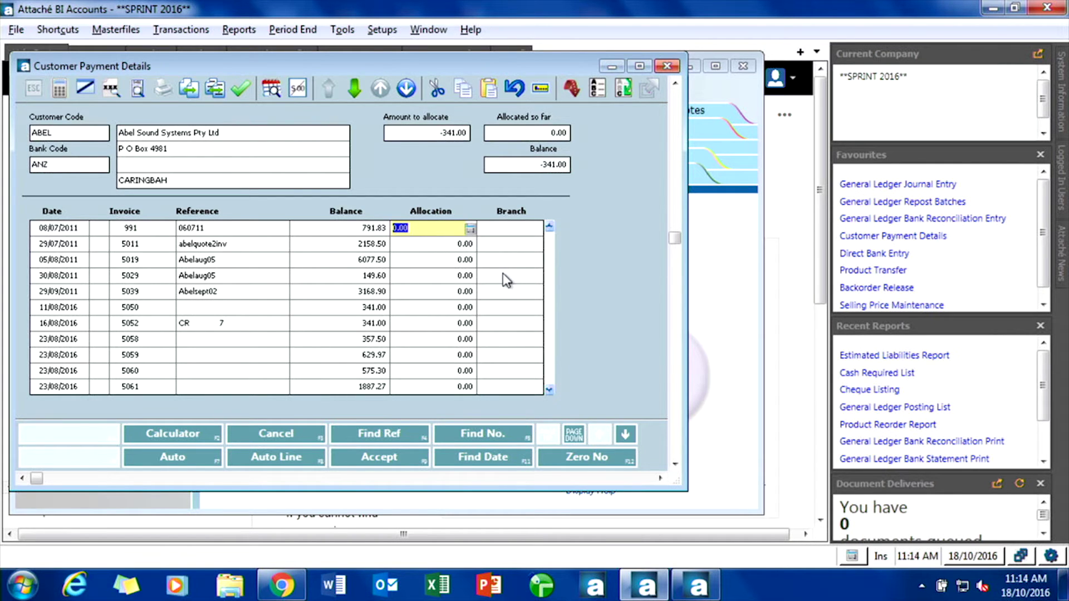
# Step: Include zero-balance invoices, allocate -341.00 to invoice 5054, accept the reversing payment, and close payment entry
pyautogui.click(582, 464)
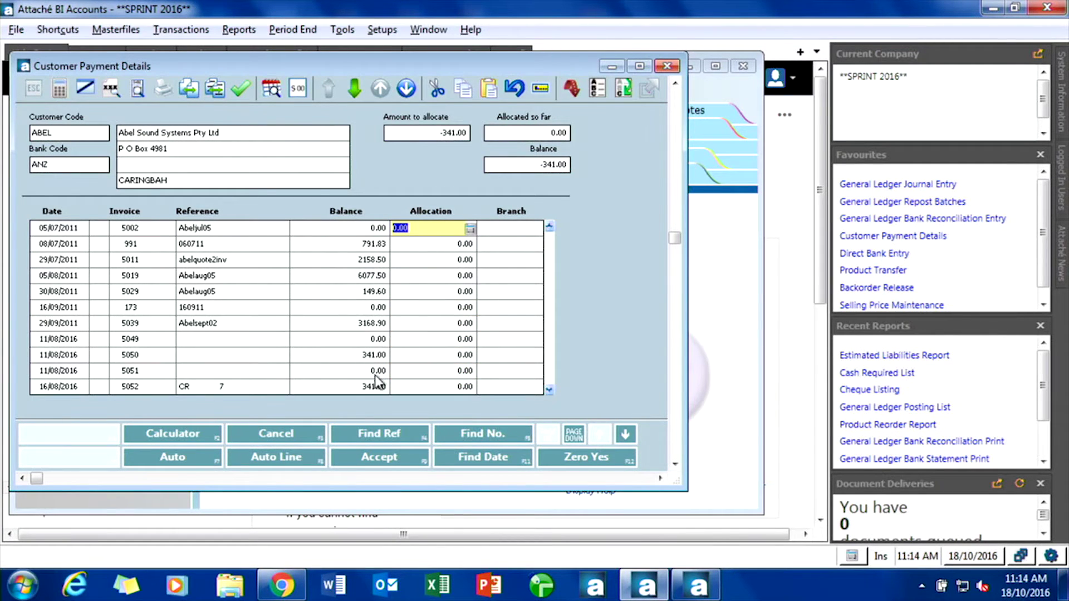
pyautogui.click(549, 391)
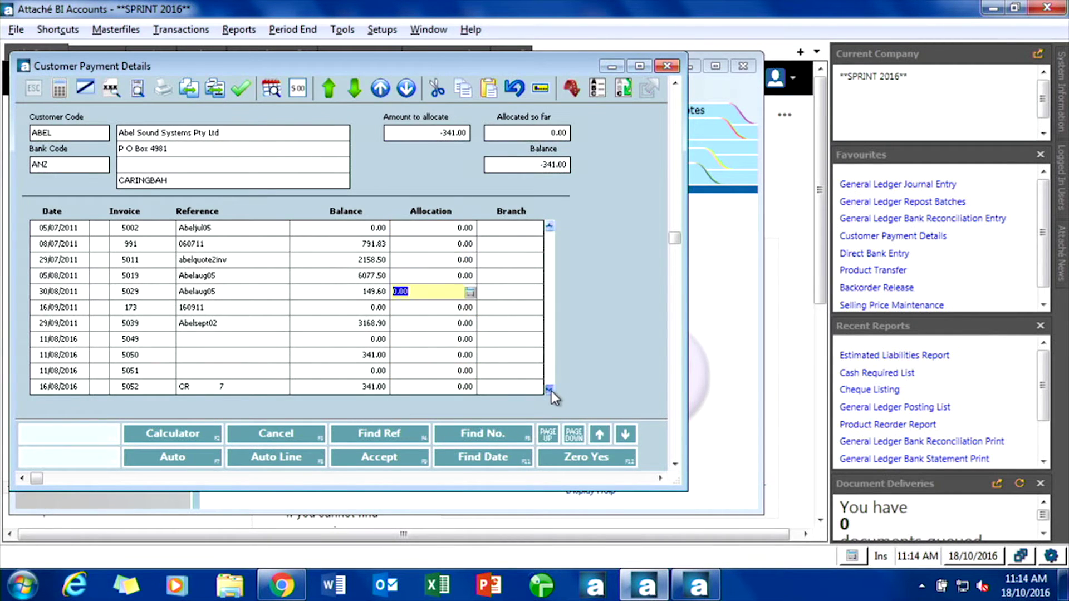
pyautogui.click(548, 391)
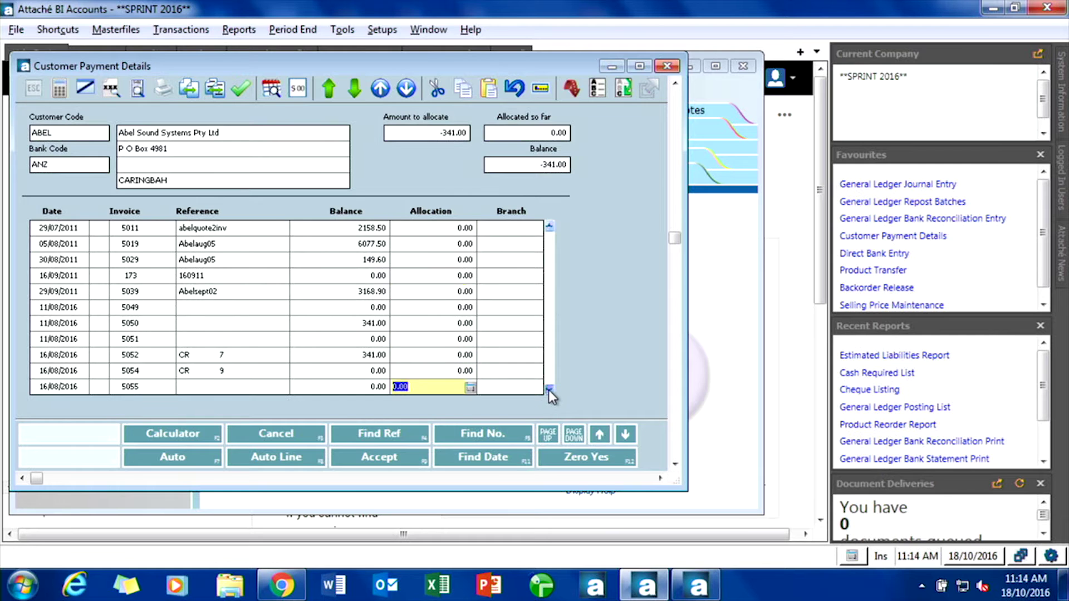
pyautogui.click(404, 371)
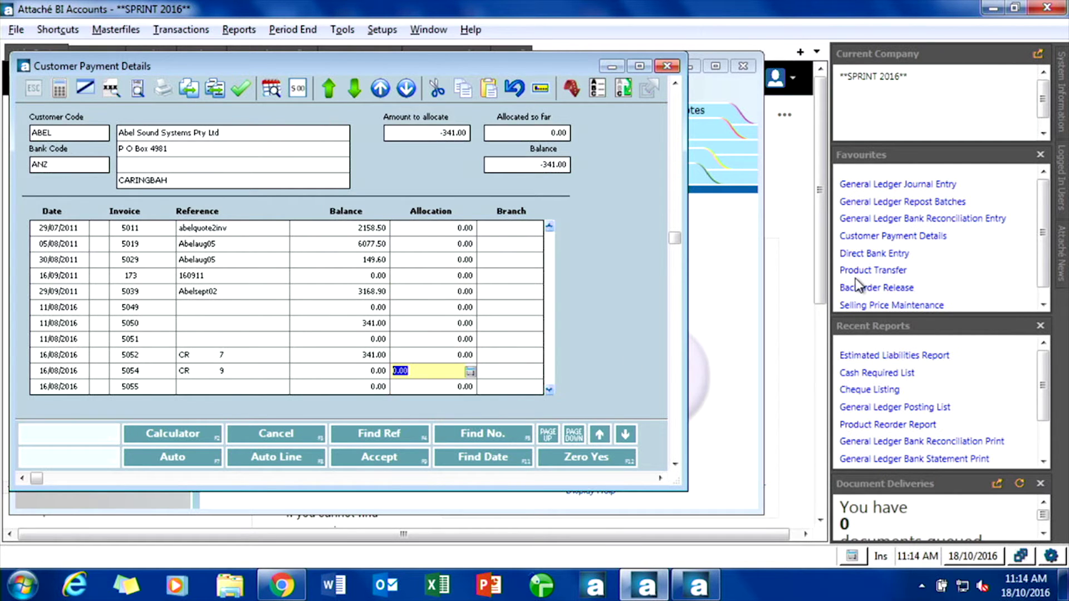
pyautogui.write('-341.00')
pyautogui.click(353, 458)
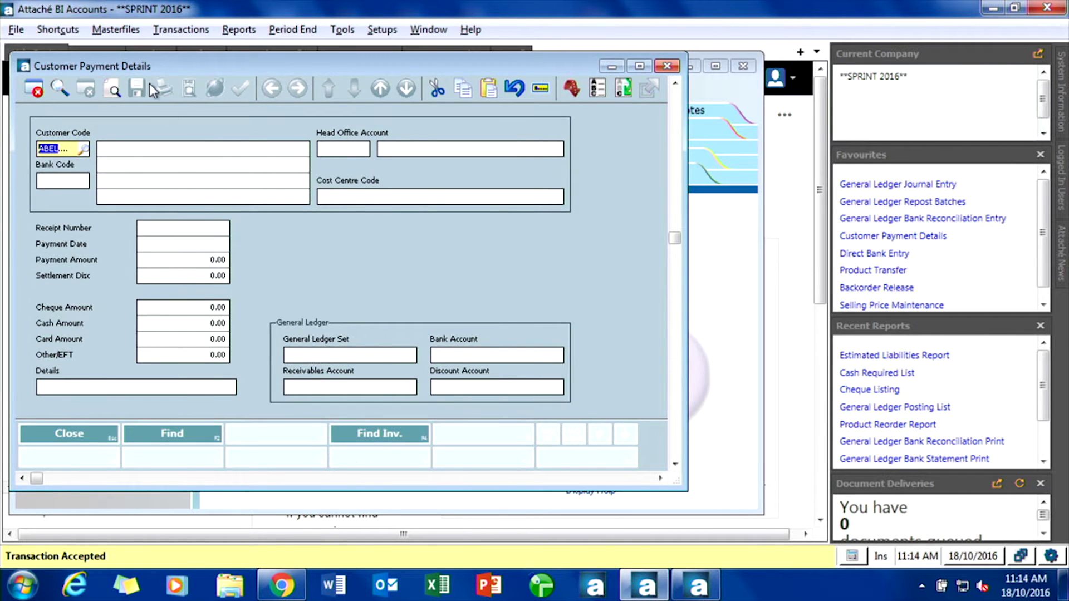
pyautogui.press('Escape')
# Step: Open the customer enquiry for ABEL and list all its transactions
pyautogui.click(118, 31)
pyautogui.click(101, 141)
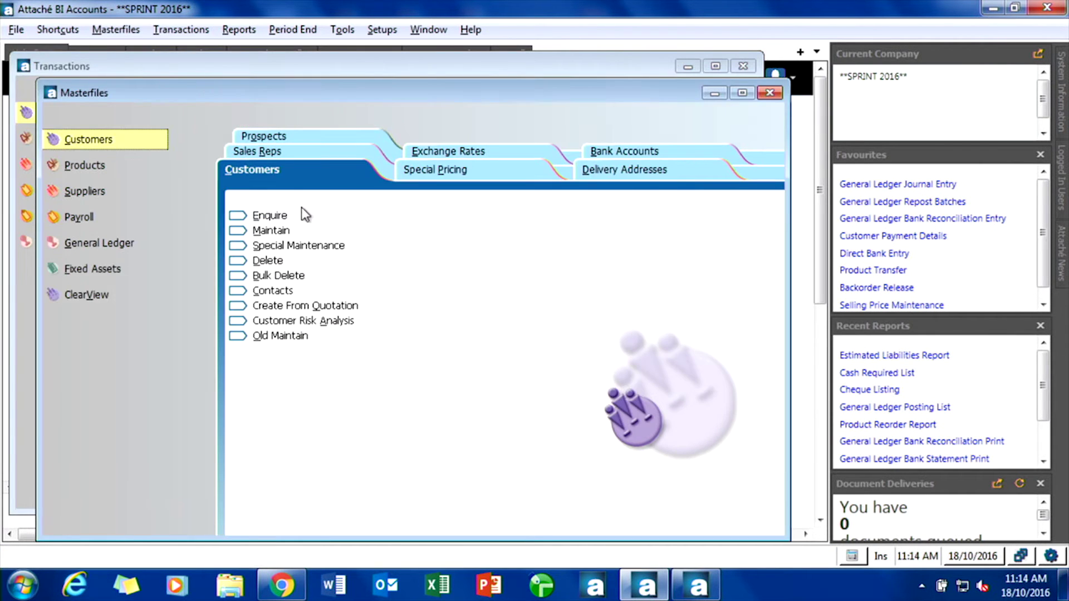
pyautogui.click(296, 215)
pyautogui.write('abel')
pyautogui.press('Return')
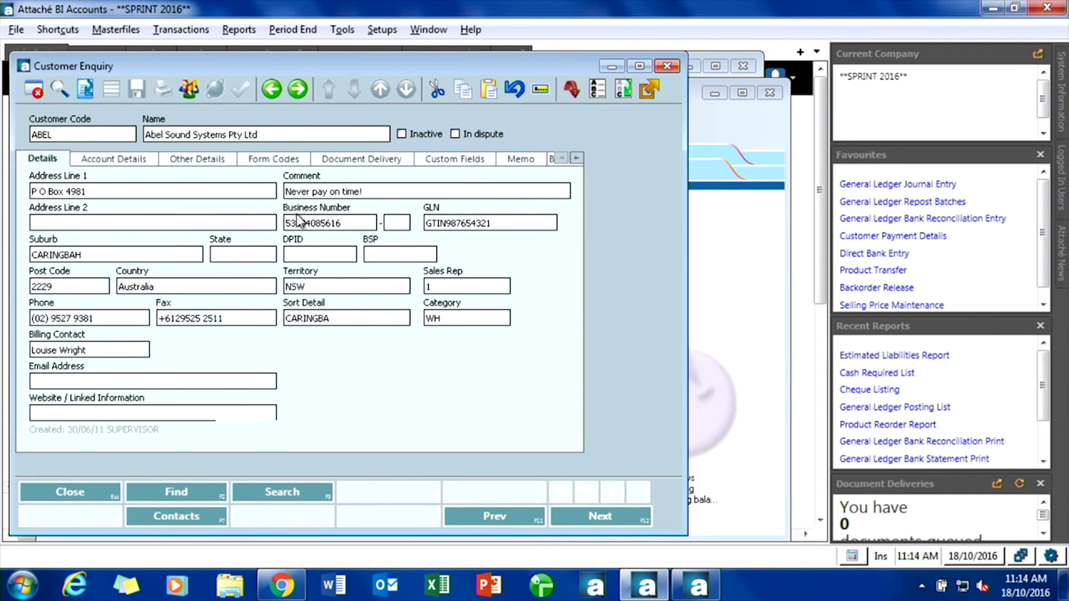
pyautogui.press('F5')
# Step: Examine the payments and balance recorded against invoice 5054, and close the customer enquiry and Masterfiles
pyautogui.press('Down')
pyautogui.press('Down')
pyautogui.press('Down')
pyautogui.press('Down')
pyautogui.press('Down')
pyautogui.press('Down')
pyautogui.press('Down')
pyautogui.press('Down')
pyautogui.press('Down')
pyautogui.press('Down')
pyautogui.press('Down')
pyautogui.press('Down')
pyautogui.press('Down')
pyautogui.press('Down')
pyautogui.press('Down')
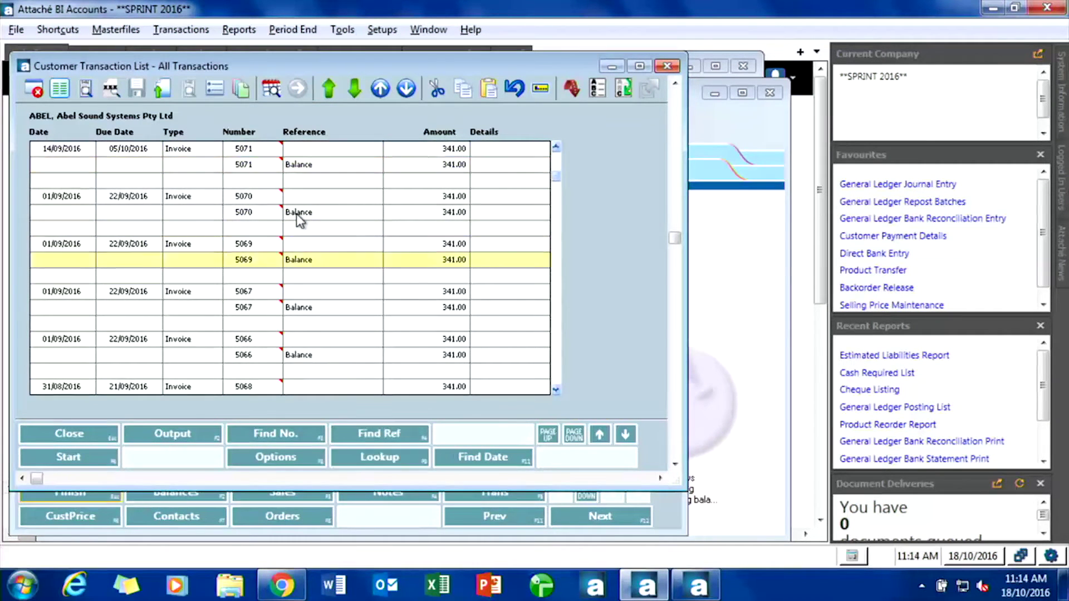
pyautogui.press('Down')
pyautogui.press('Down')
pyautogui.press('Down')
pyautogui.press('Down')
pyautogui.press('Down')
pyautogui.press('Down')
pyautogui.press('Down')
pyautogui.press('Down')
pyautogui.press('Down')
pyautogui.press('Down')
pyautogui.press('Down')
pyautogui.press('Down')
pyautogui.press('Down')
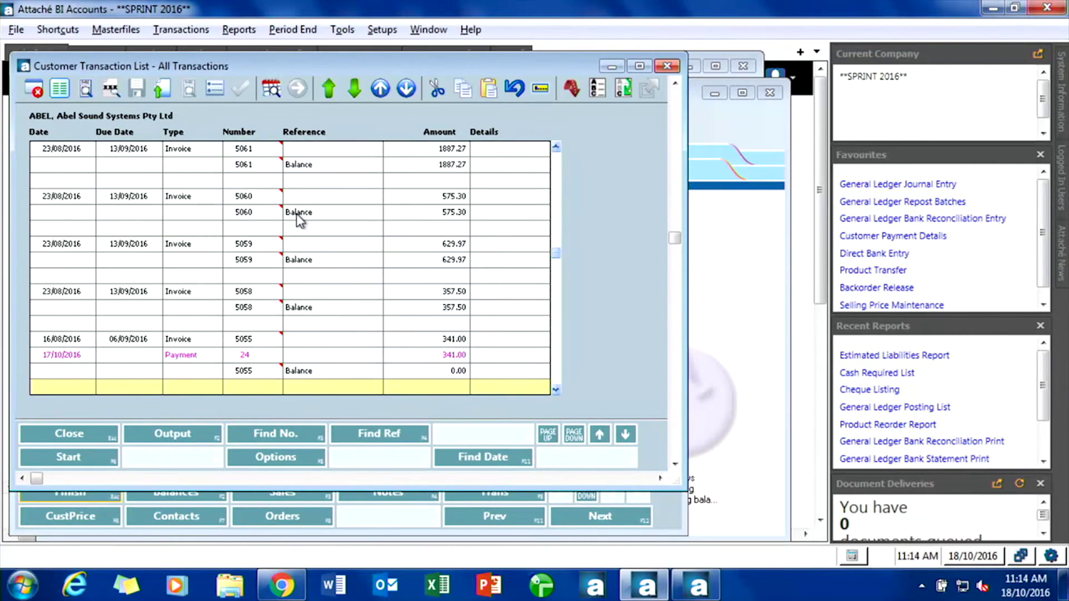
pyautogui.press('Down')
pyautogui.press('Down')
pyautogui.press('Down')
pyautogui.press('Down')
pyautogui.press('Up')
pyautogui.press('Up')
pyautogui.press('Up')
pyautogui.press('Up')
pyautogui.press('Up')
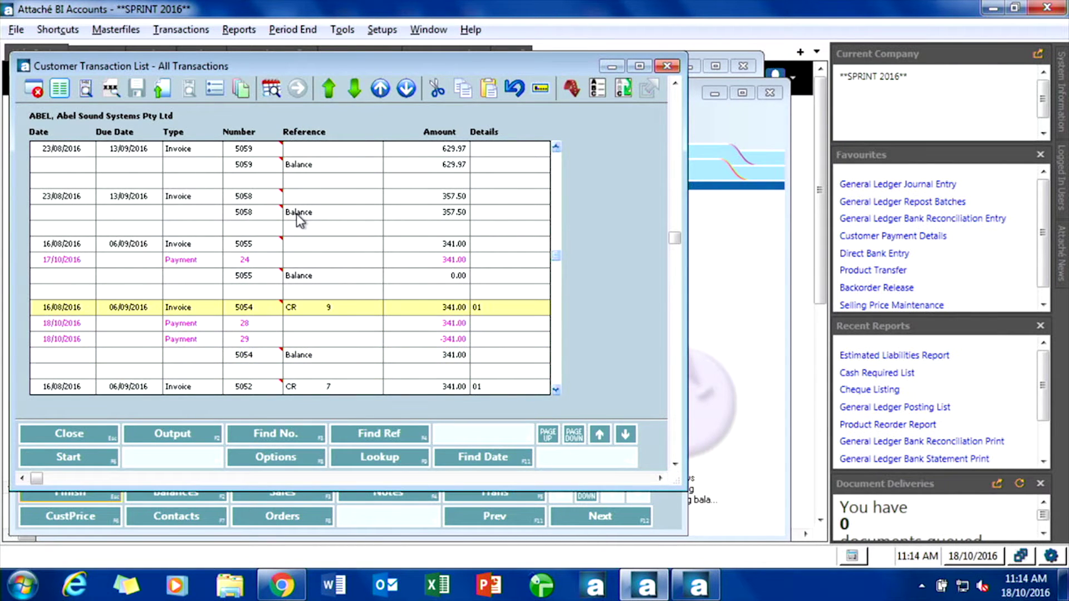
pyautogui.press('Down')
pyautogui.press('Down')
pyautogui.press('Down')
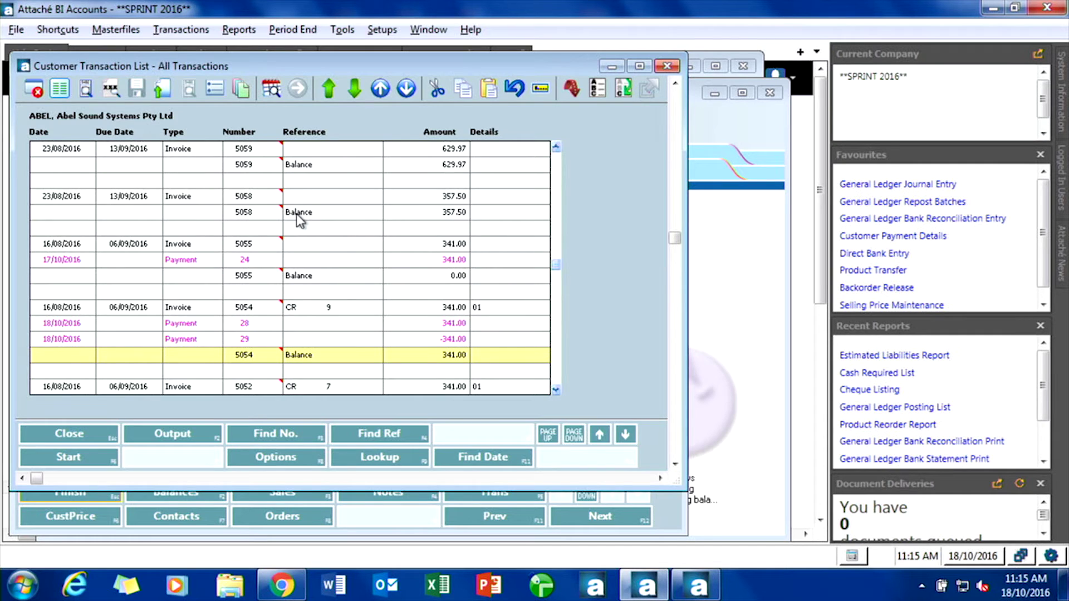
pyautogui.press('Escape')
pyautogui.press('Escape')
pyautogui.press('Escape')
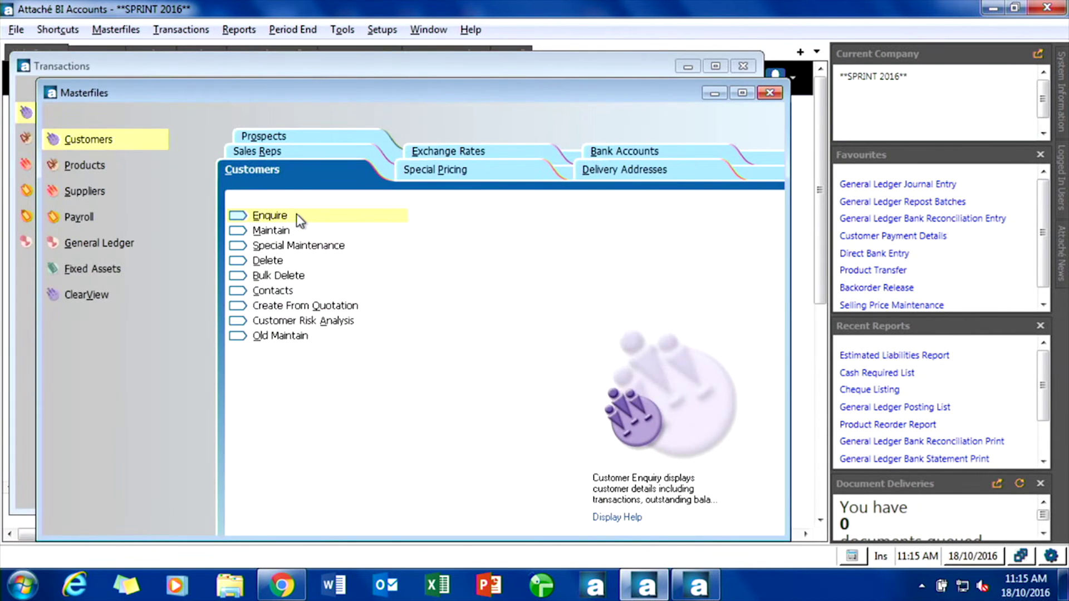
pyautogui.press('Escape')
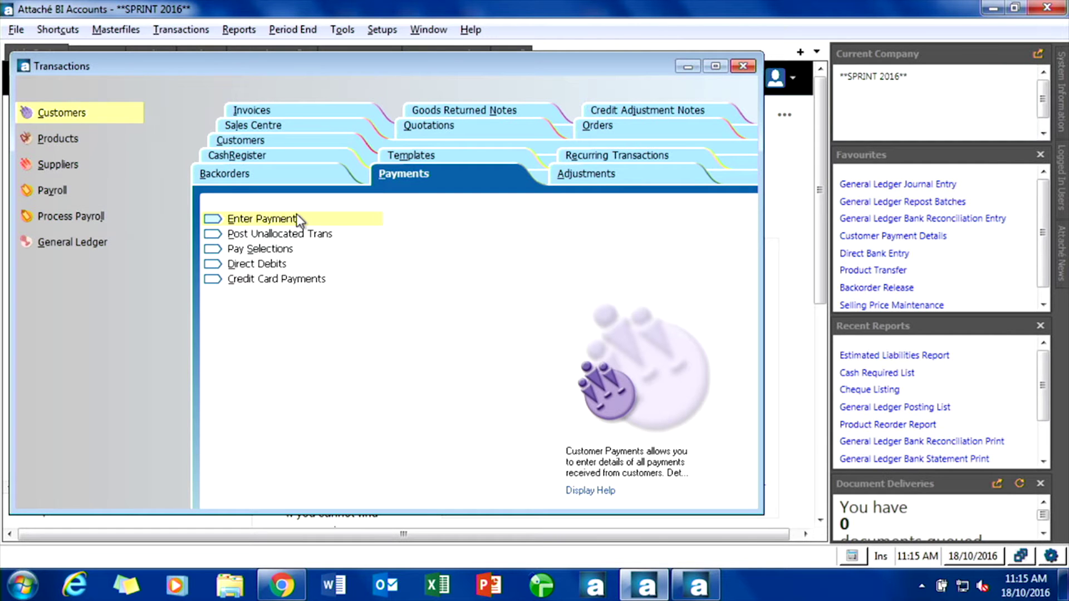
# Step: Start a new customer payment for ABEL dated 18/10/2016
pyautogui.click(576, 176)
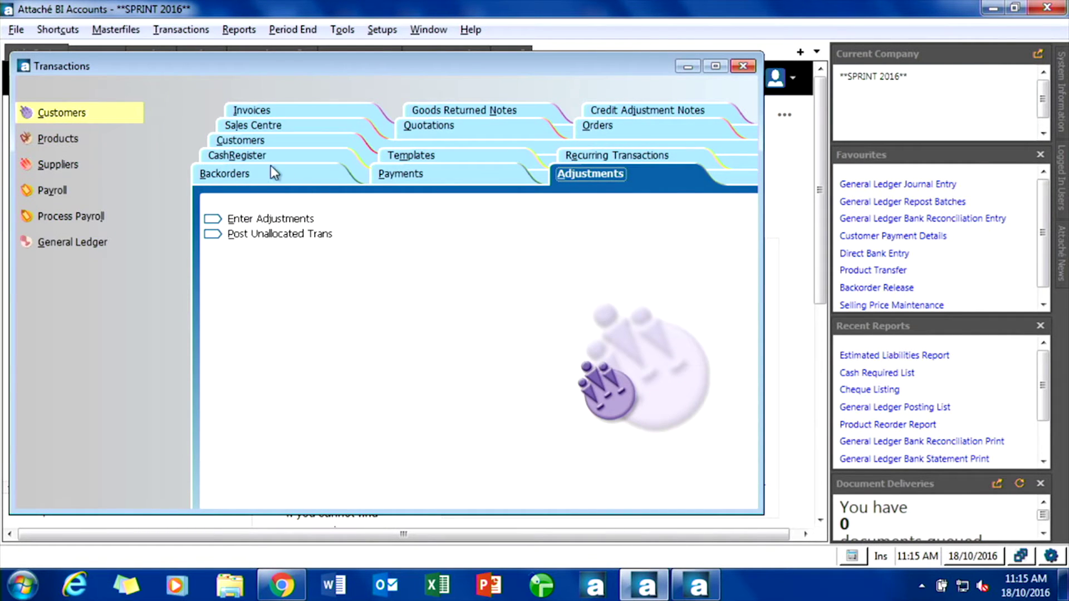
pyautogui.click(402, 174)
pyautogui.click(305, 217)
pyautogui.write('ABEL')
pyautogui.press('Return')
pyautogui.press('Return')
pyautogui.press('Return')
# Step: Set the payment amount and the cash amount to 341.00 and accept the payment details for allocation
pyautogui.write('341.00')
pyautogui.press('Return')
pyautogui.press('Return')
pyautogui.write('341.00')
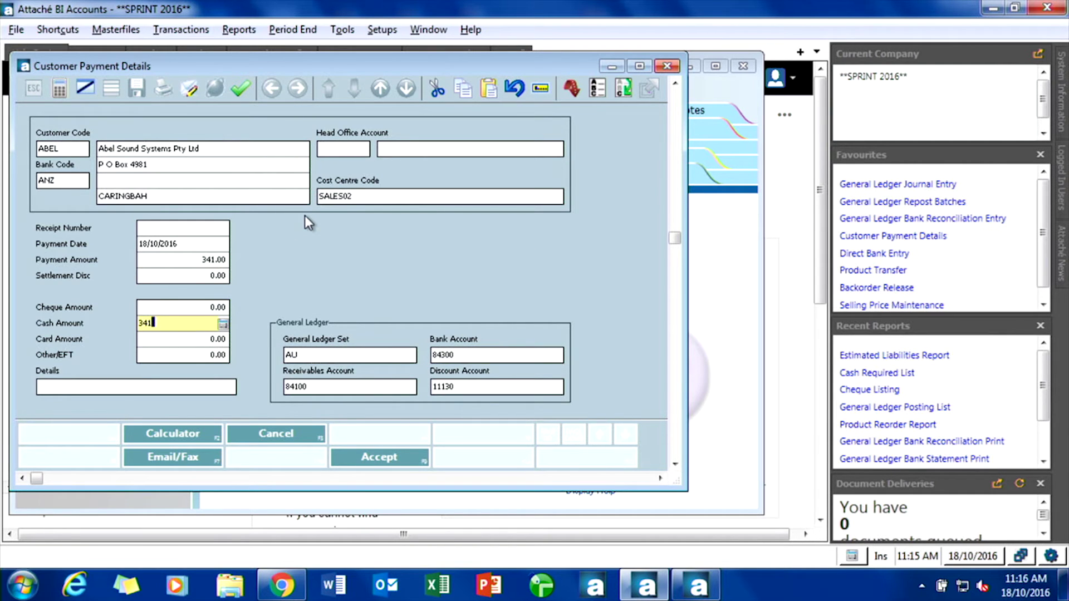
pyautogui.press('Return')
pyautogui.press('Return')
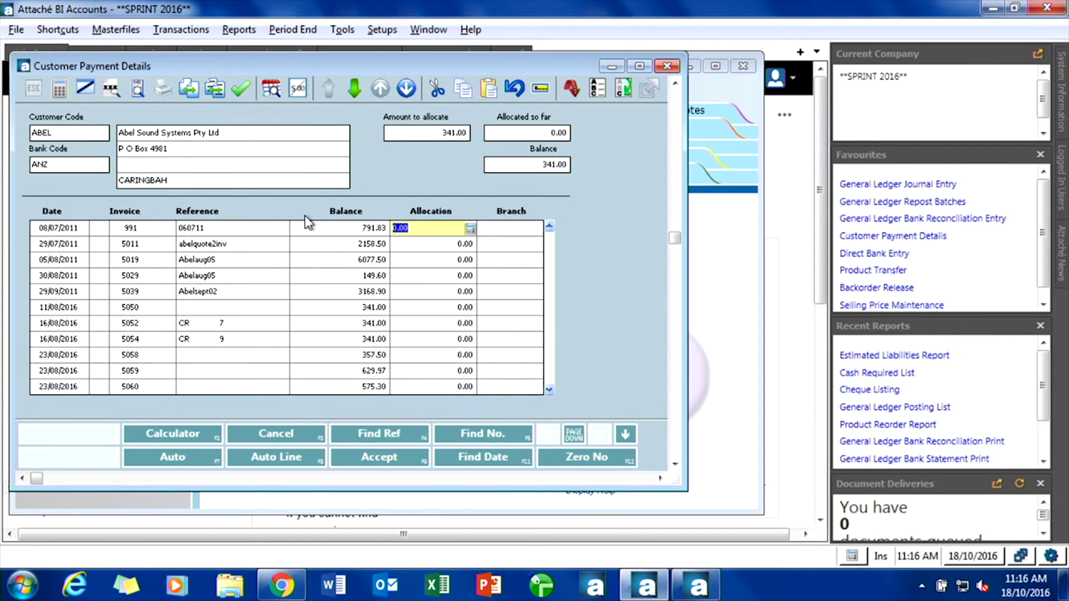
# Step: Allocate 341.00 to invoice 5066, accept the customer payment, and close payment entry
pyautogui.press('Down')
pyautogui.press('Down')
pyautogui.press('Down')
pyautogui.press('Down')
pyautogui.press('Down')
pyautogui.press('Down')
pyautogui.press('Down')
pyautogui.press('Down')
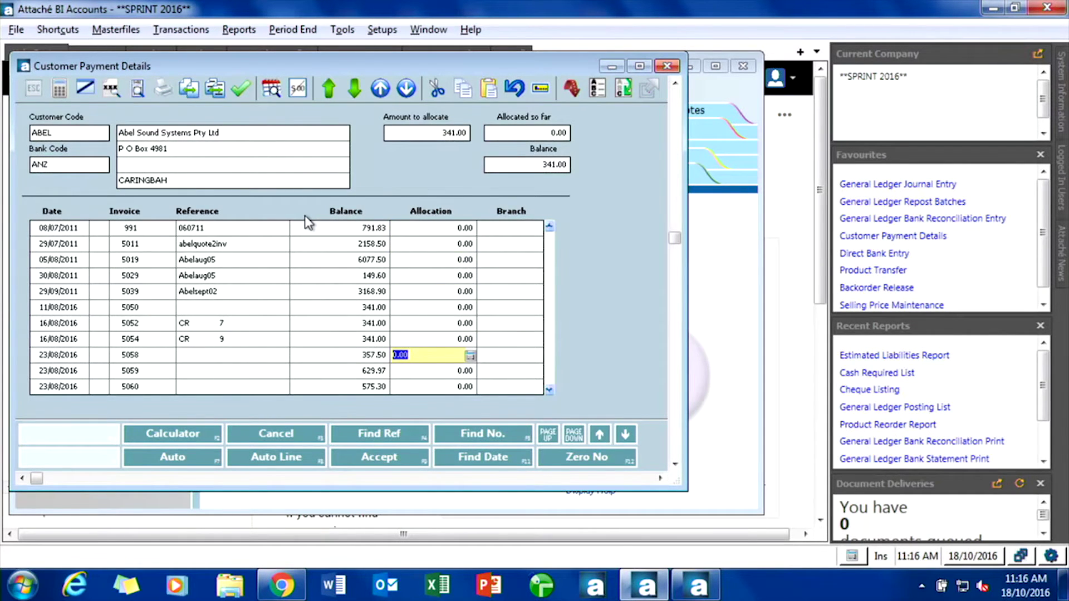
pyautogui.press('Down')
pyautogui.press('Down')
pyautogui.press('Down')
pyautogui.press('Down')
pyautogui.press('Down')
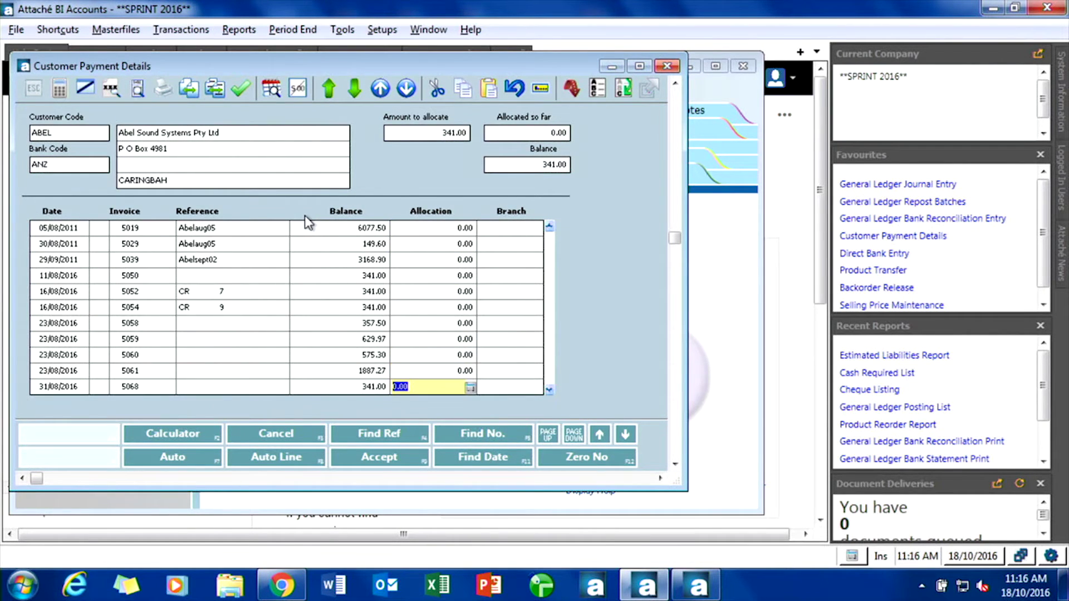
pyautogui.write('341.00')
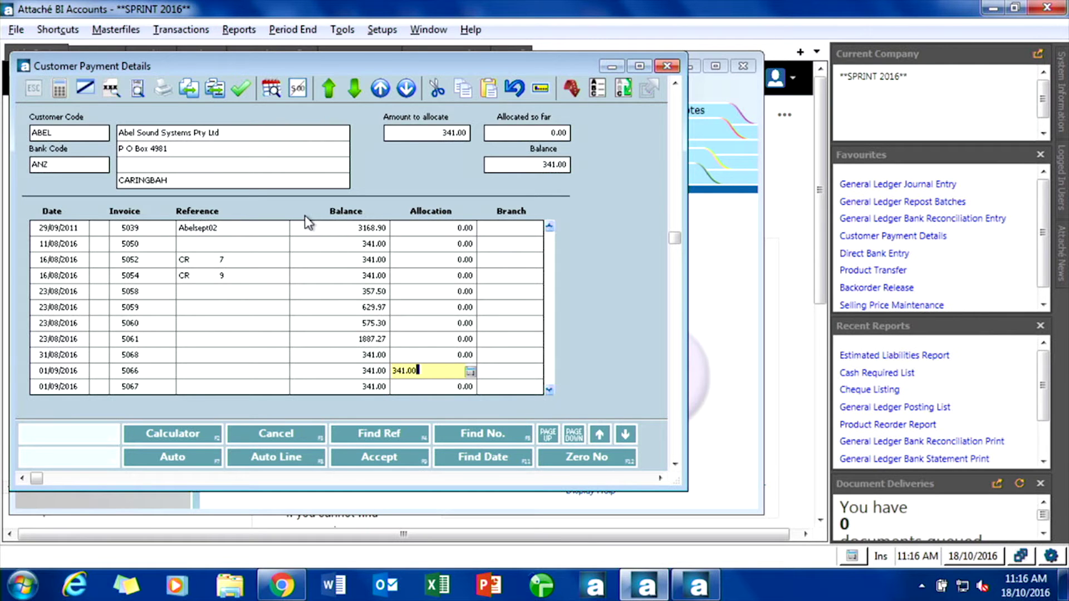
pyautogui.press('Return')
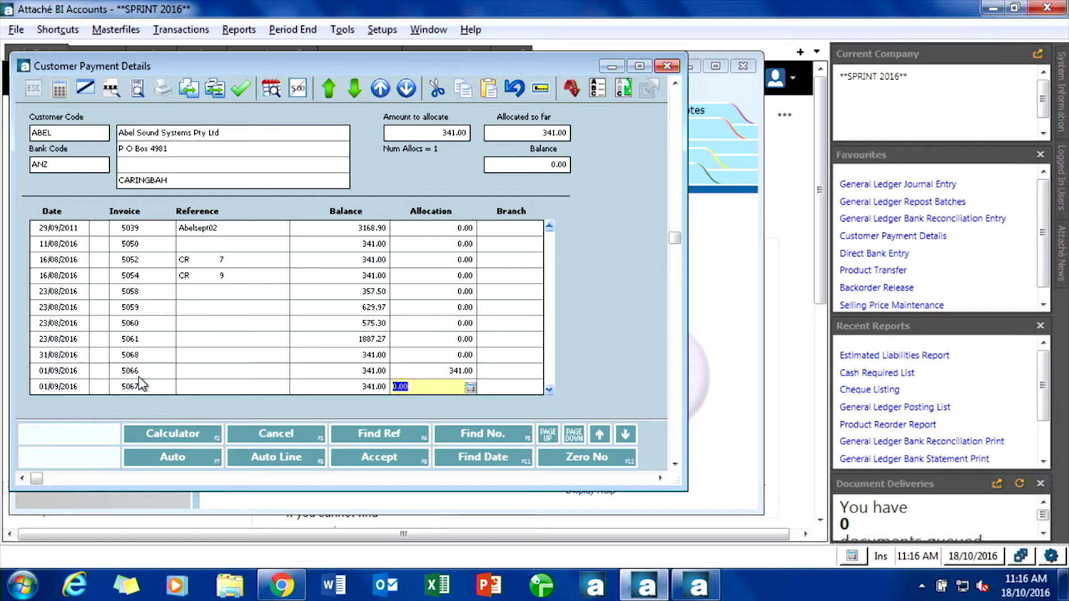
pyautogui.click(379, 459)
pyautogui.press('Escape')
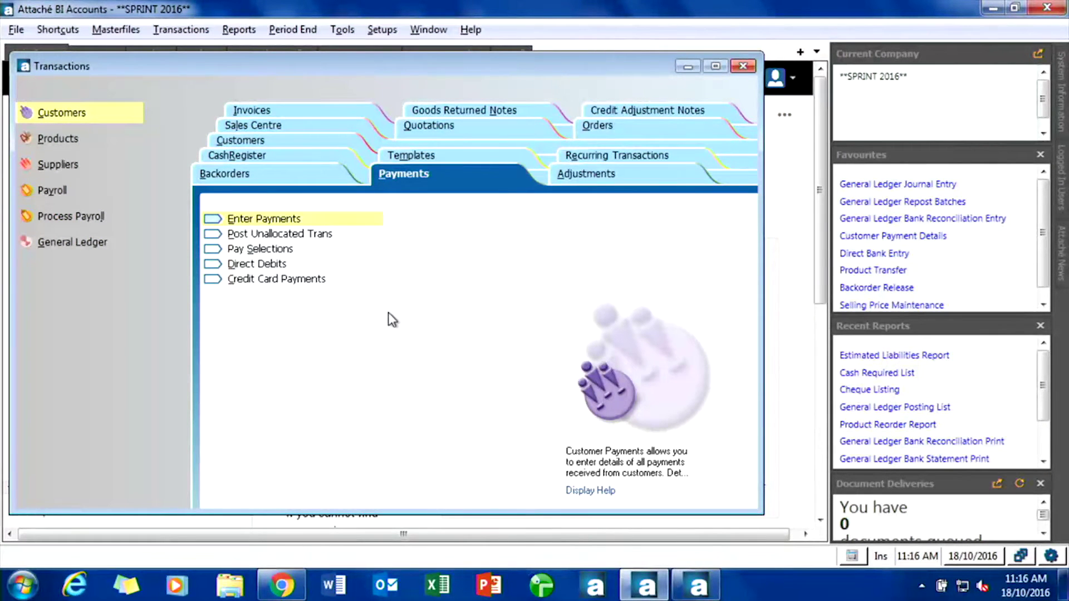
# Step: Start a customer adjustment for ABEL with a blank adjustment number, date 18/10/2016 and cost centre SALES02
pyautogui.click(575, 177)
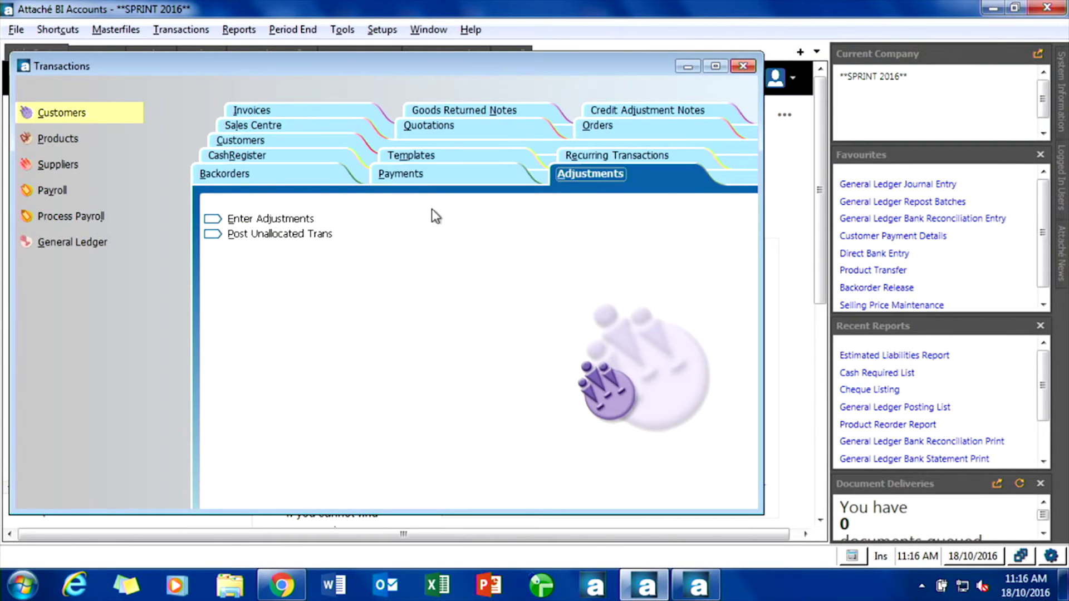
pyautogui.click(305, 223)
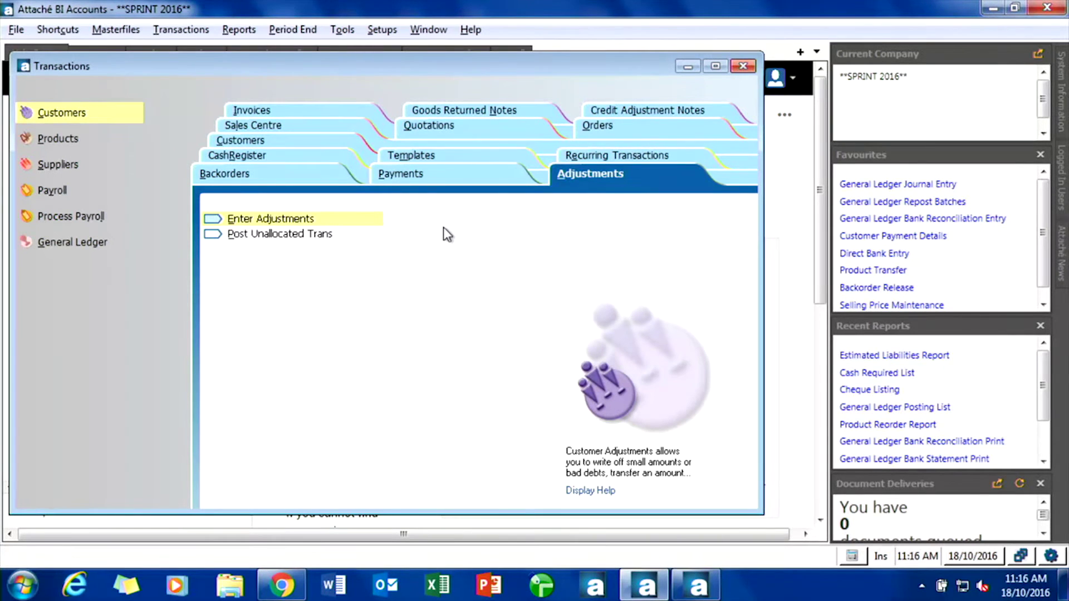
pyautogui.press('Return')
pyautogui.write('ABEL')
pyautogui.press('Return')
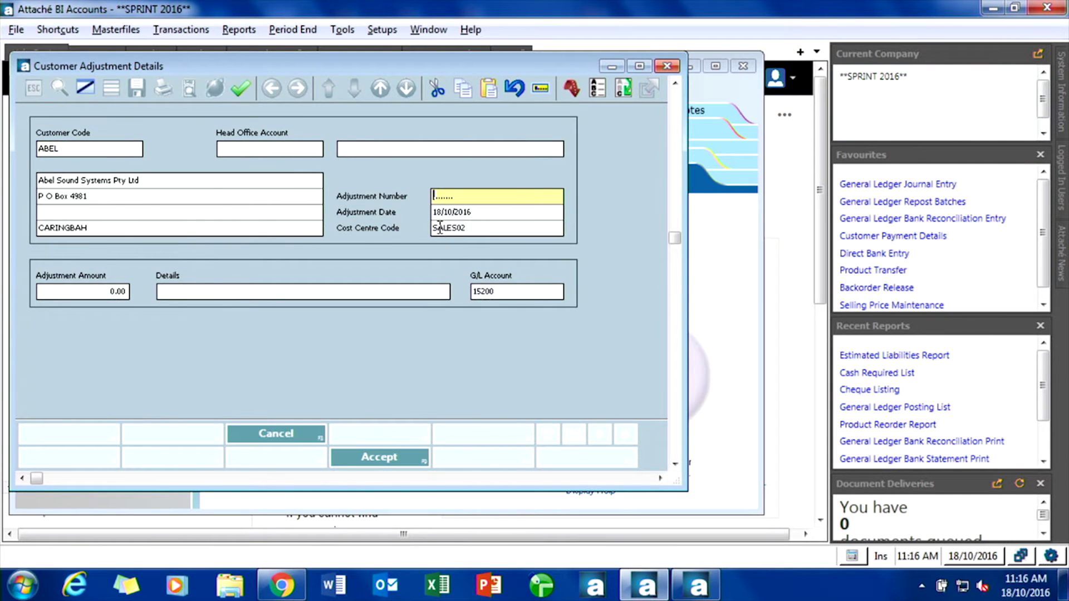
pyautogui.write('Rea')
pyautogui.press('BackSpace')
pyautogui.press('BackSpace')
pyautogui.press('BackSpace')
pyautogui.press('Return')
pyautogui.press('Return')
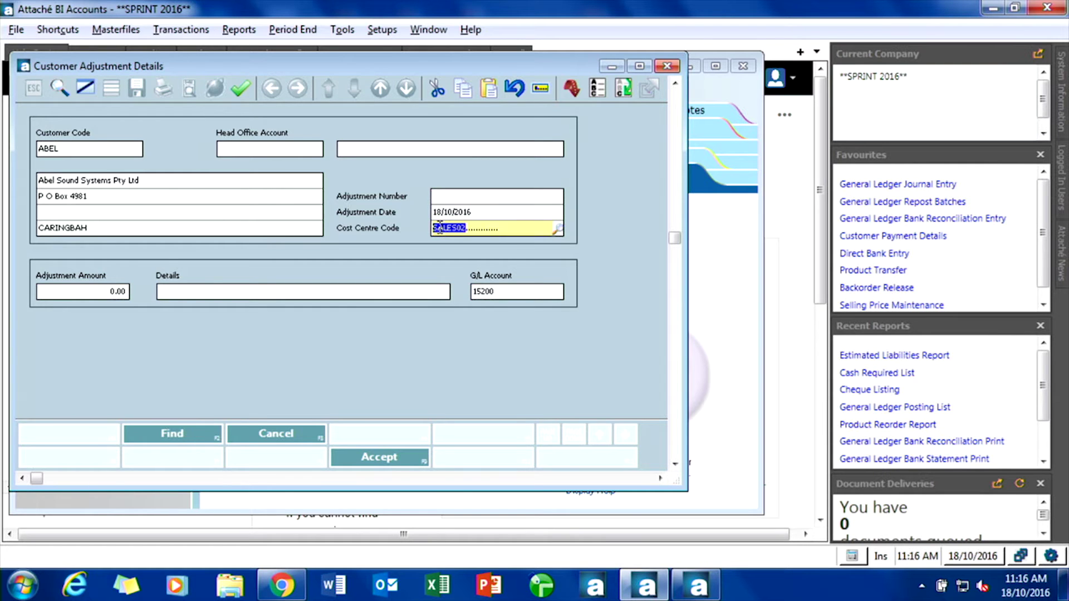
pyautogui.press('Return')
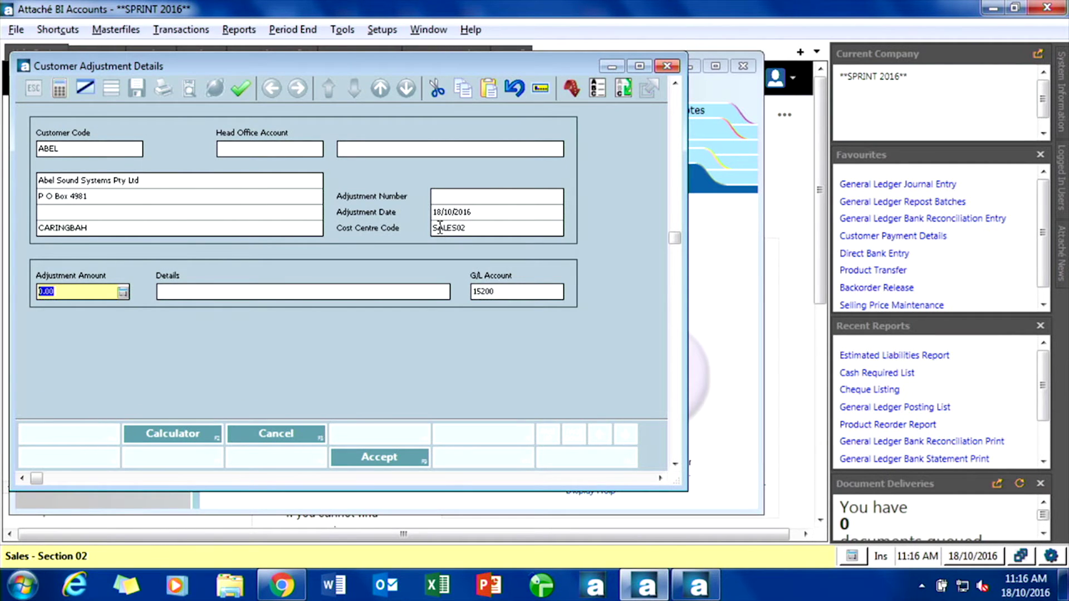
# Step: Keep the adjustment amount at 0.00, enter Reallocate as the details, and accept G/L account 15200 for allocation
pyautogui.press('Return')
pyautogui.write('Reallocate')
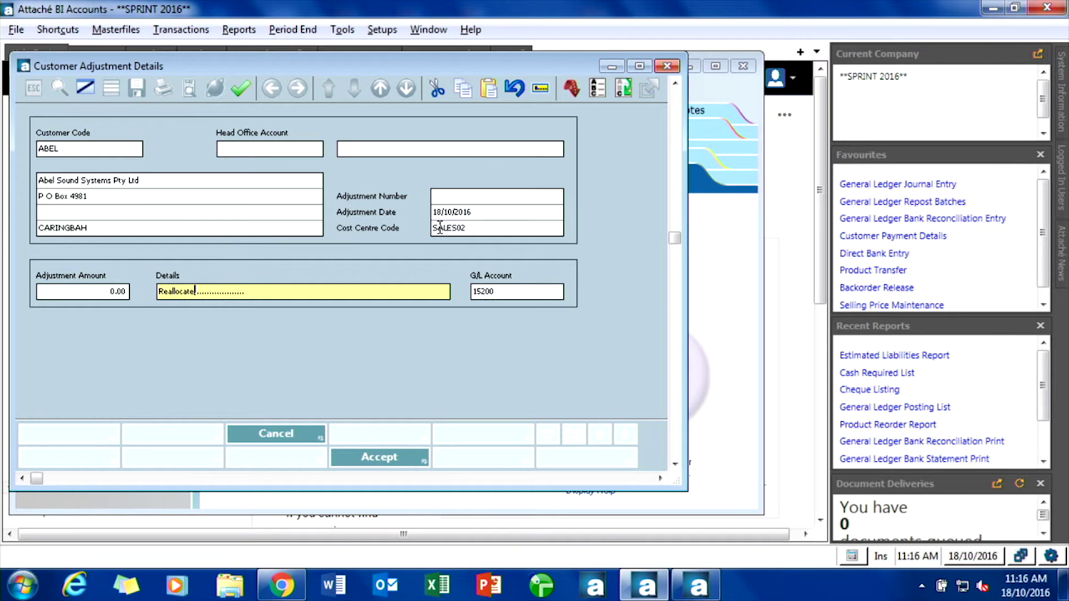
pyautogui.press('Return')
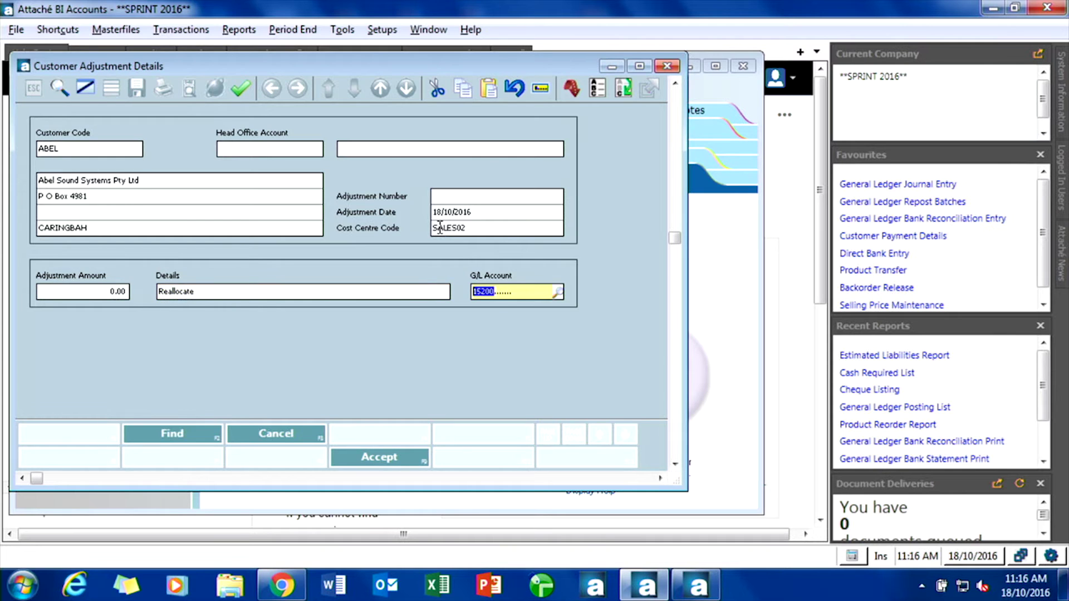
pyautogui.press('Return')
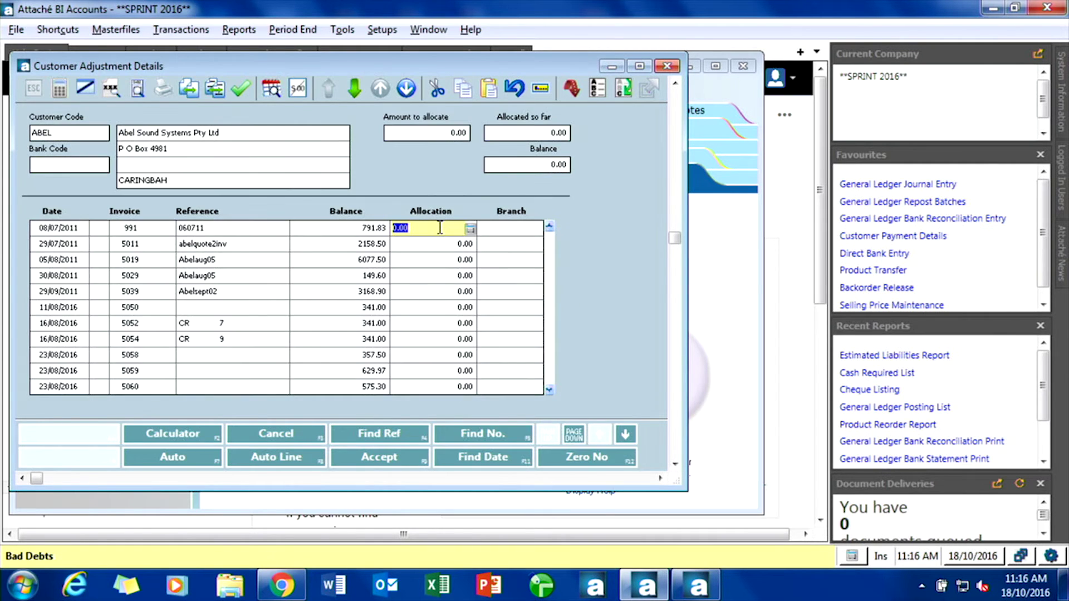
# Step: Look through the adjustment's list of outstanding invoices for invoice 5066
pyautogui.press('Down')
pyautogui.press('Down')
pyautogui.press('Down')
pyautogui.press('Down')
pyautogui.press('Down')
pyautogui.press('Down')
pyautogui.press('Down')
pyautogui.press('Down')
pyautogui.press('Down')
pyautogui.press('Down')
pyautogui.press('Down')
pyautogui.press('Down')
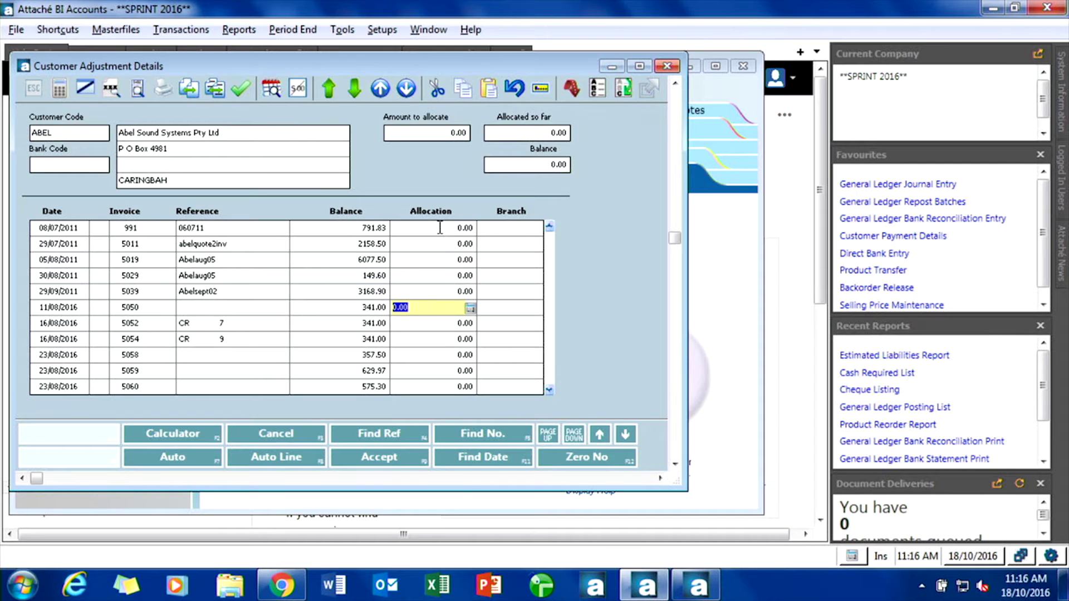
pyautogui.press('Down')
pyautogui.press('Down')
pyautogui.press('Down')
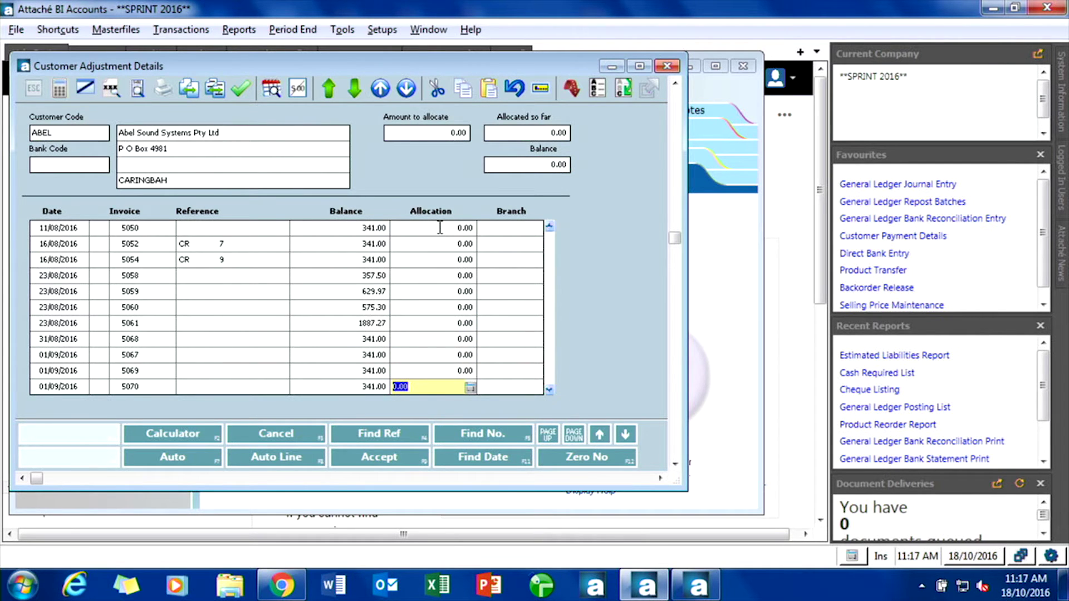
pyautogui.press('Up')
pyautogui.press('Up')
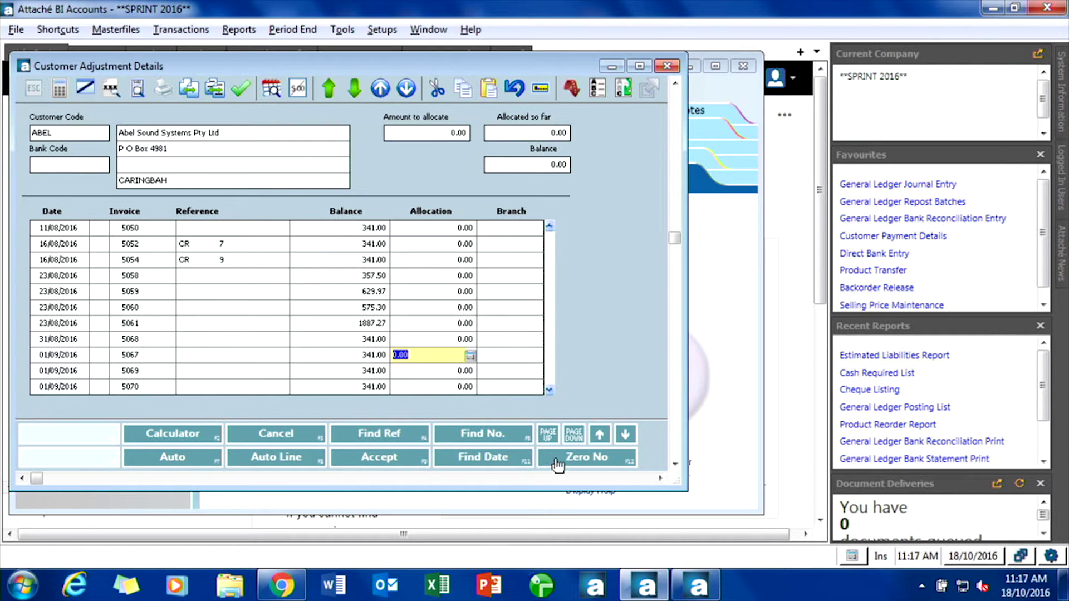
# Step: Include zero-balance invoices in the adjustment's allocation list and allocate -341.00 to invoice 5066
pyautogui.click(573, 461)
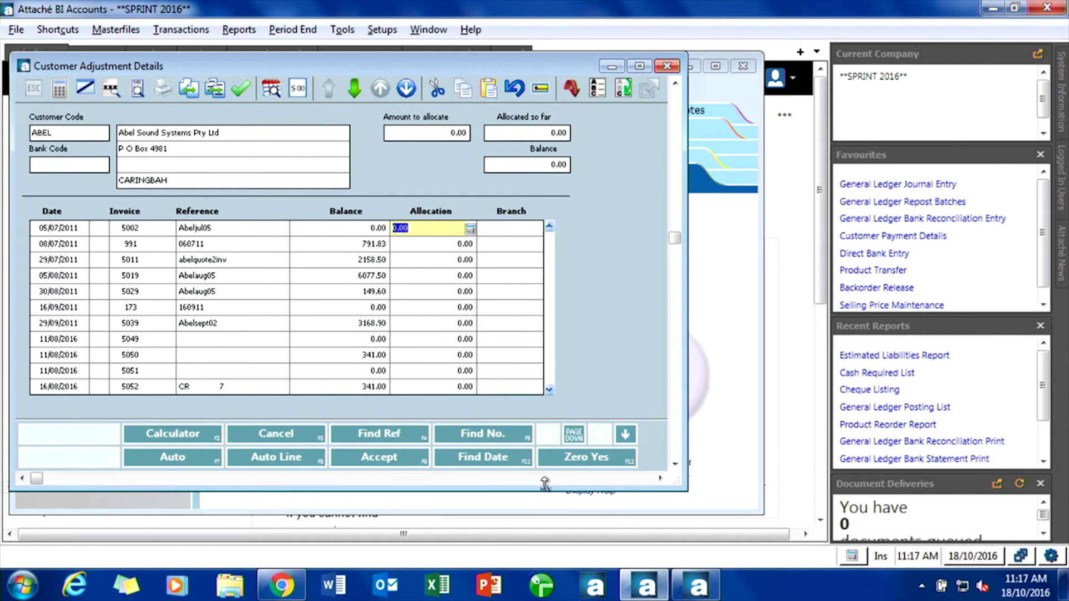
pyautogui.press('Down')
pyautogui.press('Down')
pyautogui.press('Down')
pyautogui.press('Down')
pyautogui.press('Down')
pyautogui.press('Down')
pyautogui.press('Down')
pyautogui.press('Down')
pyautogui.press('Down')
pyautogui.press('Down')
pyautogui.press('Down')
pyautogui.press('Down')
pyautogui.press('Down')
pyautogui.press('Down')
pyautogui.press('Down')
pyautogui.press('Down')
pyautogui.press('Down')
pyautogui.press('Down')
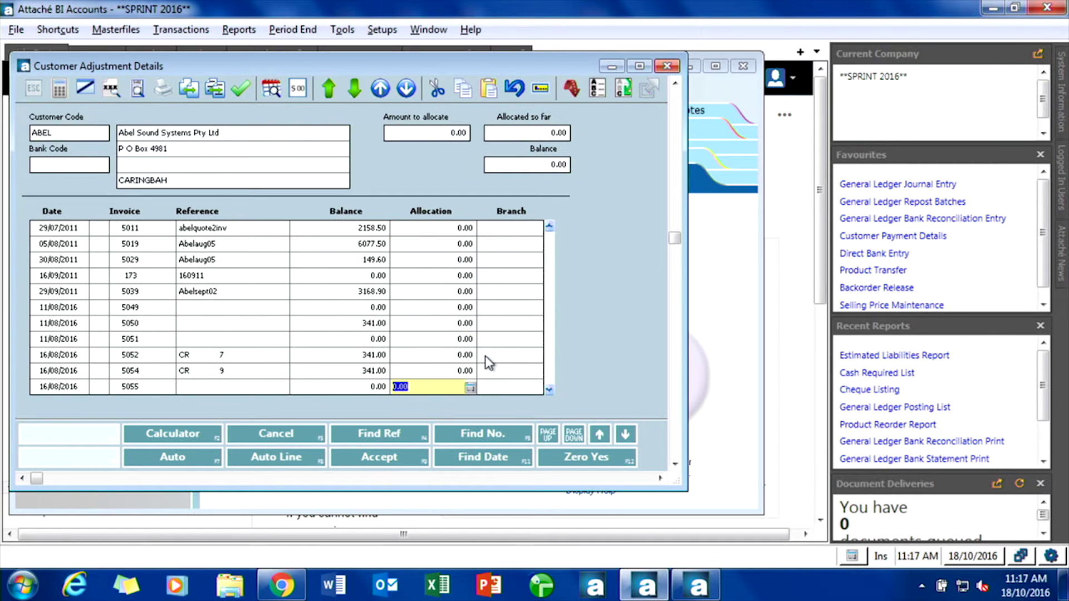
pyautogui.press('Down')
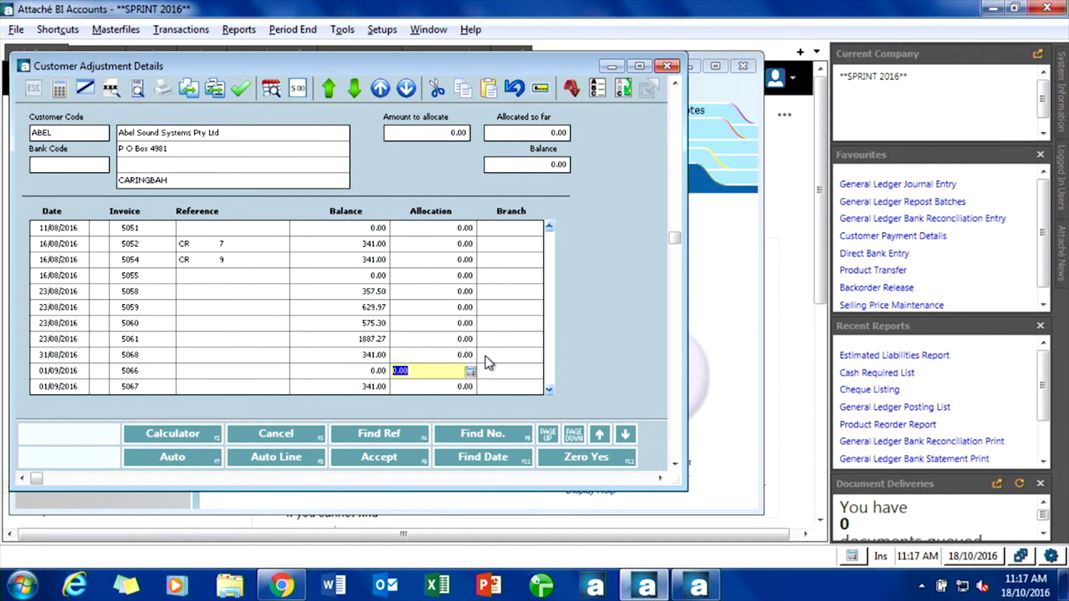
pyautogui.write('-341.00')
pyautogui.press('Up')
pyautogui.write('341')
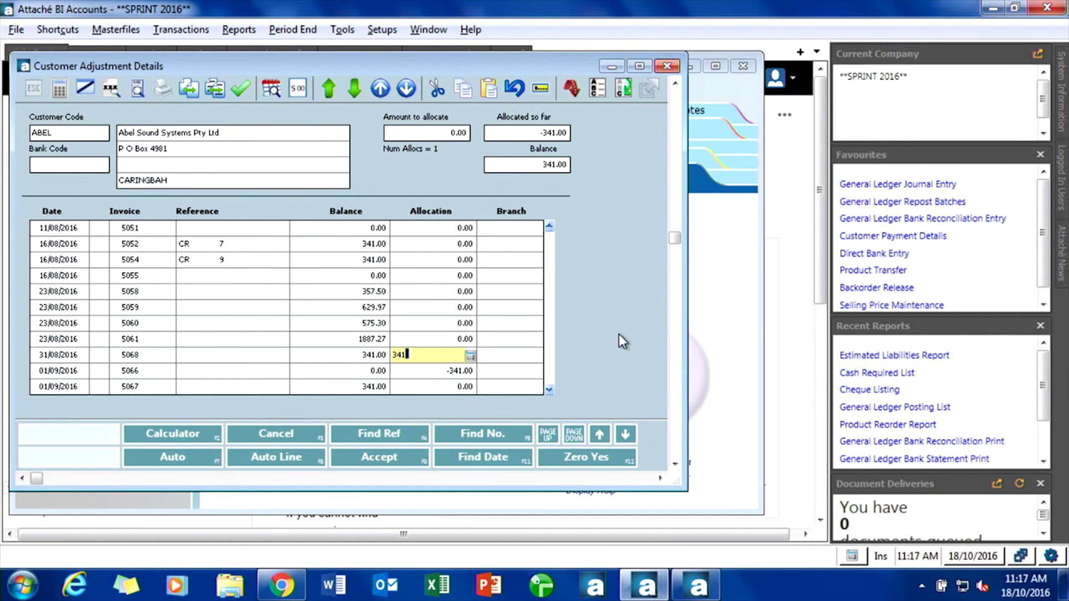
pyautogui.write('.')
pyautogui.press('BackSpace')
pyautogui.press('BackSpace')
pyautogui.press('BackSpace')
pyautogui.press('BackSpace')
# Step: Allocate 341.00 to invoice 5067, accept the zero-value customer adjustment, and close adjustment entry
pyautogui.press('Down')
pyautogui.press('Down')
pyautogui.write('341.00')
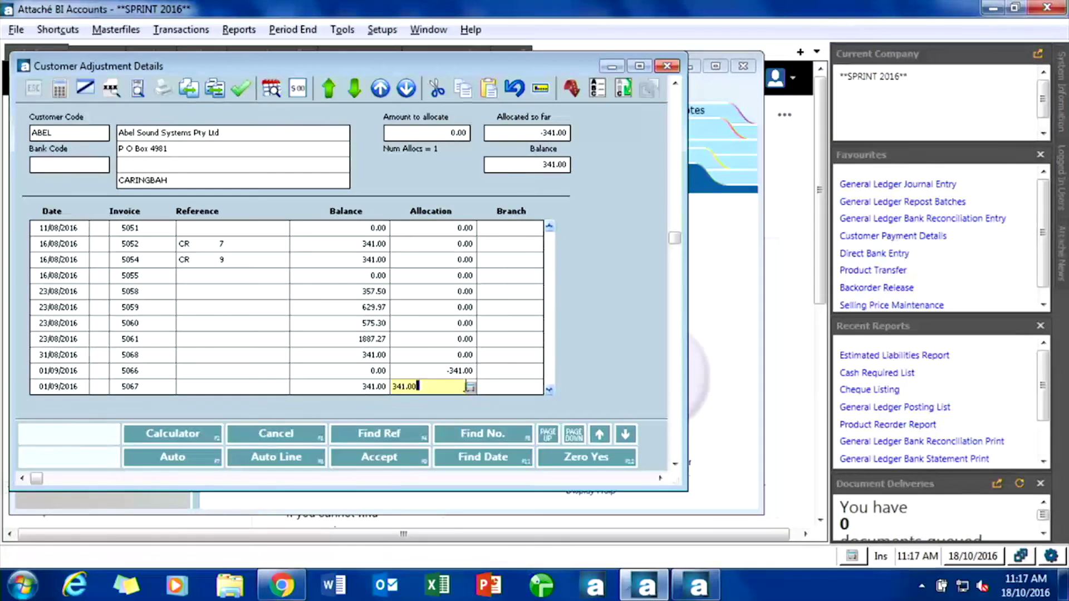
pyautogui.press('Down')
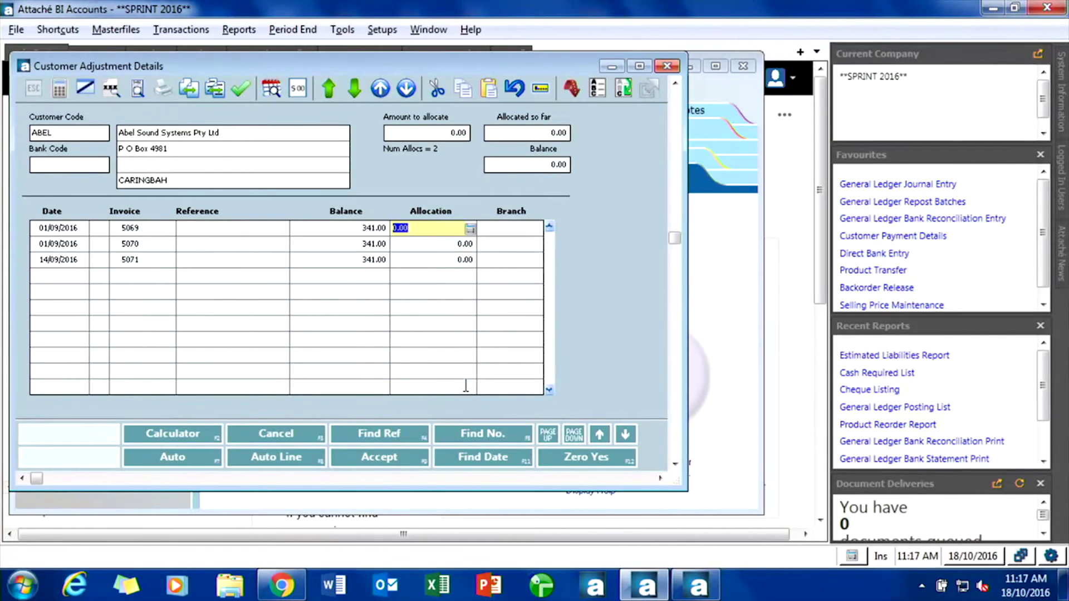
pyautogui.press('pageup')
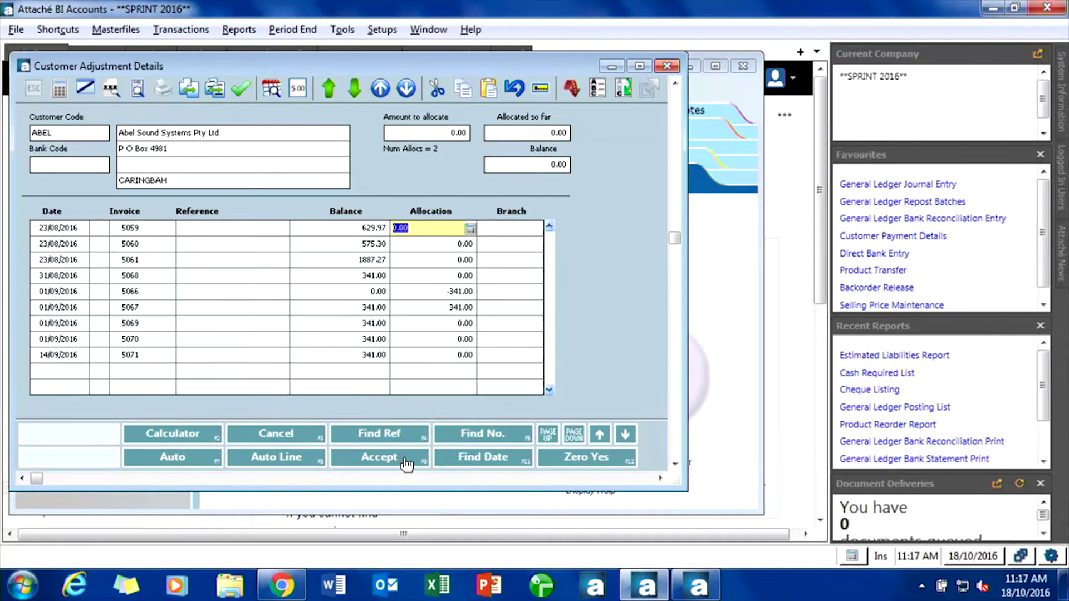
pyautogui.click(387, 465)
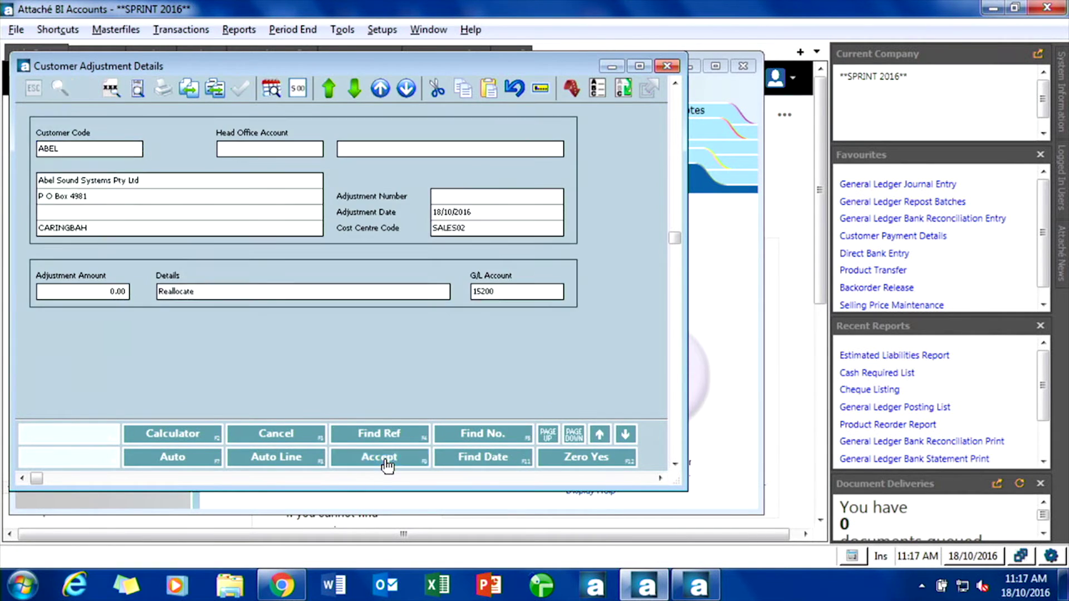
pyautogui.press('Escape')
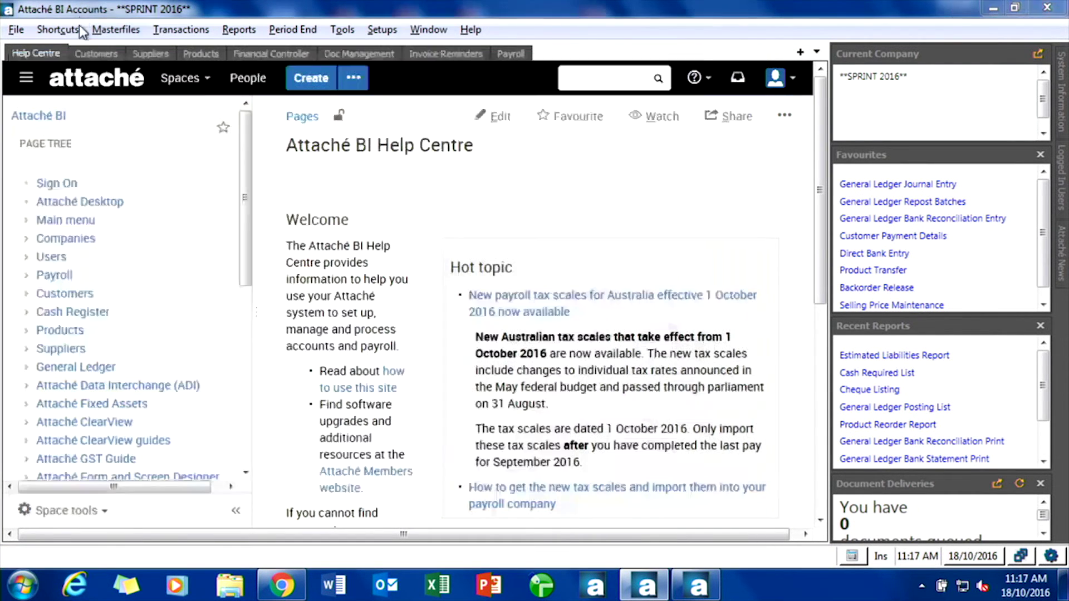
# Step: Open the transaction list for customer ABEL from the customer enquiry
pyautogui.click(112, 30)
pyautogui.click(67, 115)
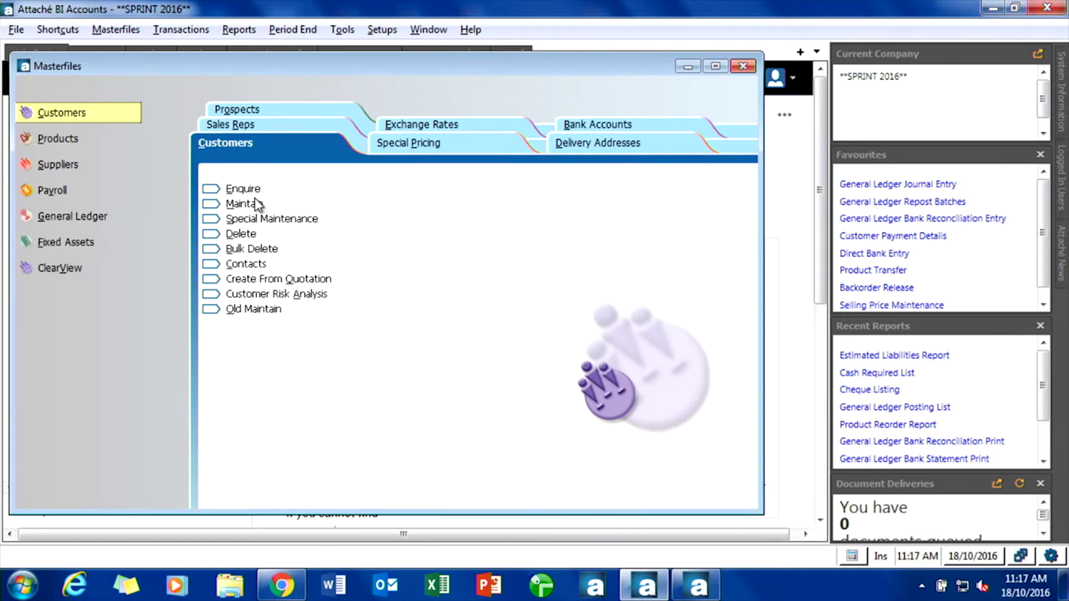
pyautogui.click(252, 190)
pyautogui.write('ABEL')
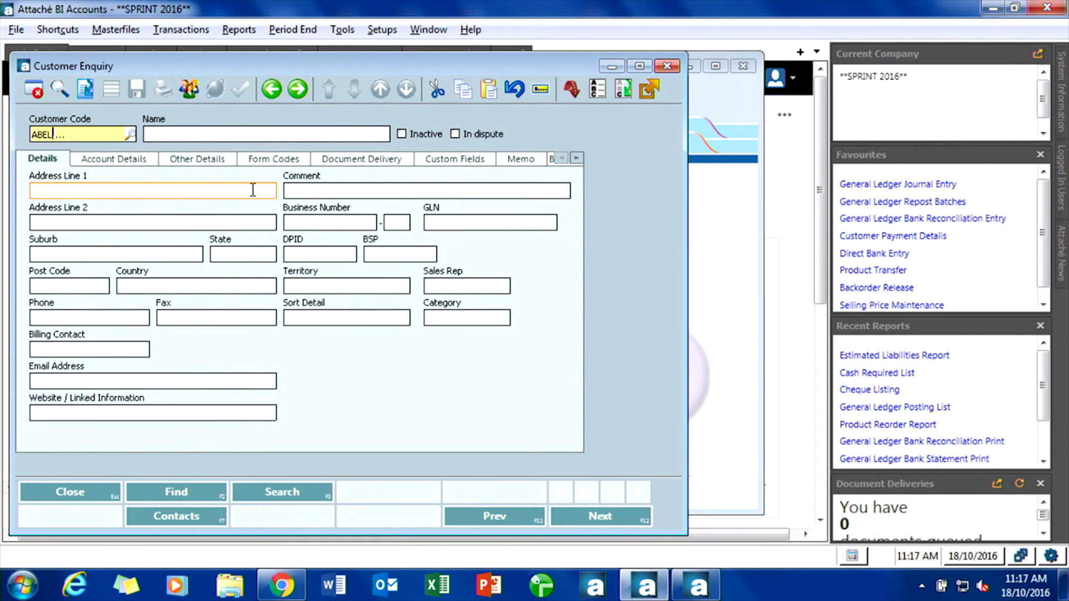
pyautogui.press('Return')
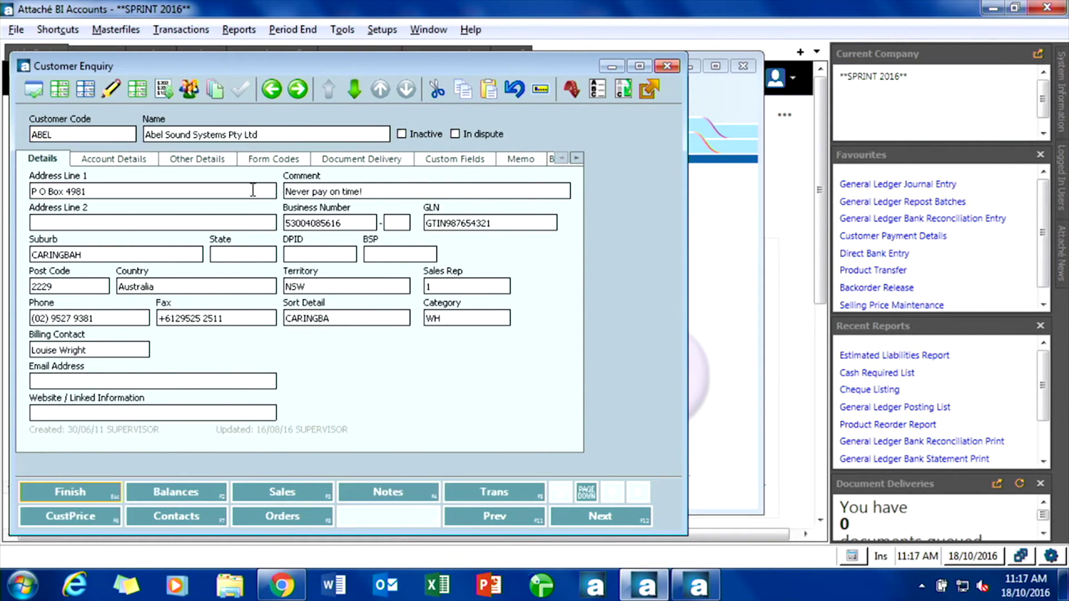
pyautogui.click(480, 494)
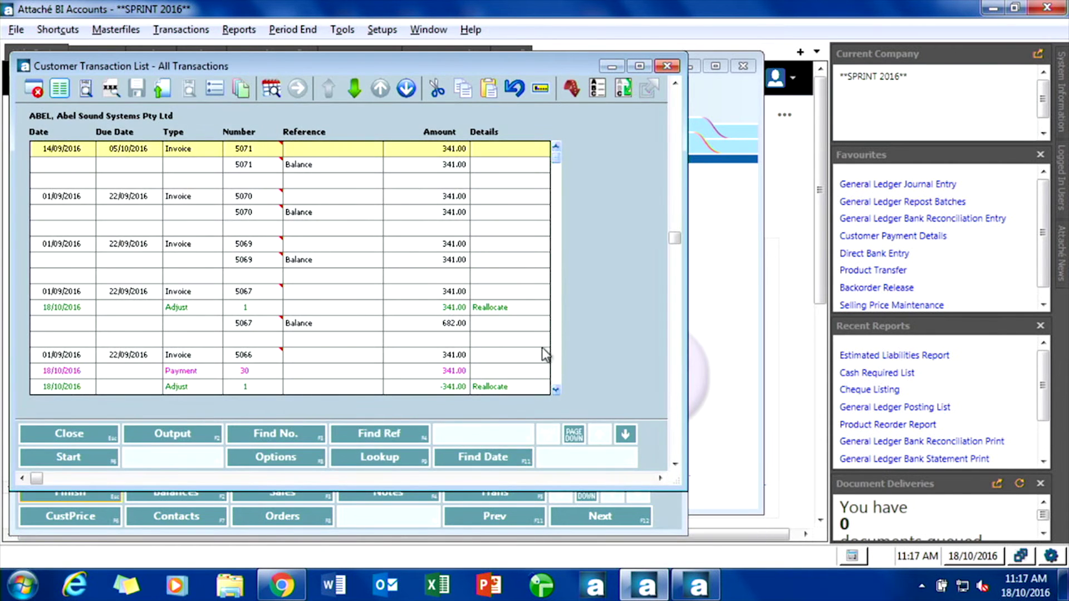
# Step: Examine the Reallocate adjustments against invoices 5067 and 5066 in the transaction list, and close the customer enquiry
pyautogui.press('Down')
pyautogui.press('Down')
pyautogui.press('Down')
pyautogui.press('Down')
pyautogui.press('Down')
pyautogui.press('Down')
pyautogui.press('Down')
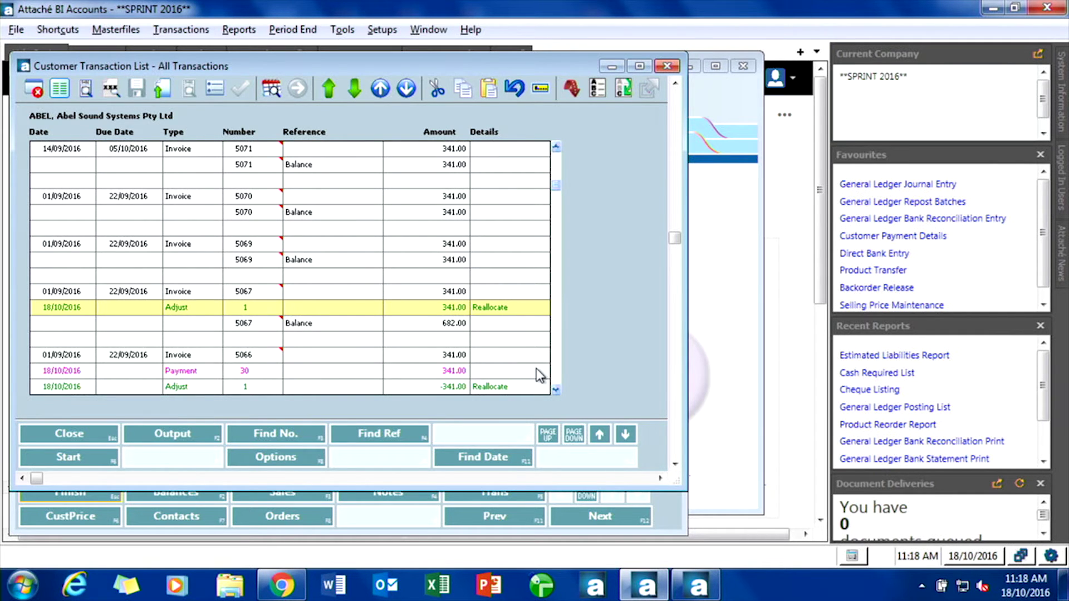
pyautogui.press('Escape')
pyautogui.press('Escape')
pyautogui.press('Escape')
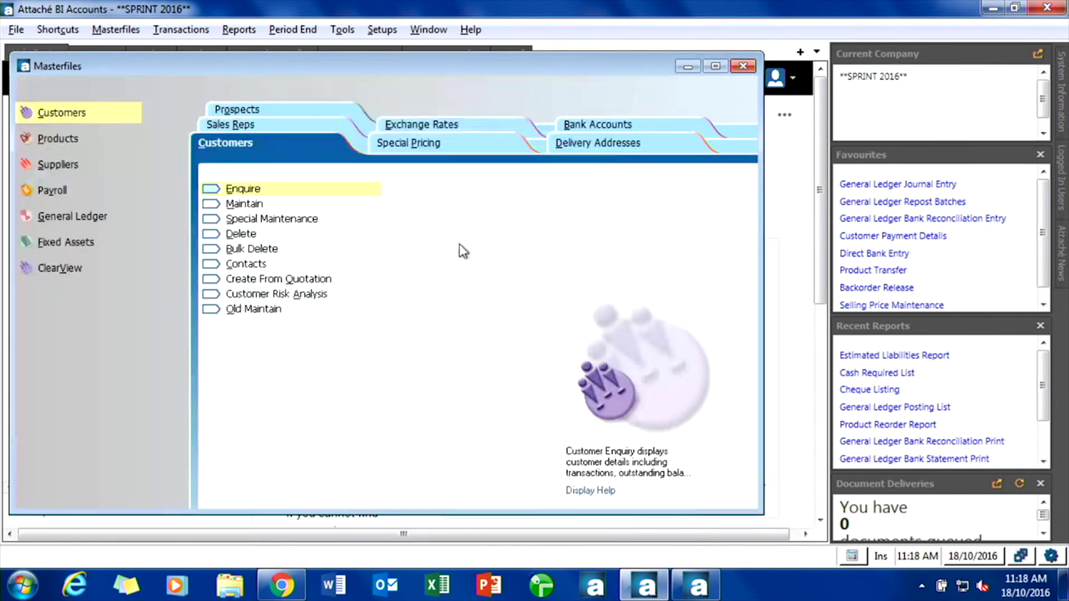
pyautogui.press('Escape')
# Step: Open the entry form for customer payments
pyautogui.click(184, 30)
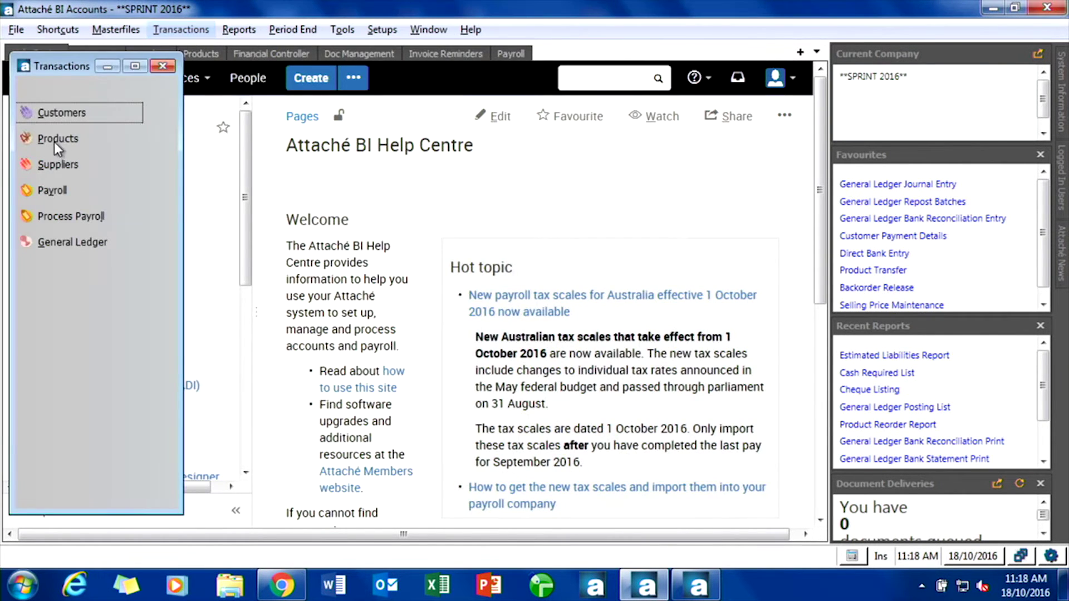
pyautogui.click(594, 138)
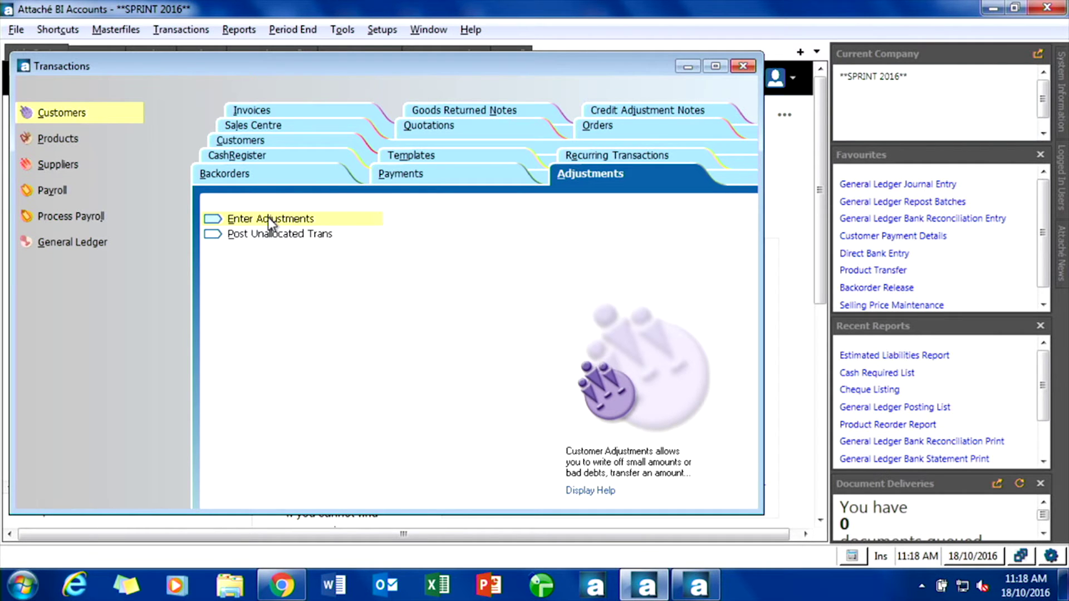
pyautogui.click(402, 175)
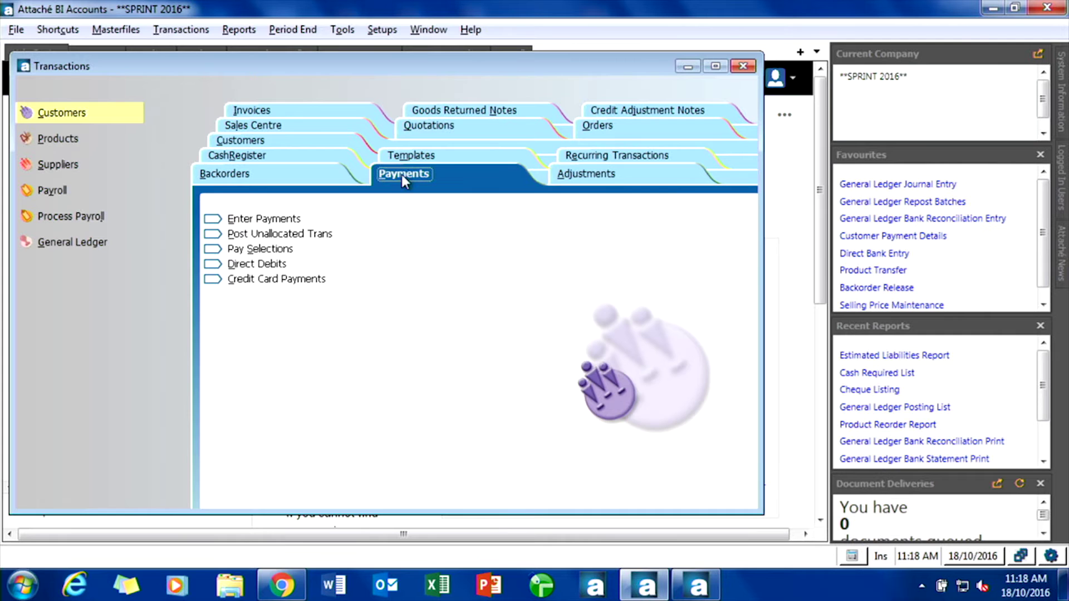
pyautogui.click(309, 217)
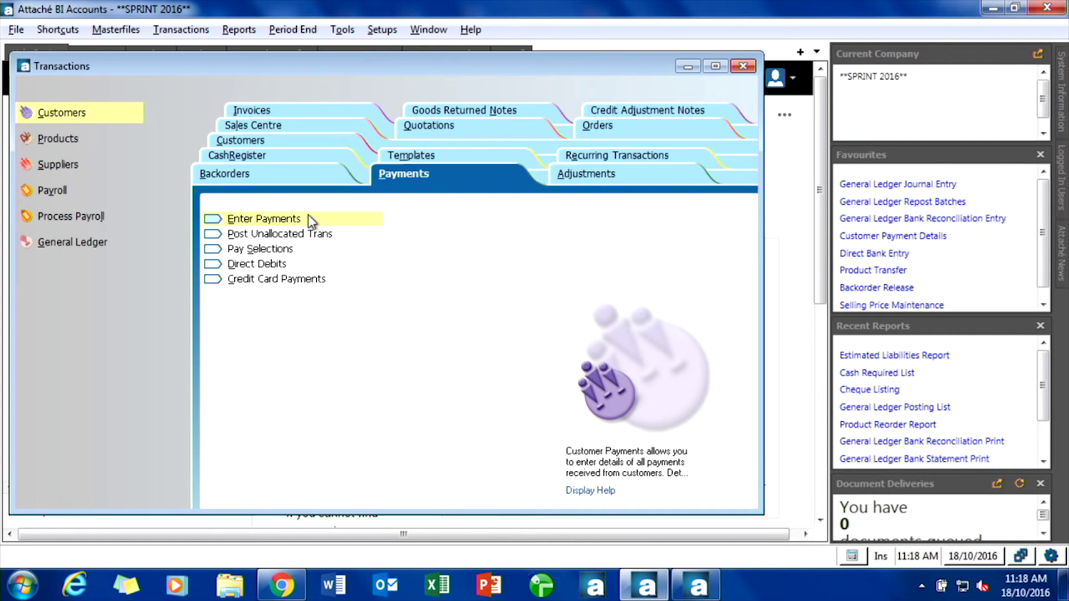
pyautogui.click(308, 218)
pyautogui.write('ABEL')
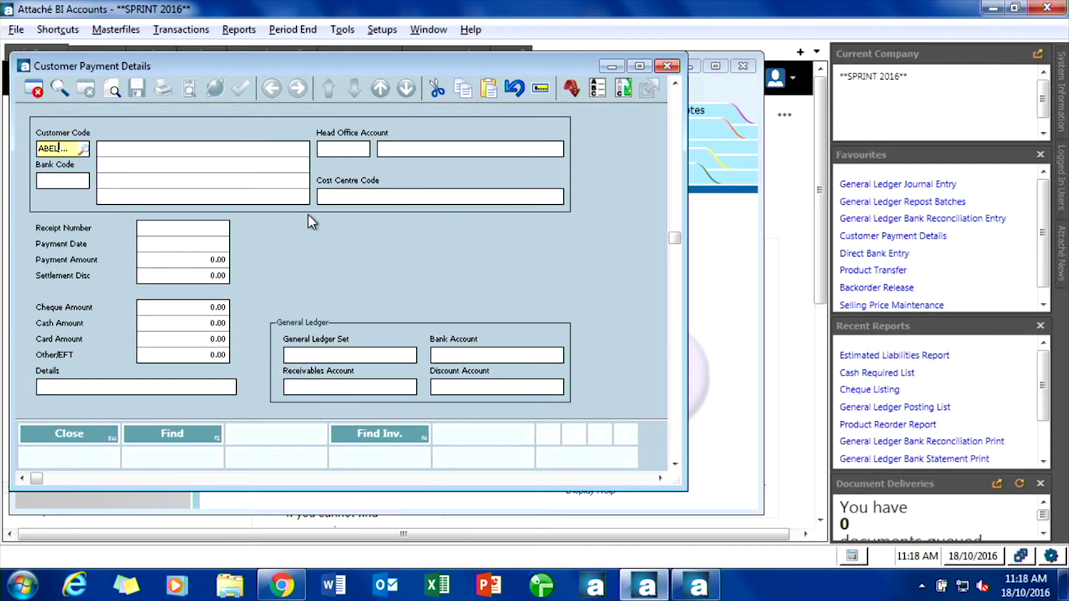
pyautogui.press('Return')
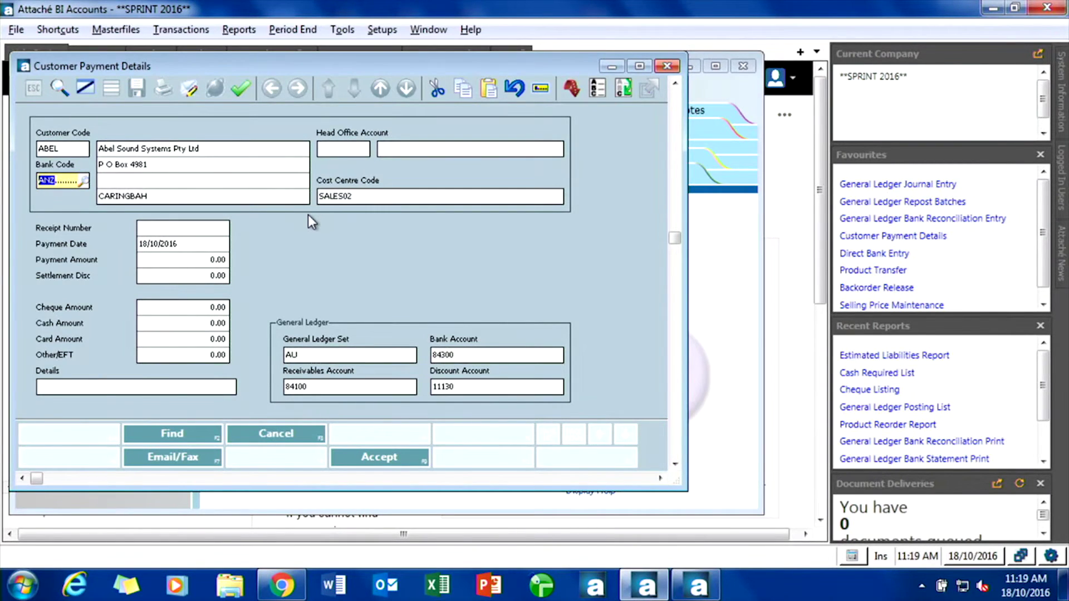
pyautogui.press('Escape')
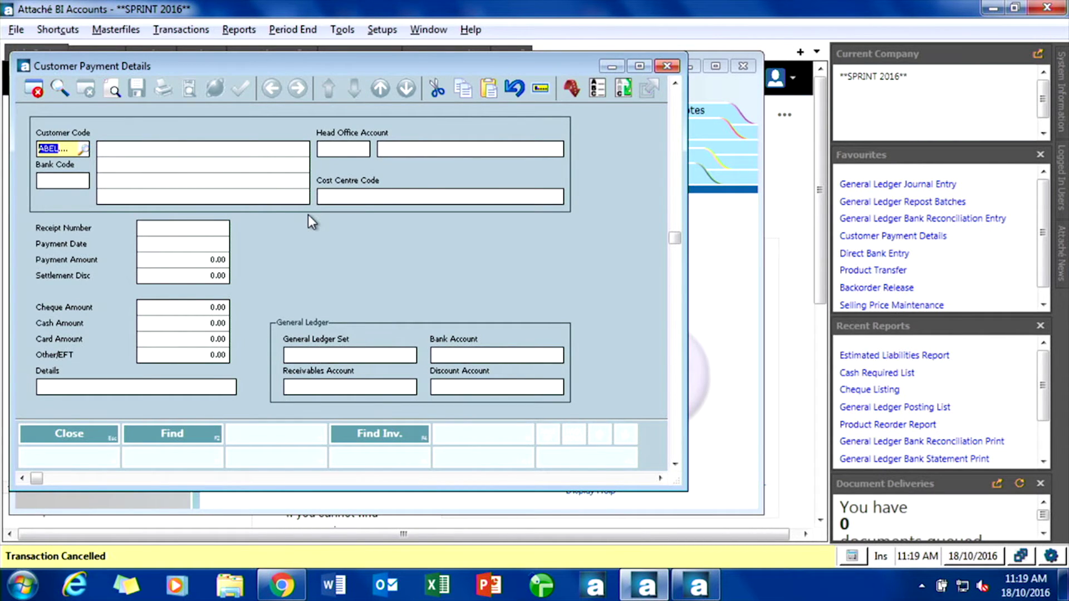
# Step: Find the customer by invoice number 5069 and accept the payment header with bank ANZ and a 0.00 payment amount
pyautogui.write('5069')
pyautogui.click(383, 444)
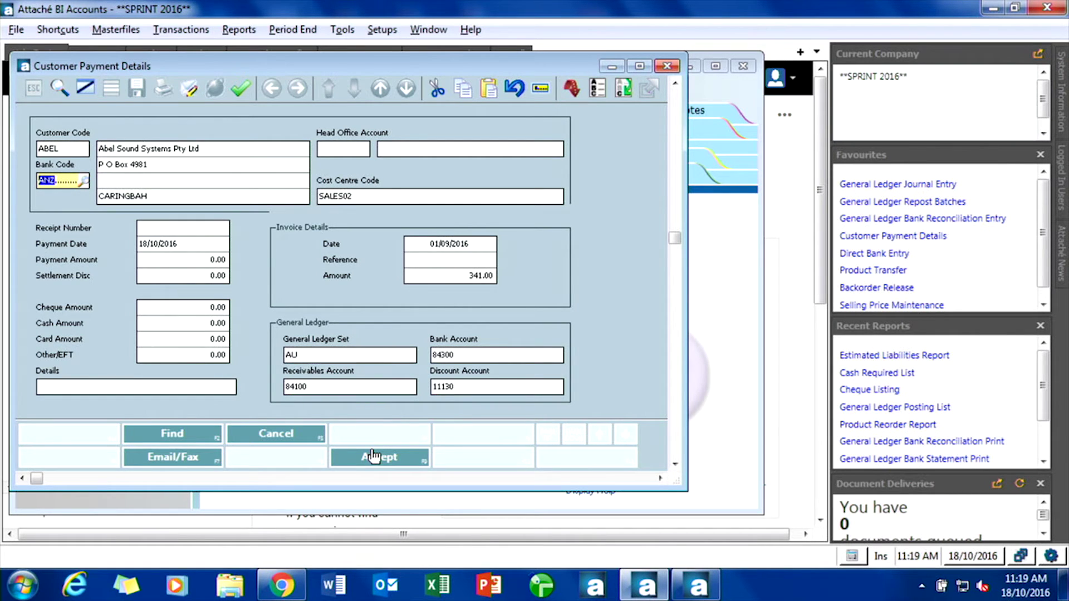
pyautogui.click(373, 457)
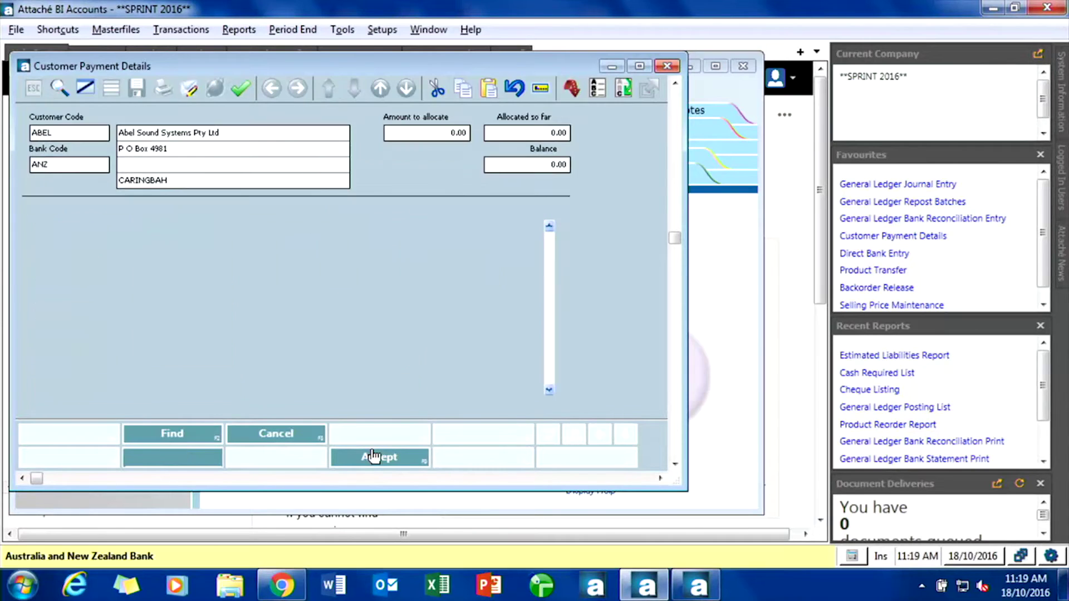
# Step: Allocate 341.00 to invoice 5069 in the zero-value payment
pyautogui.press('Down')
pyautogui.press('Down')
pyautogui.press('Down')
pyautogui.press('Down')
pyautogui.press('Down')
pyautogui.press('Down')
pyautogui.press('Down')
pyautogui.press('Down')
pyautogui.press('Down')
pyautogui.press('Down')
pyautogui.press('Down')
pyautogui.press('Down')
pyautogui.press('Down')
pyautogui.press('Down')
pyautogui.press('Down')
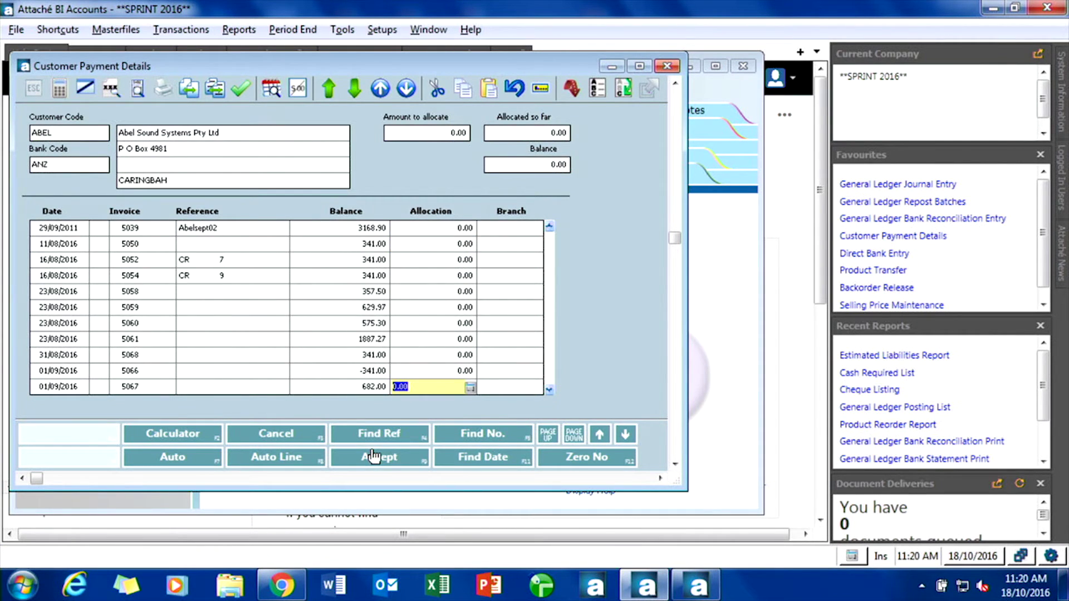
pyautogui.write('341.00')
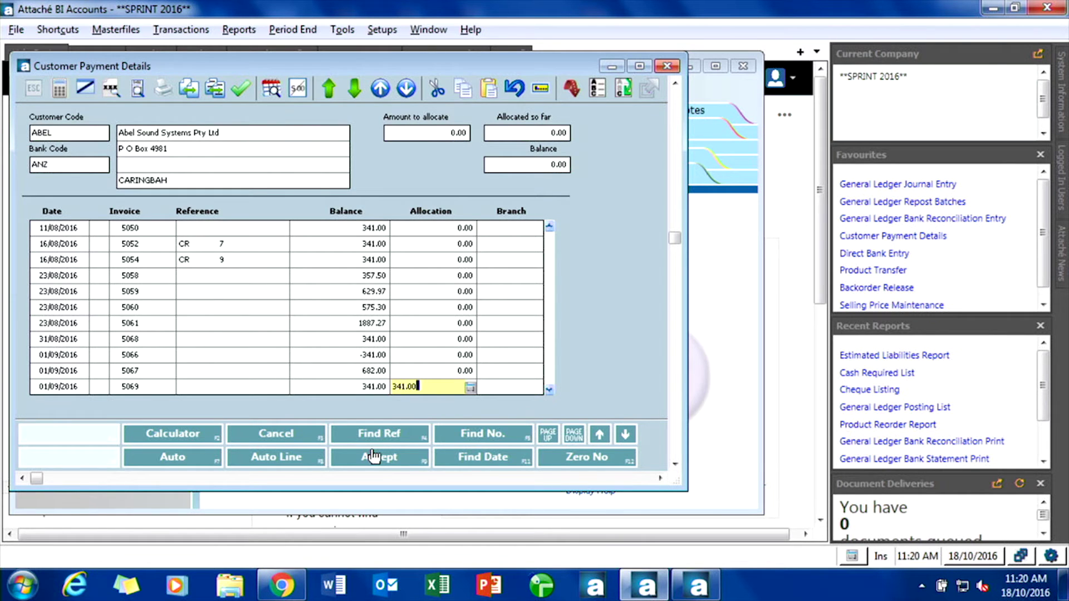
pyautogui.press('Return')
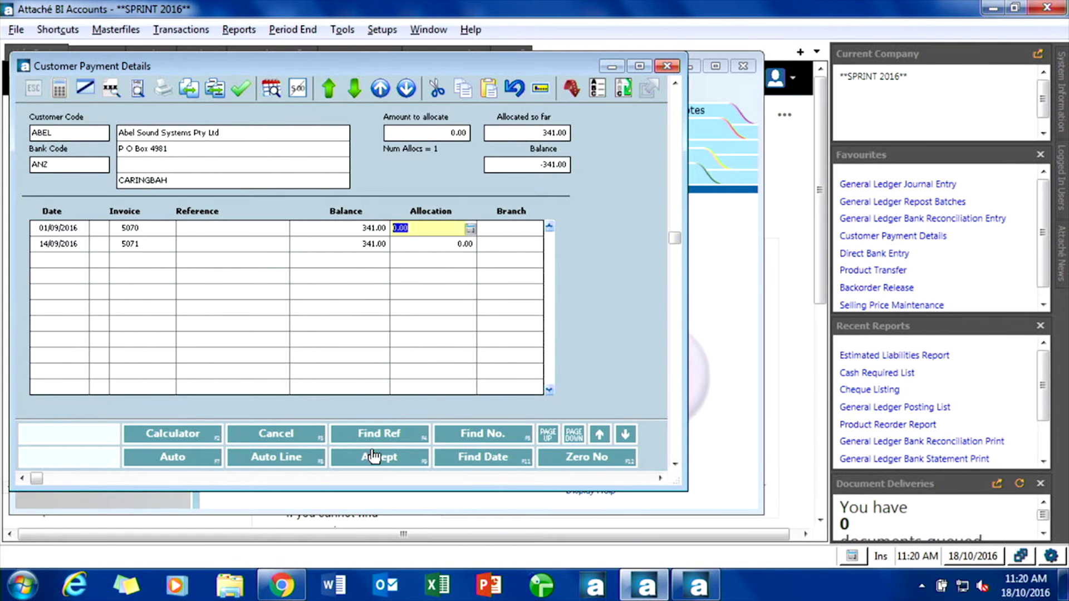
# Step: Accept the customer payment, agree to post -341.00 to Unallocated, and close payment entry
pyautogui.hotkey('ctrl', 'Home')
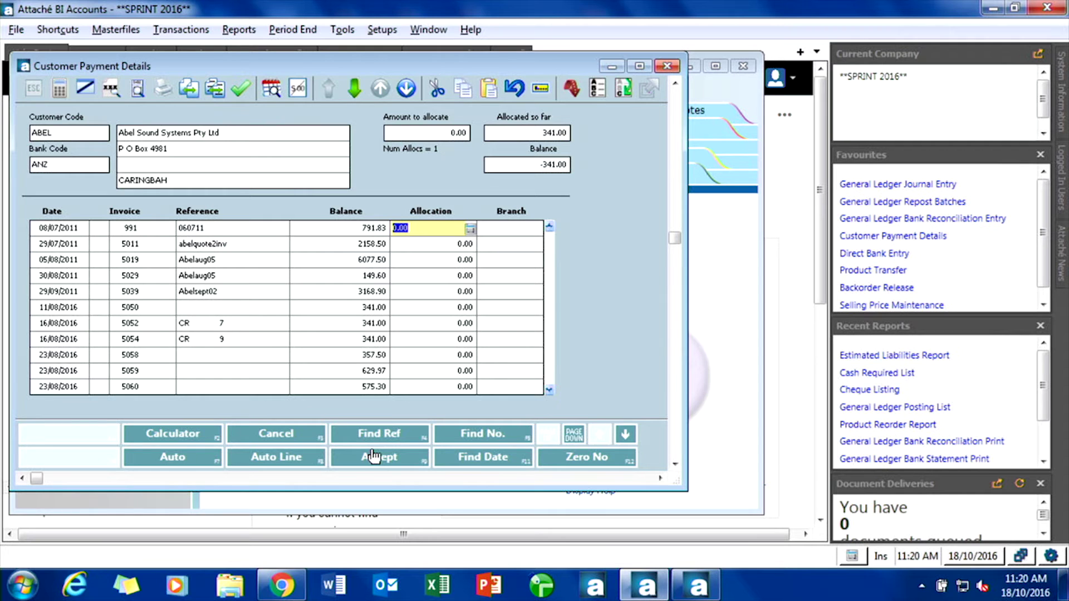
pyautogui.click(373, 456)
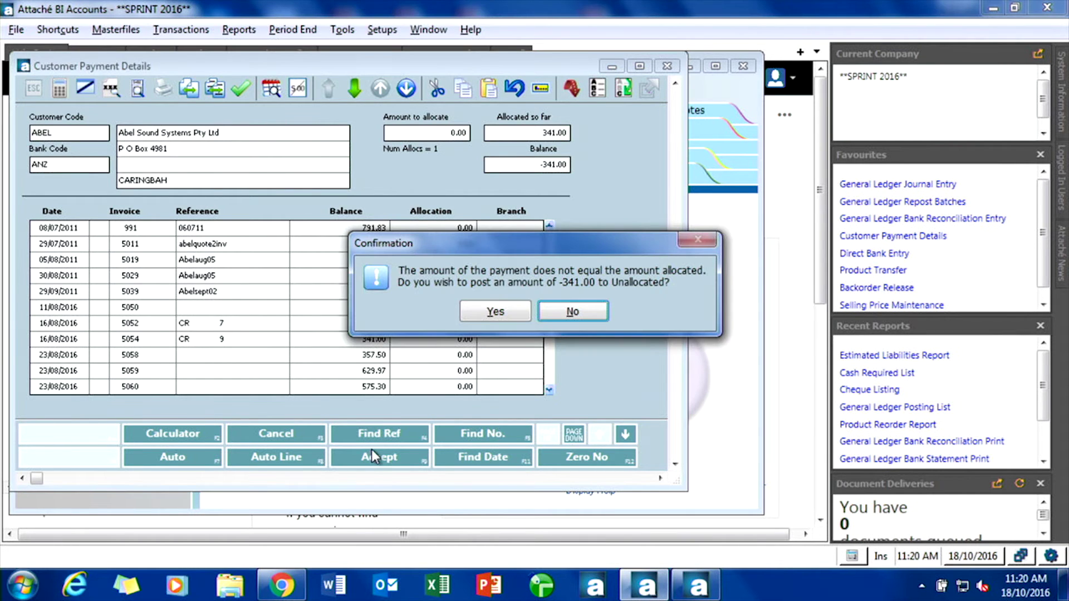
pyautogui.click(482, 309)
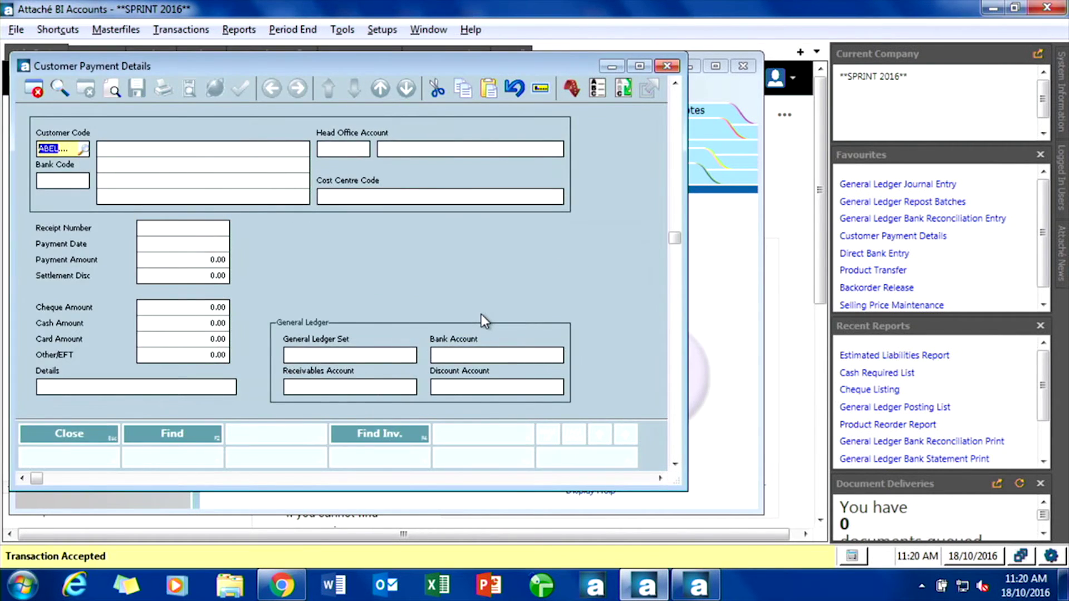
pyautogui.press('Escape')
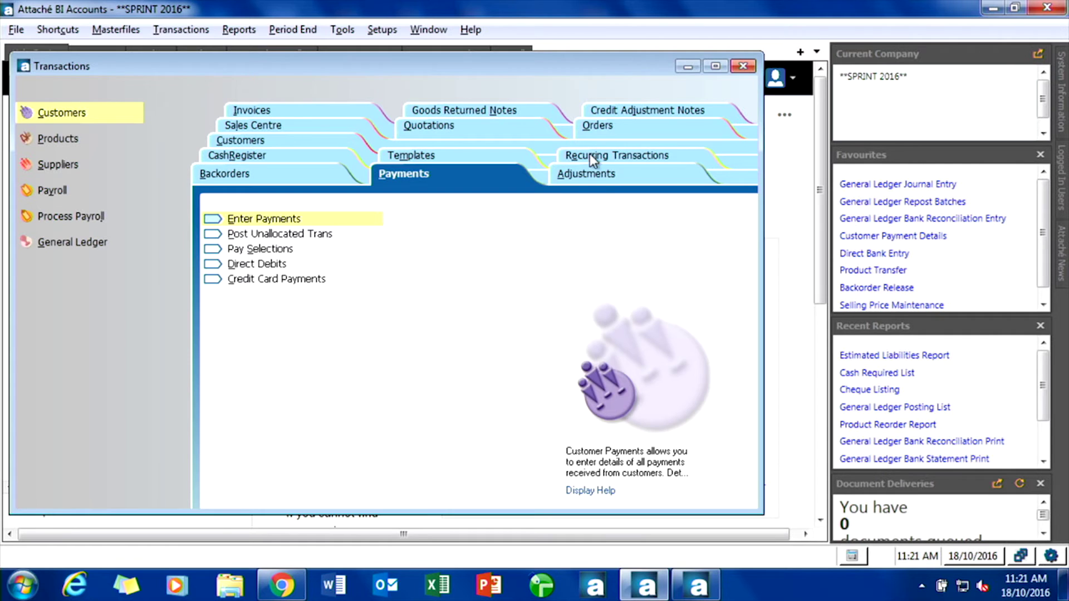
# Step: Open the posting of unallocated supplier credit adjustment transactions and select supplier WESTS
pyautogui.click(588, 177)
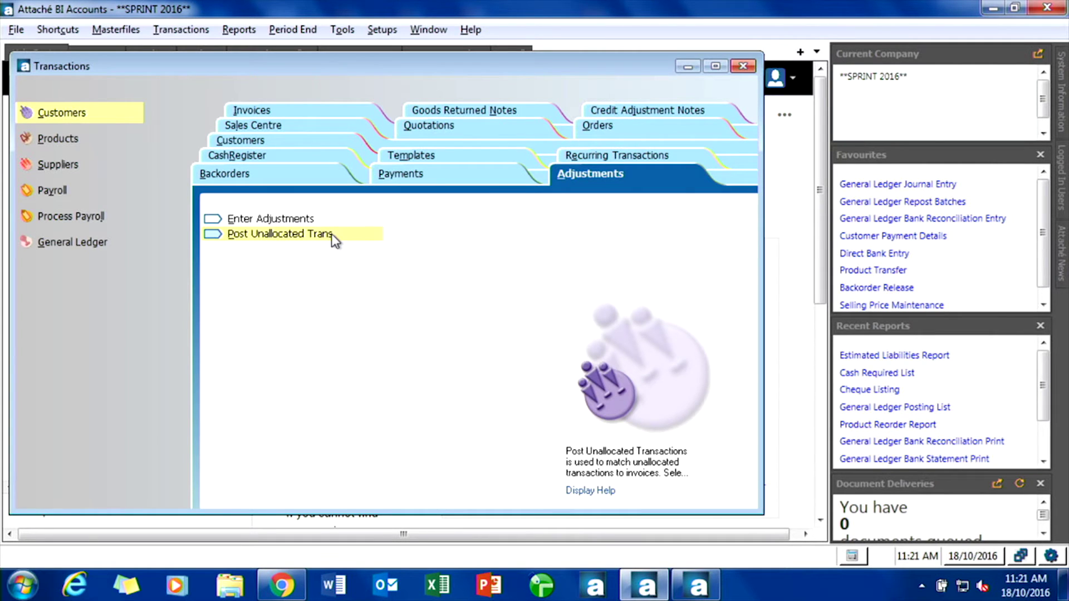
pyautogui.click(58, 164)
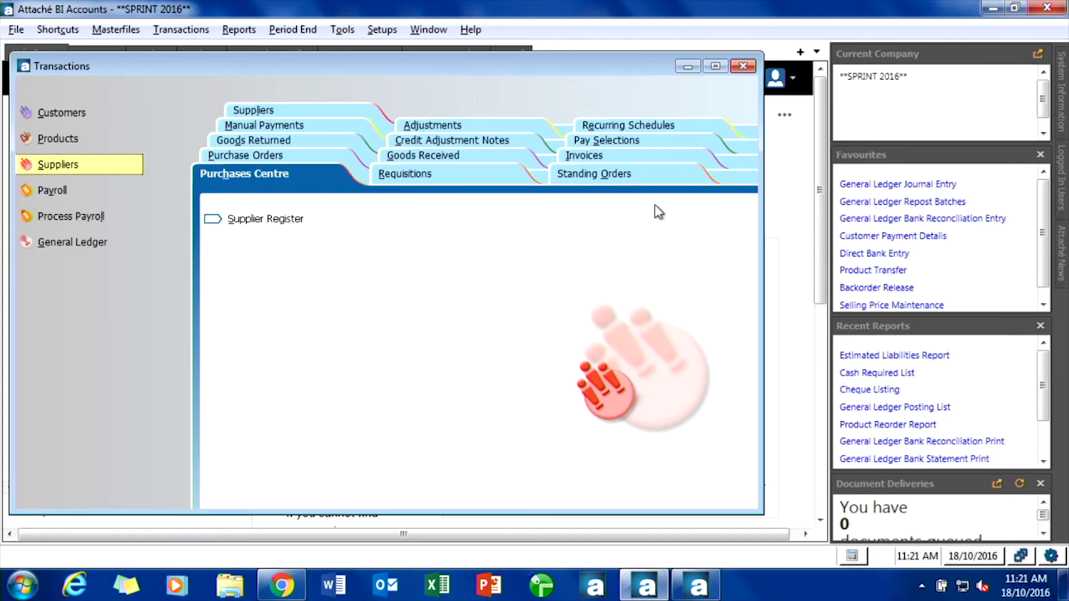
pyautogui.click(452, 146)
pyautogui.click(287, 264)
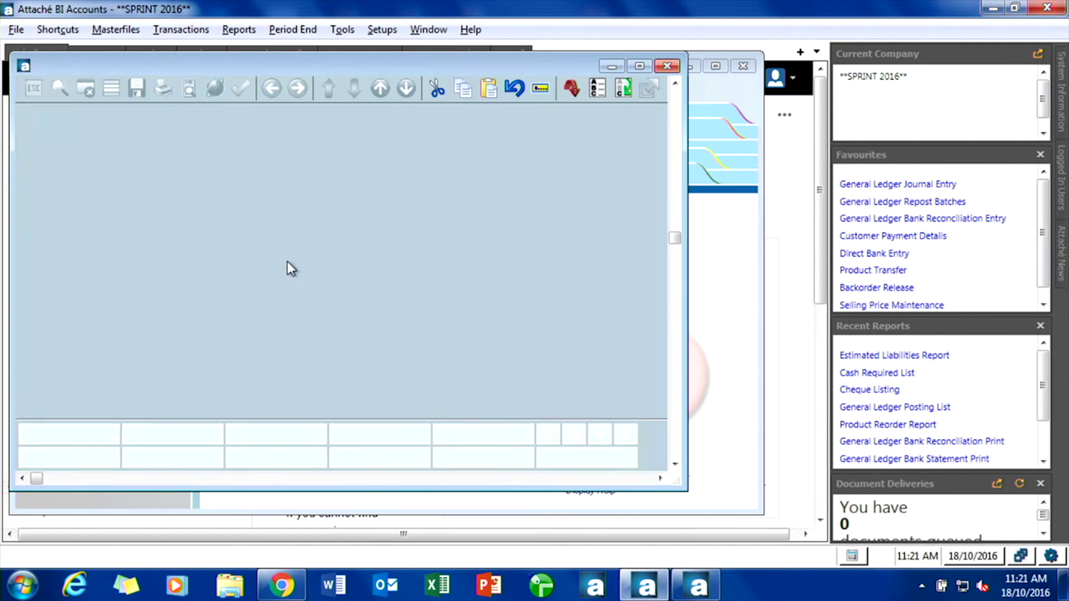
pyautogui.write('WESTS')
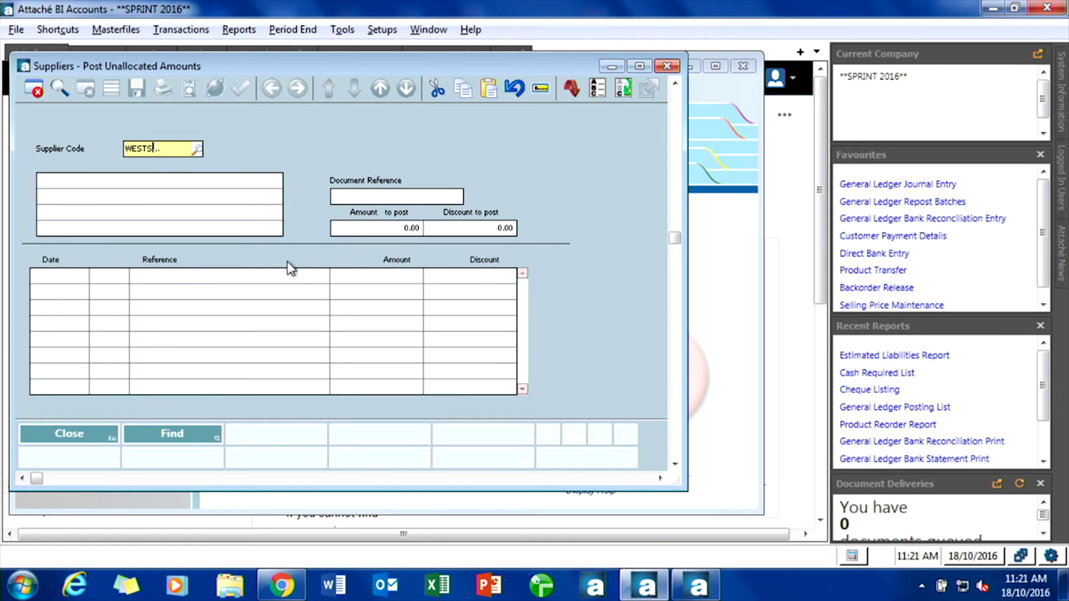
pyautogui.press('Return')
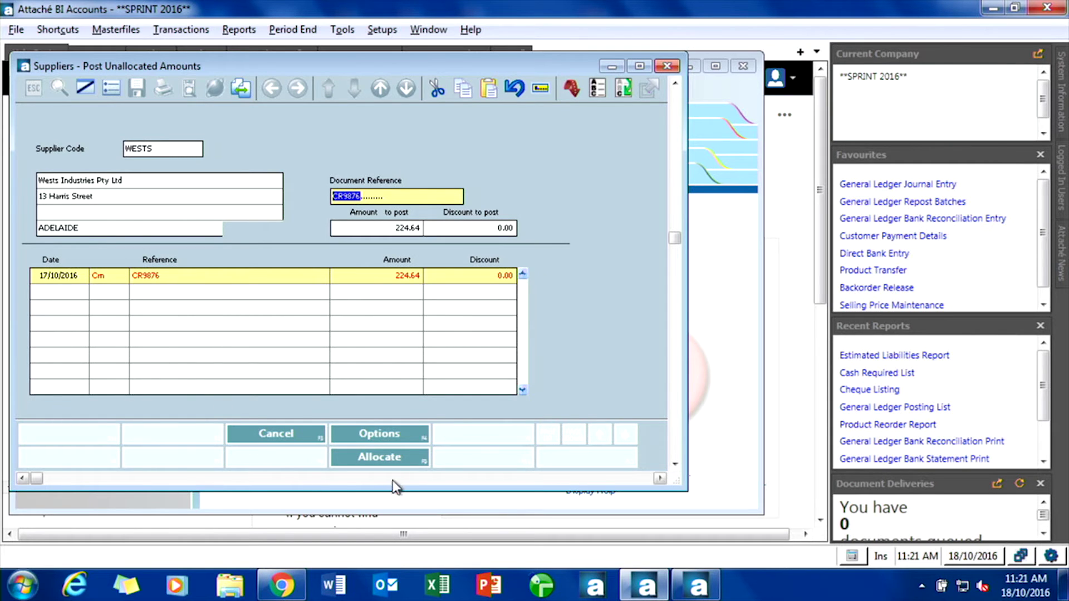
# Step: Allocate 224.64 of credit CR9876 to invoice 9876, accept the allocation, and close the unallocated posting
pyautogui.click(381, 457)
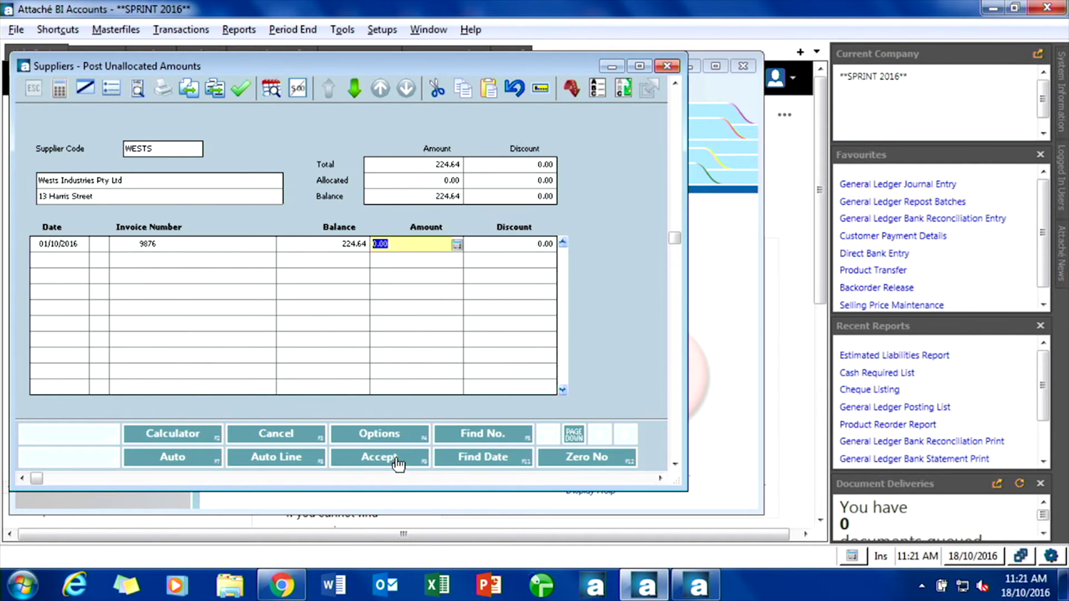
pyautogui.write('224.64')
pyautogui.press('Tab')
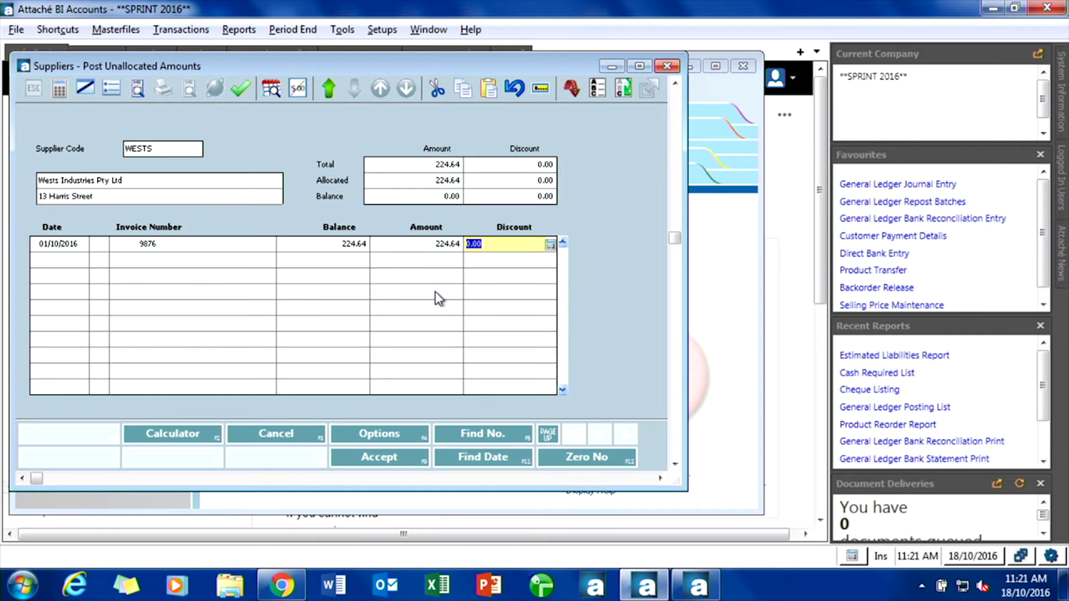
pyautogui.press('F9')
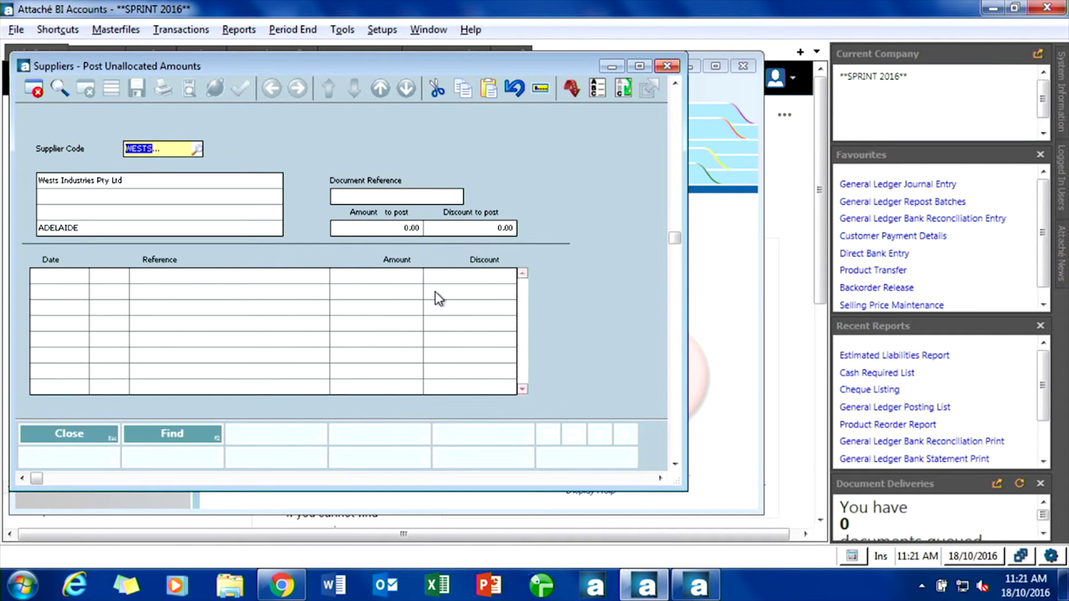
pyautogui.press('Escape')
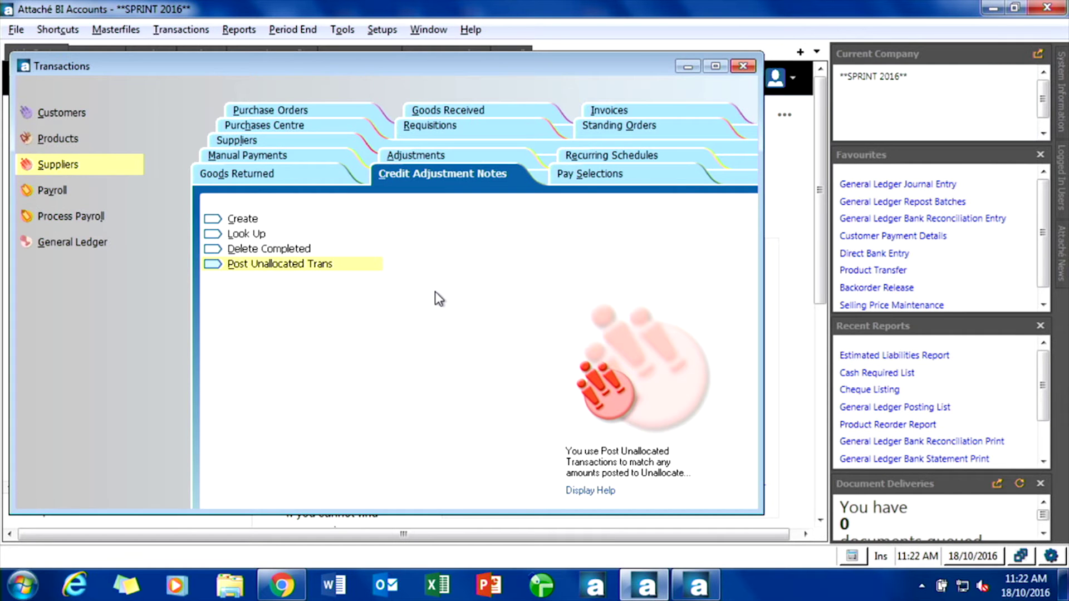
pyautogui.press('Escape')
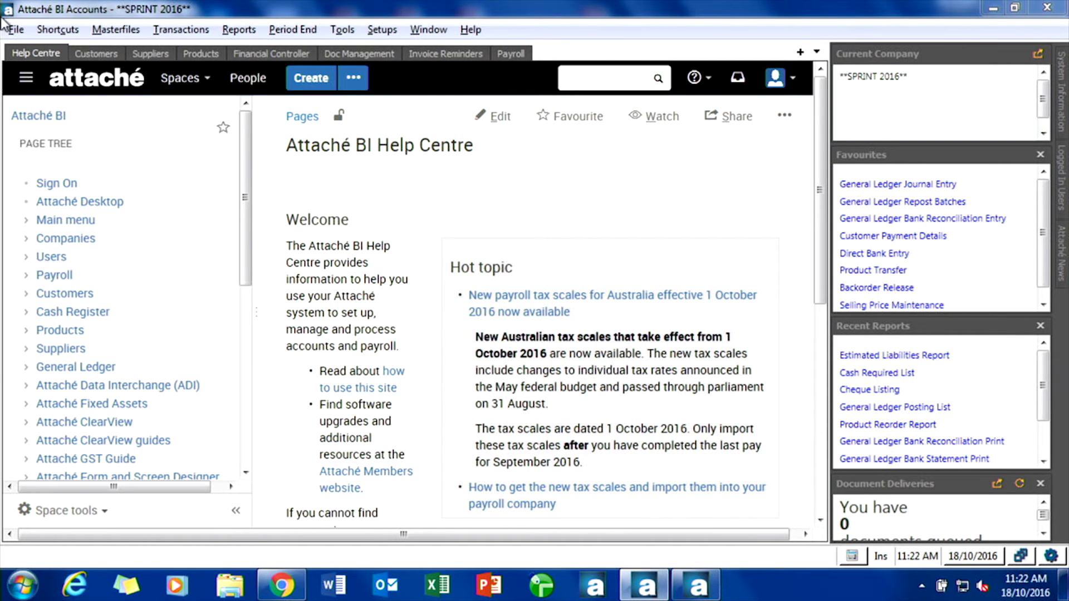
# Step: Open General Ledger set BD, Write Off Bad Debts, for maintenance
pyautogui.click(392, 30)
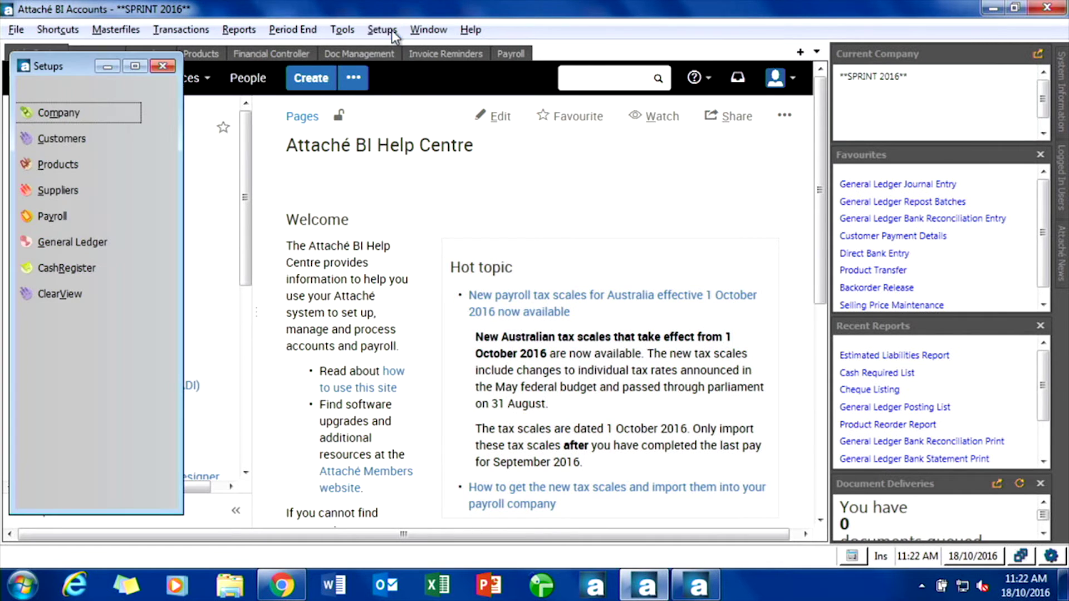
pyautogui.click(89, 244)
pyautogui.click(600, 146)
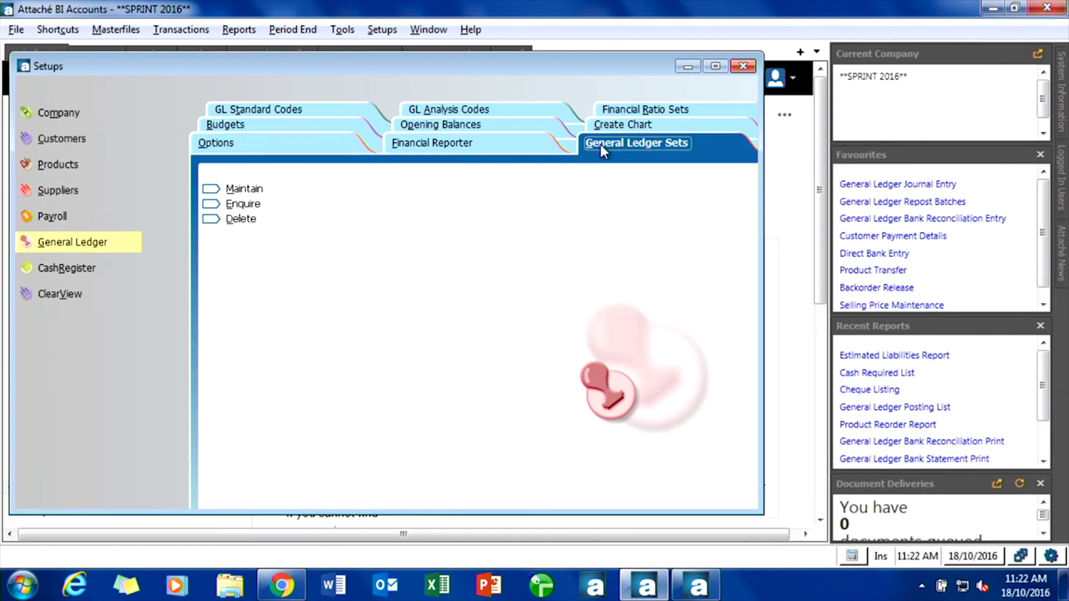
pyautogui.click(245, 189)
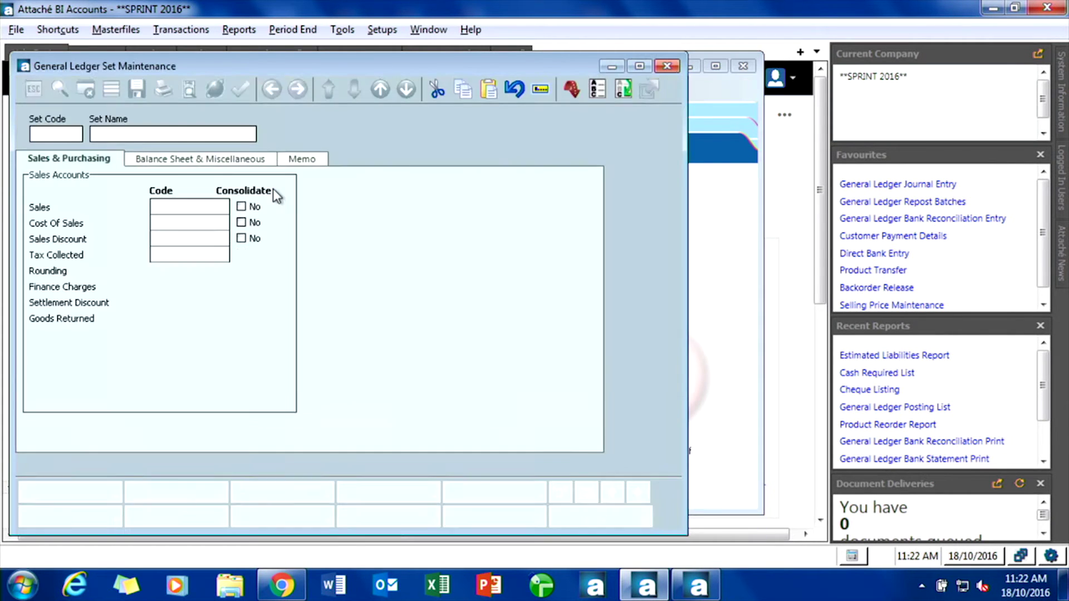
pyautogui.press('Down')
pyautogui.press('Down')
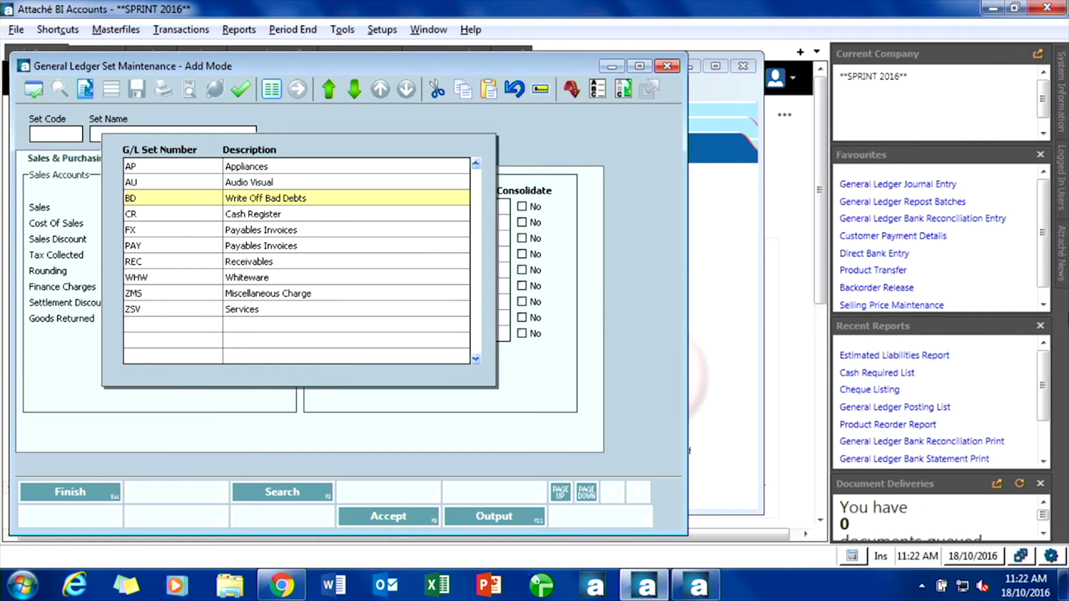
pyautogui.press('Return')
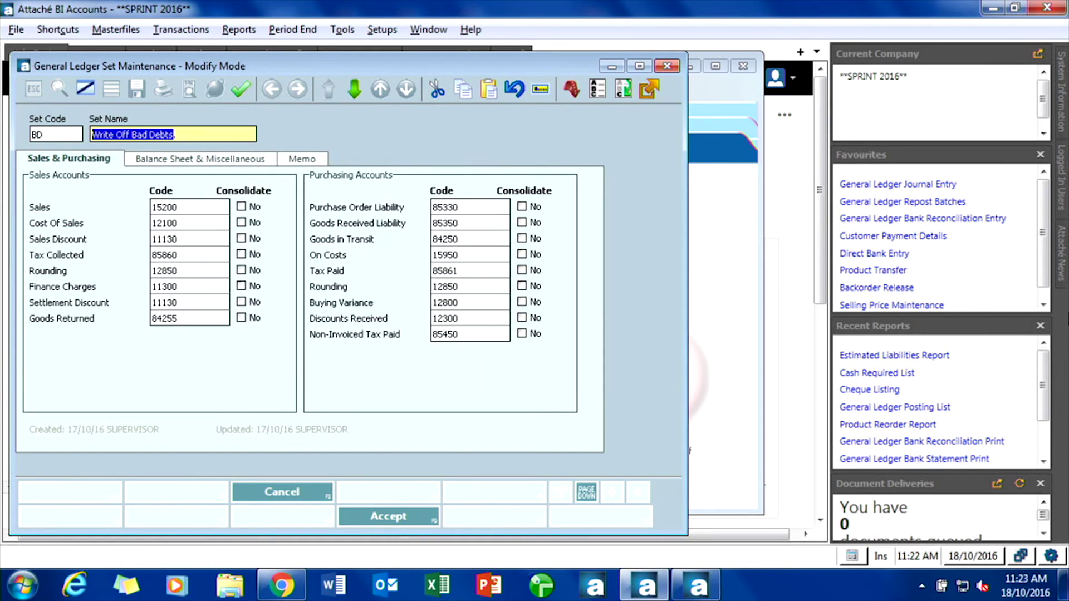
# Step: Look up the Sales account code of the Write Off Bad Debts set in the account list, and cancel the set maintenance
pyautogui.click(184, 207)
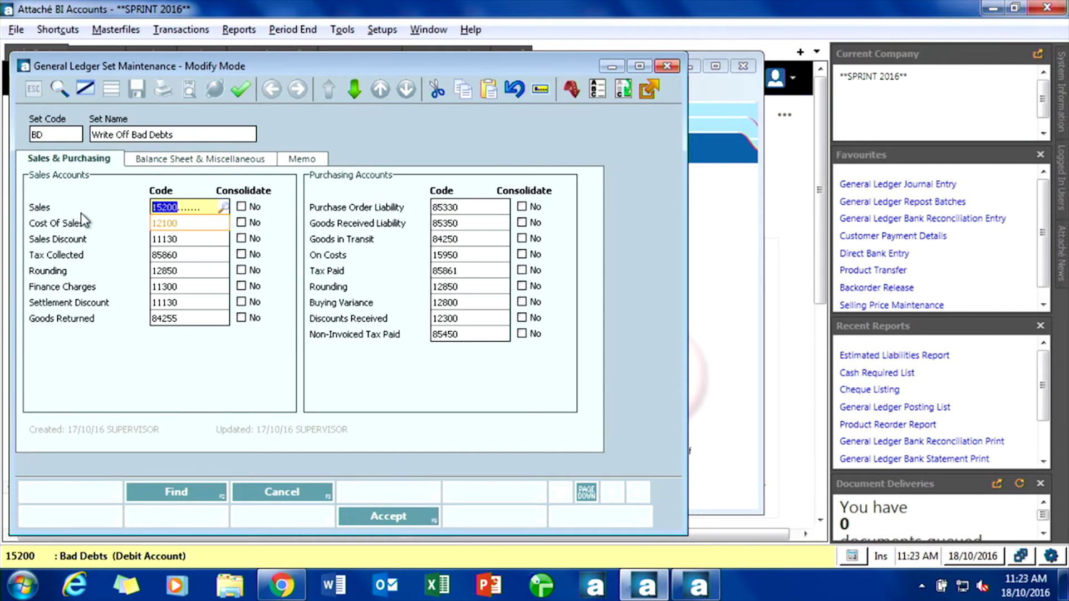
pyautogui.click(223, 207)
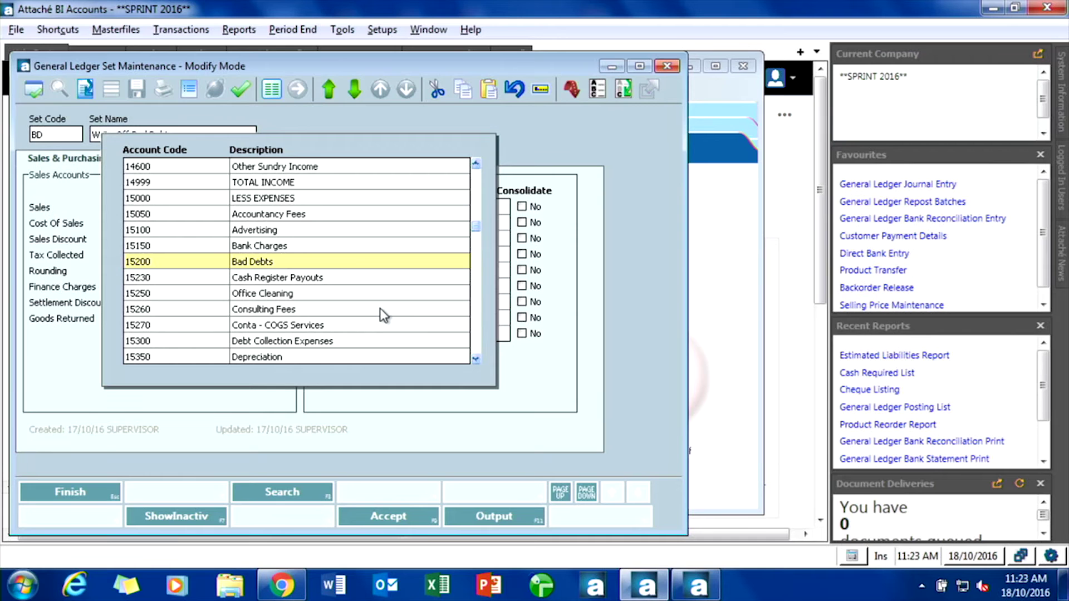
pyautogui.press('Return')
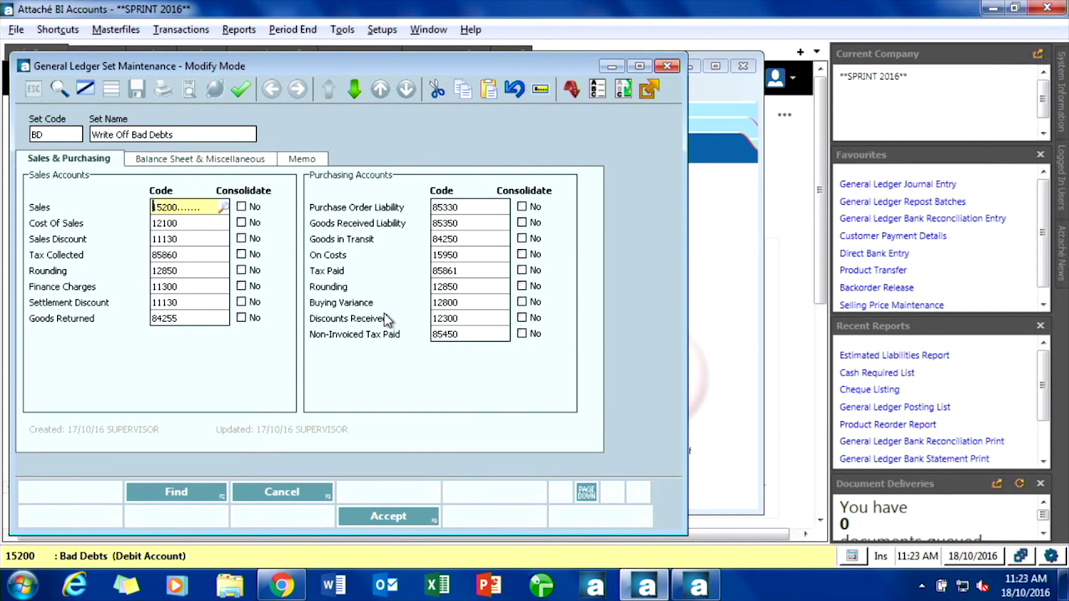
pyautogui.click(301, 494)
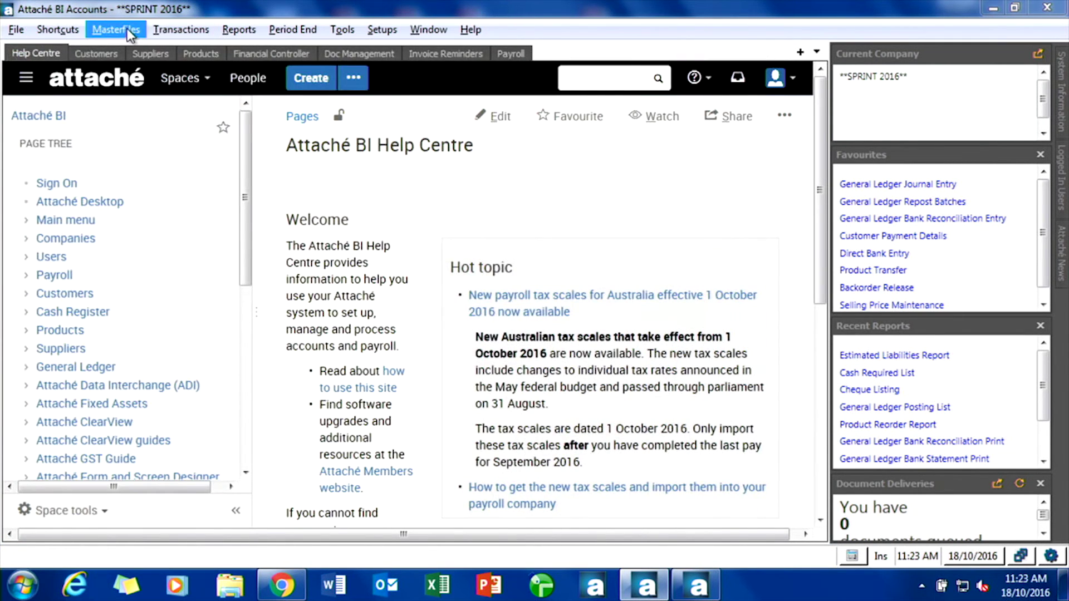
# Step: Open the BADDEBTS service for maintenance, examine its General Ledger set and tax details, and cancel without changes
pyautogui.click(127, 28)
pyautogui.click(65, 144)
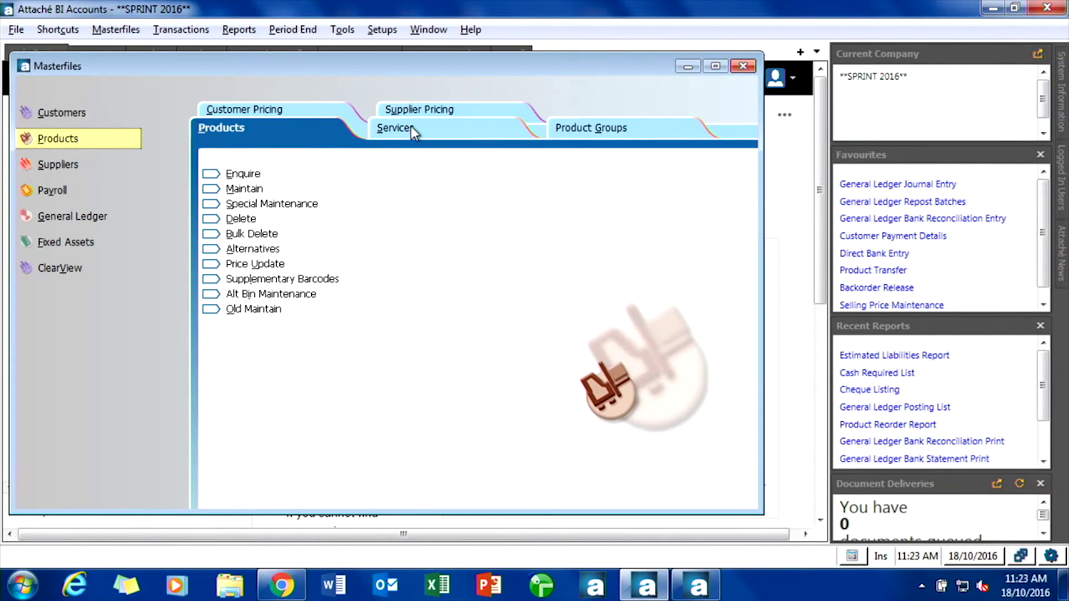
pyautogui.click(411, 125)
pyautogui.click(270, 189)
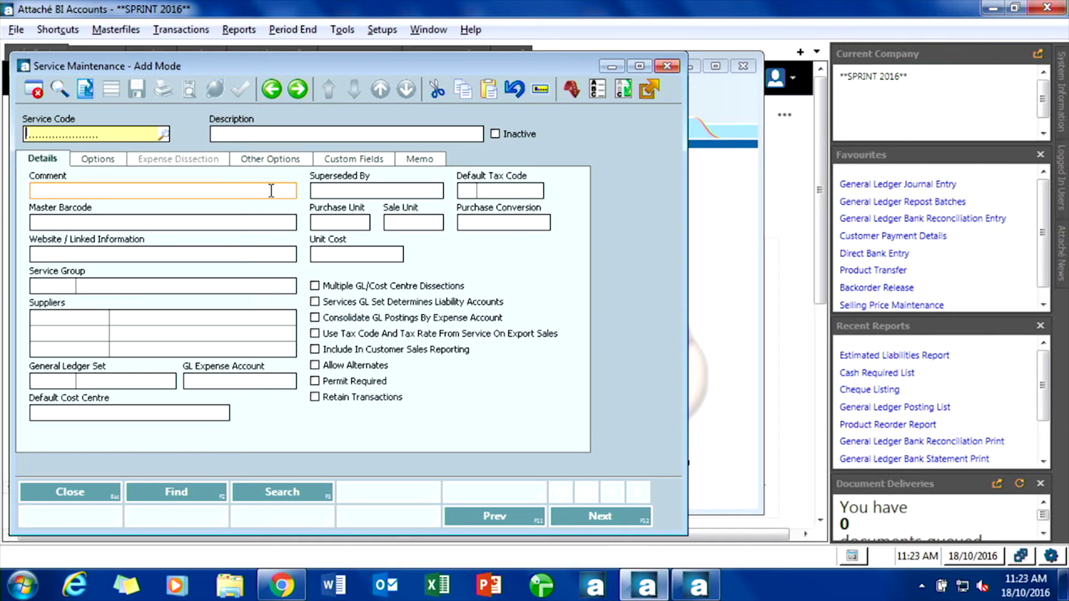
pyautogui.press('F2')
pyautogui.press('Down')
pyautogui.press('Up')
pyautogui.press('Return')
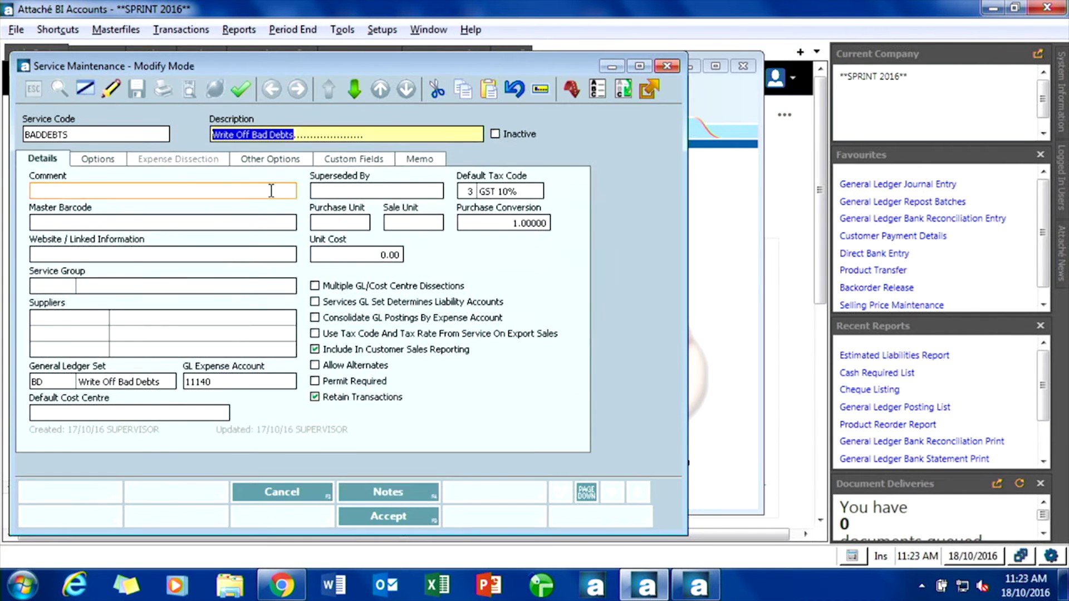
pyautogui.press('Home')
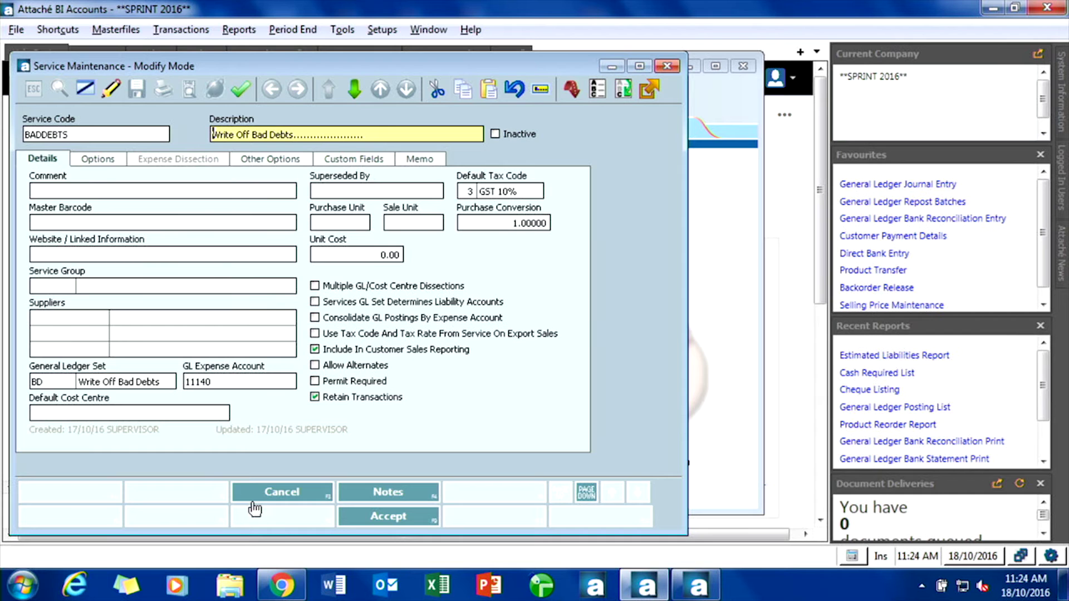
pyautogui.click(299, 494)
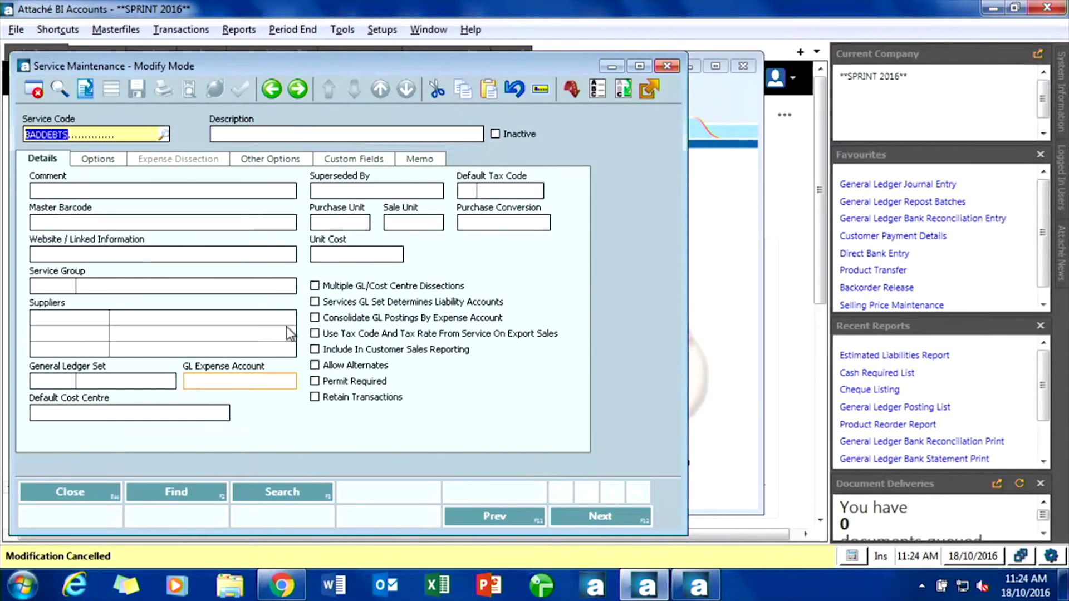
pyautogui.press('Escape')
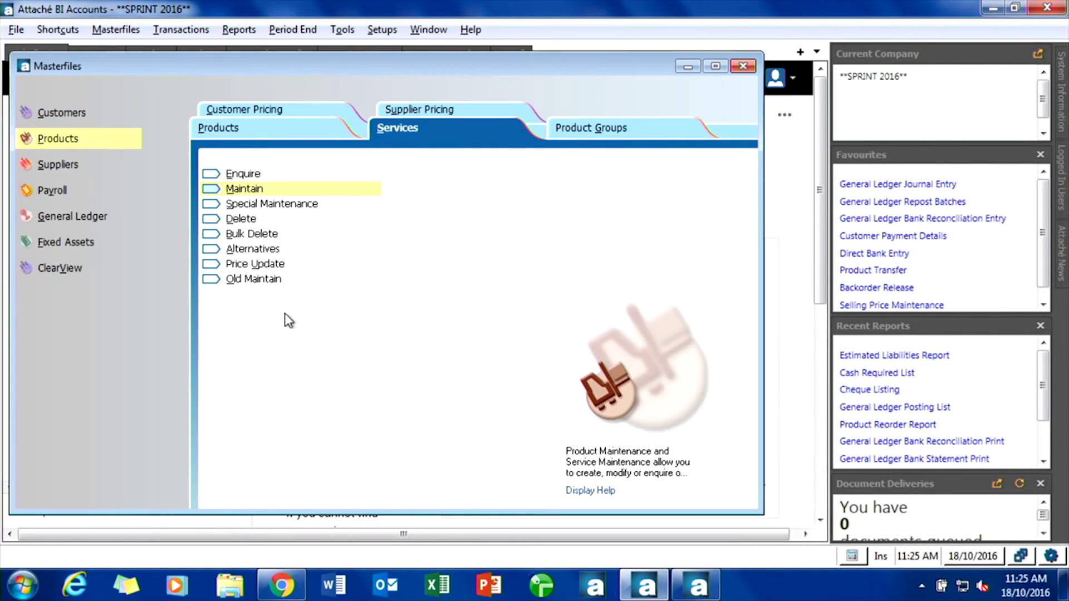
# Step: Open the form for creating a customer credit adjustment note
pyautogui.click(197, 30)
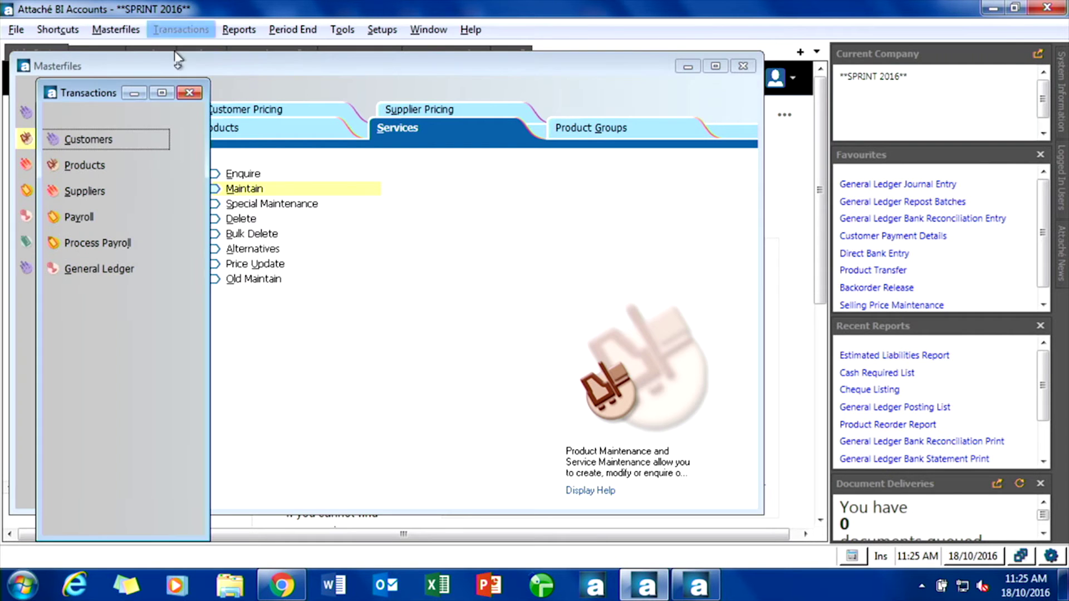
pyautogui.click(96, 144)
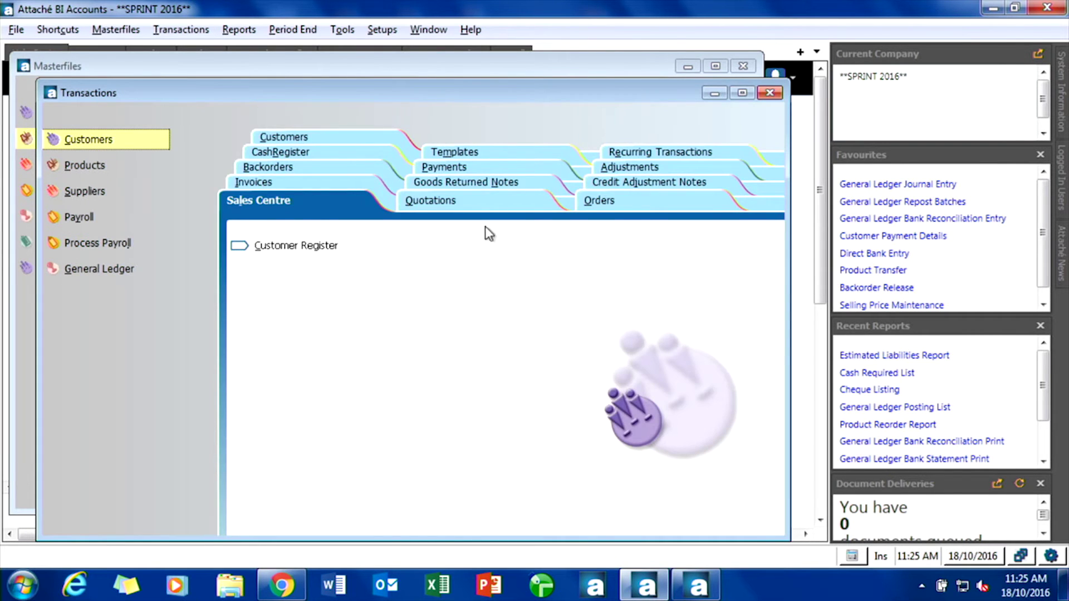
pyautogui.click(643, 184)
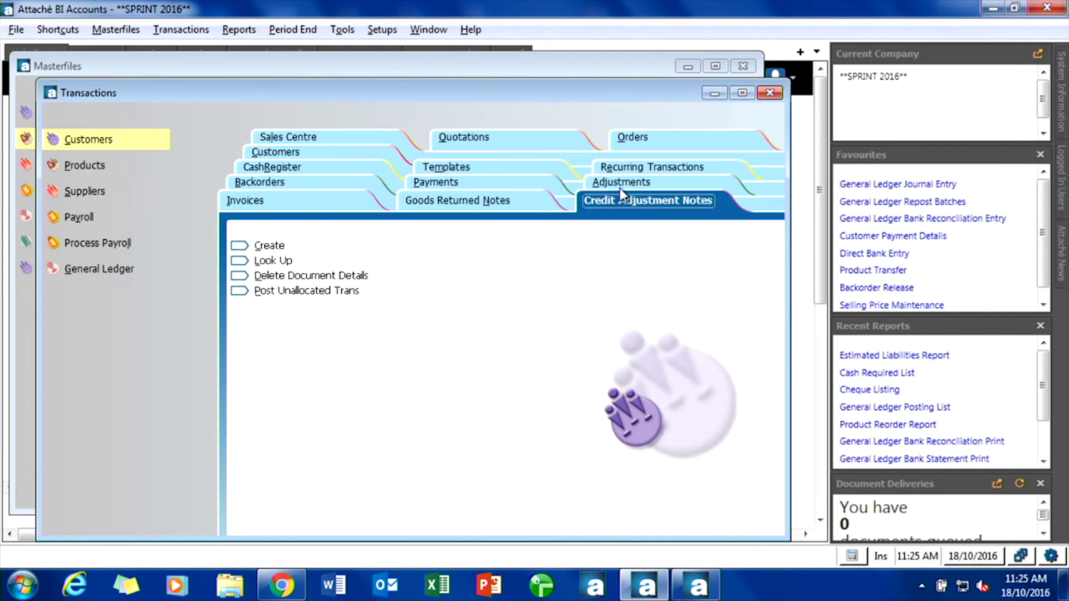
pyautogui.click(313, 245)
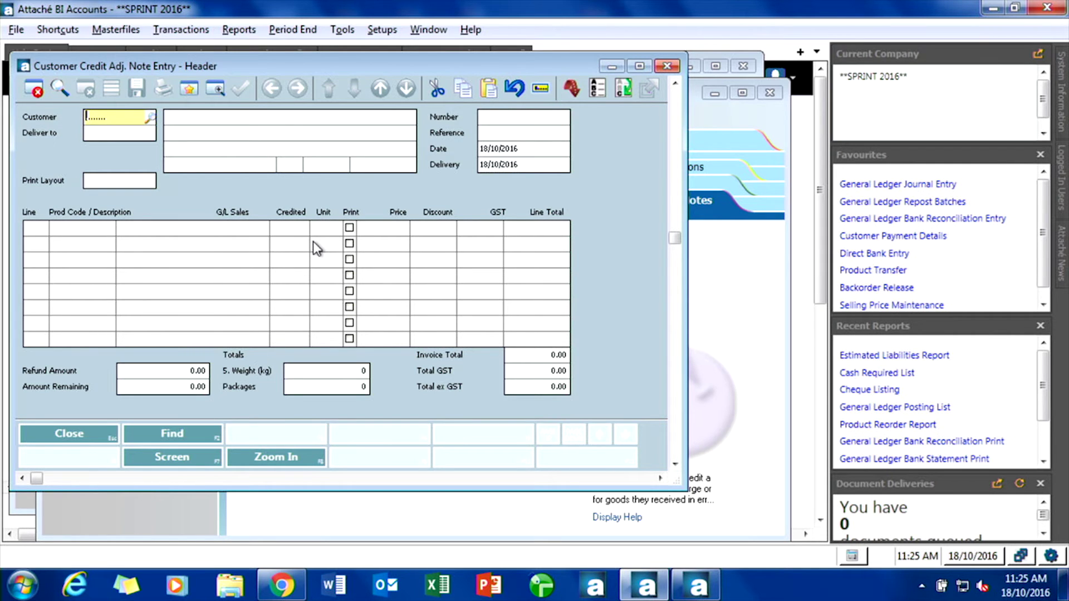
# Step: Enter customer ABEL in the credit adjustment note header and accept the default delivery and date details
pyautogui.write('ABEL')
pyautogui.press('Return')
pyautogui.press('Return')
pyautogui.press('Return')
pyautogui.press('Return')
pyautogui.press('Return')
pyautogui.press('Return')
pyautogui.press('Return')
pyautogui.press('Return')
pyautogui.press('Return')
pyautogui.press('Return')
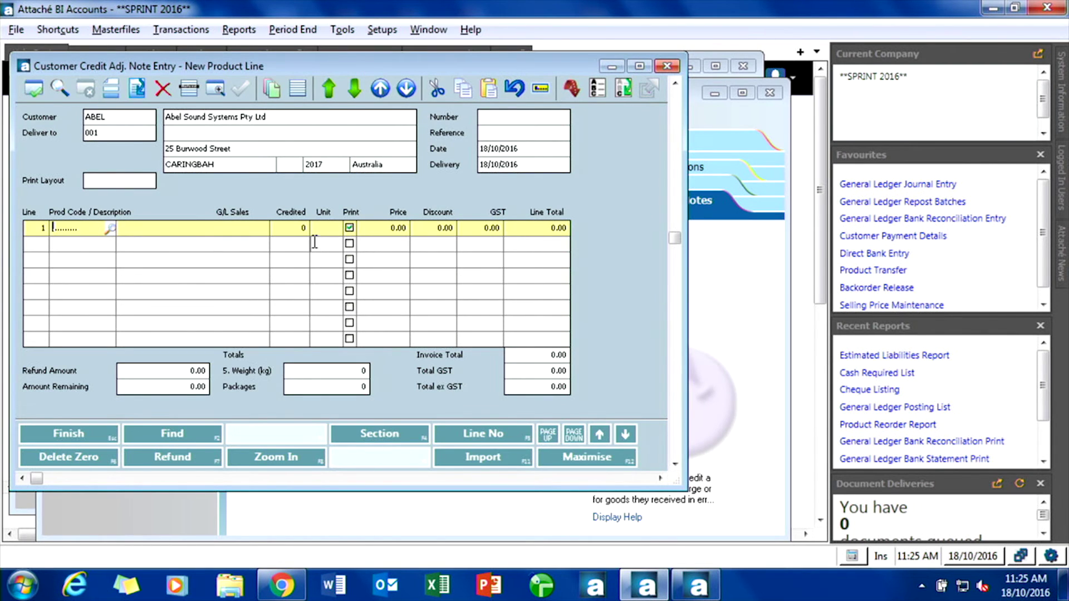
# Step: Switch to service lines and add BADDEBTS with a credited quantity of 1 and a line total of 900
pyautogui.press('F4')
pyautogui.press('Down')
pyautogui.press('Down')
pyautogui.press('Return')
pyautogui.write('BADDEBTS')
pyautogui.press('Return')
pyautogui.press('Return')
pyautogui.press('Return')
pyautogui.press('Return')
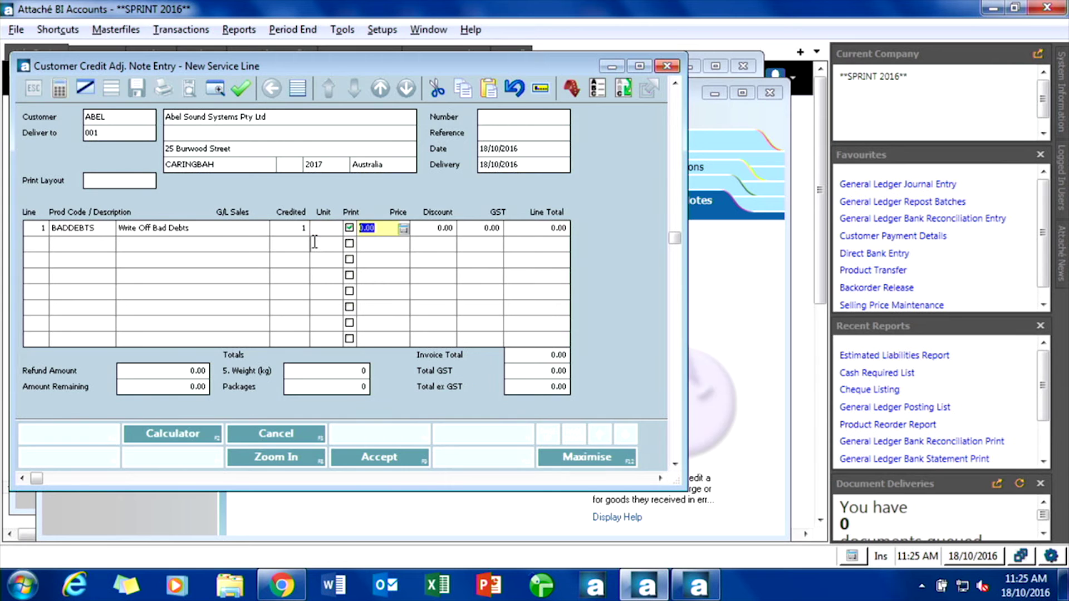
pyautogui.press('Return')
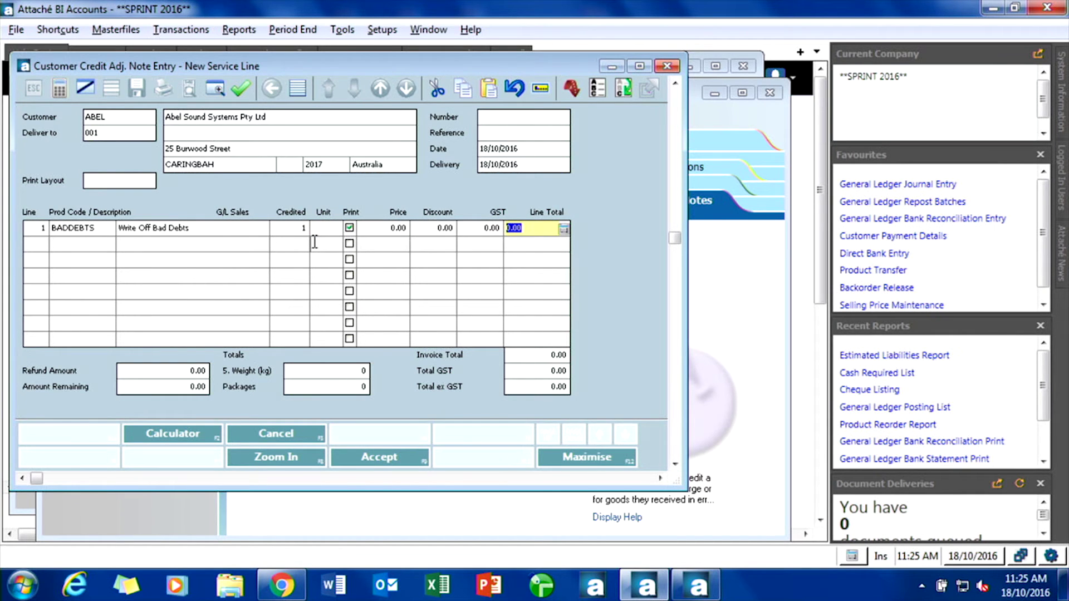
pyautogui.write('900')
pyautogui.press('Return')
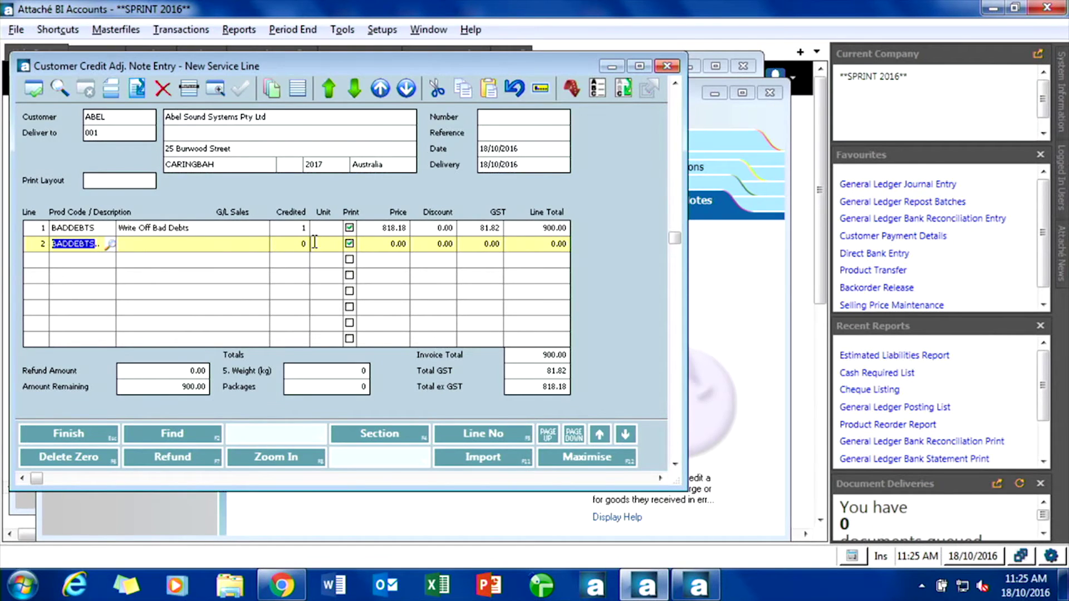
# Step: Allocate the credit adjustment note's 900.00 to invoice 5061 dated 23/08/2016 and accept the note
pyautogui.press('Escape')
pyautogui.click(399, 462)
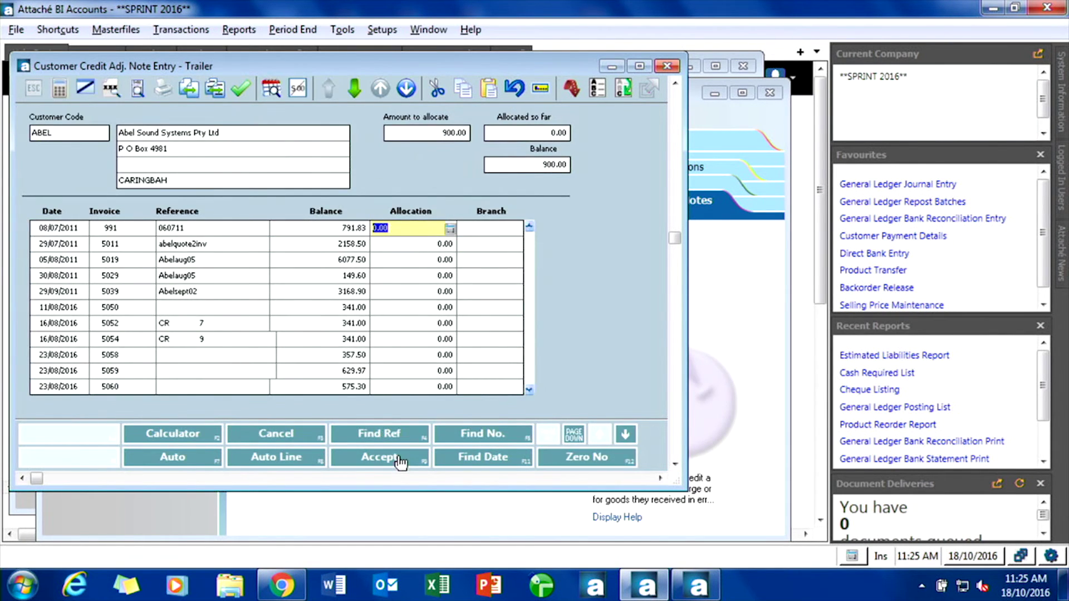
pyautogui.press('Down')
pyautogui.press('Down')
pyautogui.press('Down')
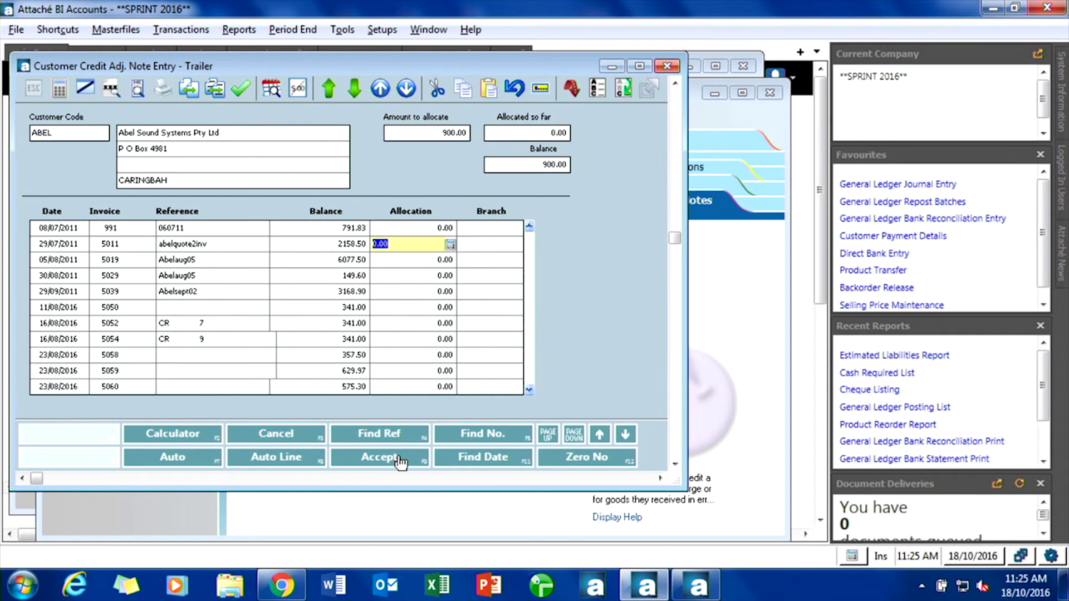
pyautogui.press('Down')
pyautogui.press('Down')
pyautogui.press('Down')
pyautogui.press('Down')
pyautogui.press('Down')
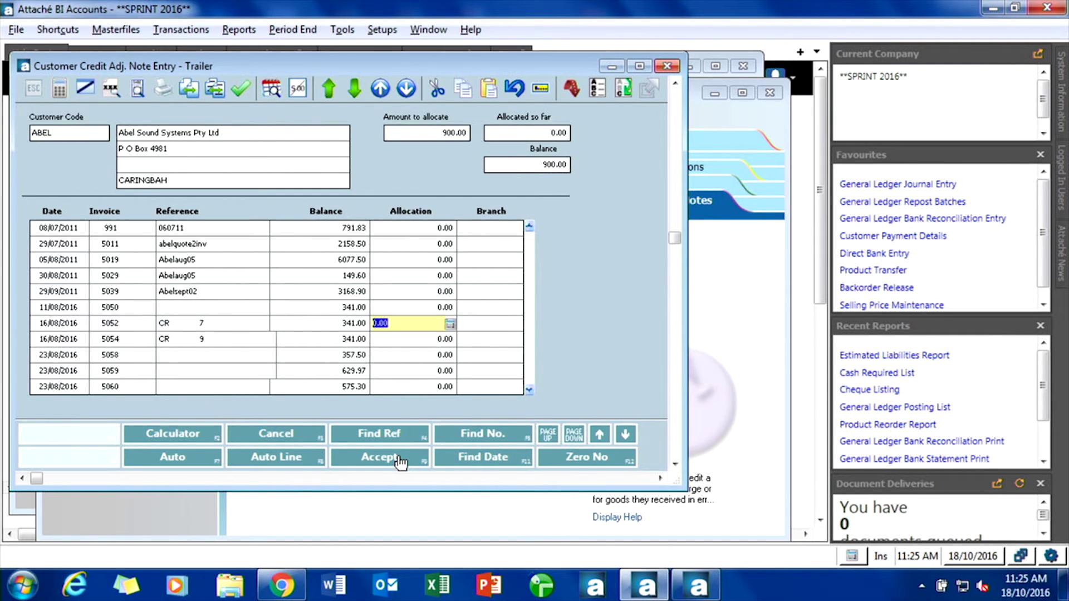
pyautogui.press('pagedown')
pyautogui.press('Up')
pyautogui.press('Up')
pyautogui.press('Up')
pyautogui.press('Up')
pyautogui.press('Up')
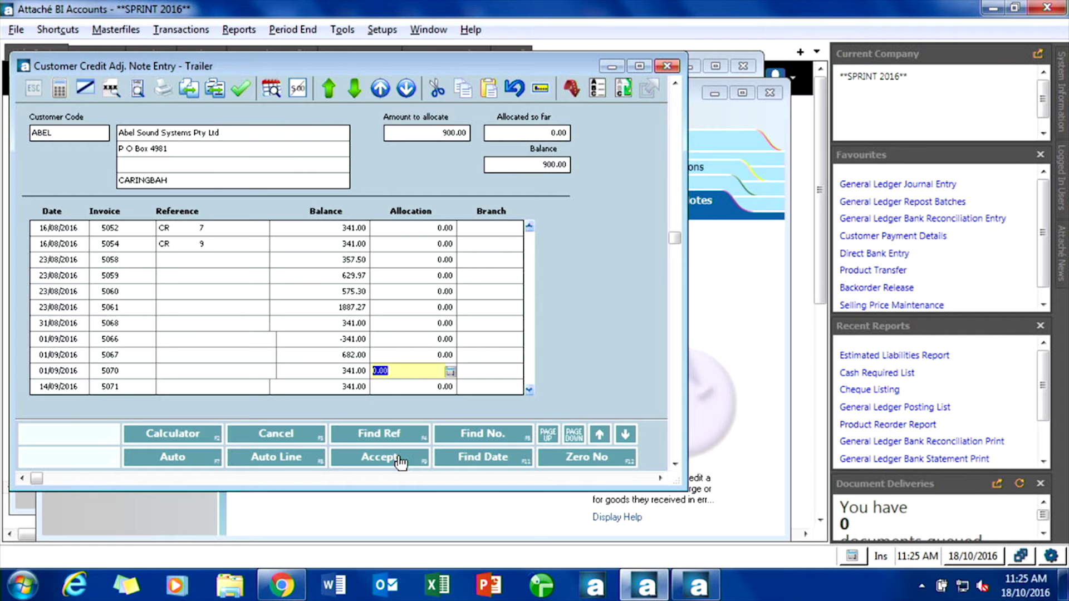
pyautogui.write('900.00')
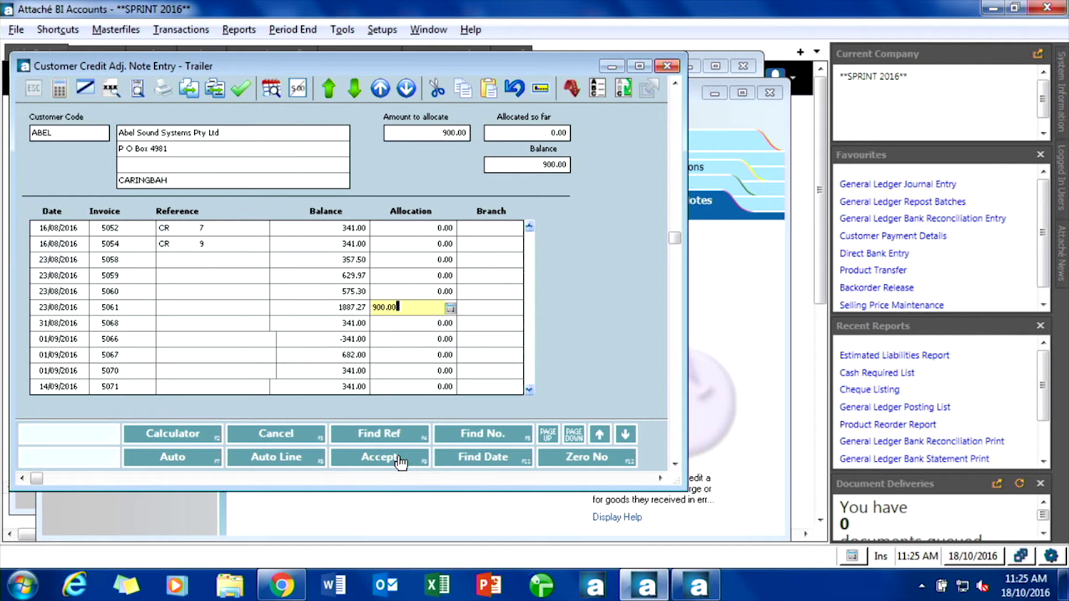
pyautogui.press('Return')
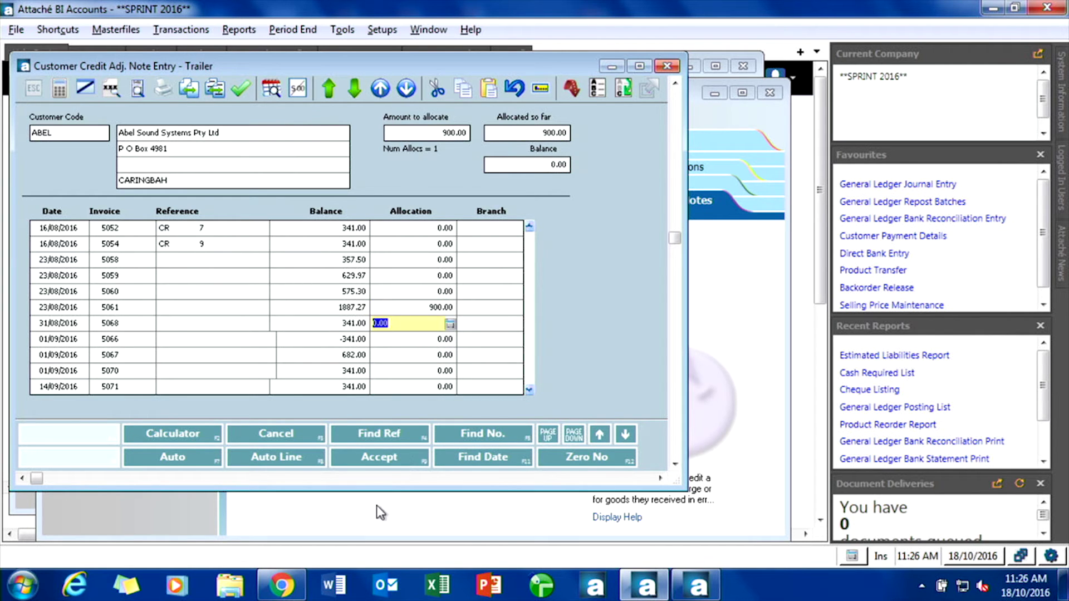
pyautogui.click(413, 463)
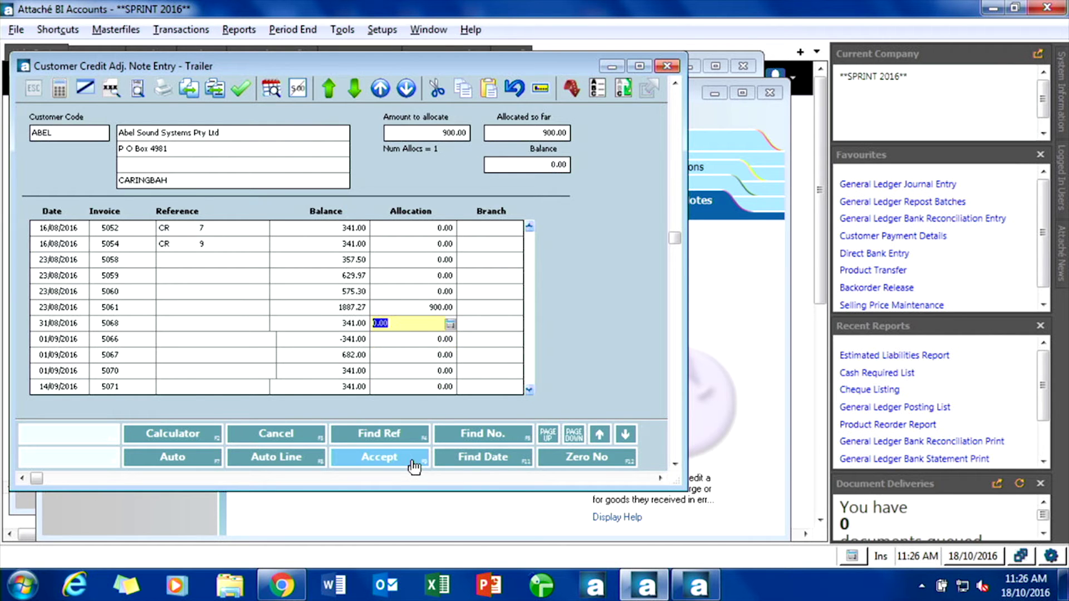
pyautogui.press('Escape')
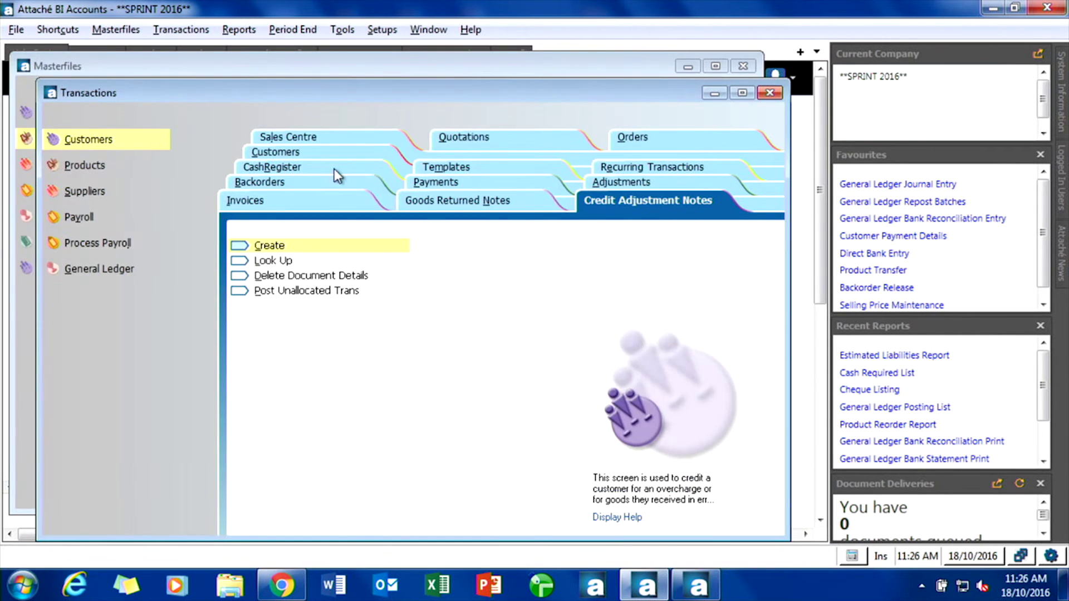
pyautogui.press('Escape')
# Step: Open the General Ledger Posting List report and choose the Customers module
pyautogui.click(239, 30)
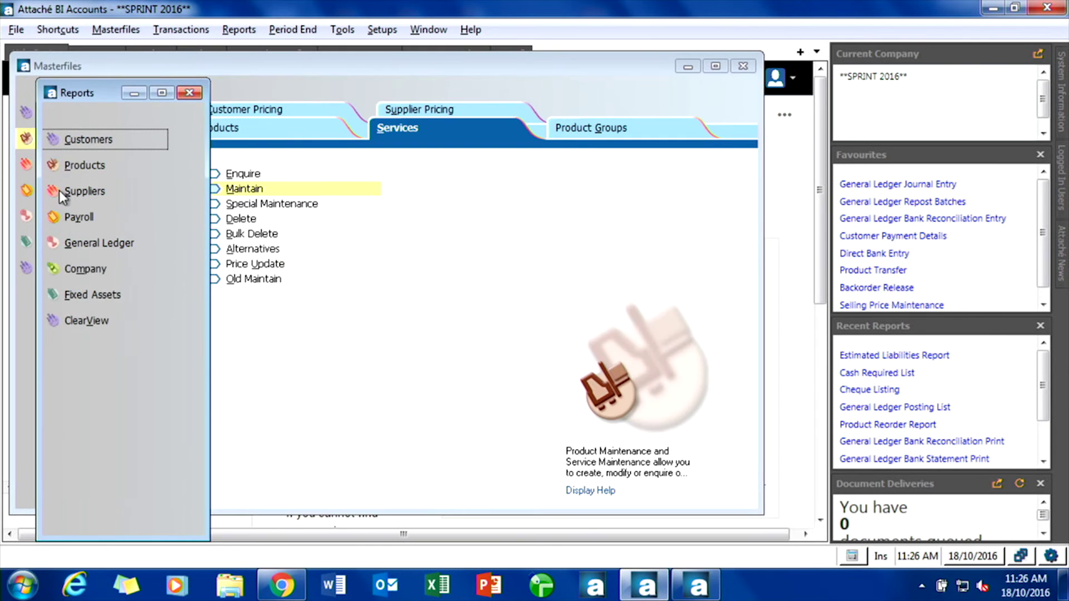
pyautogui.click(77, 141)
pyautogui.click(461, 183)
pyautogui.click(359, 322)
pyautogui.click(299, 159)
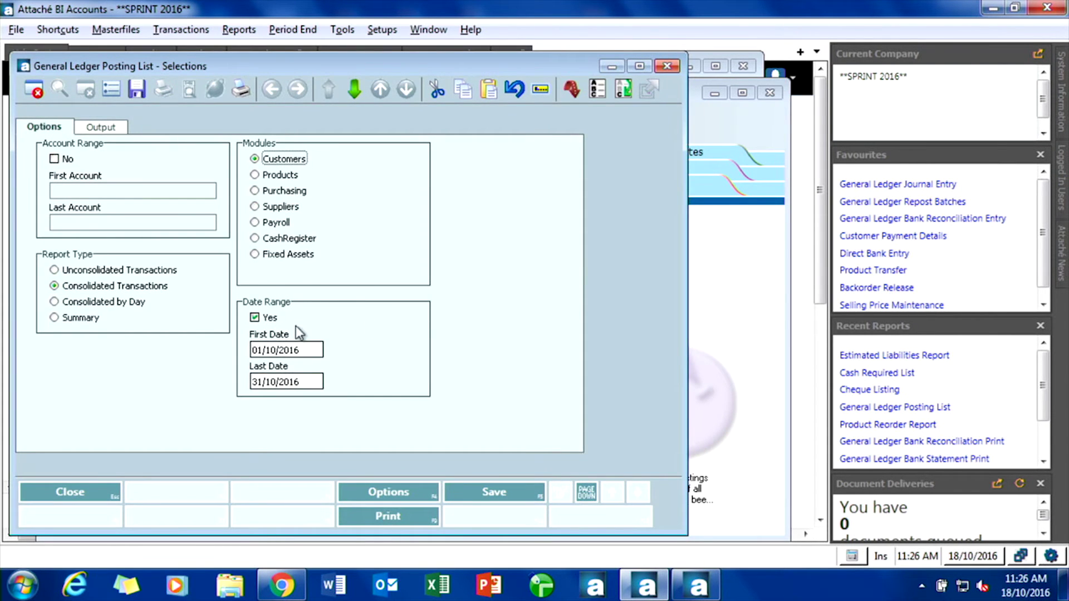
# Step: Run the posting list on screen for 18/10/2016 to 18/10/2016, examine the Bad Debts posting, and close the report
pyautogui.click(298, 349)
pyautogui.write('18')
pyautogui.press('Tab')
pyautogui.write('18')
pyautogui.press('pagedown')
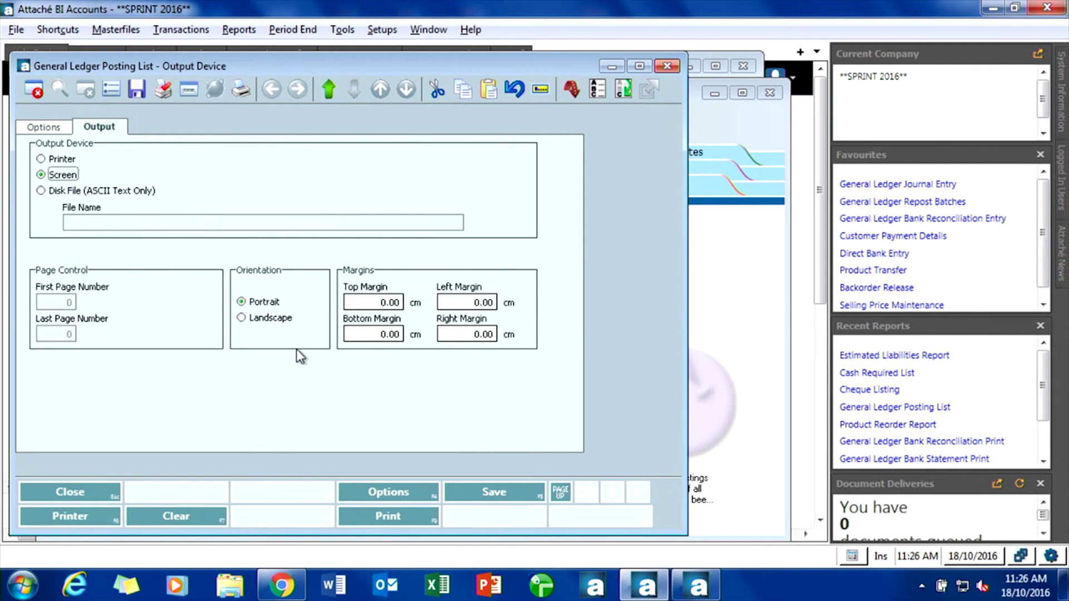
pyautogui.press('F8')
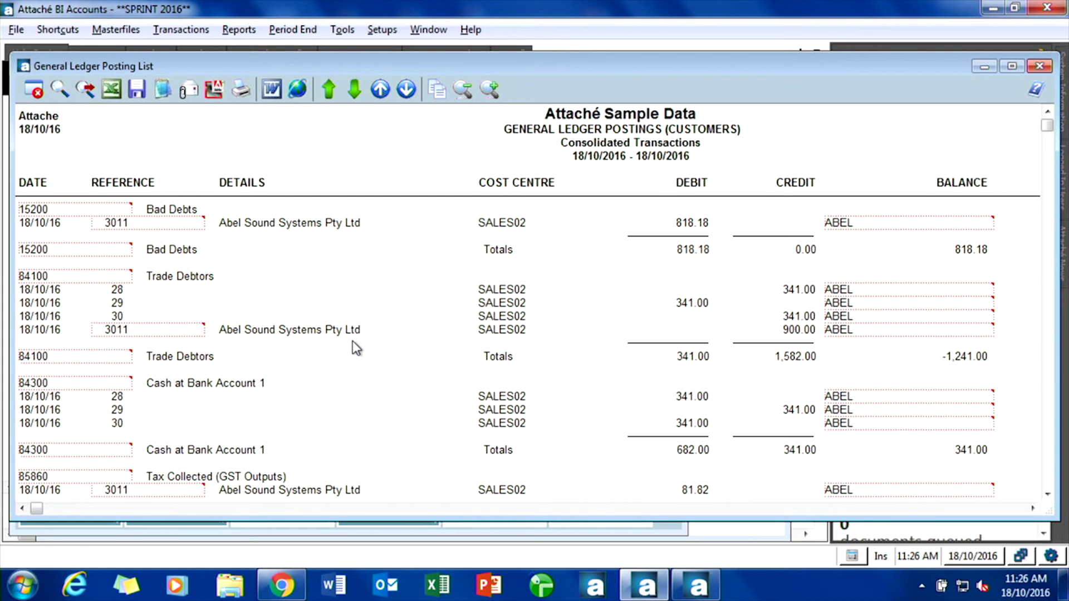
pyautogui.press('Escape')
pyautogui.press('Escape')
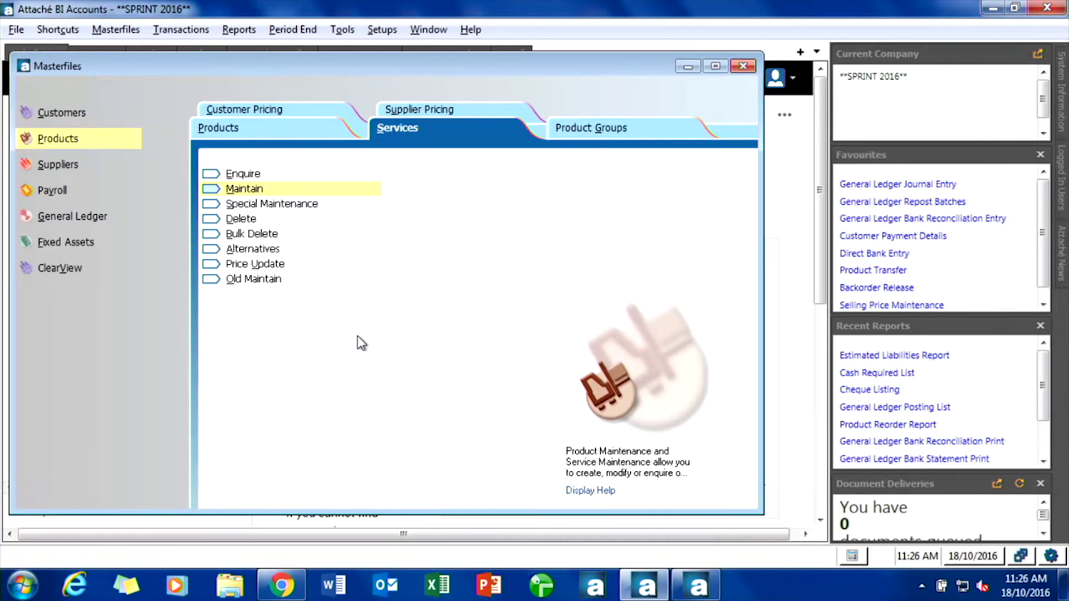
pyautogui.press('Escape')
# Step: Go to the customer Adjustments transactions
pyautogui.click(197, 33)
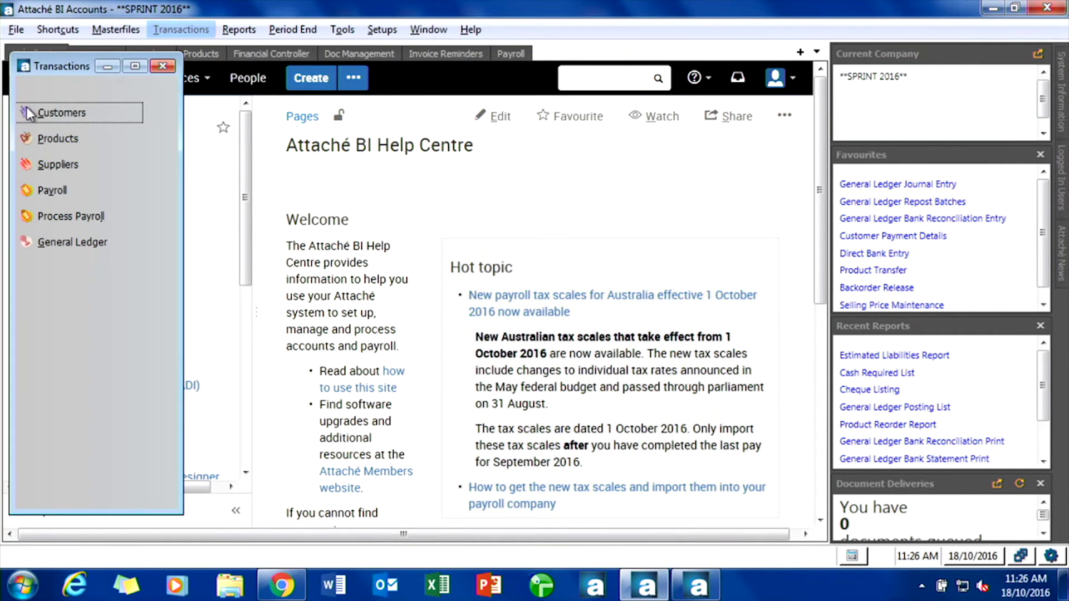
pyautogui.click(39, 114)
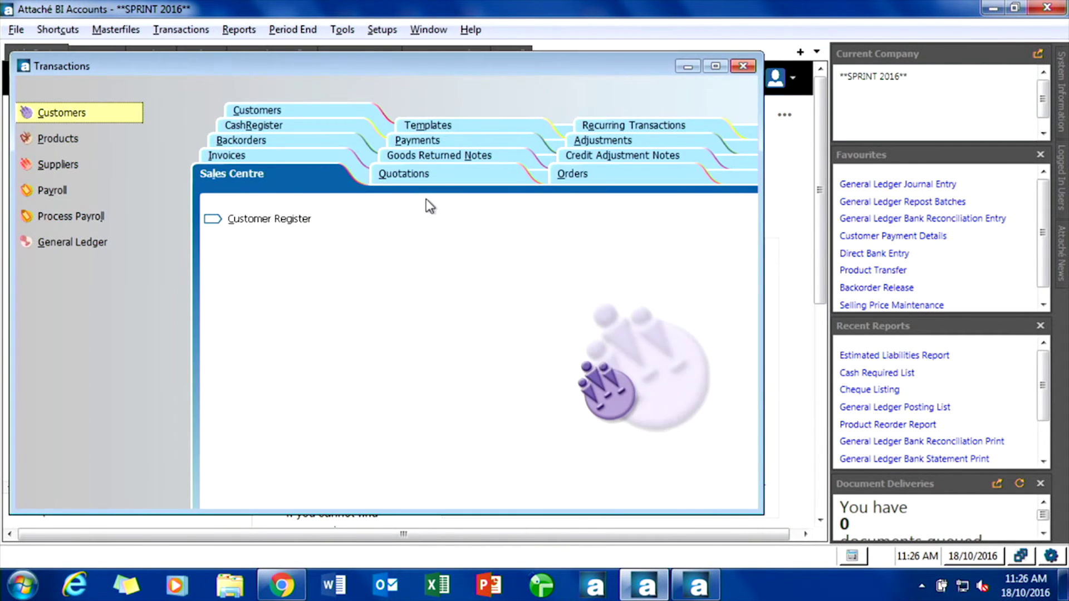
pyautogui.click(586, 145)
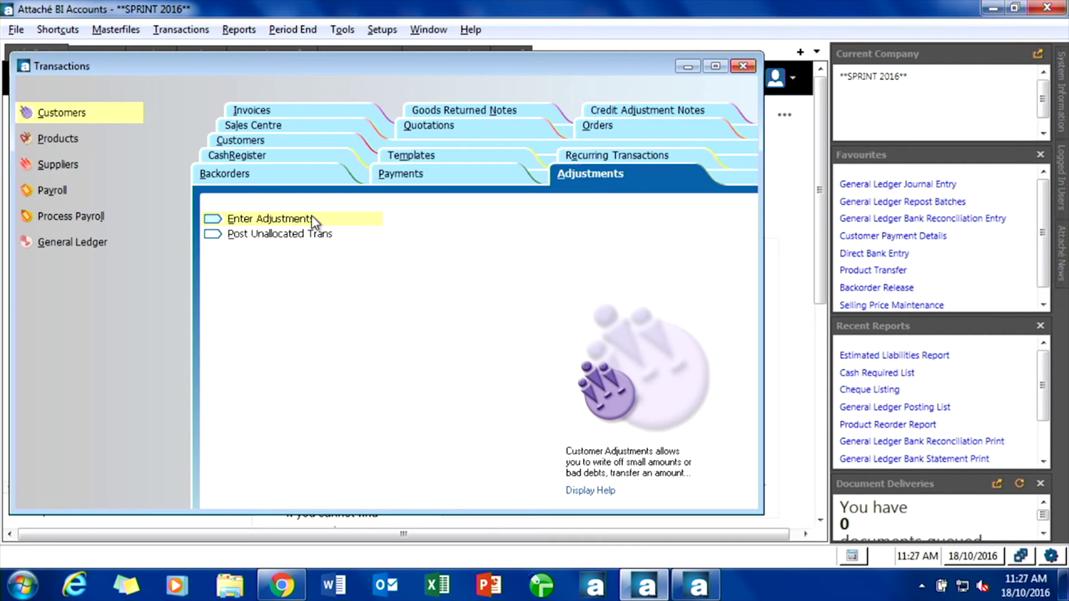
# Step: Look up customer PEPPER and examine the transaction list for small outstanding invoice balances
pyautogui.click(114, 29)
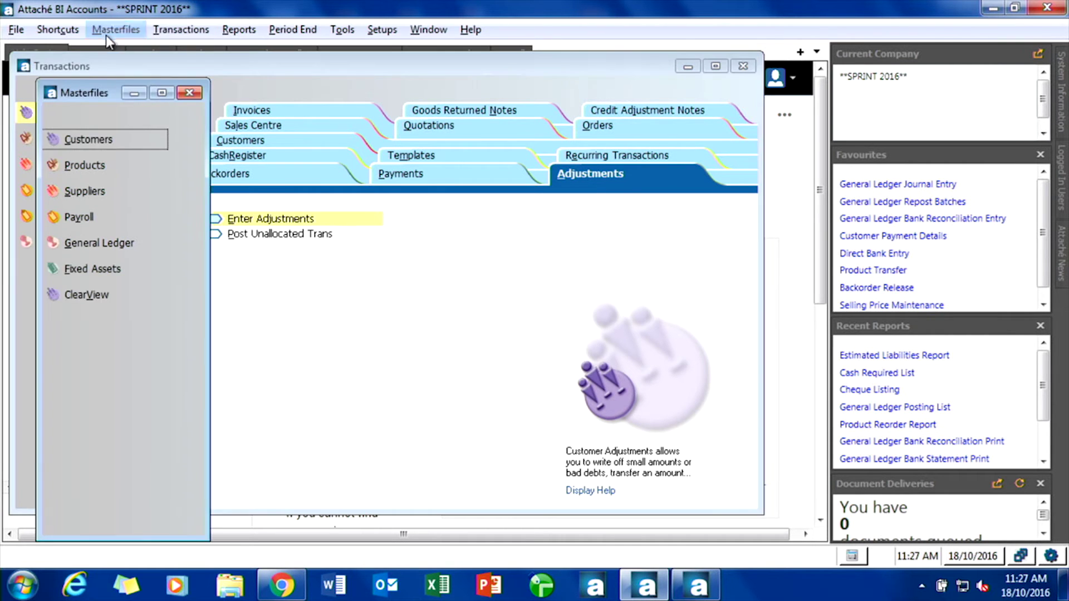
pyautogui.click(93, 138)
pyautogui.click(303, 208)
pyautogui.write('PEPPER')
pyautogui.press('Return')
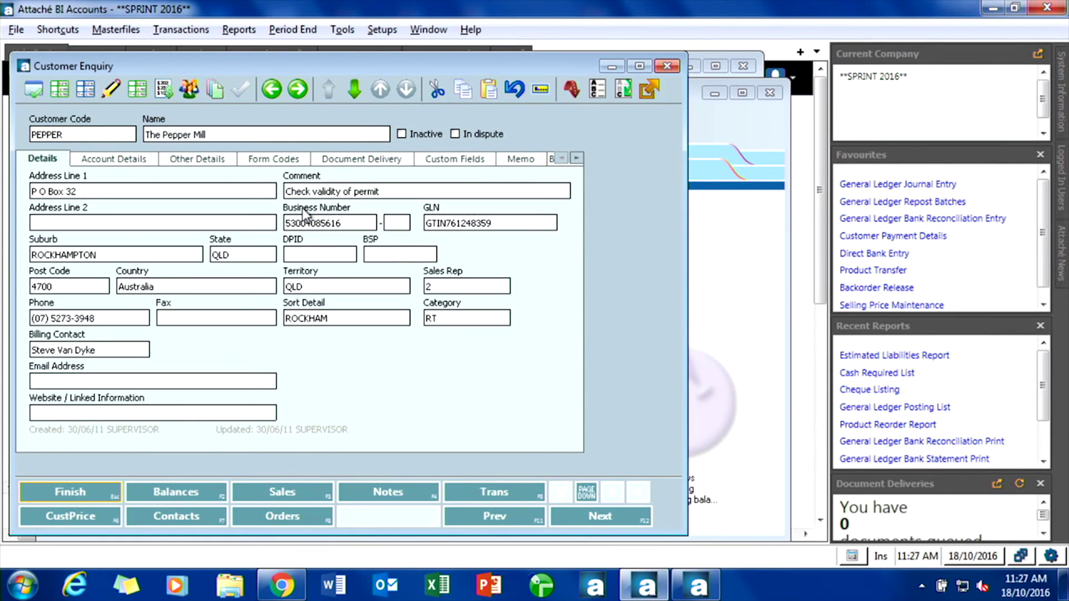
pyautogui.click(484, 501)
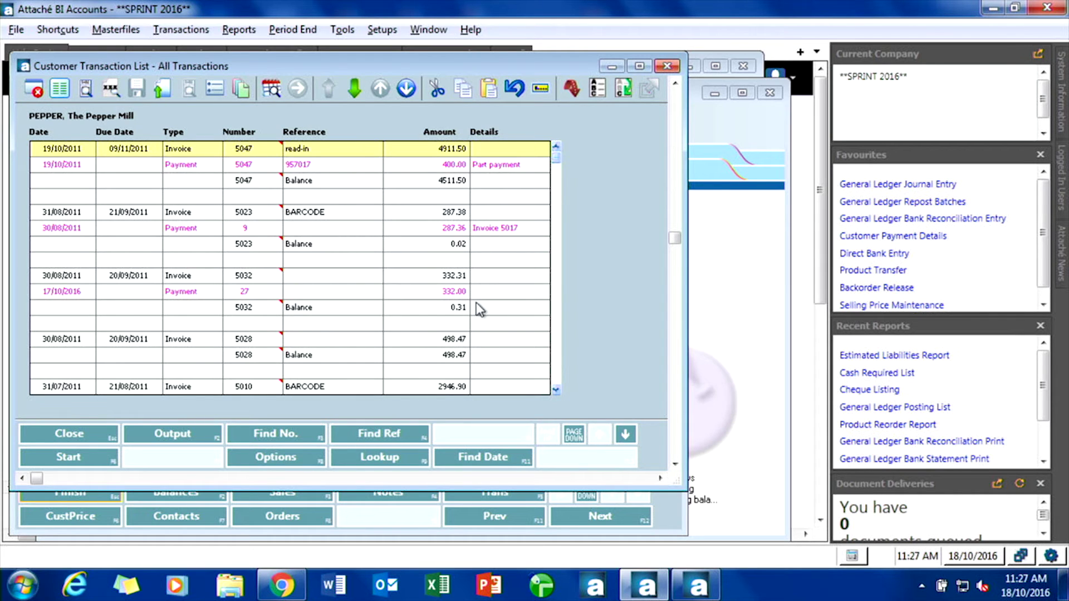
pyautogui.press('Escape')
pyautogui.press('Escape')
pyautogui.press('Escape')
pyautogui.press('Escape')
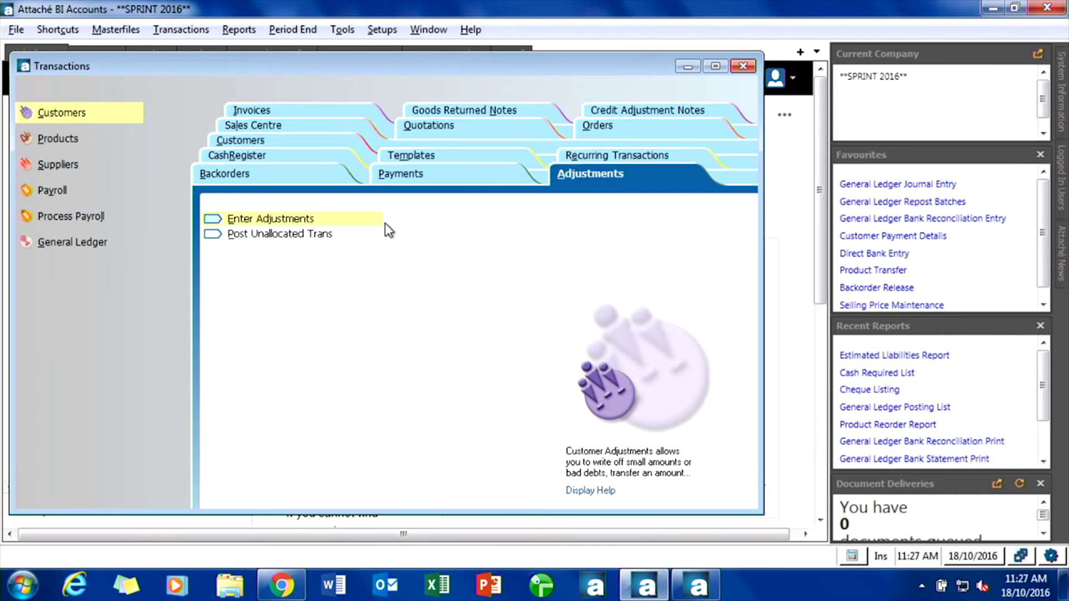
# Step: Start a customer adjustment for PEPPER and accept the default adjustment header details
pyautogui.click(385, 224)
pyautogui.write('PEPPER')
pyautogui.press('Return')
pyautogui.press('Return')
pyautogui.press('Return')
pyautogui.press('Return')
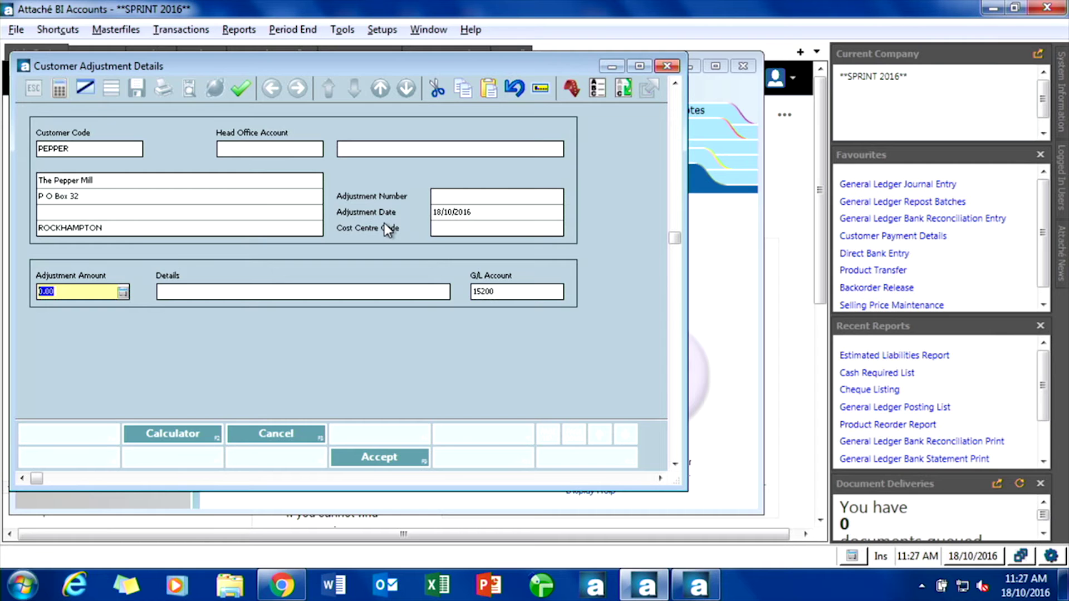
# Step: Set the adjustment amount to -0.33 and choose 15200 Bad Debts as the G/L account
pyautogui.write('-')
pyautogui.write('33')
pyautogui.press('Return')
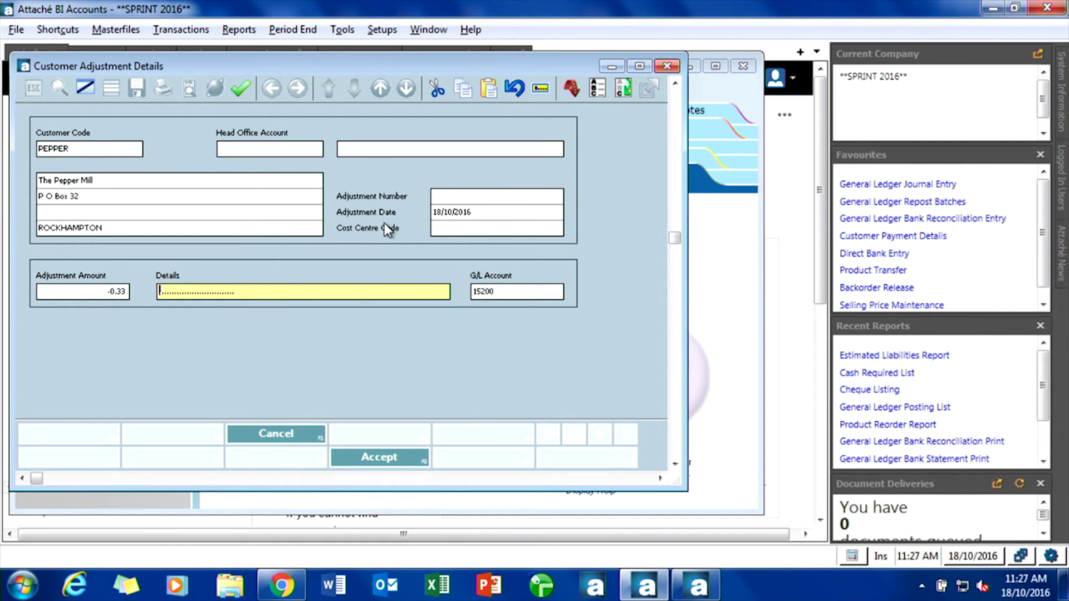
pyautogui.press('Return')
pyautogui.press('F2')
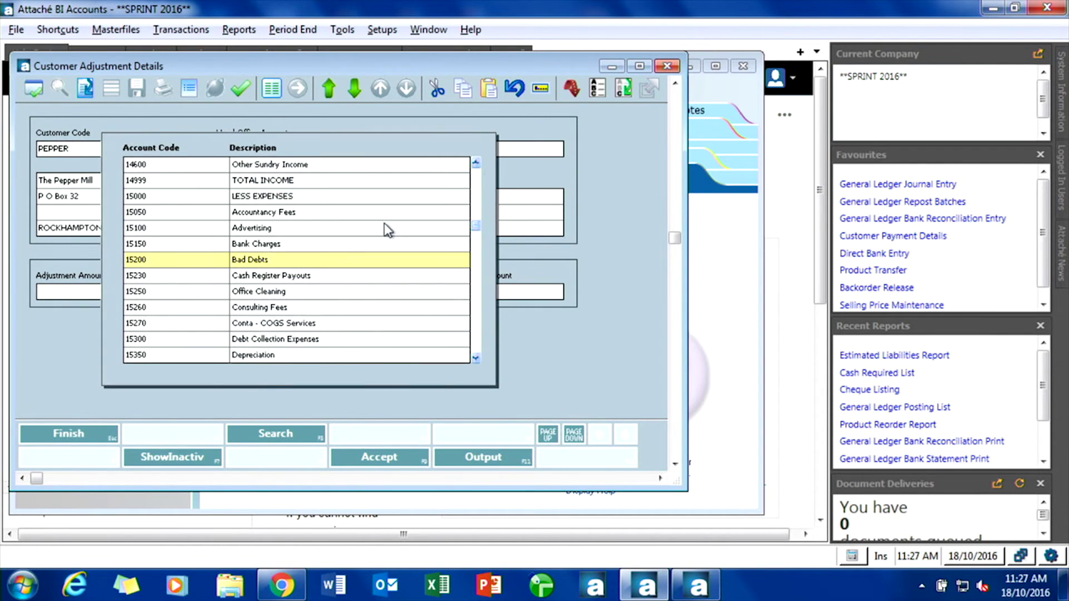
pyautogui.press('Return')
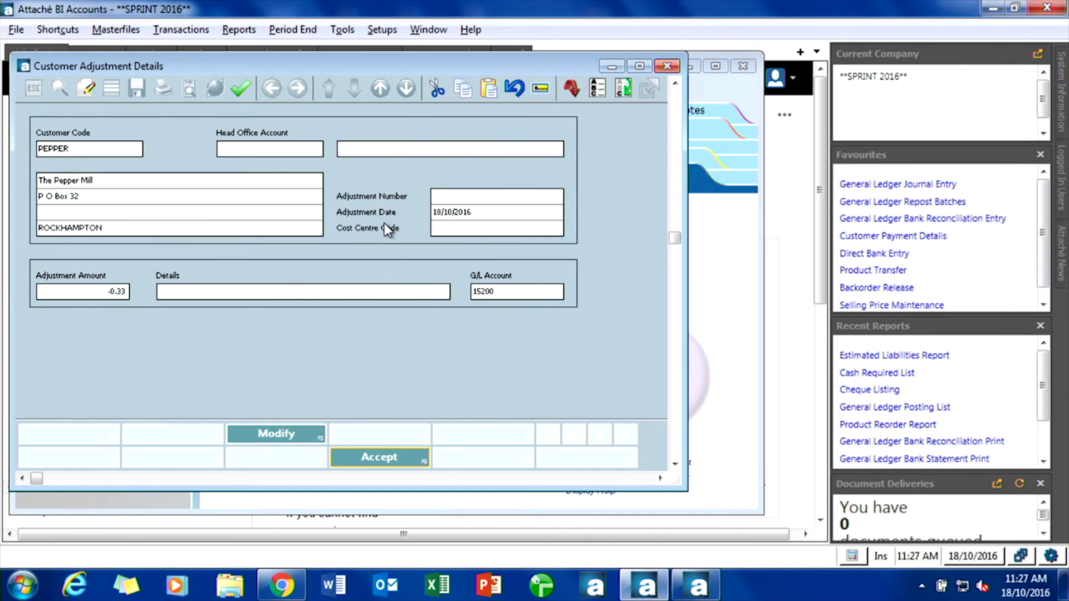
# Step: Accept the adjustment details and allocate -0.31 to invoice 5032
pyautogui.press('Return')
pyautogui.press('Down')
pyautogui.press('Down')
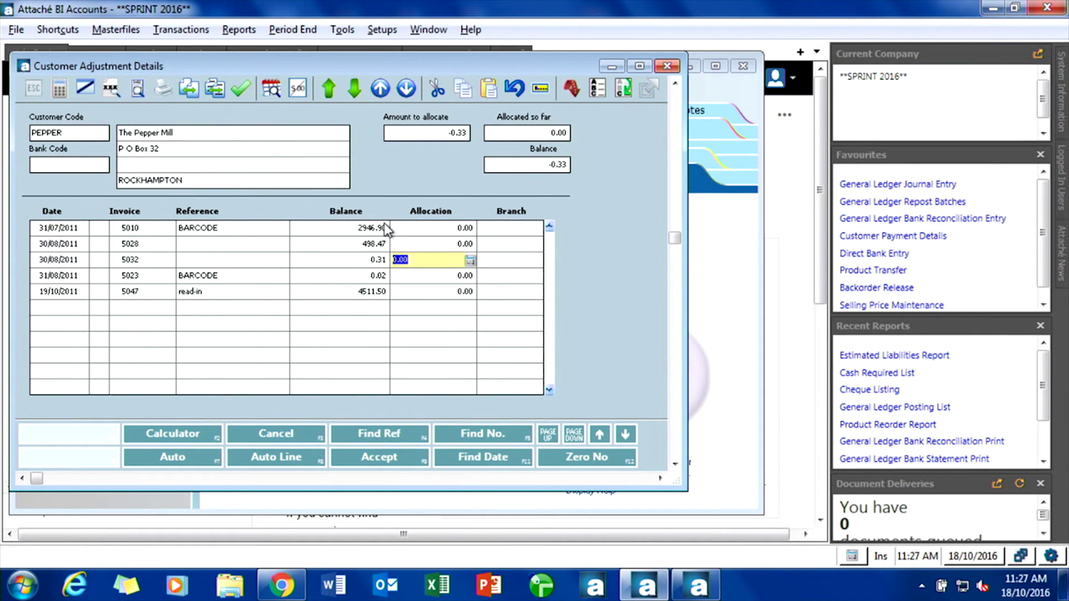
pyautogui.write('-0.31')
pyautogui.press('Return')
# Step: Try to allocate 0.02 to invoice 5023
pyautogui.write('.0')
pyautogui.press('BackSpace')
pyautogui.press('BackSpace')
pyautogui.write('0.02')
pyautogui.press('Return')
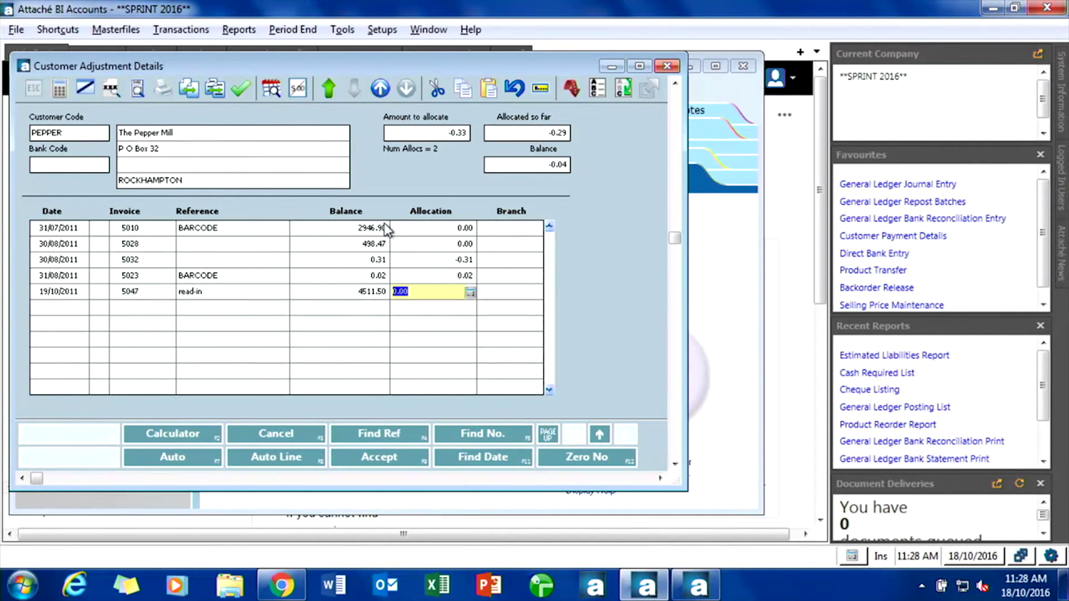
# Step: Set invoice 5023's allocation to -0.02, accept the adjustment, and close the entry form
pyautogui.click(437, 276)
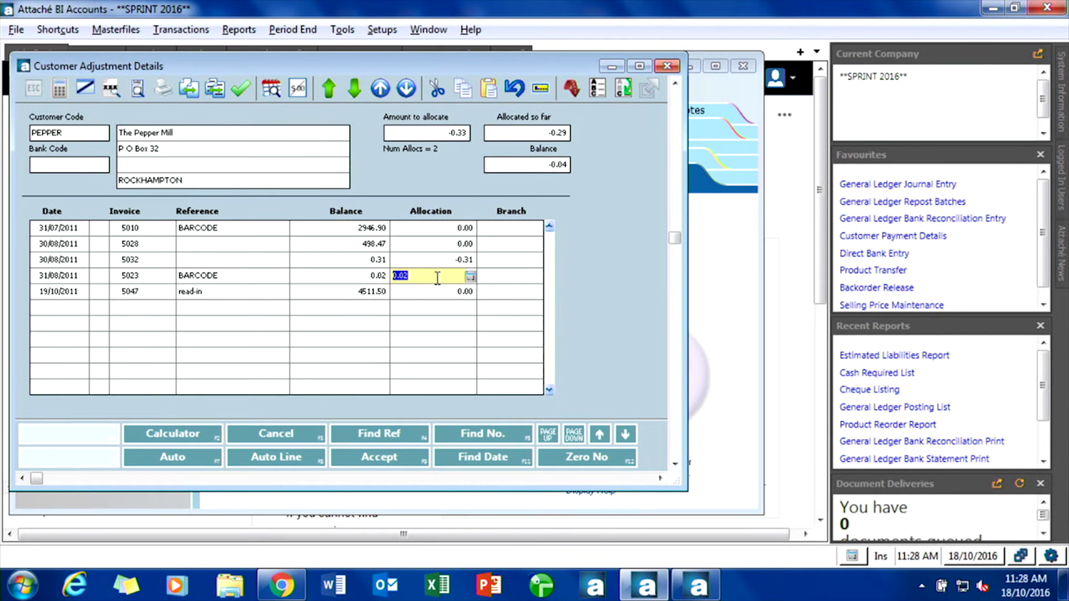
pyautogui.write('-.02')
pyautogui.press('Return')
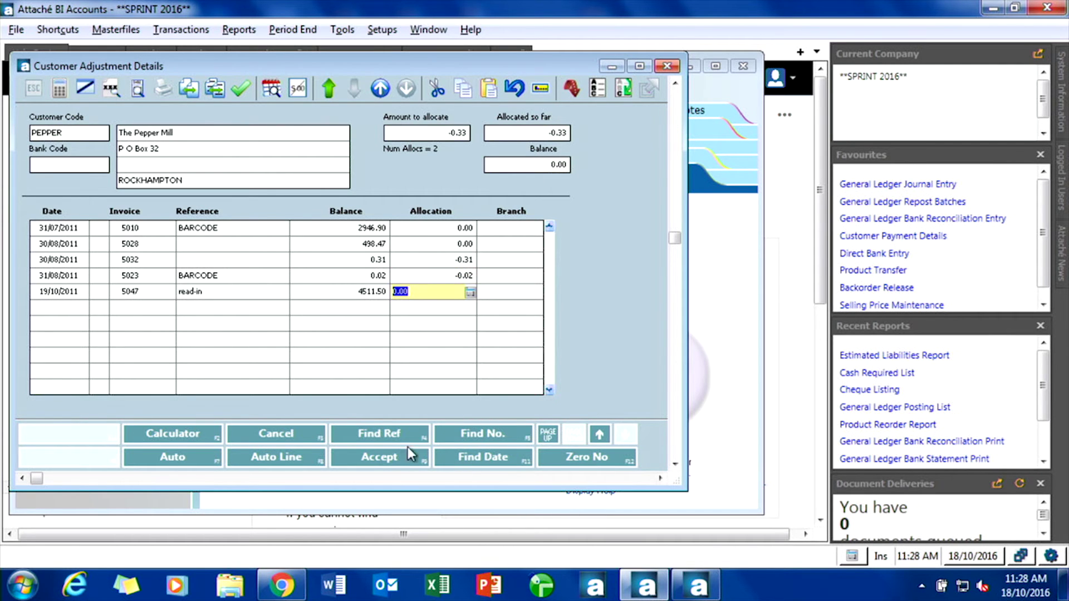
pyautogui.click(379, 457)
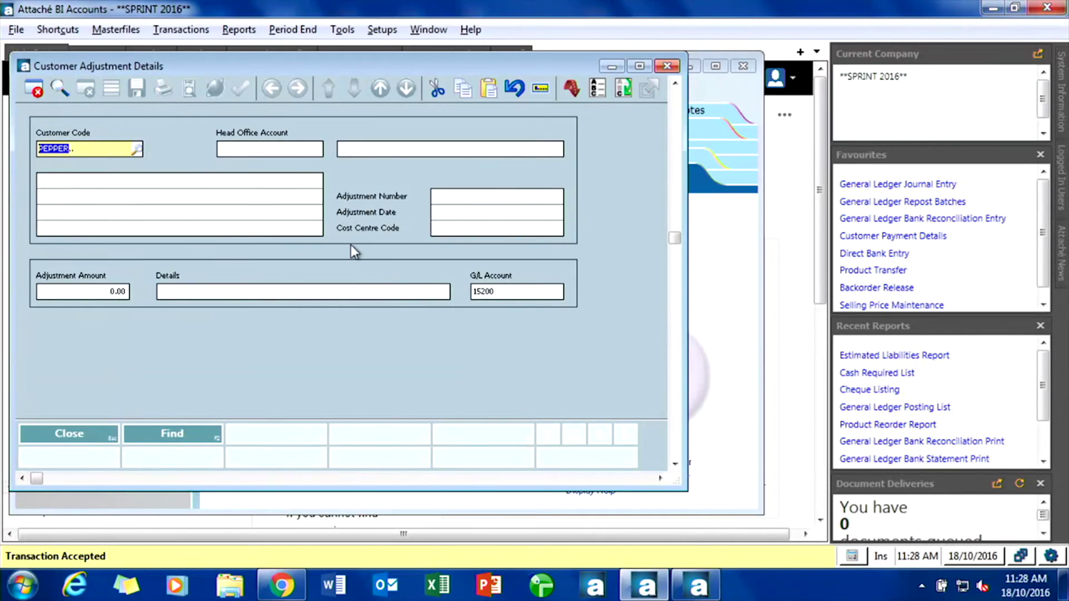
pyautogui.press('Escape')
# Step: Reopen PEPPER's transaction list to check the adjustments on invoices 5023 and 5032, and close all open windows
pyautogui.click(110, 29)
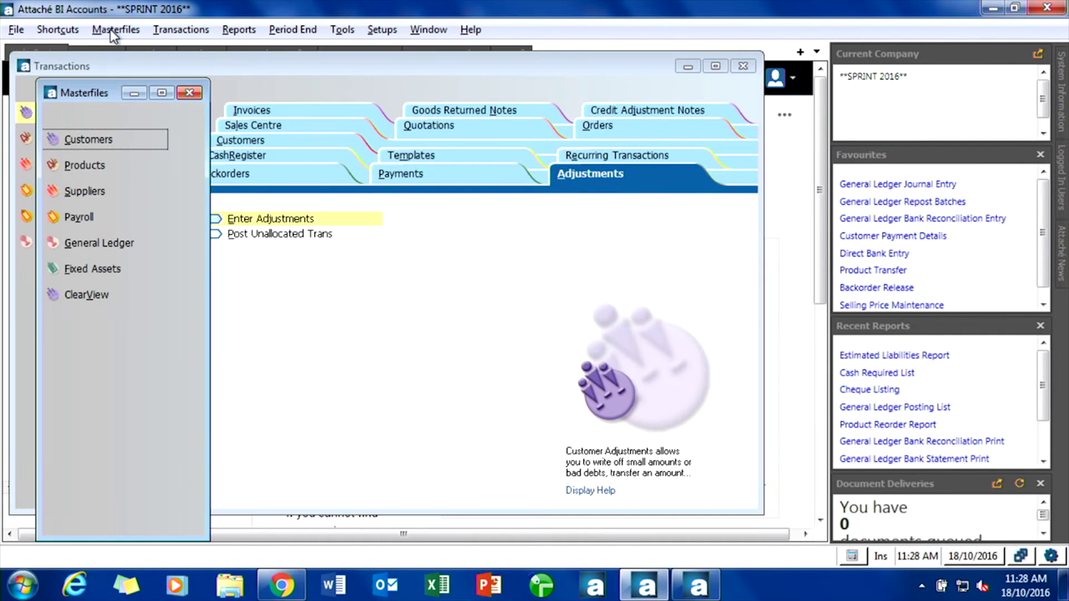
pyautogui.click(95, 139)
pyautogui.click(271, 219)
pyautogui.write('pepper')
pyautogui.press('Return')
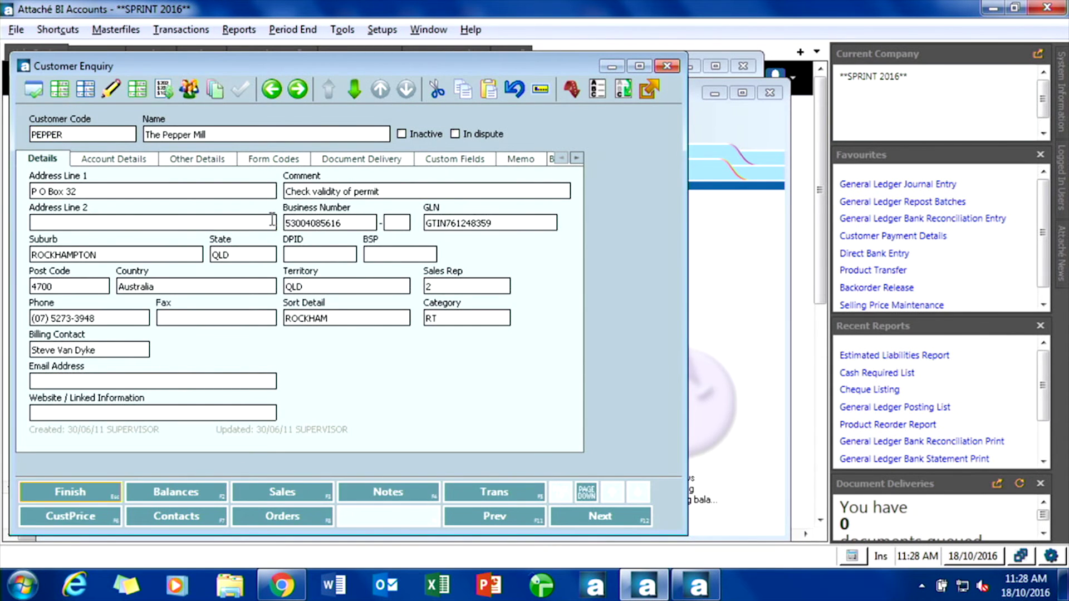
pyautogui.click(489, 492)
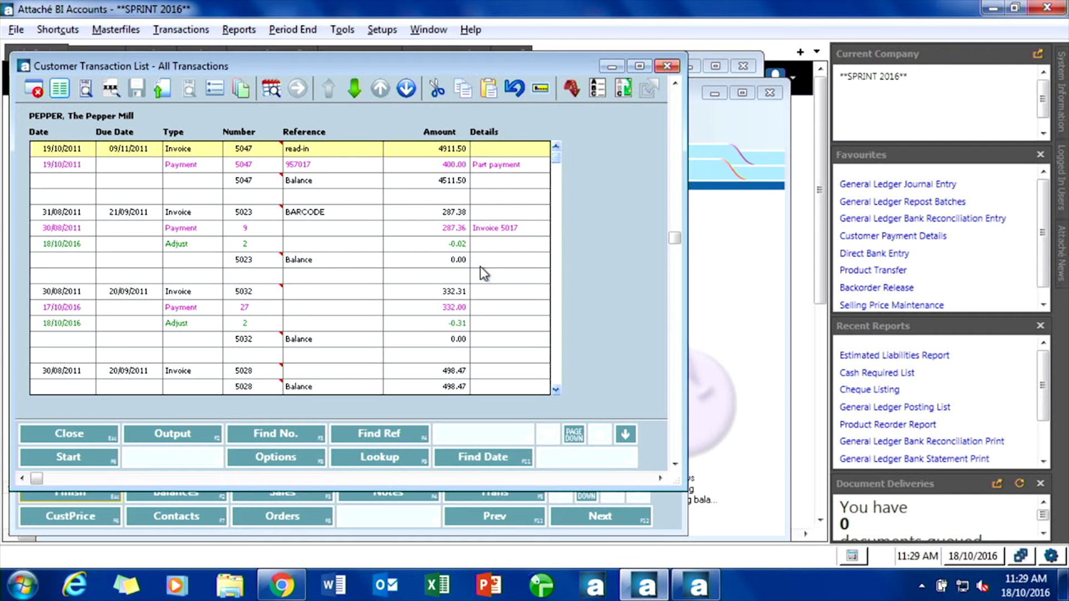
pyautogui.press('Escape')
pyautogui.press('Escape')
pyautogui.press('Escape')
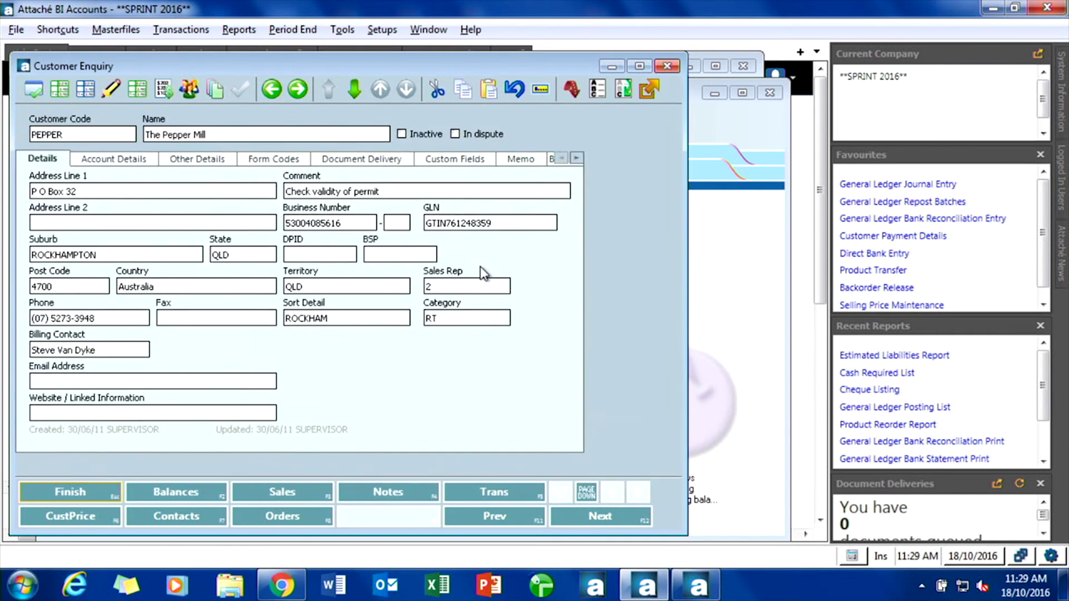
pyautogui.press('Escape')
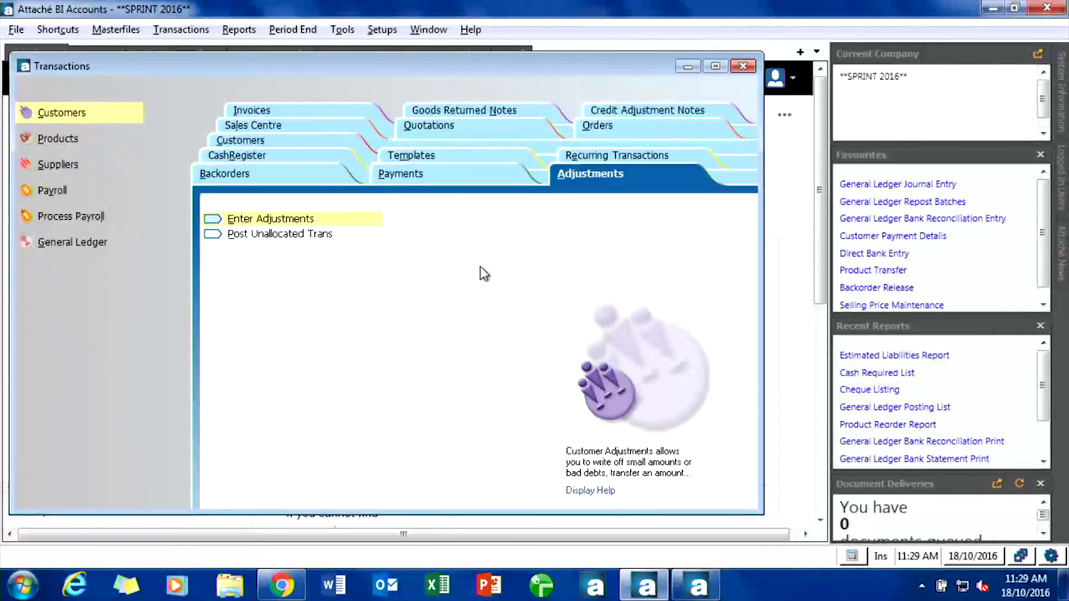
pyautogui.press('Escape')
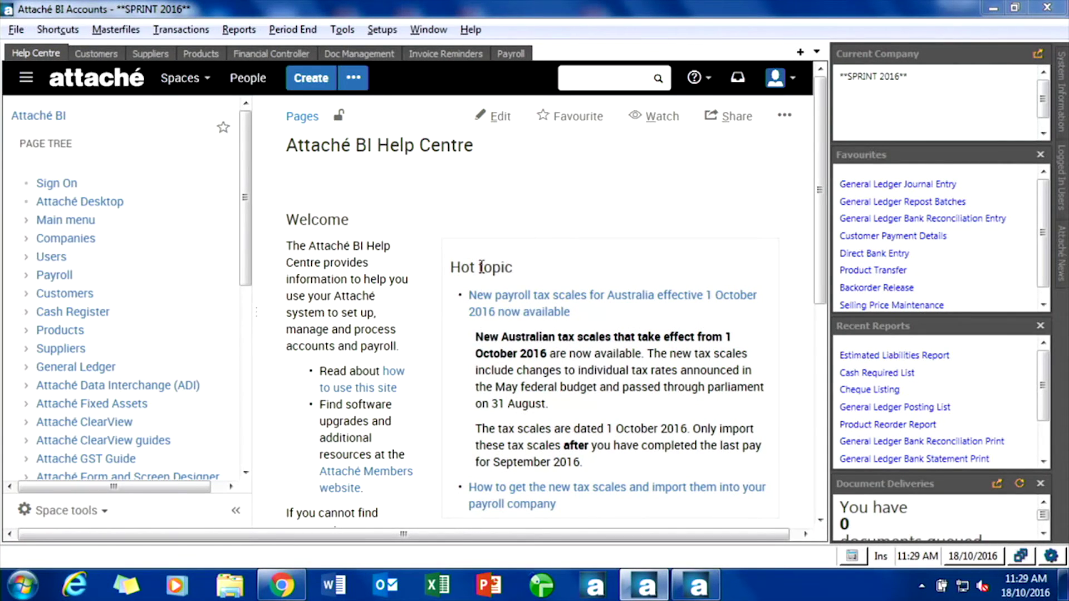
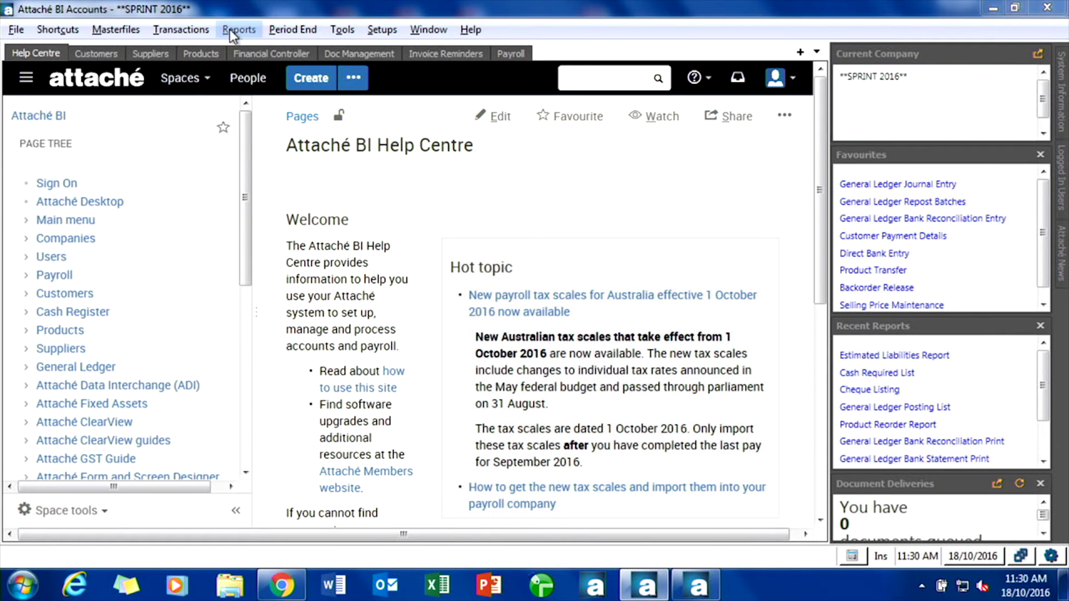
pyautogui.click(188, 31)
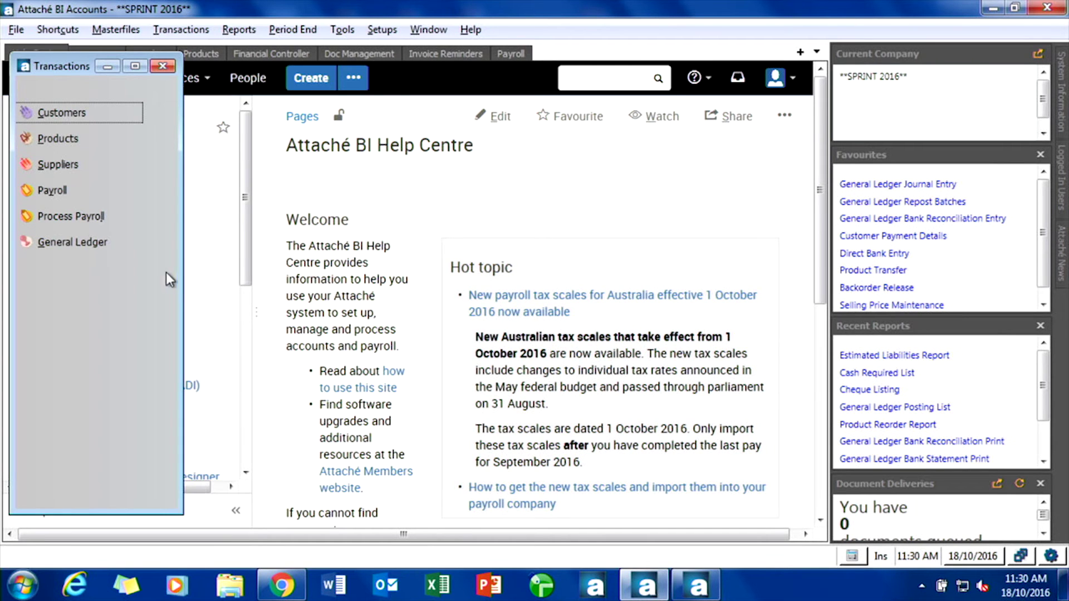
pyautogui.click(78, 139)
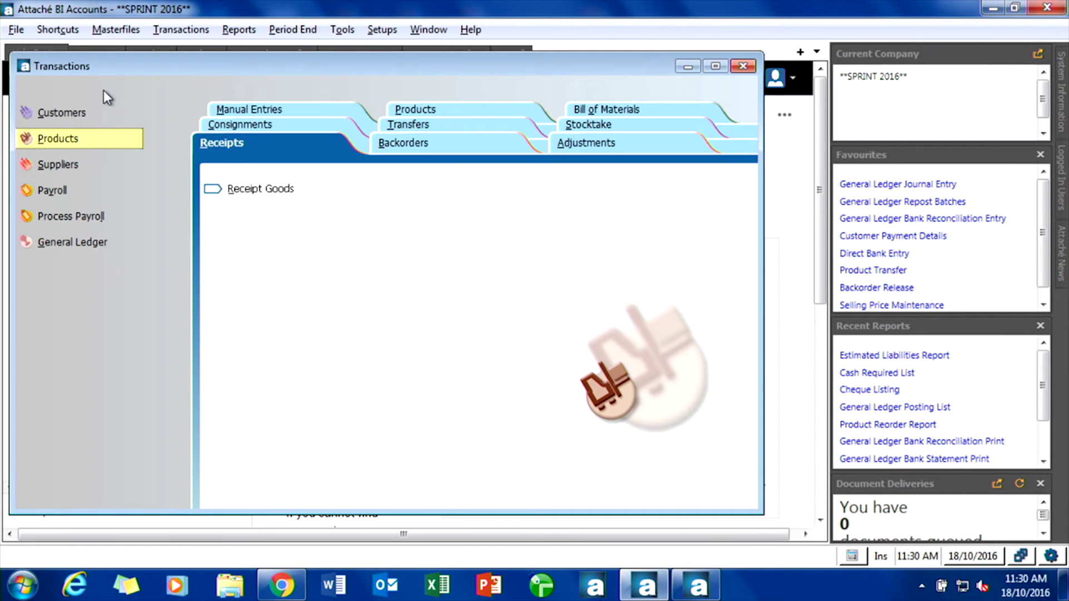
pyautogui.click(744, 67)
# Step: Open the supplier transactions, and open the service RENT for maintenance from the services masterfile
pyautogui.click(200, 29)
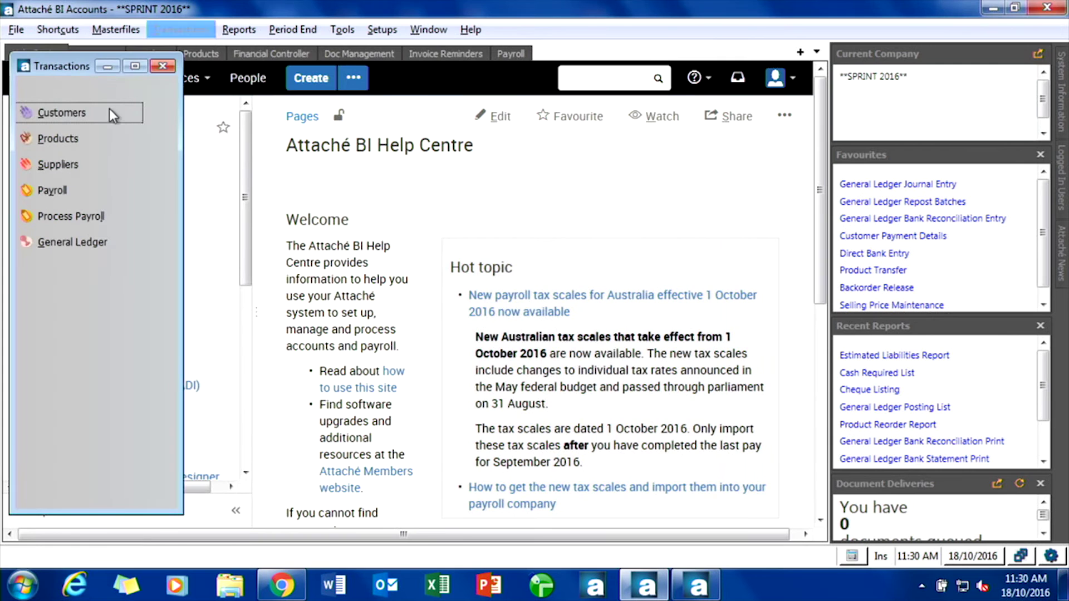
pyautogui.click(73, 164)
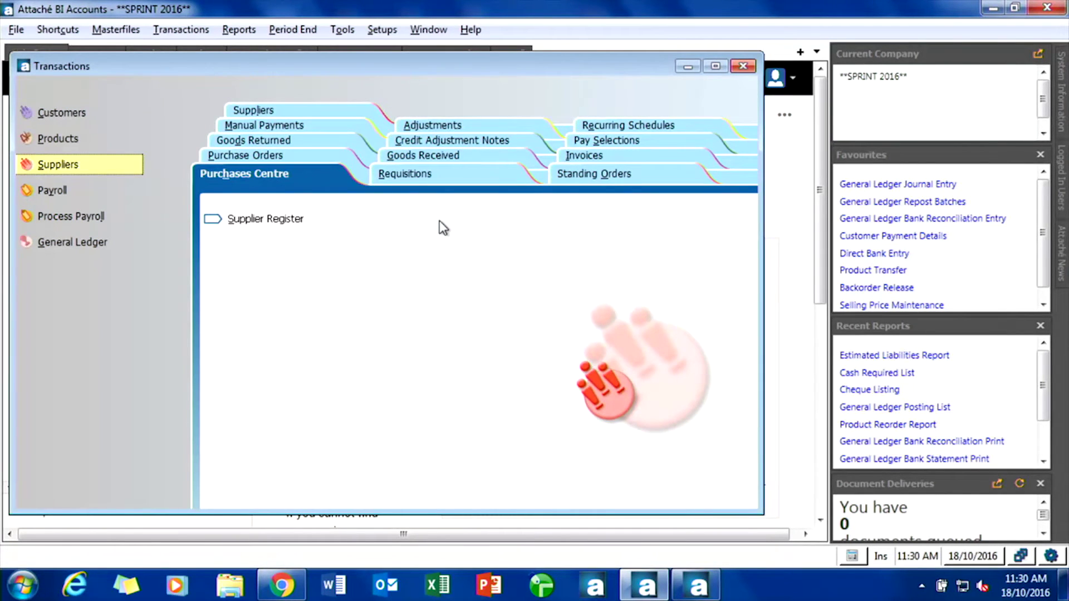
pyautogui.click(111, 30)
pyautogui.click(100, 167)
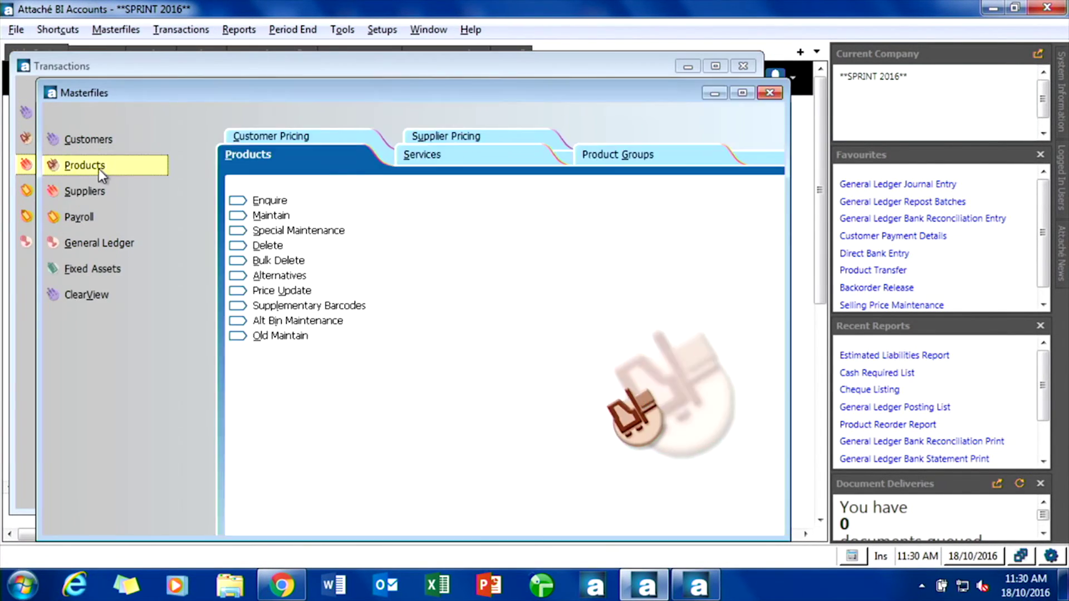
pyautogui.click(448, 152)
pyautogui.click(316, 215)
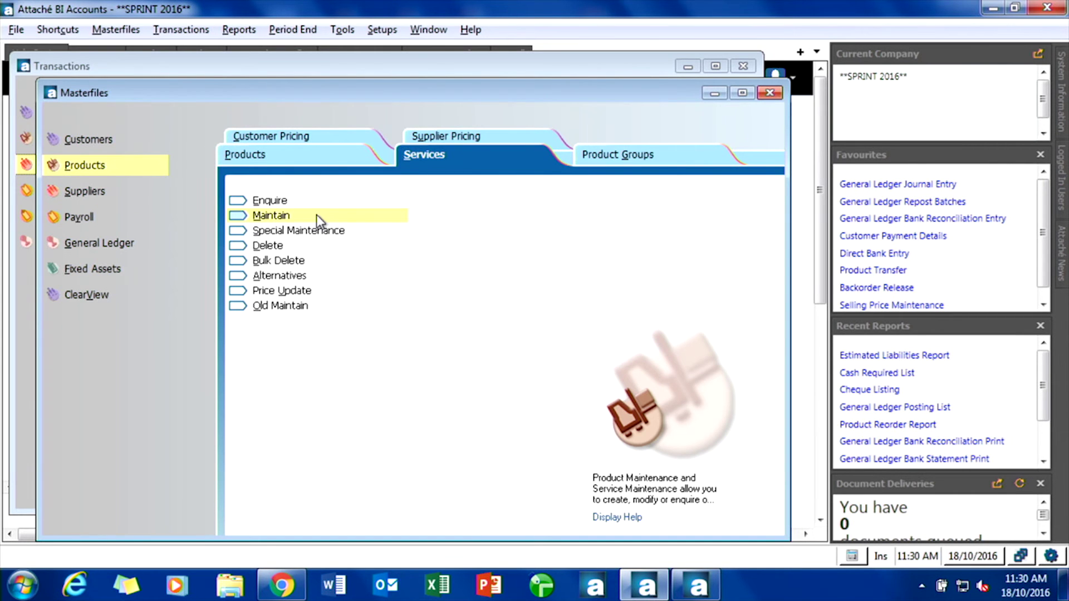
pyautogui.click(316, 215)
pyautogui.write('RENT')
pyautogui.press('Return')
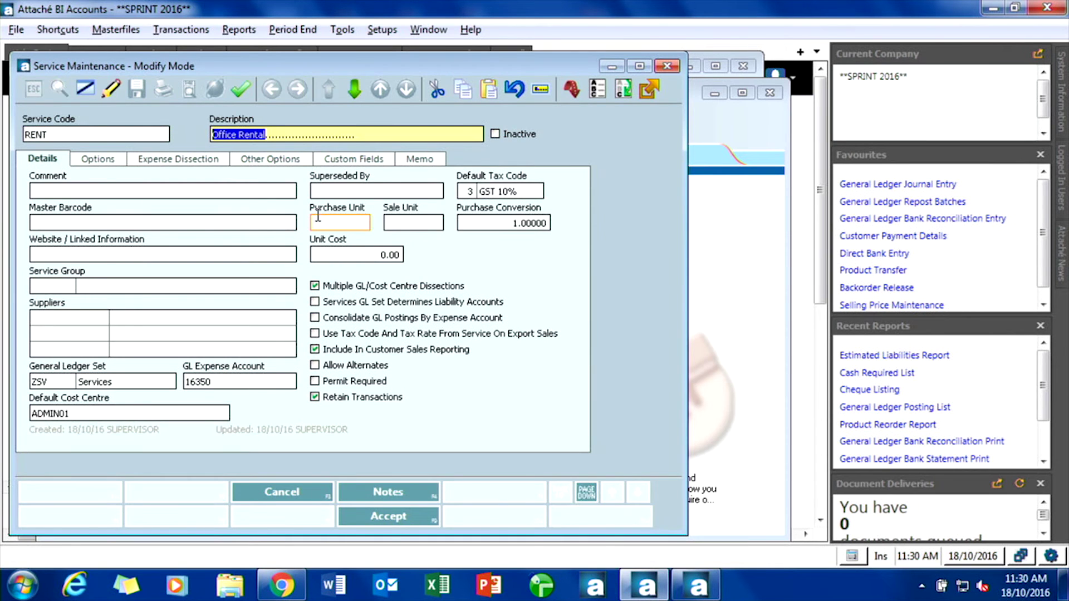
# Step: Review how RENT's expense dissection splits postings across cost centres, accept the service record, and close the masterfiles
pyautogui.press('pagedown')
pyautogui.press('pagedown')
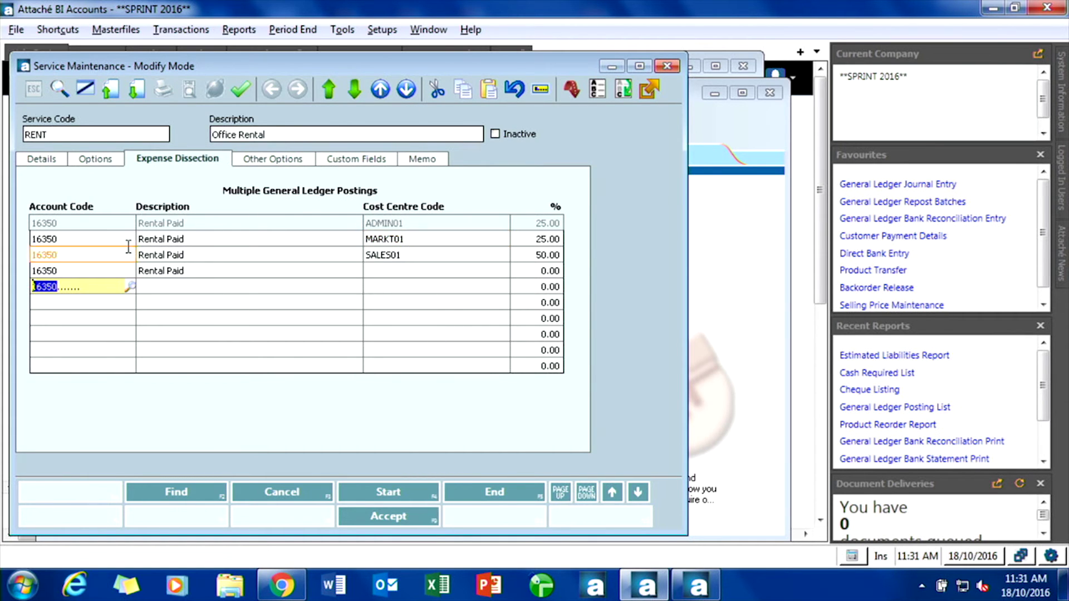
pyautogui.click(397, 522)
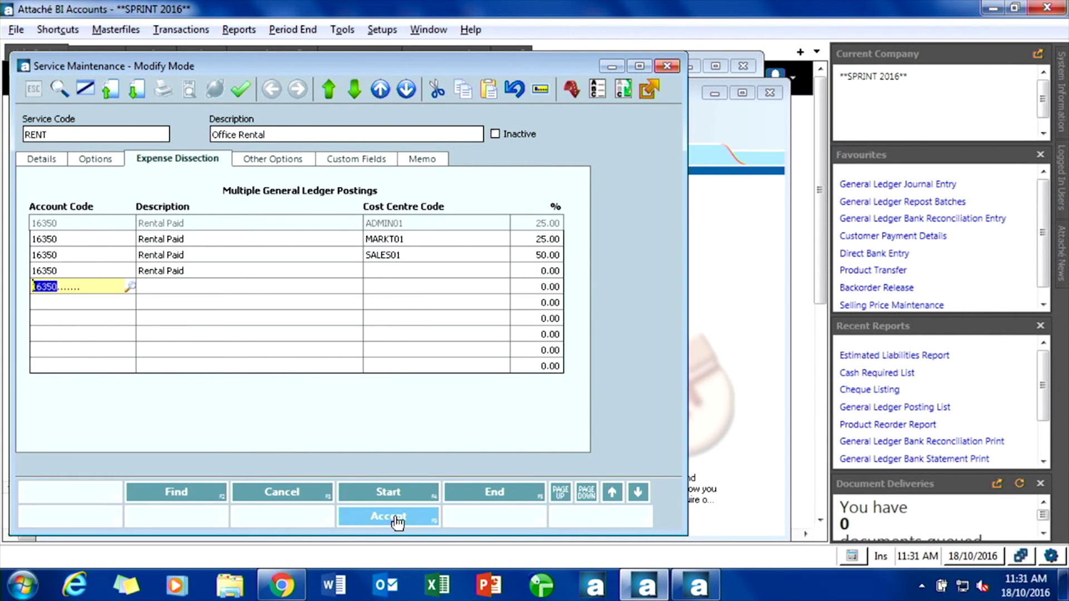
pyautogui.press('Escape')
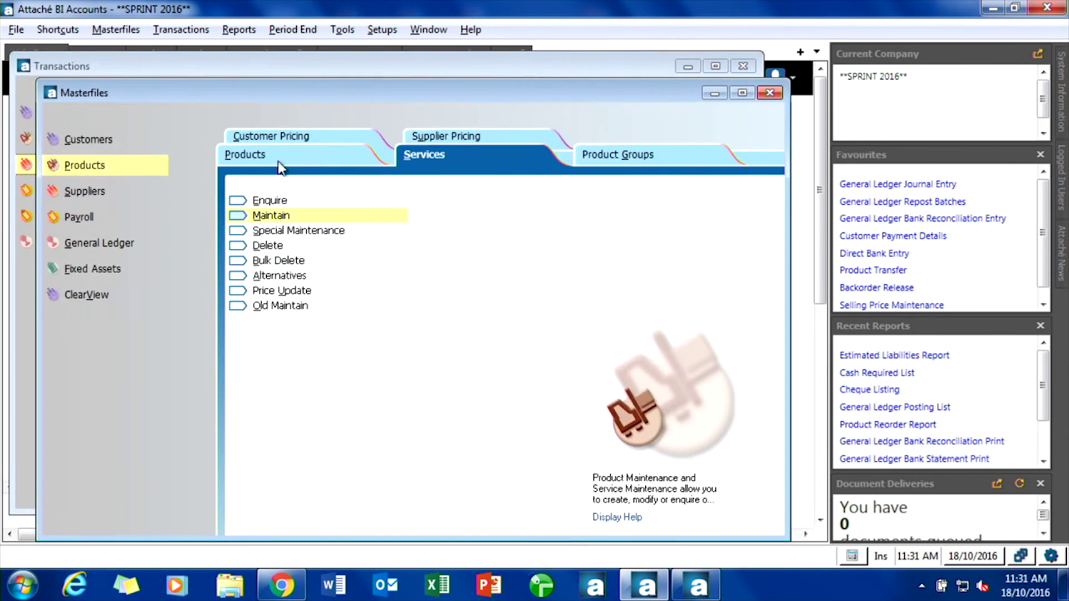
pyautogui.press('Escape')
# Step: Create a supplier standing order for NAYLOR with purchase order number TEMPLATE, keeping the default order details
pyautogui.click(591, 174)
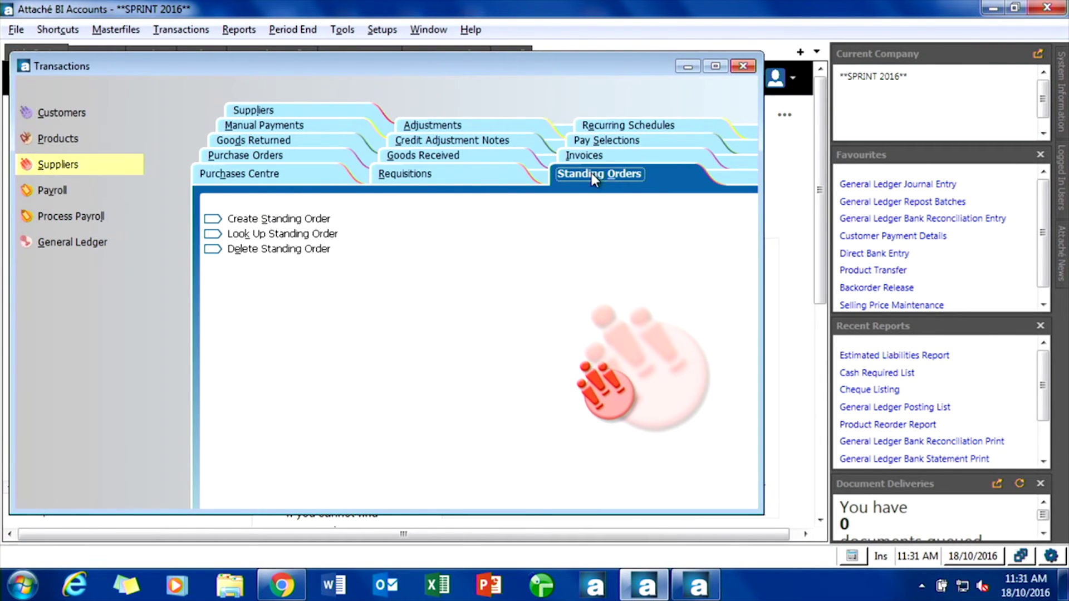
pyautogui.click(331, 219)
pyautogui.write('N')
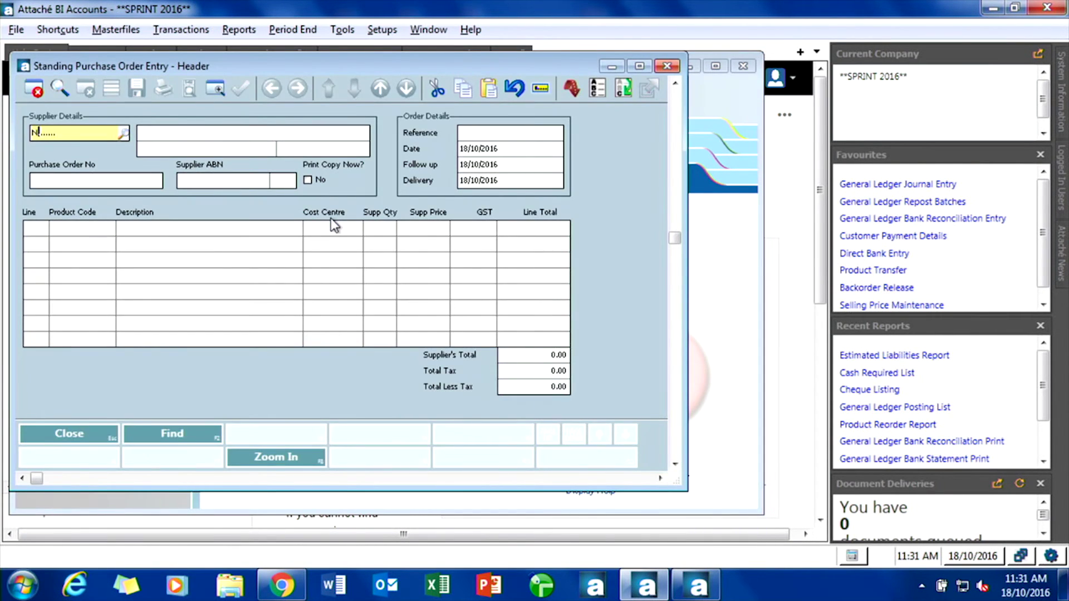
pyautogui.write('AYLOR')
pyautogui.press('Return')
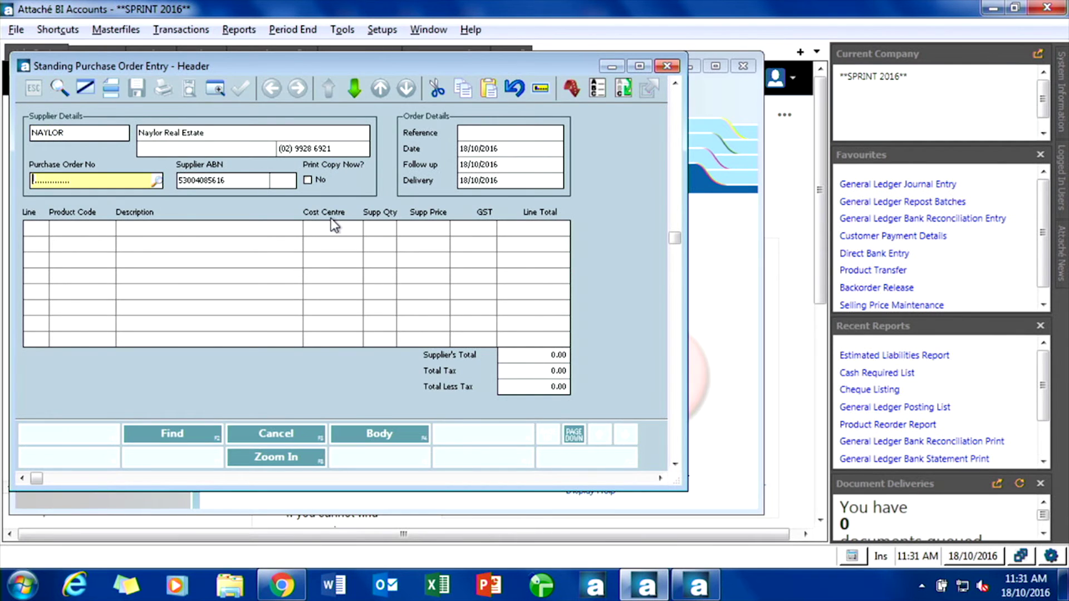
pyautogui.write('TEMPLATE')
pyautogui.press('Return')
pyautogui.press('Return')
pyautogui.press('Return')
pyautogui.press('Return')
pyautogui.press('Return')
pyautogui.press('Return')
# Step: Add a RENT service line to the standing order with a line total of 10000
pyautogui.write('RENT')
pyautogui.press('Return')
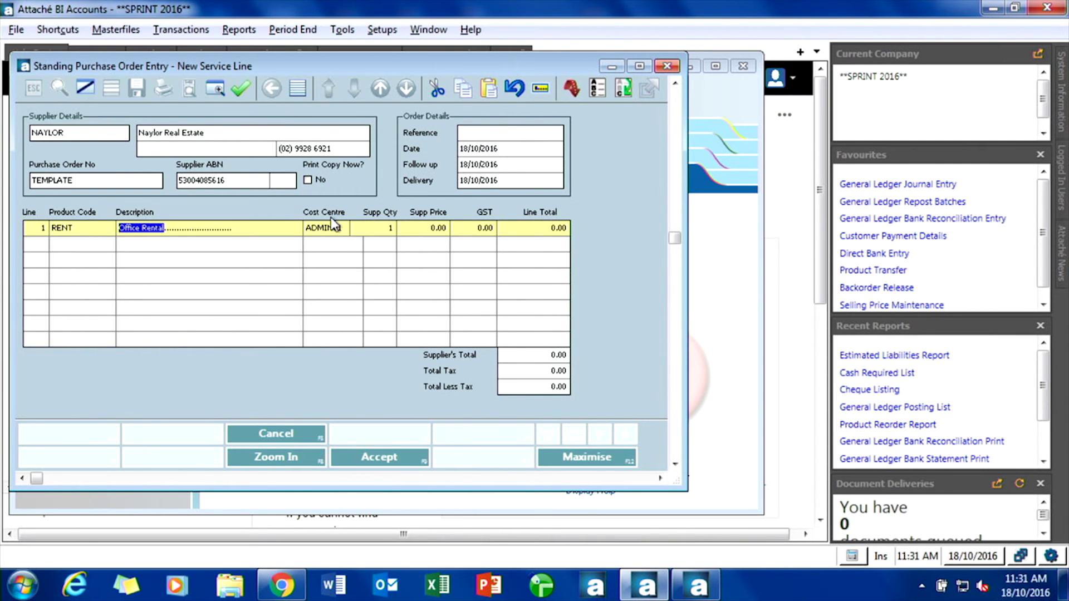
pyautogui.press('Return')
pyautogui.press('Return')
pyautogui.press('Return')
pyautogui.press('Return')
pyautogui.press('Return')
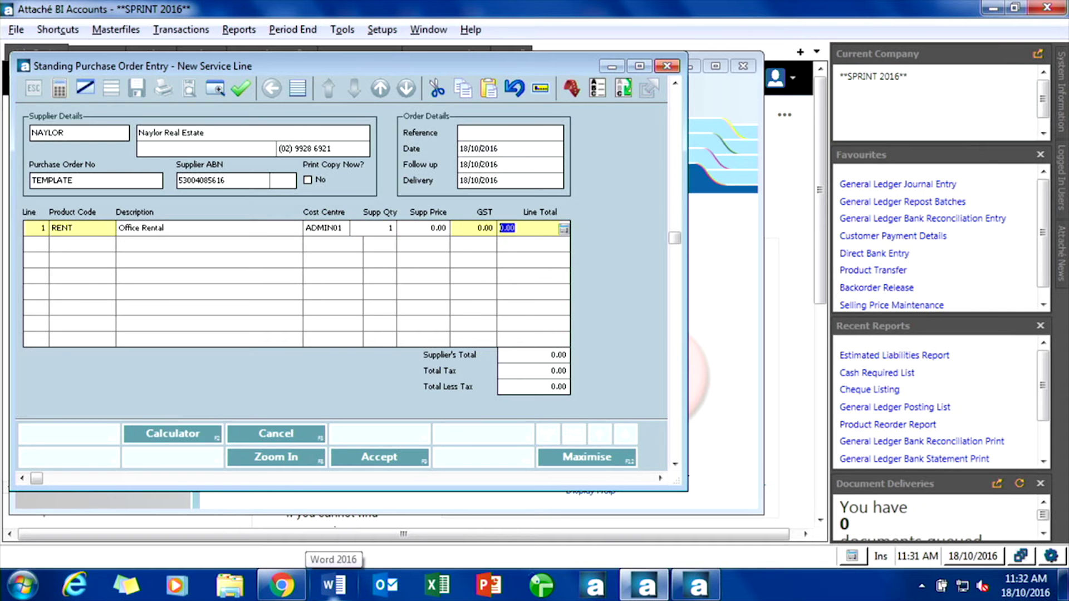
pyautogui.write('10000')
pyautogui.press('Return')
pyautogui.press('Return')
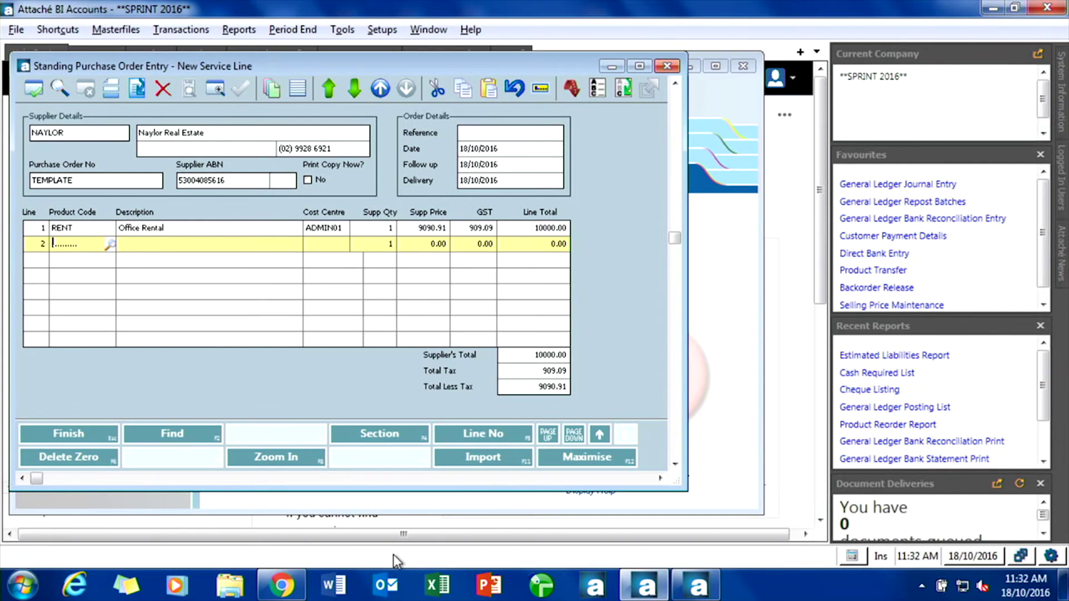
# Step: Finish the order lines, accept the standing order, and close the entry form
pyautogui.press('Escape')
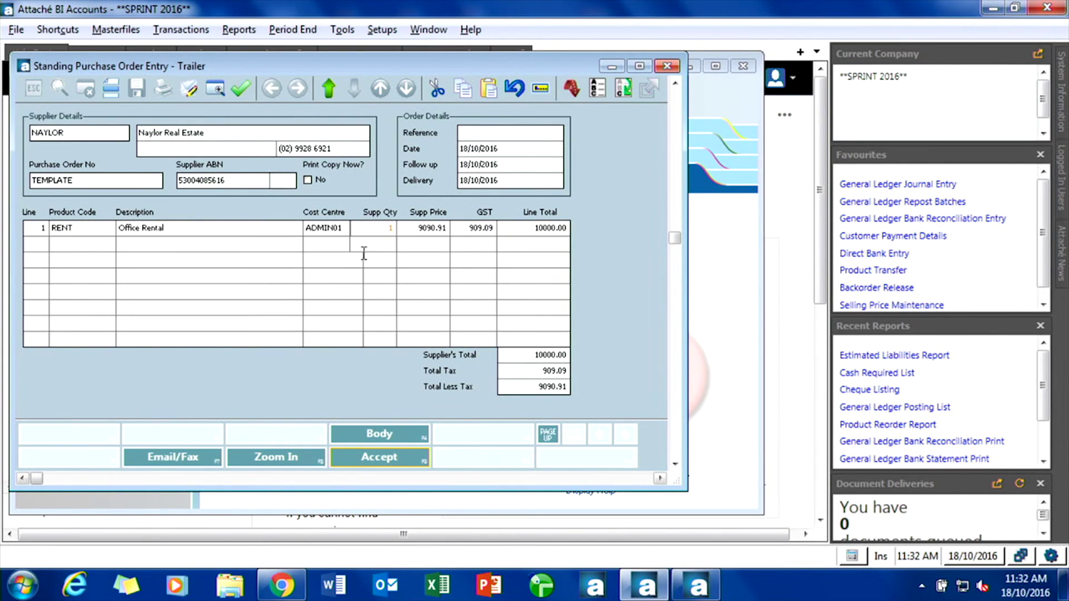
pyautogui.click(376, 459)
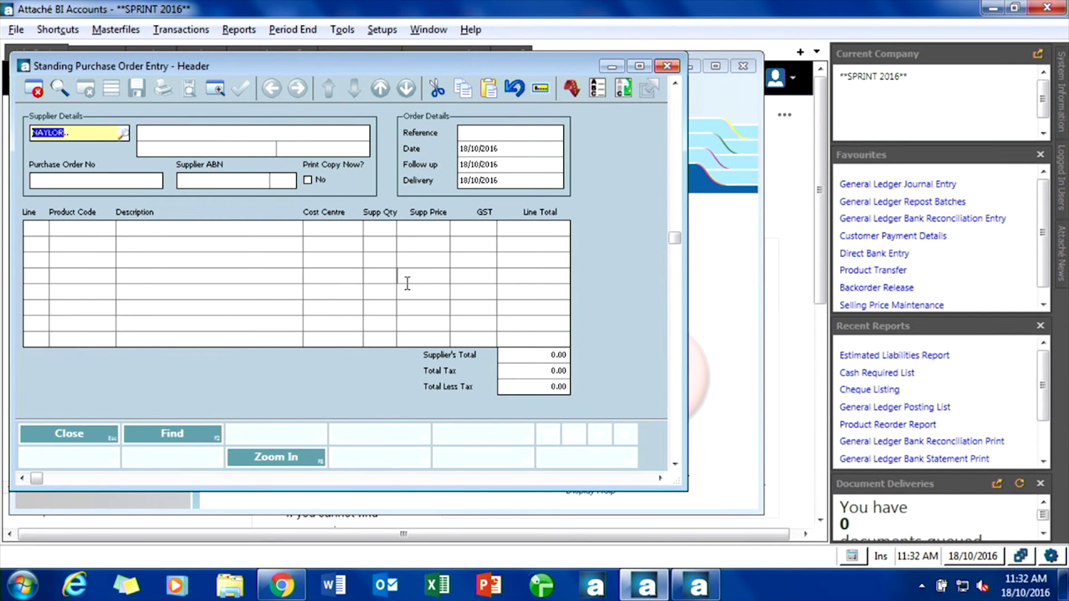
pyautogui.press('Escape')
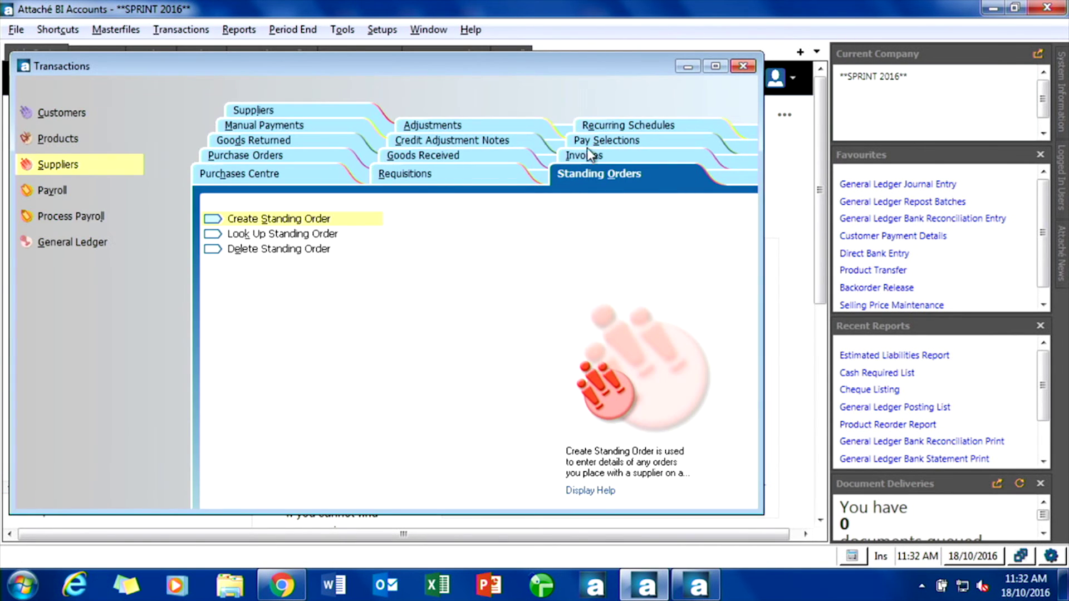
# Step: Start a recurring supplier schedule for NAYLOR with reference RENT, description Monthly Rent, and standing purchase order TEMPLATE
pyautogui.click(599, 127)
pyautogui.click(269, 233)
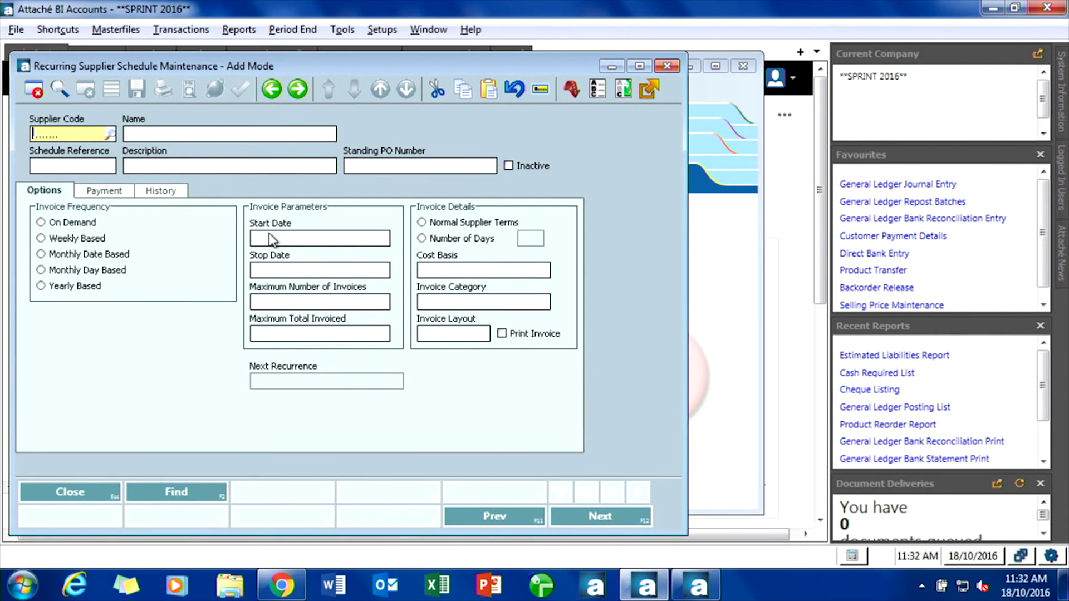
pyautogui.write('NAYLOR')
pyautogui.press('Tab')
pyautogui.write('RE')
pyautogui.write('NT')
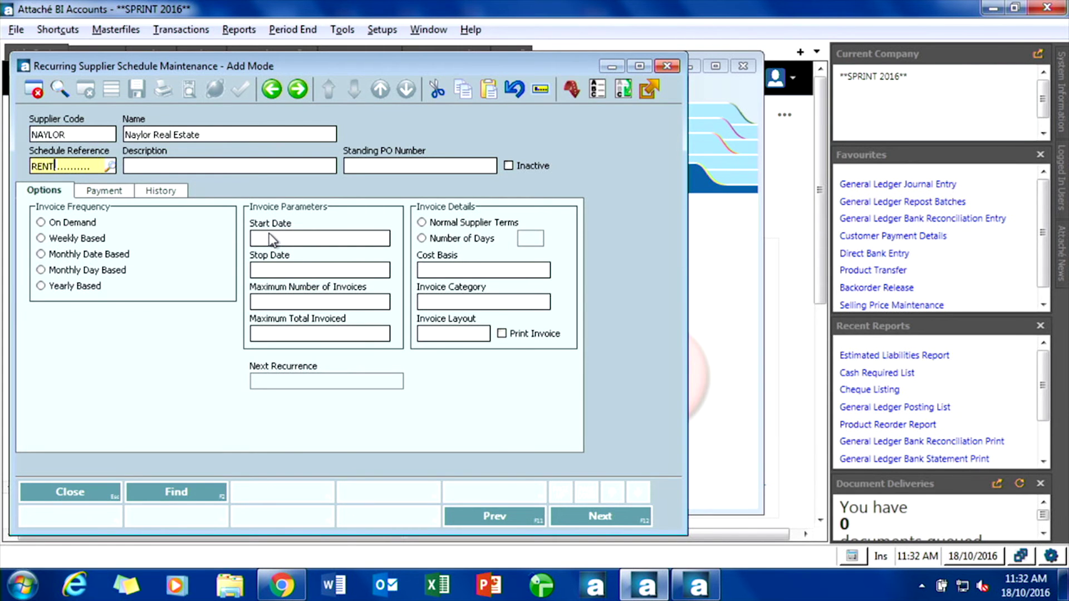
pyautogui.press('Tab')
pyautogui.write('Monthly Rent')
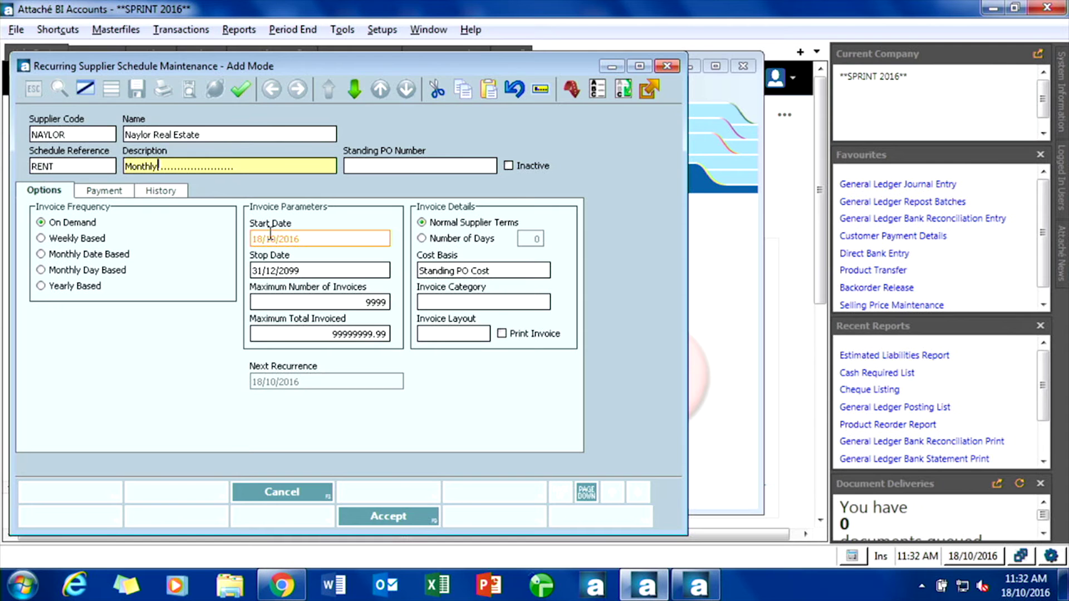
pyautogui.press('Tab')
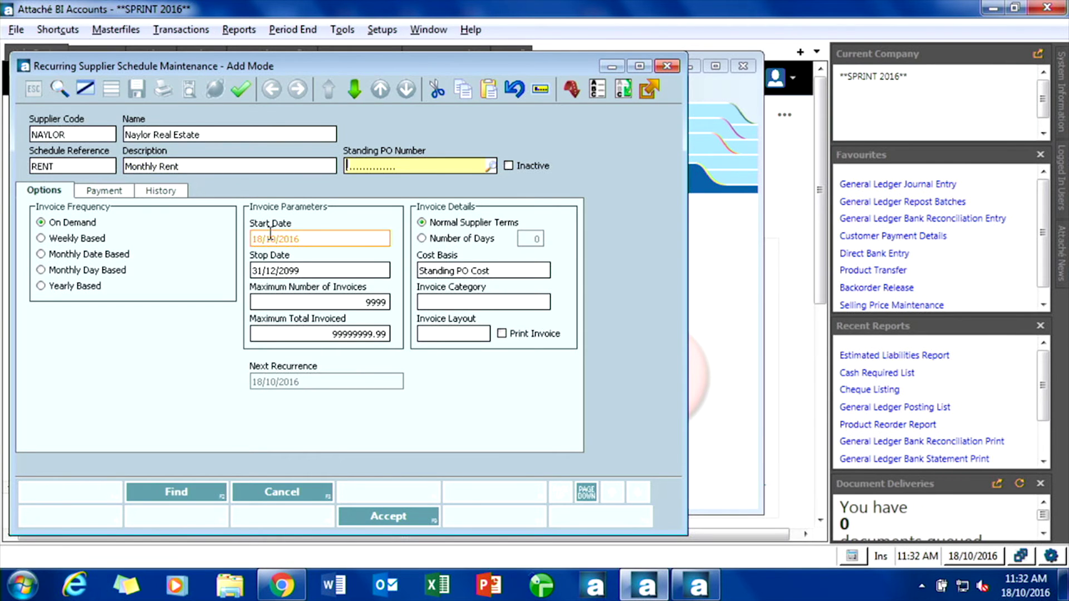
pyautogui.press('F2')
pyautogui.press('Return')
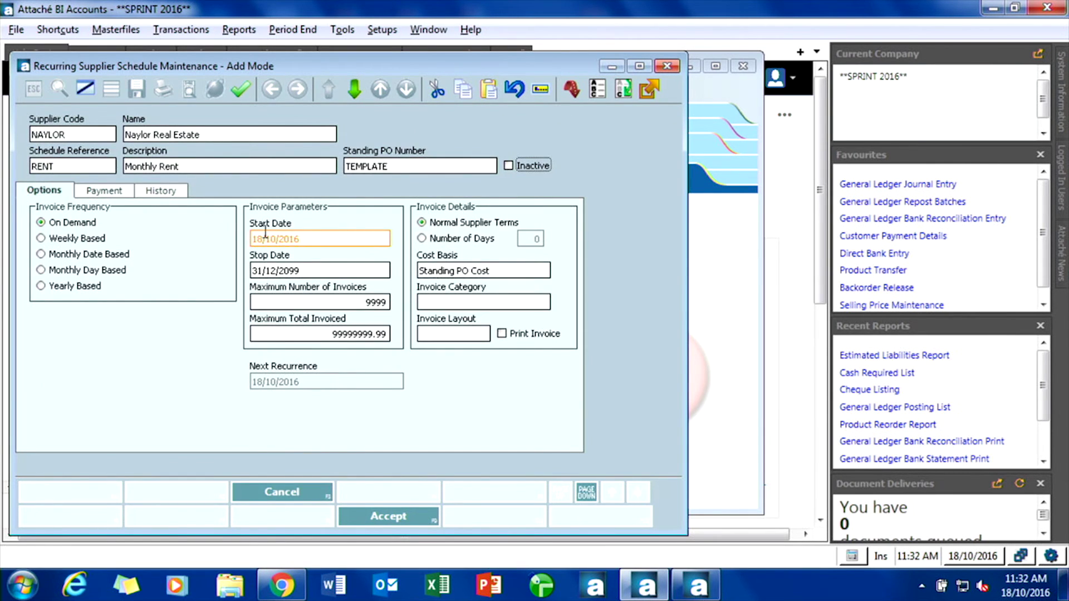
# Step: Compare the Weekly, Monthly Day and Monthly Date invoice frequencies for the schedule, and return it to On Demand
pyautogui.click(66, 239)
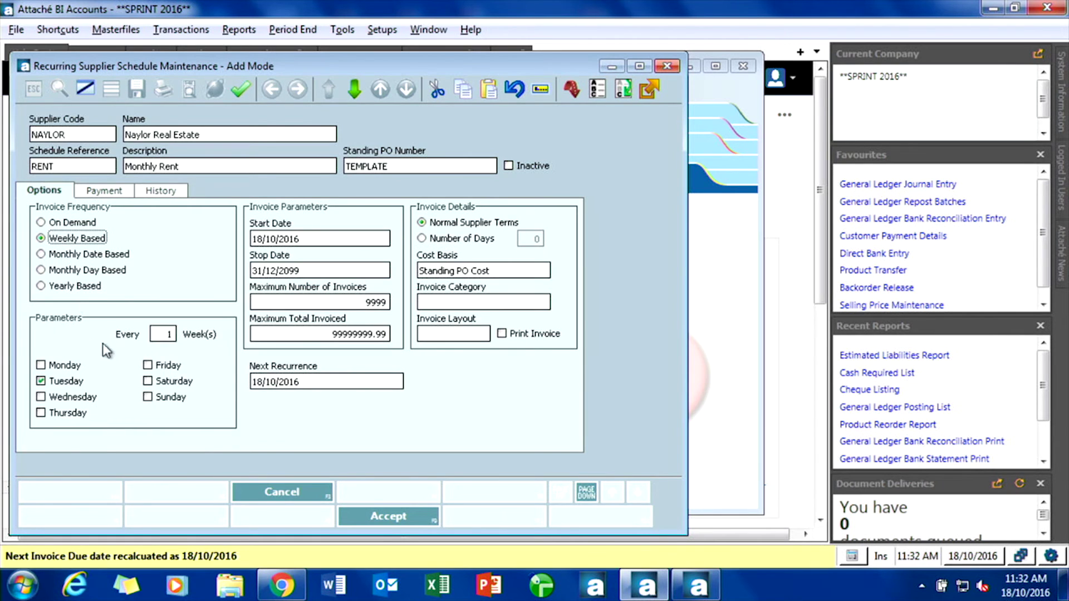
pyautogui.click(65, 271)
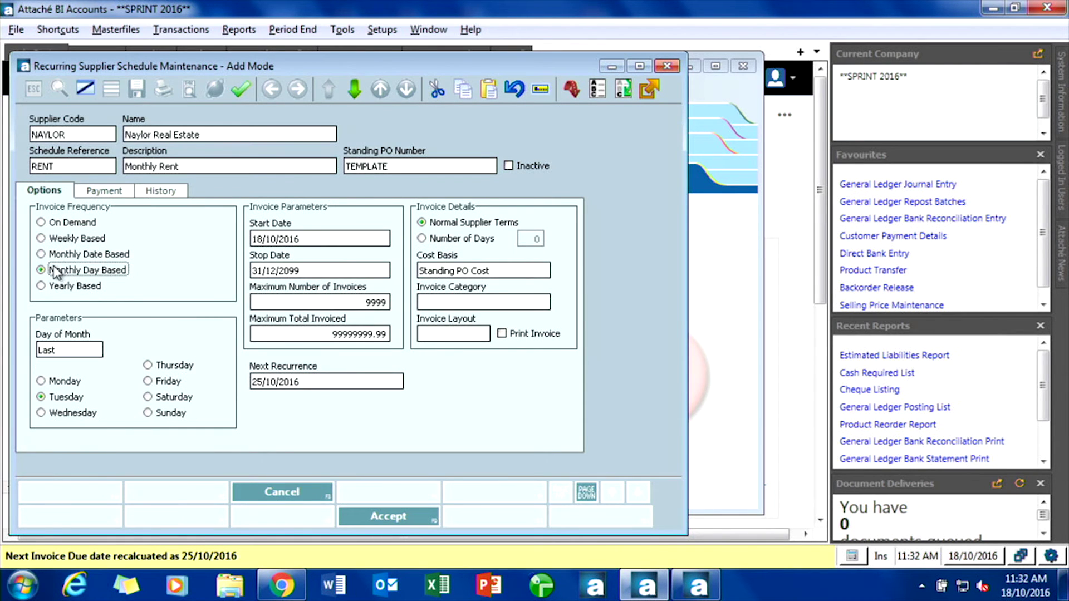
pyautogui.click(60, 256)
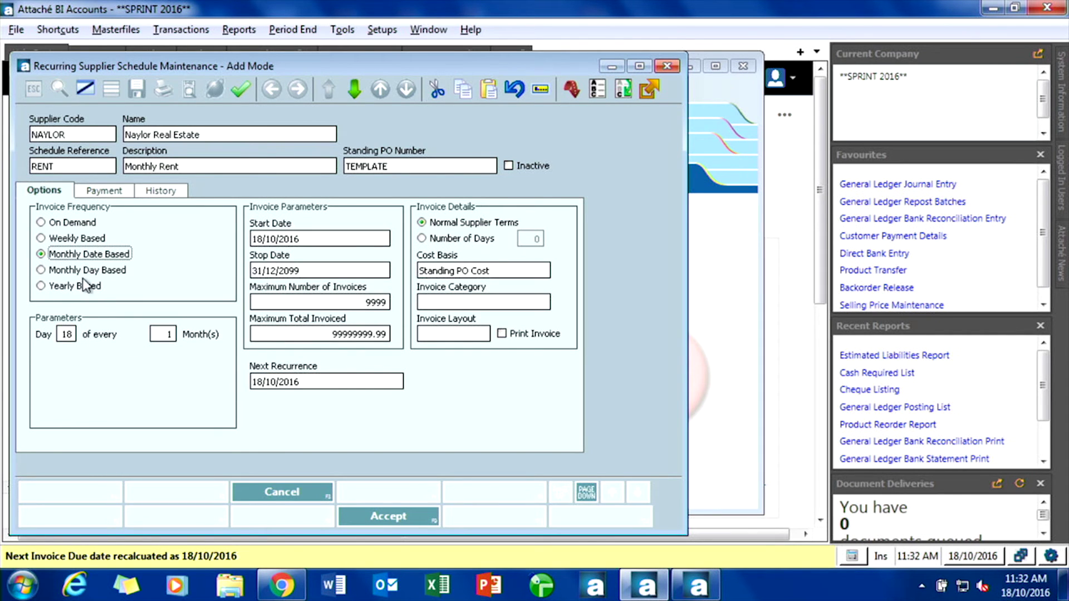
pyautogui.click(81, 271)
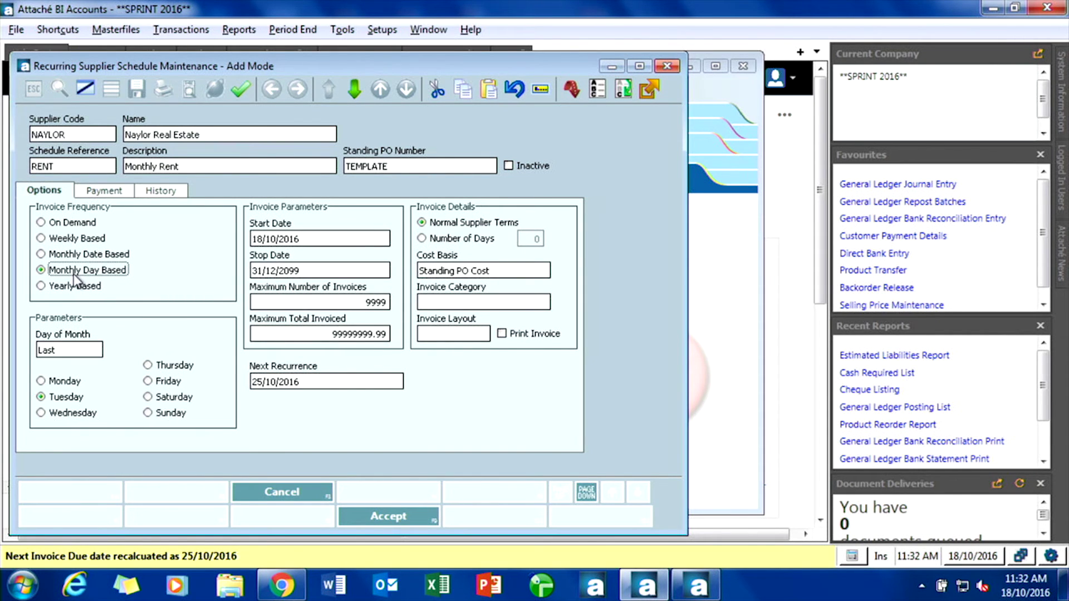
pyautogui.click(69, 256)
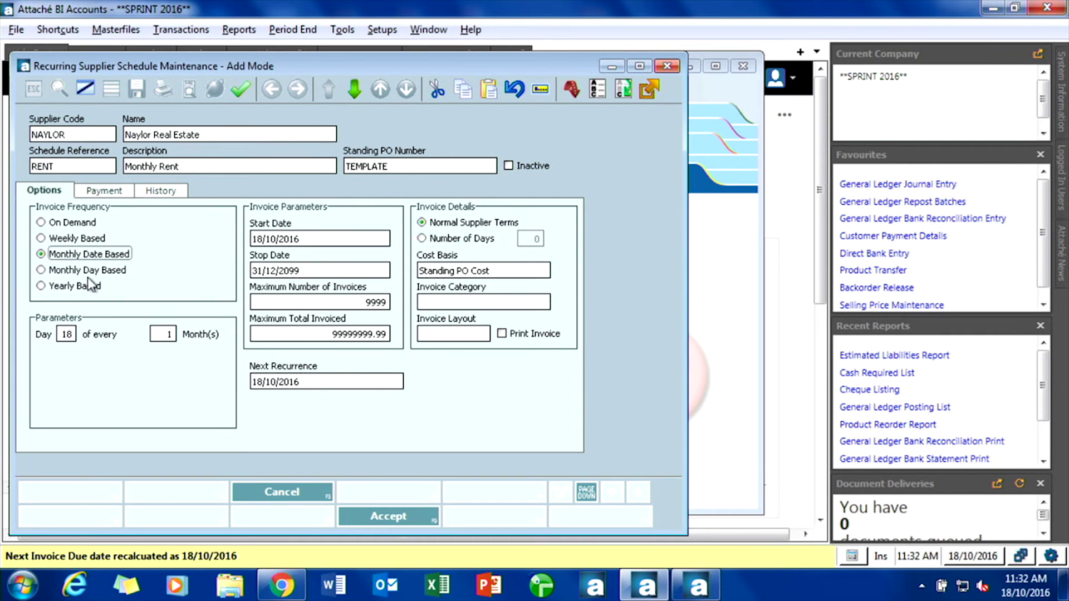
pyautogui.click(59, 222)
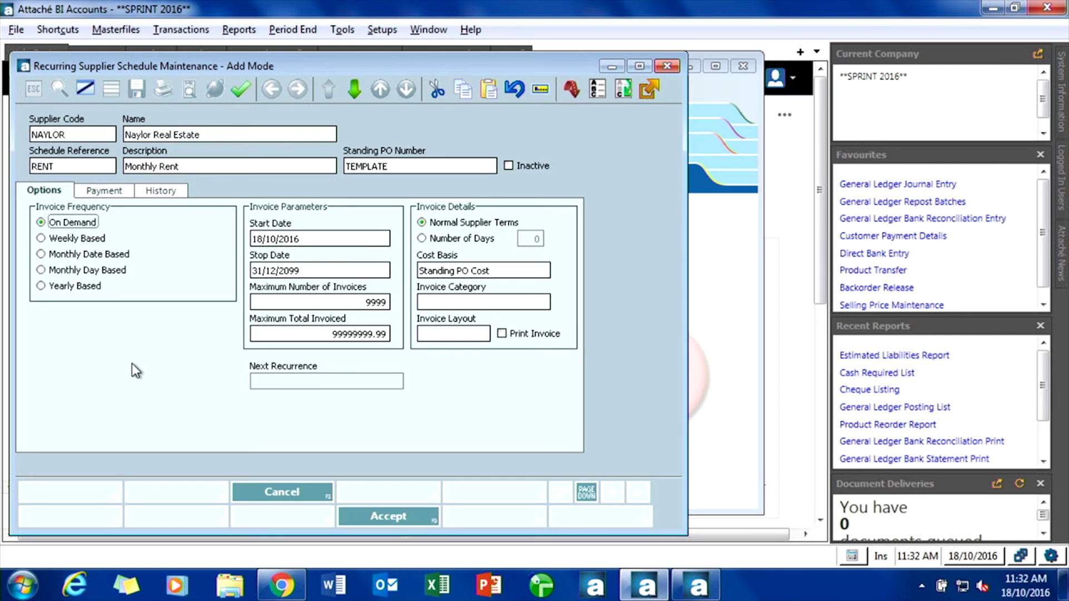
# Step: Check the schedule's stop date and payment options, accept the recurring schedule, and close its maintenance form
pyautogui.click(333, 271)
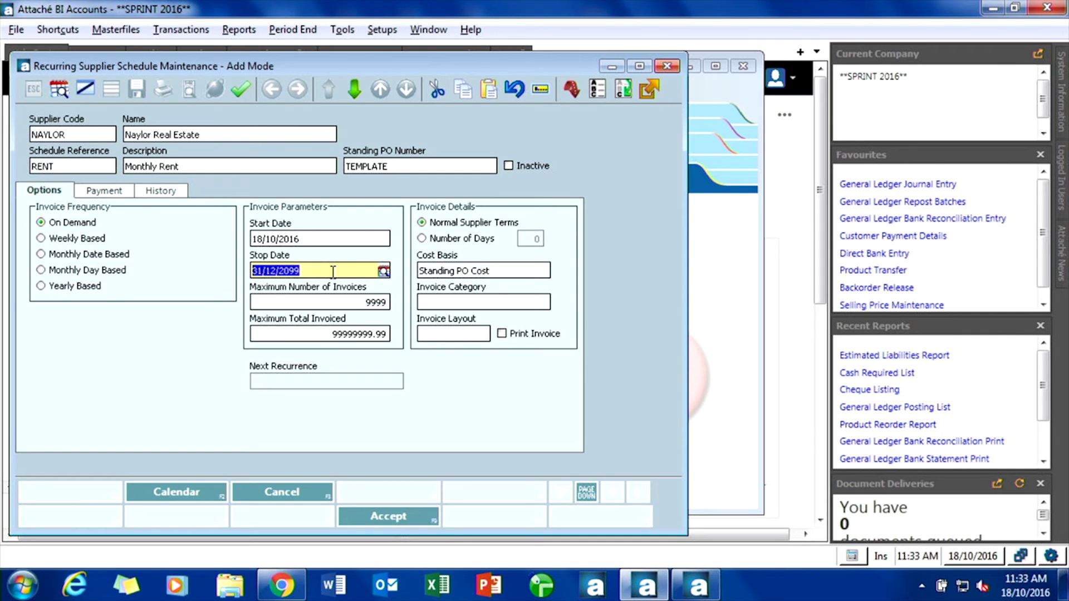
pyautogui.press('pagedown')
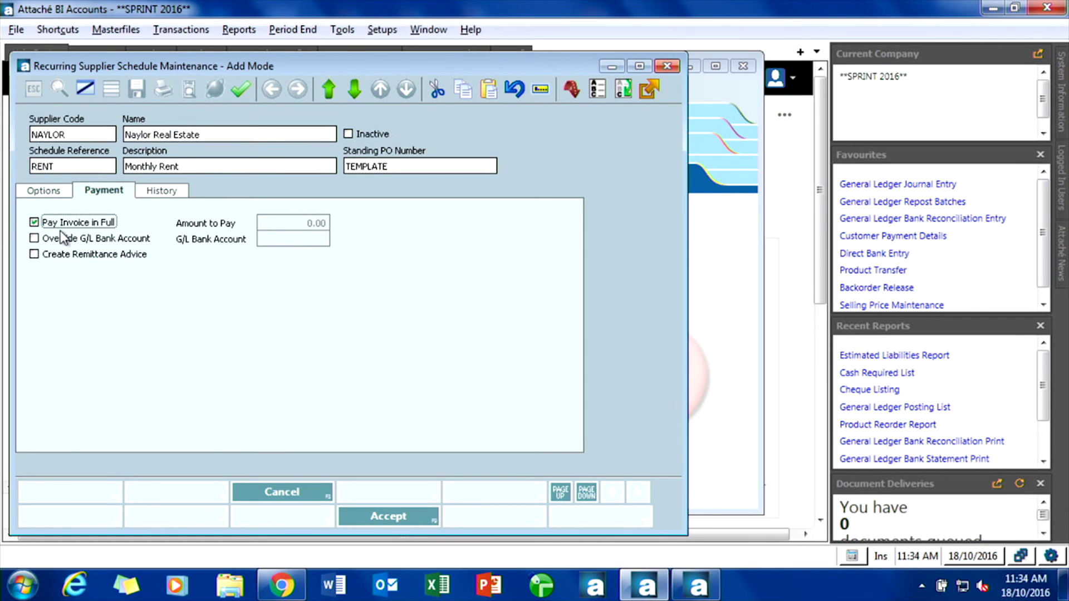
pyautogui.click(394, 520)
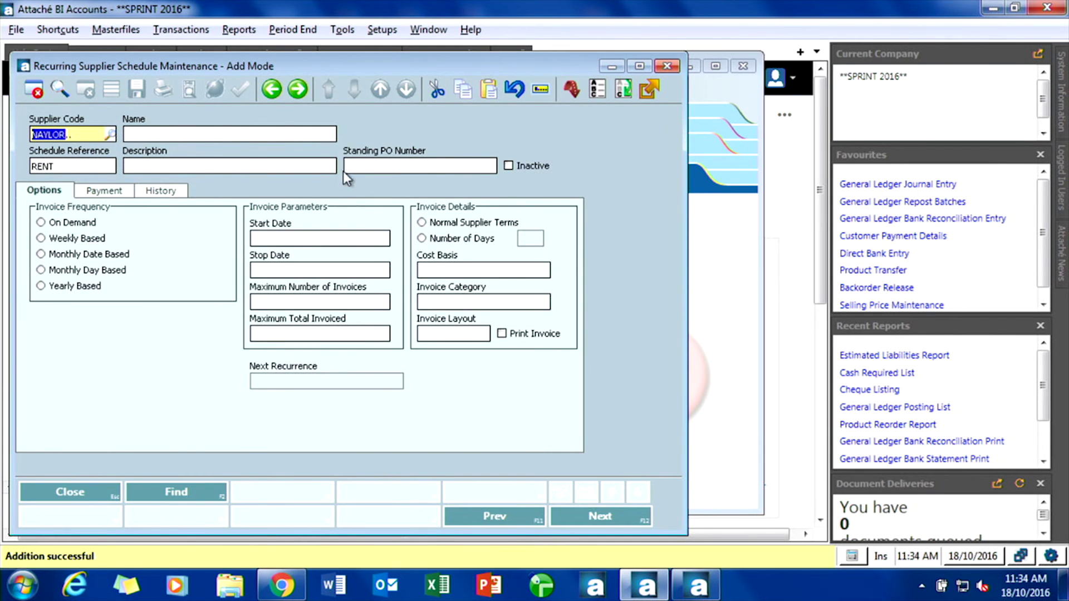
pyautogui.press('Escape')
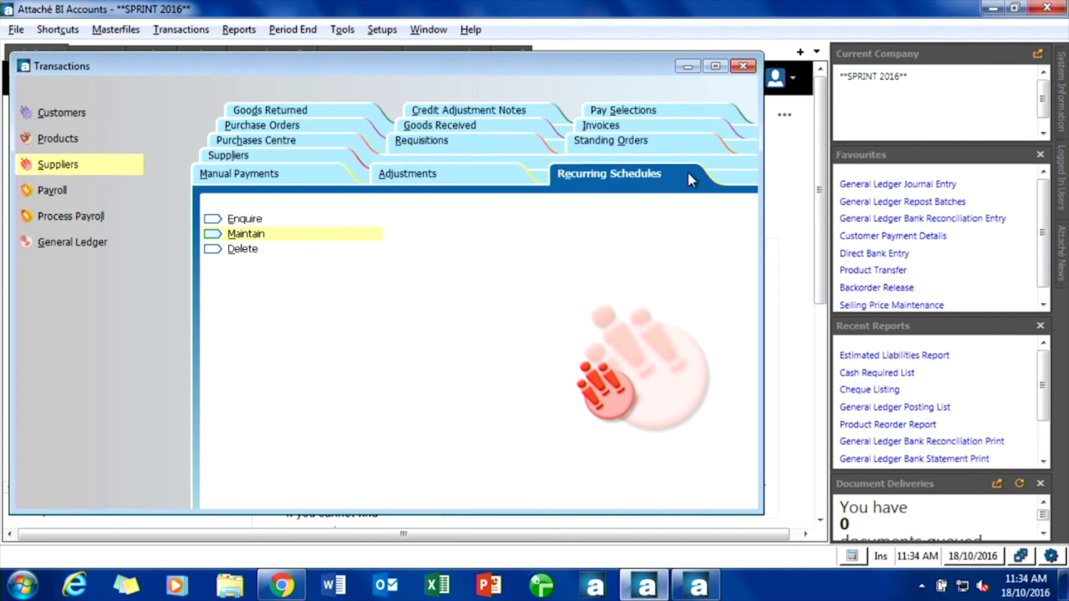
# Step: Start generating supplier recurring invoices and restrict the supplier range to NAYLOR
pyautogui.click(592, 128)
pyautogui.click(268, 264)
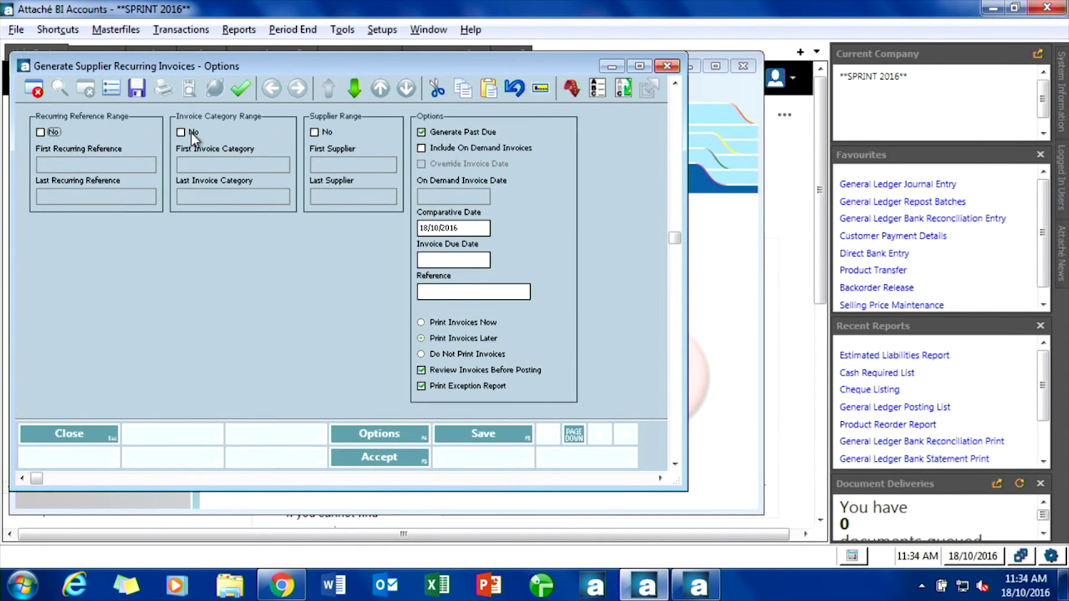
pyautogui.click(315, 132)
pyautogui.click(332, 164)
pyautogui.write('NAYLOR')
pyautogui.press('Tab')
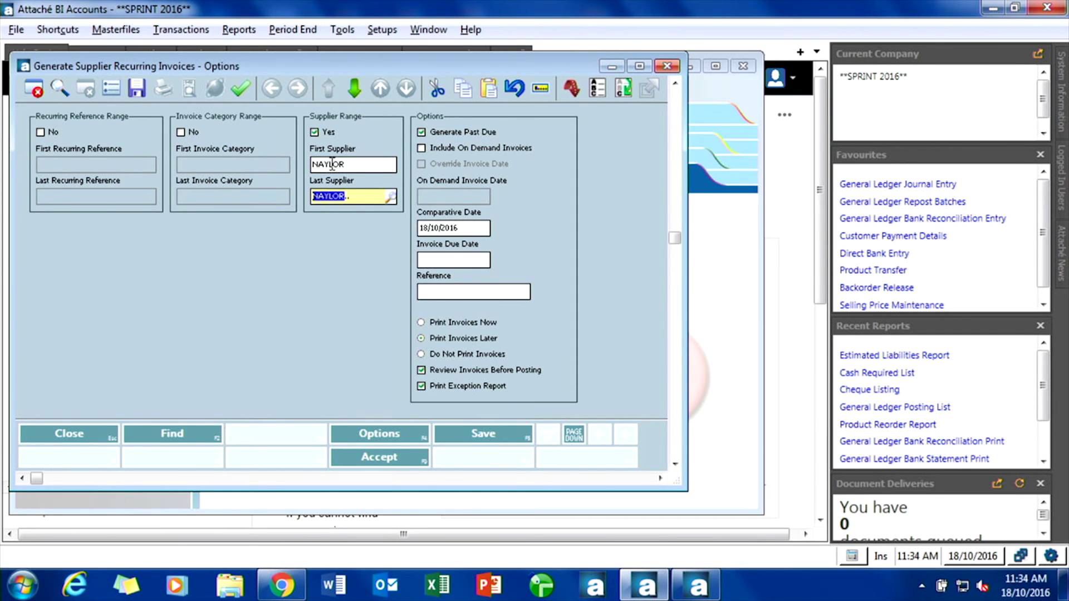
# Step: Include on demand invoices in the generation, check the output device settings, and accept the options
pyautogui.click(460, 148)
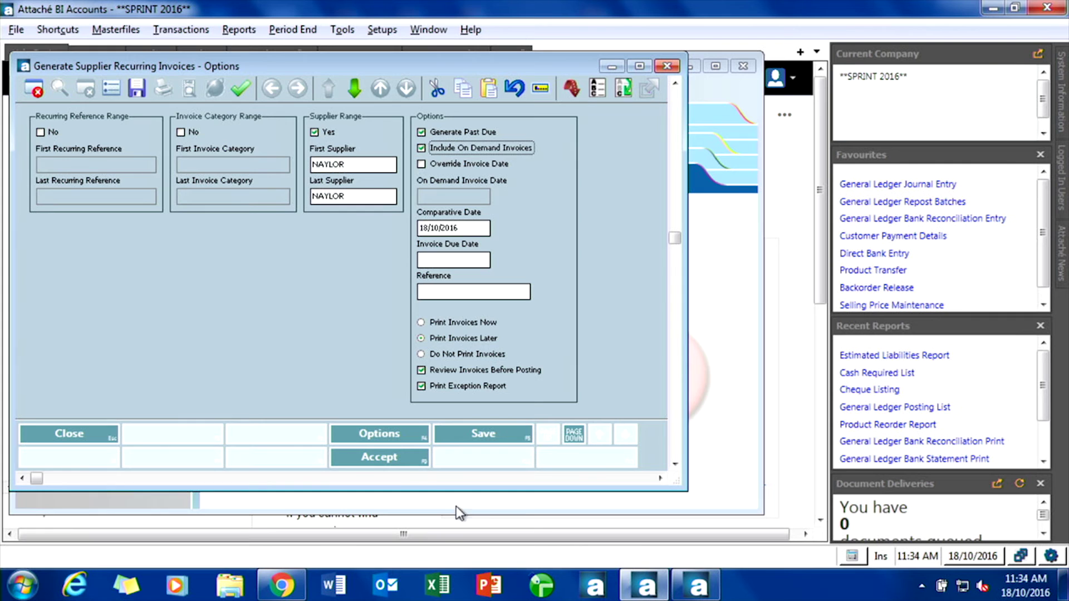
pyautogui.click(573, 435)
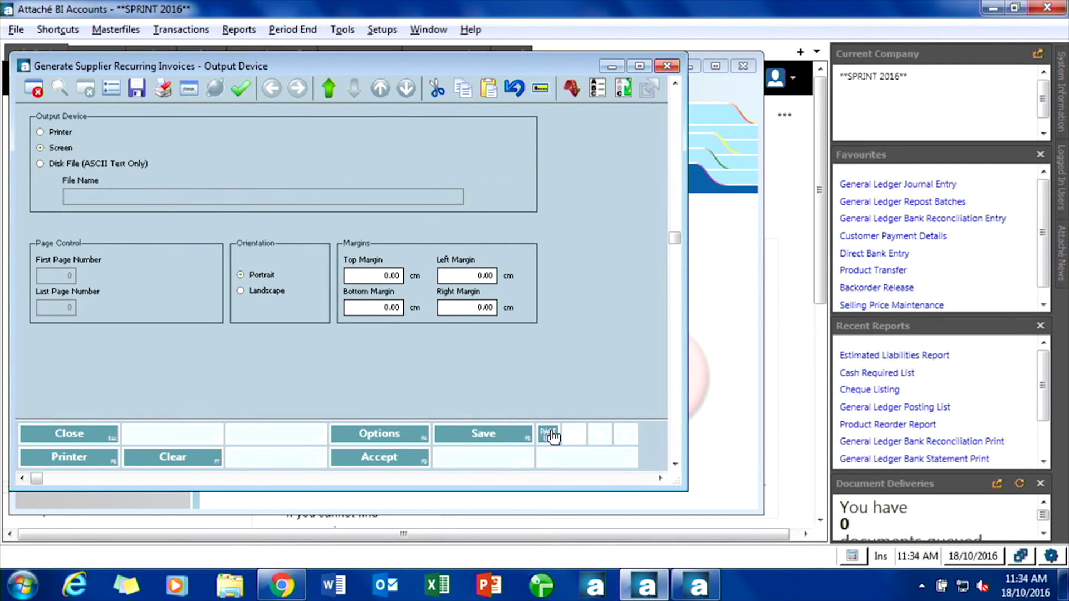
pyautogui.click(548, 434)
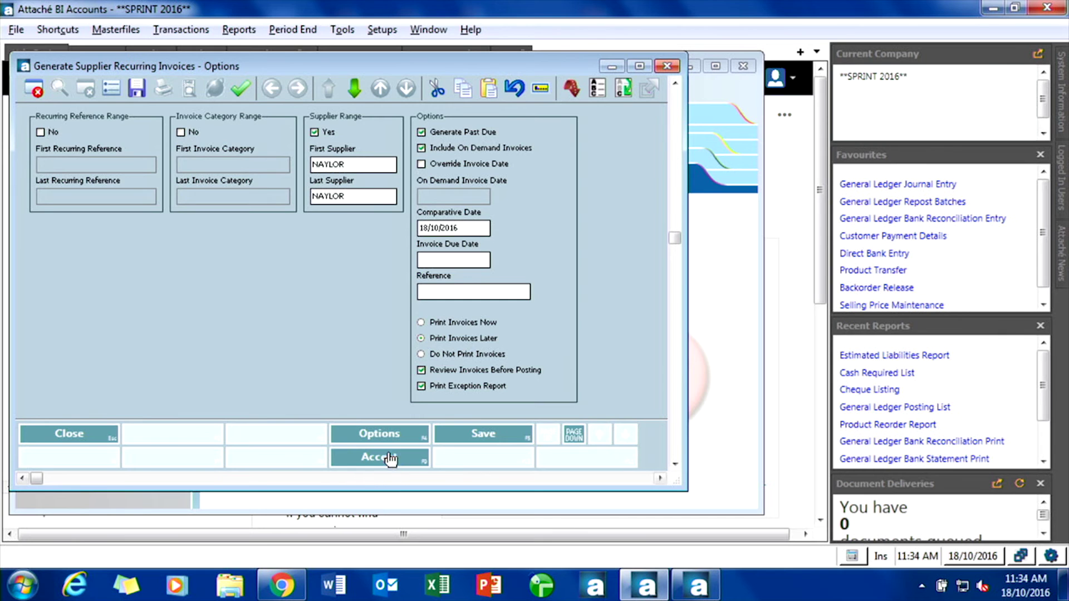
pyautogui.click(384, 459)
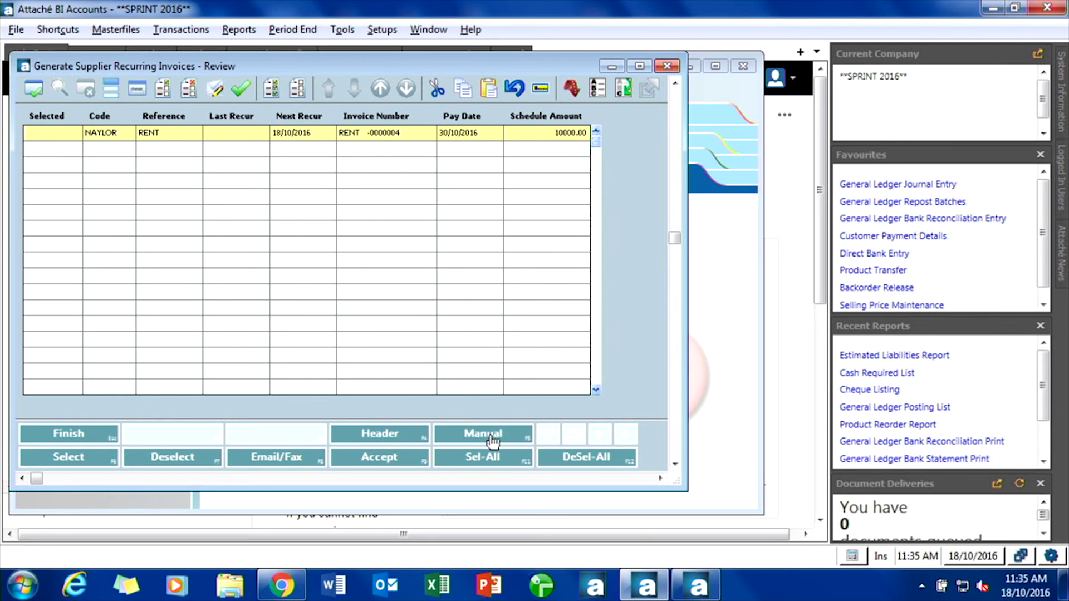
# Step: Change the invoice number in the header of the NAYLOR rent invoice to INVOICE 987
pyautogui.click(397, 435)
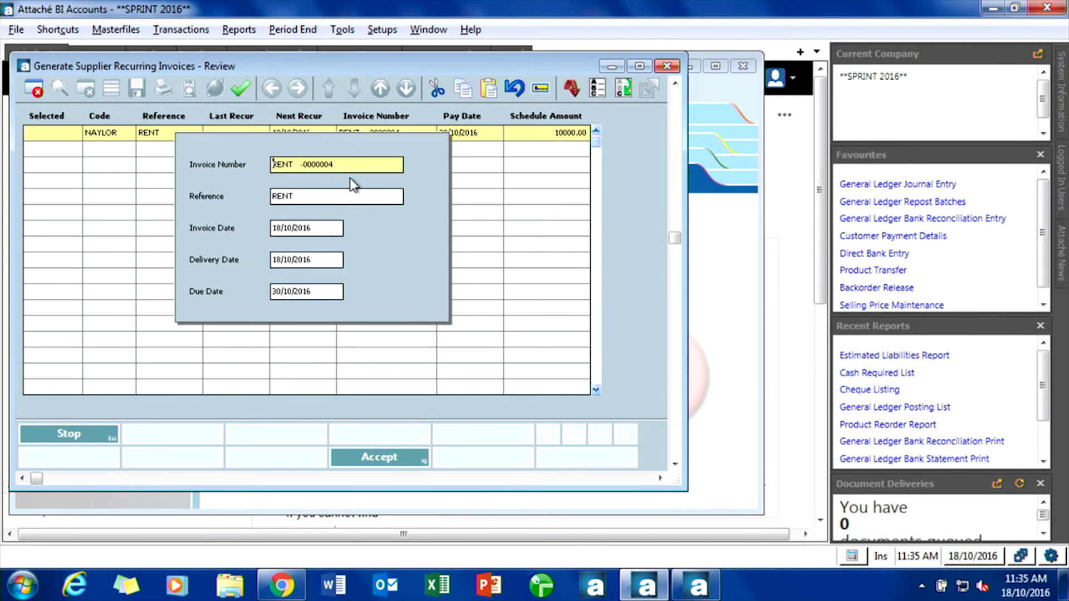
pyautogui.write('INV')
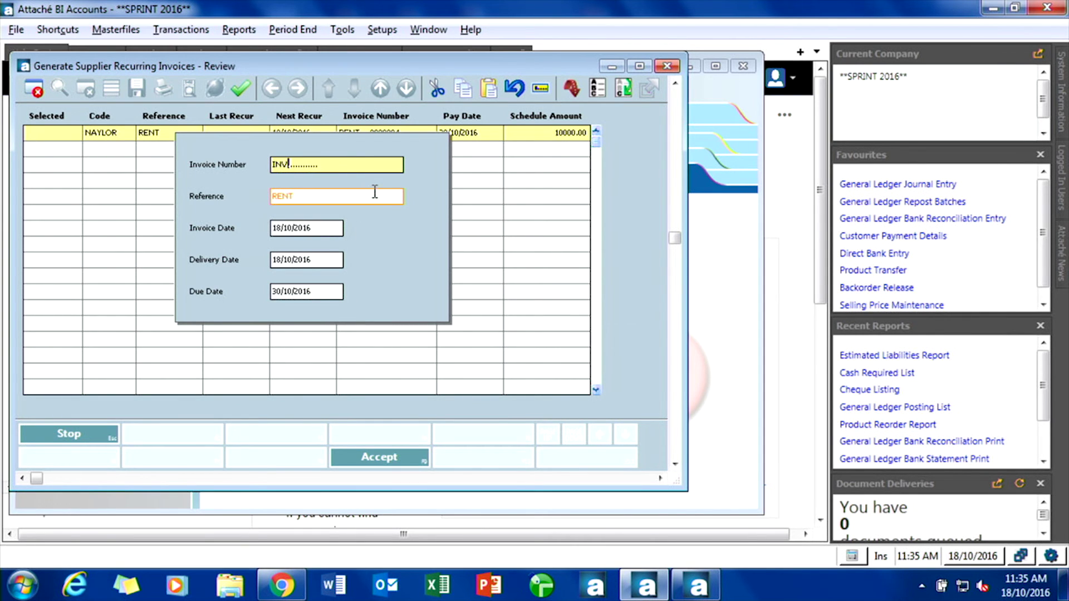
pyautogui.write('OICE 987')
pyautogui.click(416, 459)
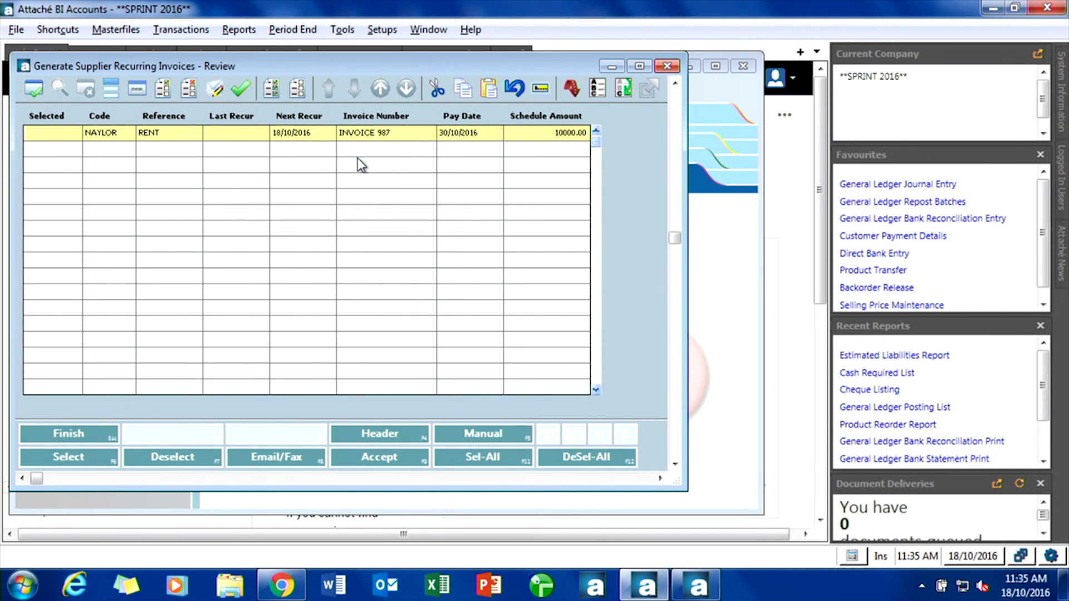
# Step: Select the NAYLOR rent invoice for generation, accept it, and close the recurring invoices form
pyautogui.click(41, 137)
pyautogui.click(391, 459)
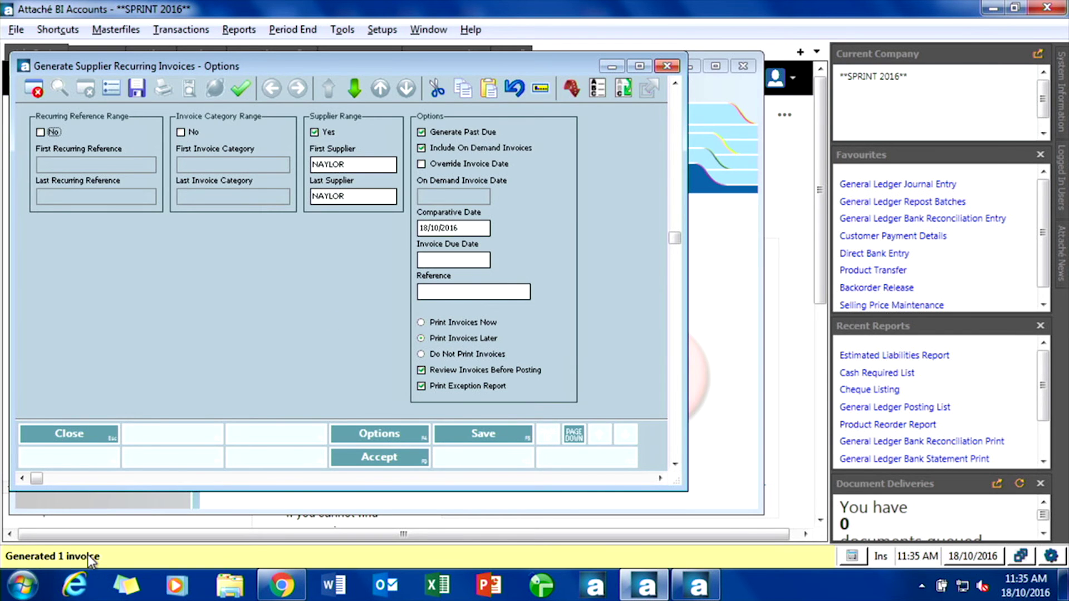
pyautogui.press('Escape')
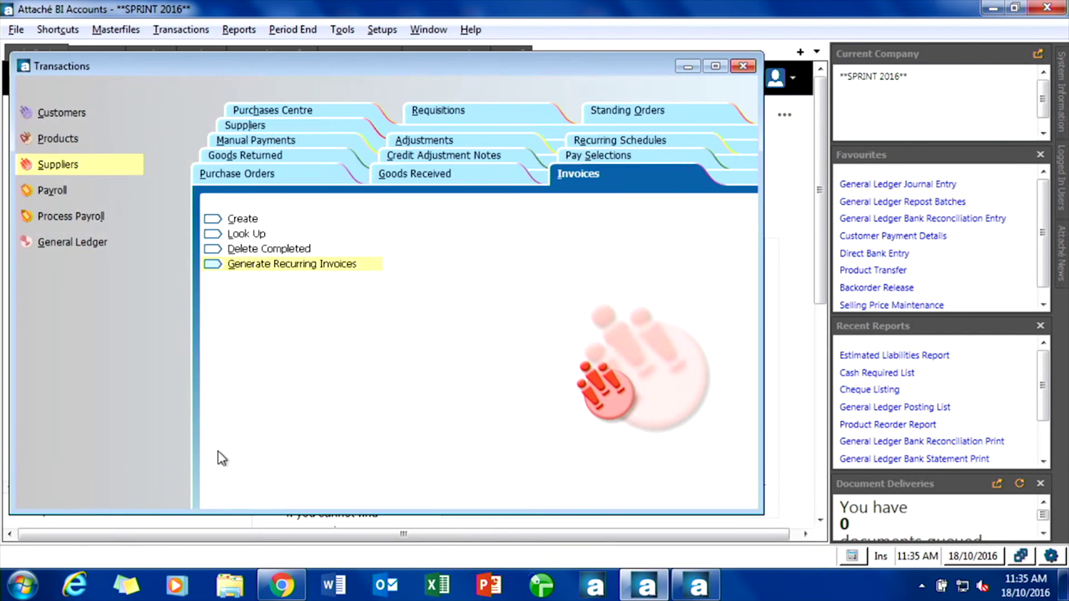
# Step: Start a supplier invoice lookup for supplier NAYLOR
pyautogui.click(300, 235)
pyautogui.write('NYL')
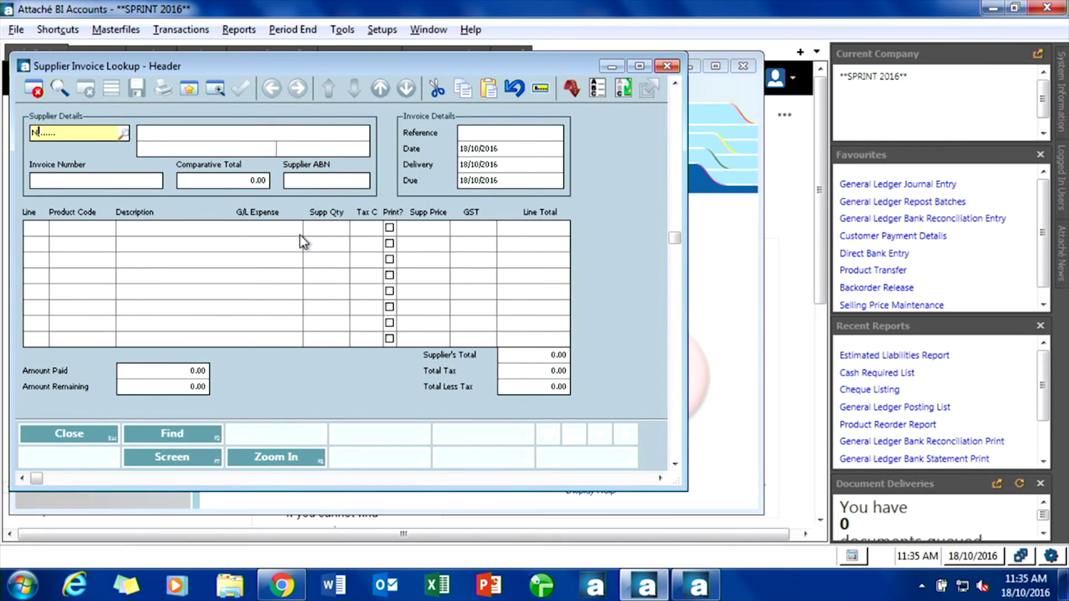
pyautogui.press('BackSpace')
pyautogui.press('BackSpace')
pyautogui.write('YL')
pyautogui.press('BackSpace')
pyautogui.press('BackSpace')
pyautogui.write('AYLOR')
pyautogui.press('Return')
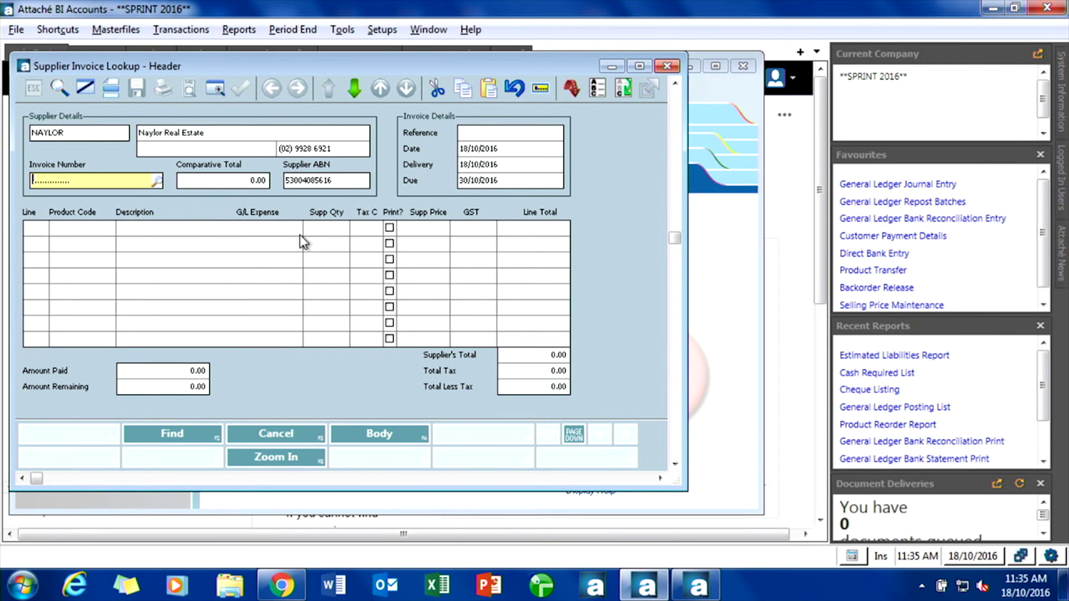
# Step: Find and open NAYLOR's INVOICE 987, review its rental and payment lines, and close the lookup
pyautogui.press('F2')
pyautogui.press('Return')
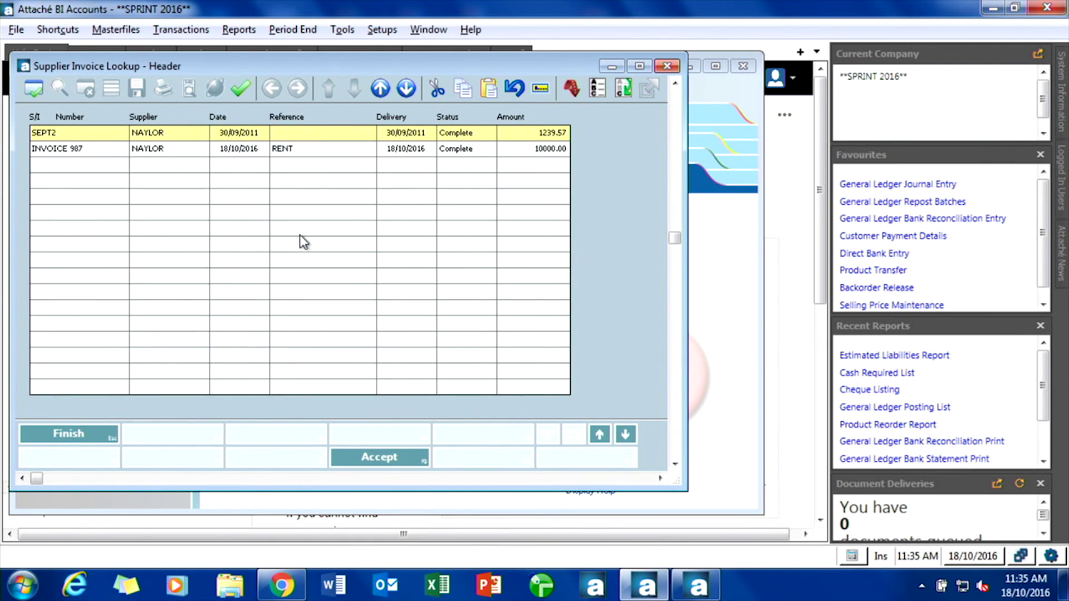
pyautogui.press('Down')
pyautogui.press('Return')
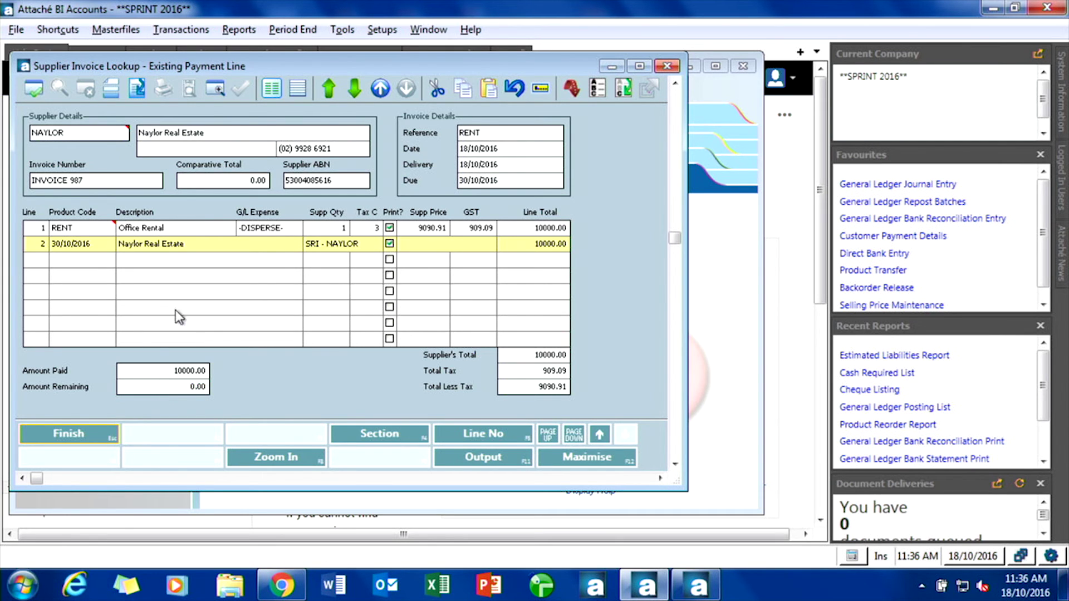
pyautogui.click(221, 245)
pyautogui.press('Escape')
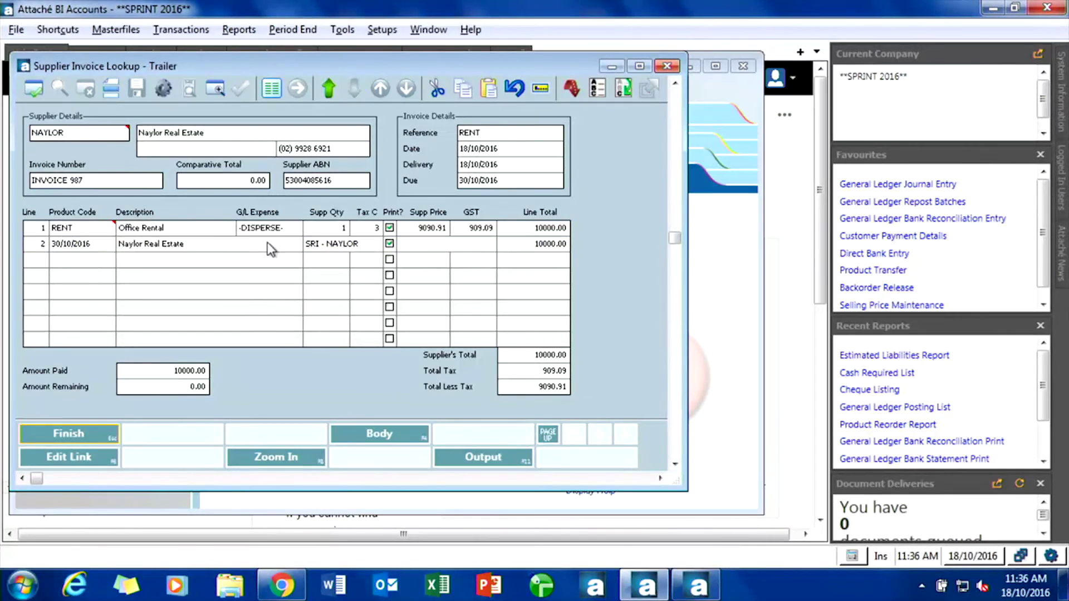
pyautogui.press('Escape')
pyautogui.press('Escape')
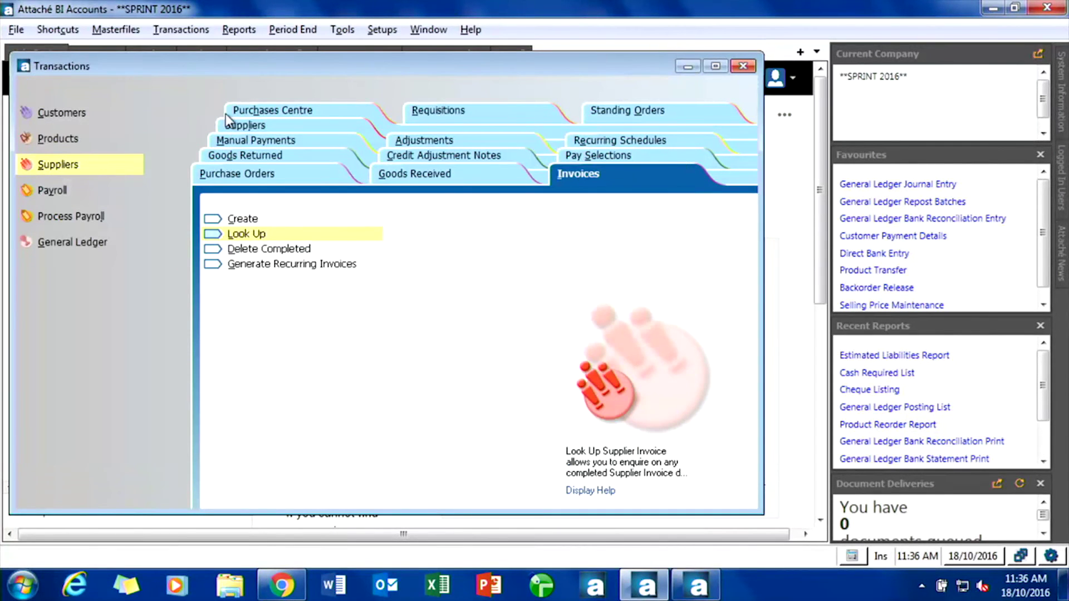
# Step: Open the General Ledger Postings report among the supplier transaction reports
pyautogui.click(226, 34)
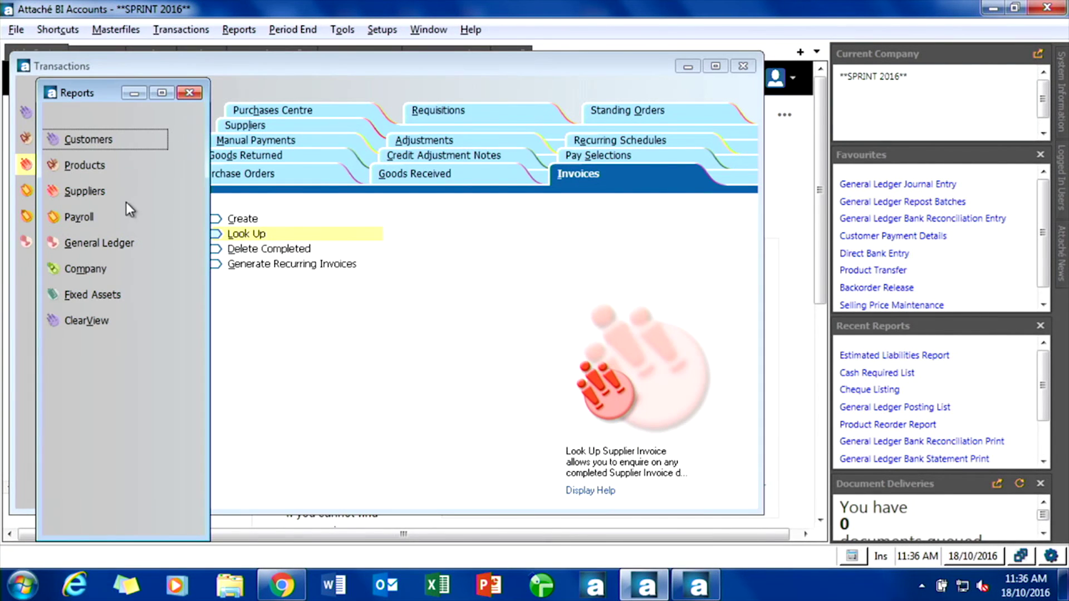
pyautogui.click(82, 190)
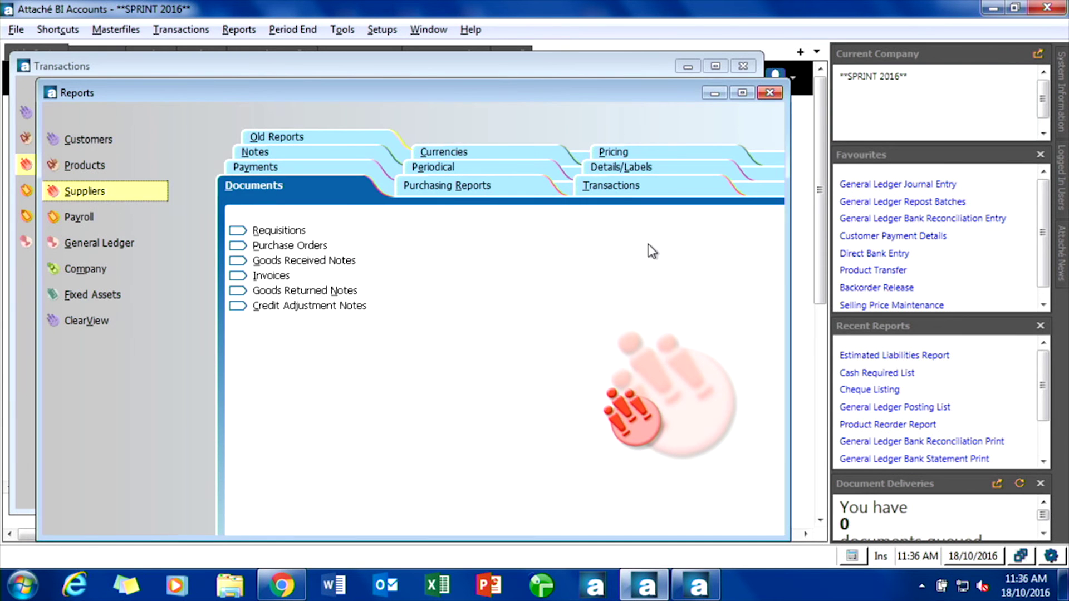
pyautogui.click(610, 185)
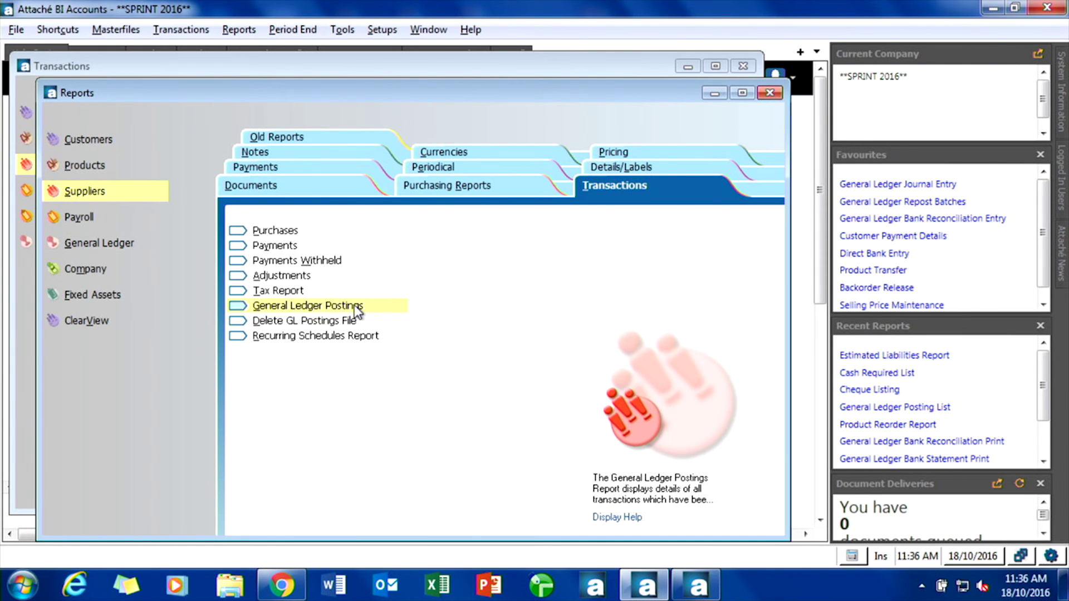
pyautogui.click(354, 305)
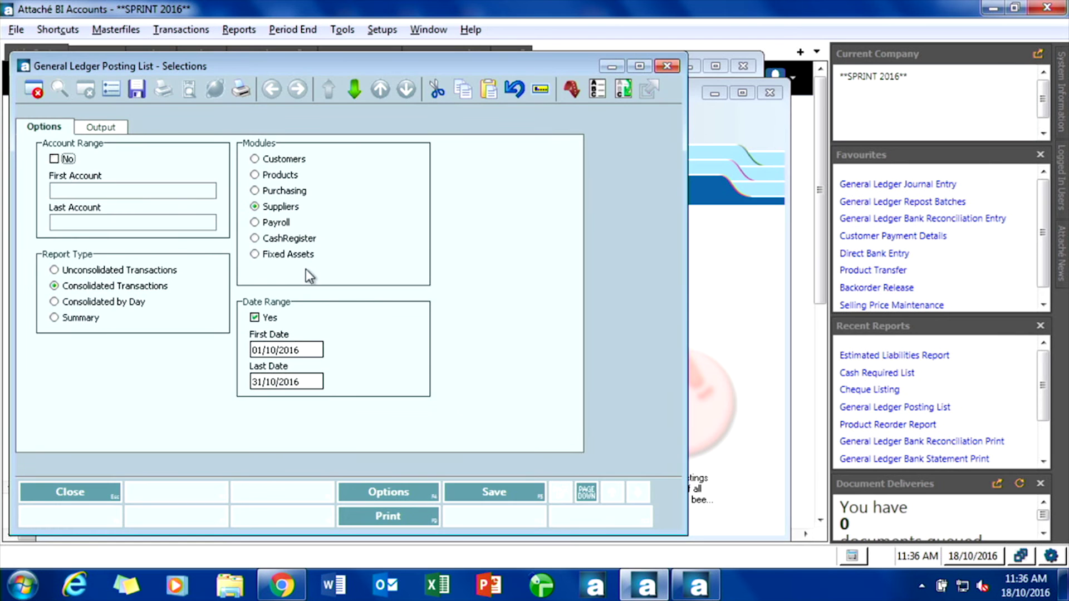
# Step: Set the report's date range to 18/10/2016 through 18/10/2016 and print it to the screen
pyautogui.click(277, 349)
pyautogui.write('18')
pyautogui.press('Tab')
pyautogui.write('18')
pyautogui.press('Tab')
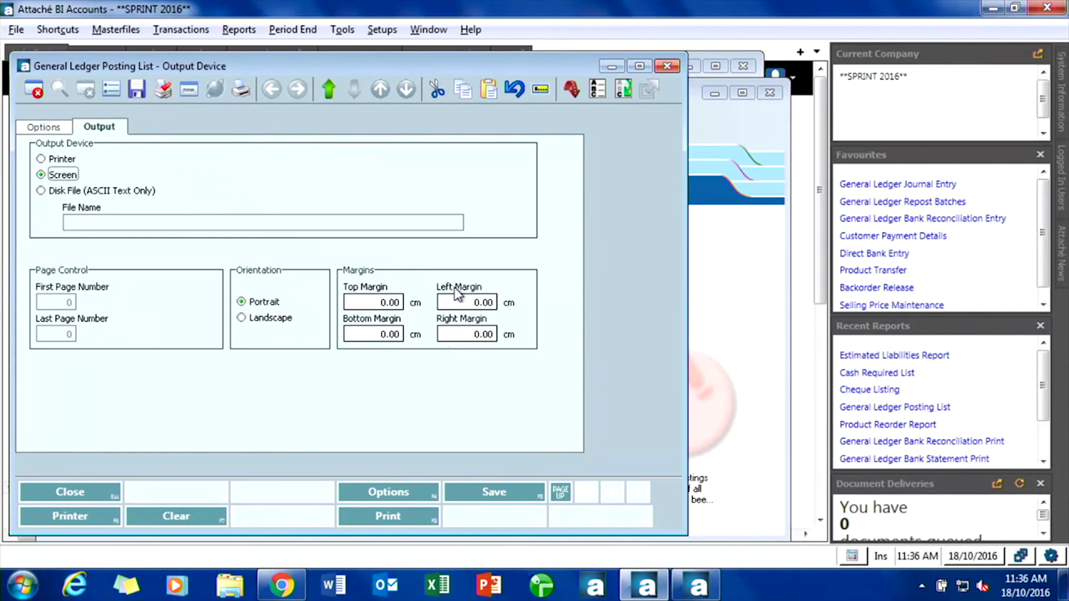
pyautogui.click(396, 519)
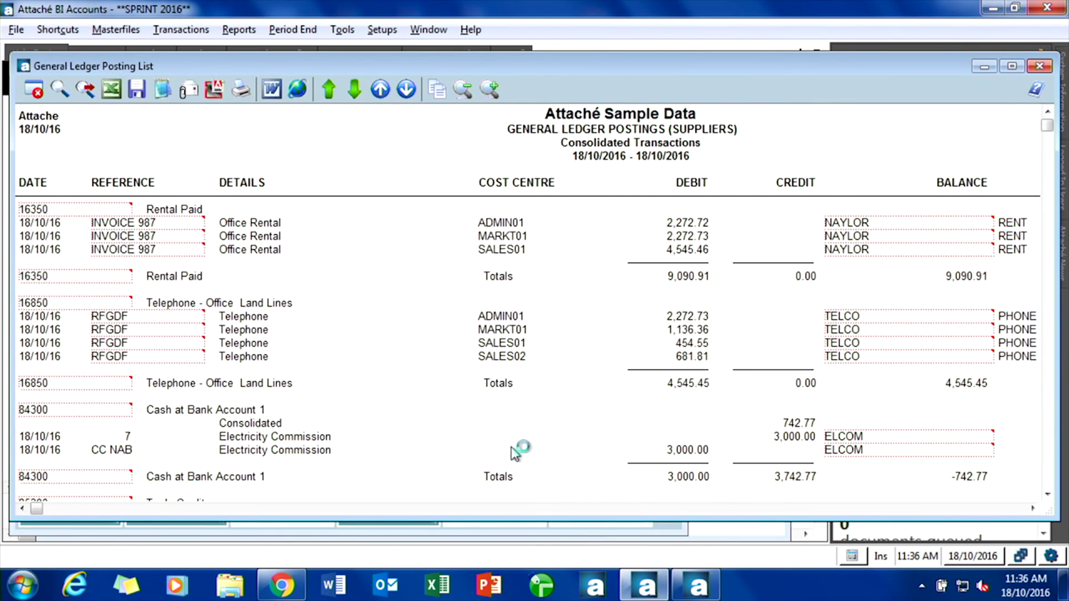
# Step: Enlarge the posting list to examine the rent split across cost centres, then close the report and its forms
pyautogui.click(1010, 66)
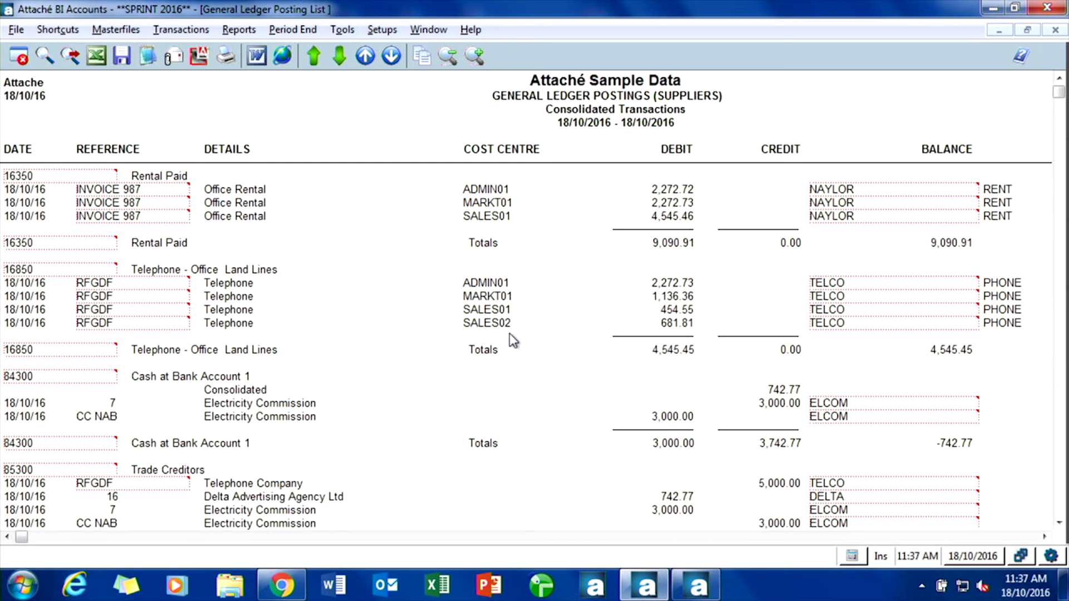
pyautogui.press('Escape')
pyautogui.press('Escape')
pyautogui.press('Escape')
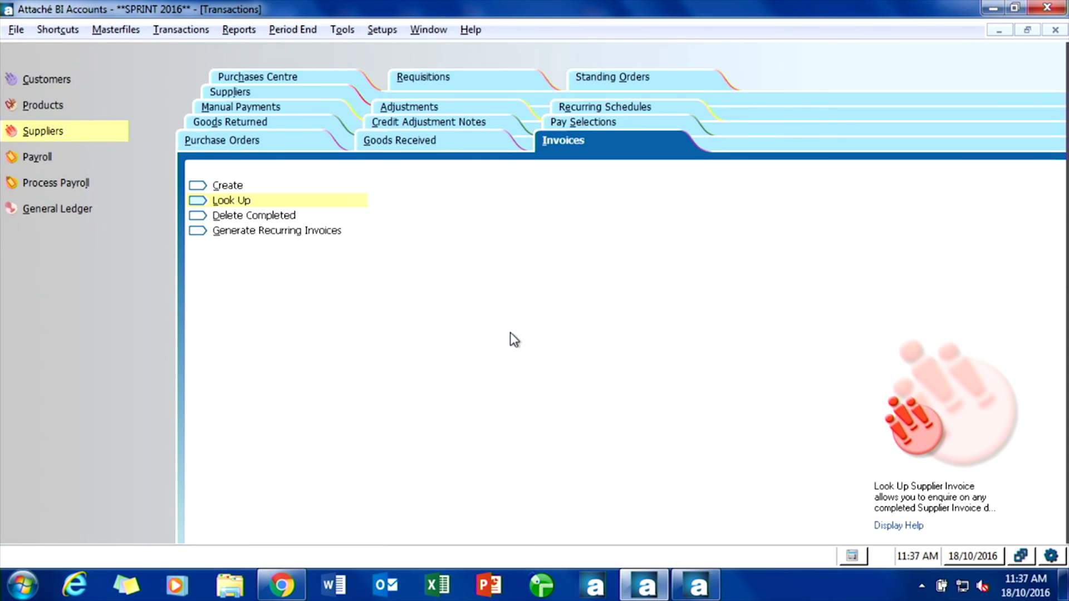
pyautogui.press('Escape')
# Step: Post the Suppliers module to the general ledger for October, with the date range 01/10/2016 to 31/10/2016, and close the posting form
pyautogui.click(189, 29)
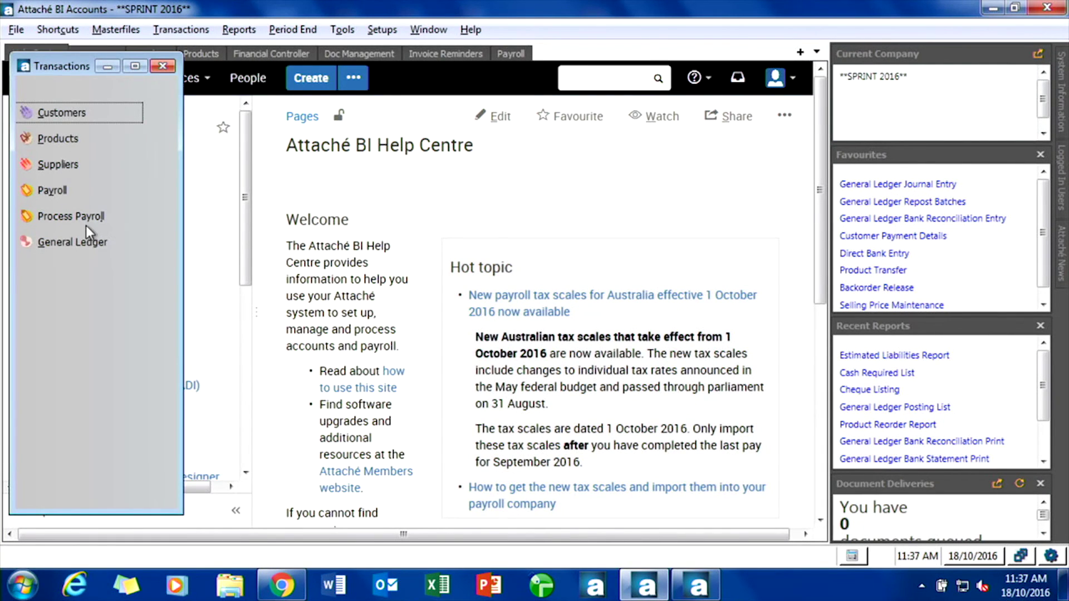
pyautogui.click(98, 242)
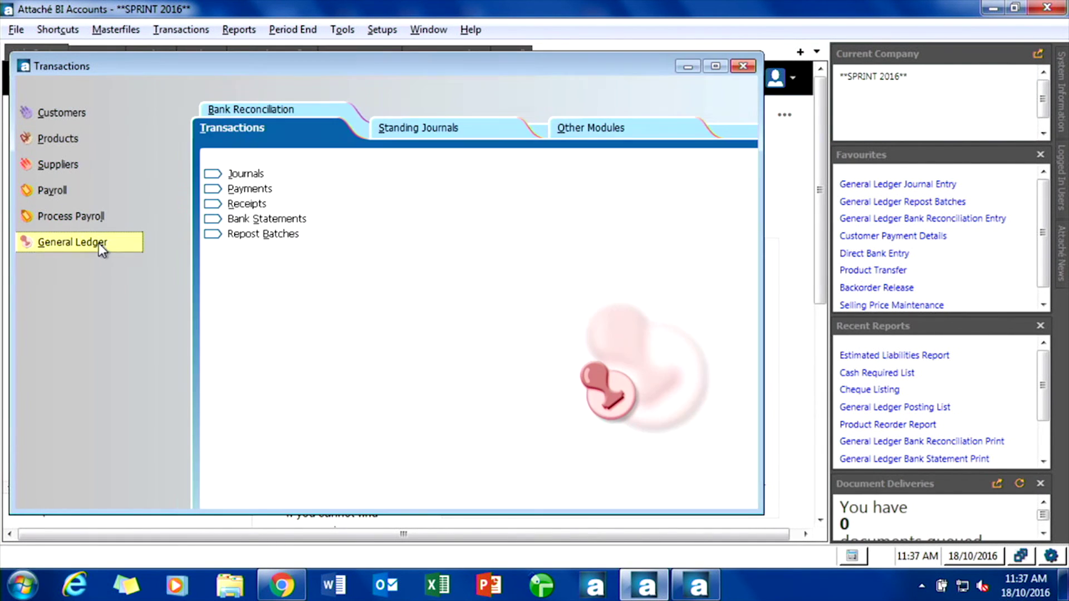
pyautogui.click(614, 126)
pyautogui.click(277, 173)
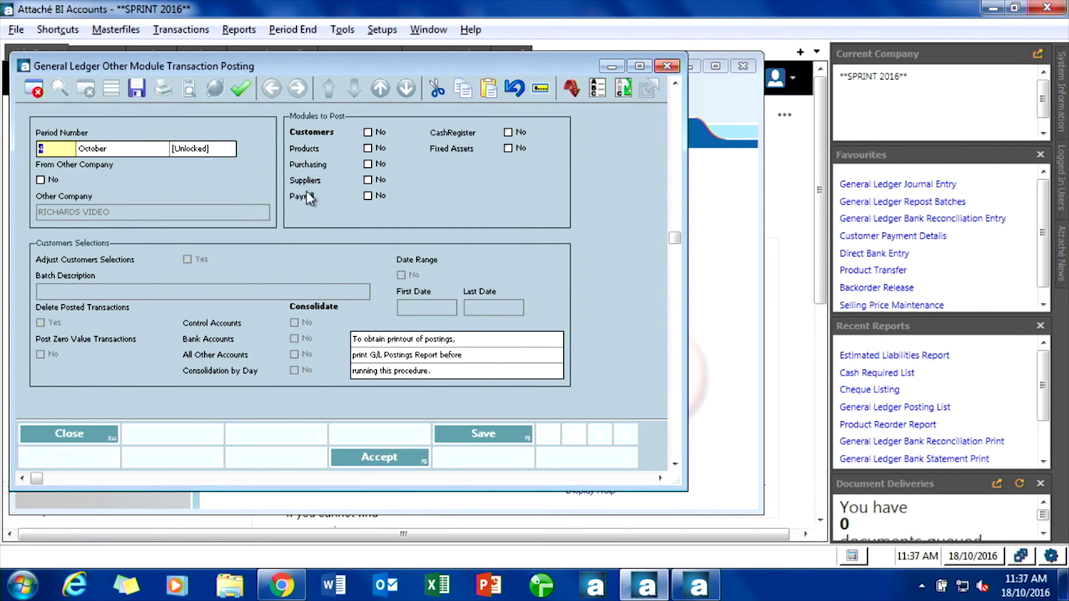
pyautogui.click(368, 180)
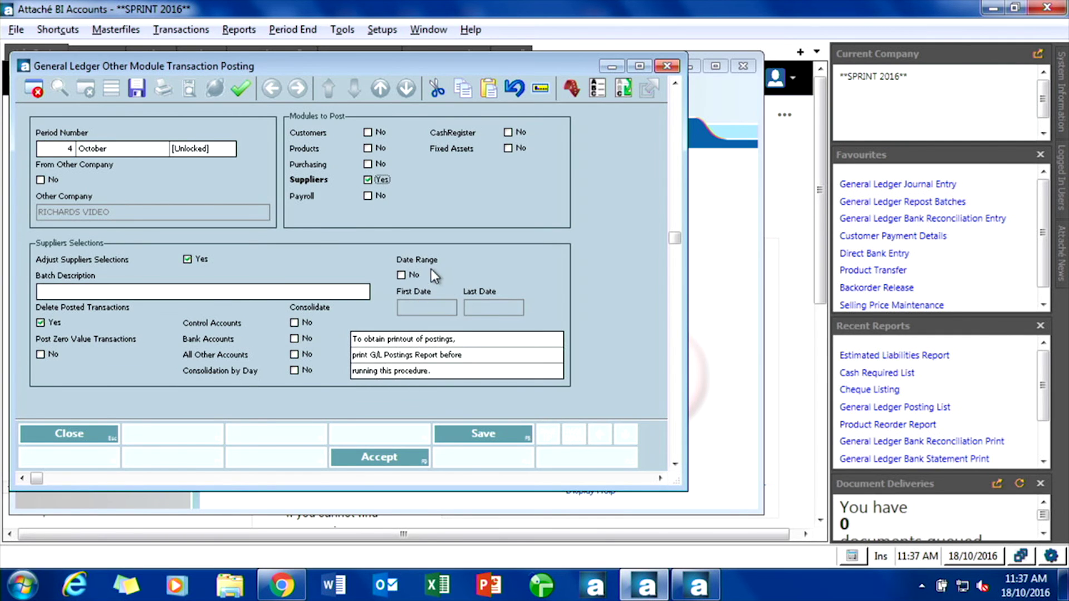
pyautogui.click(411, 275)
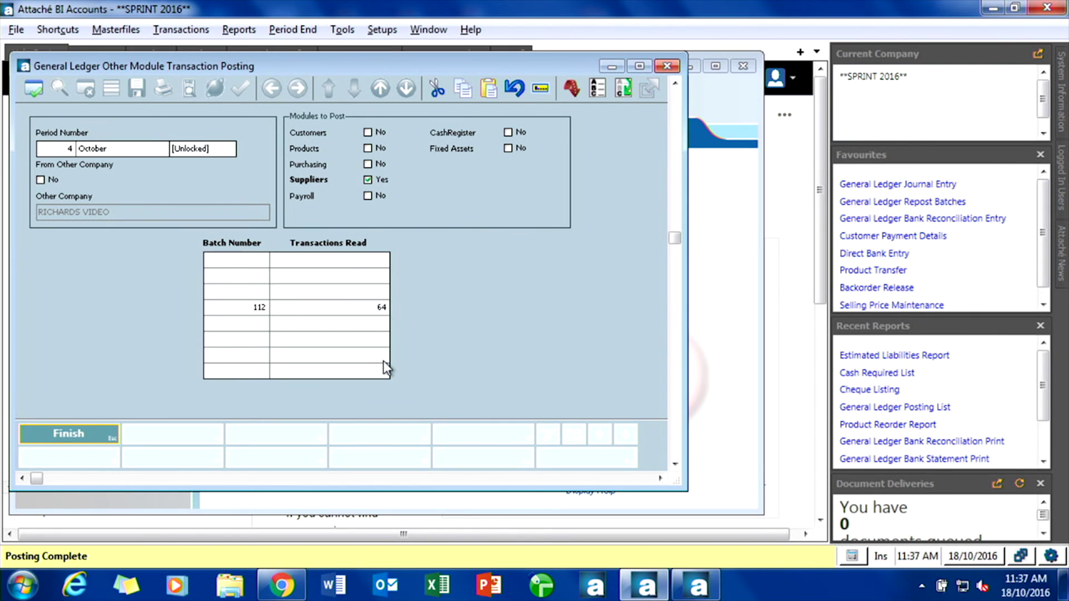
pyautogui.press('Escape')
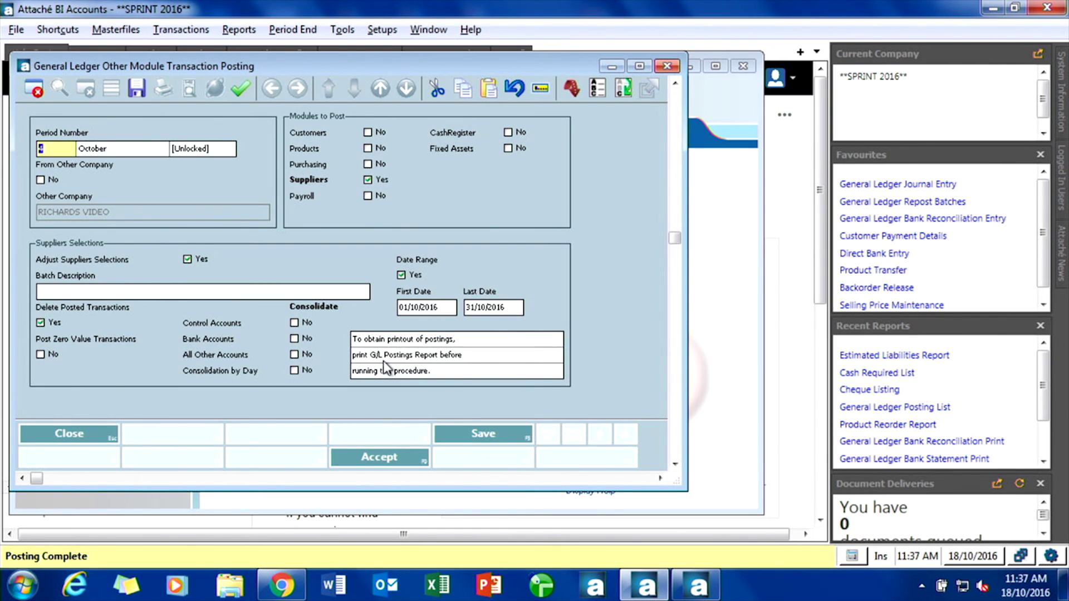
pyautogui.press('Escape')
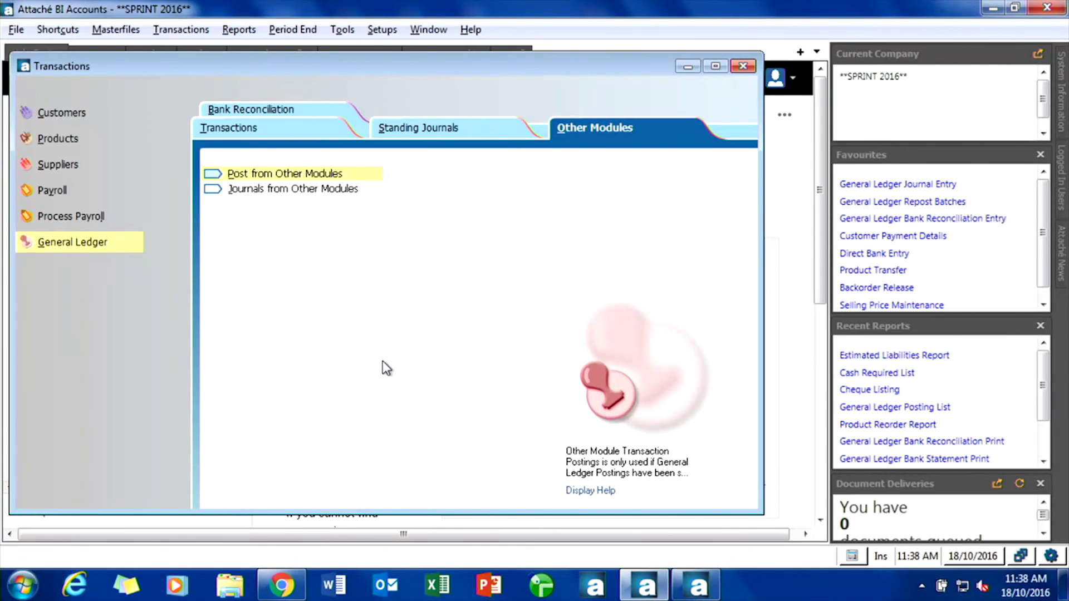
pyautogui.press('Escape')
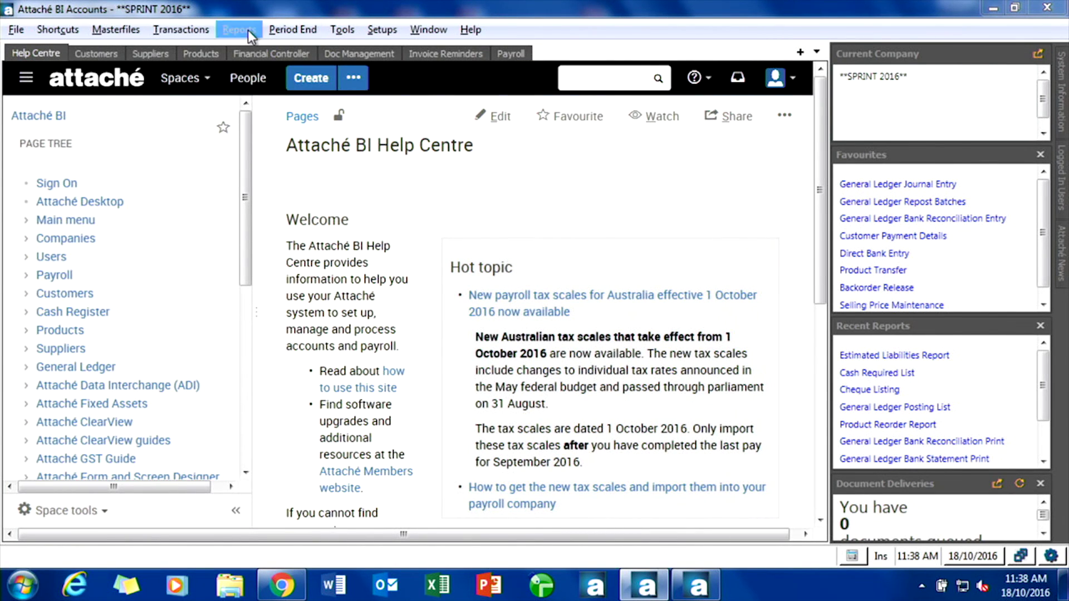
# Step: Open the Cost Centre 12 Month P/L report from the general ledger financial reports and bring its window forward
pyautogui.click(249, 30)
pyautogui.click(69, 215)
pyautogui.click(301, 265)
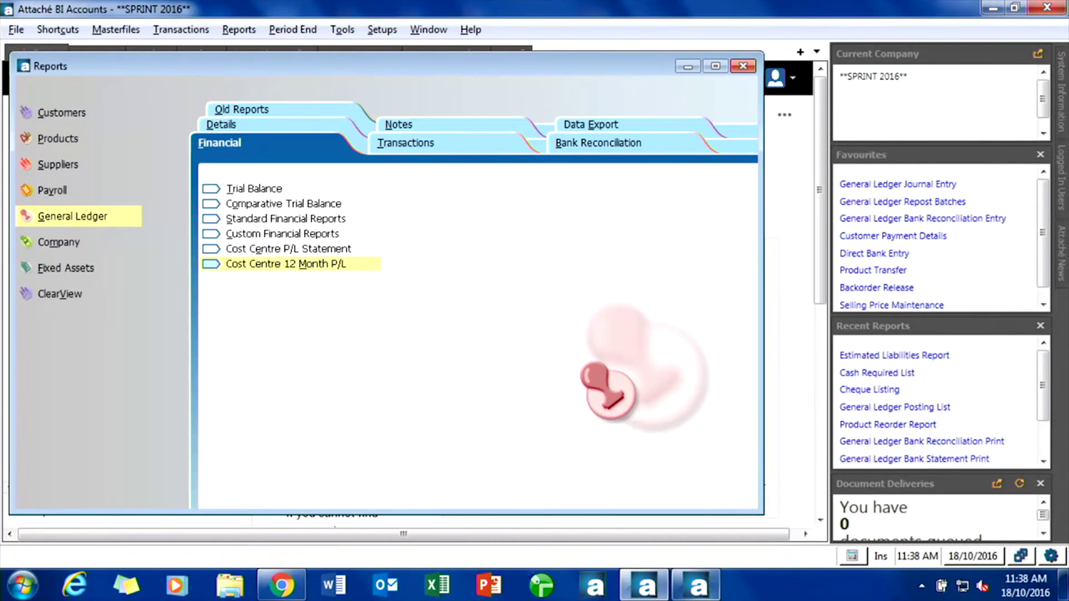
pyautogui.click(710, 594)
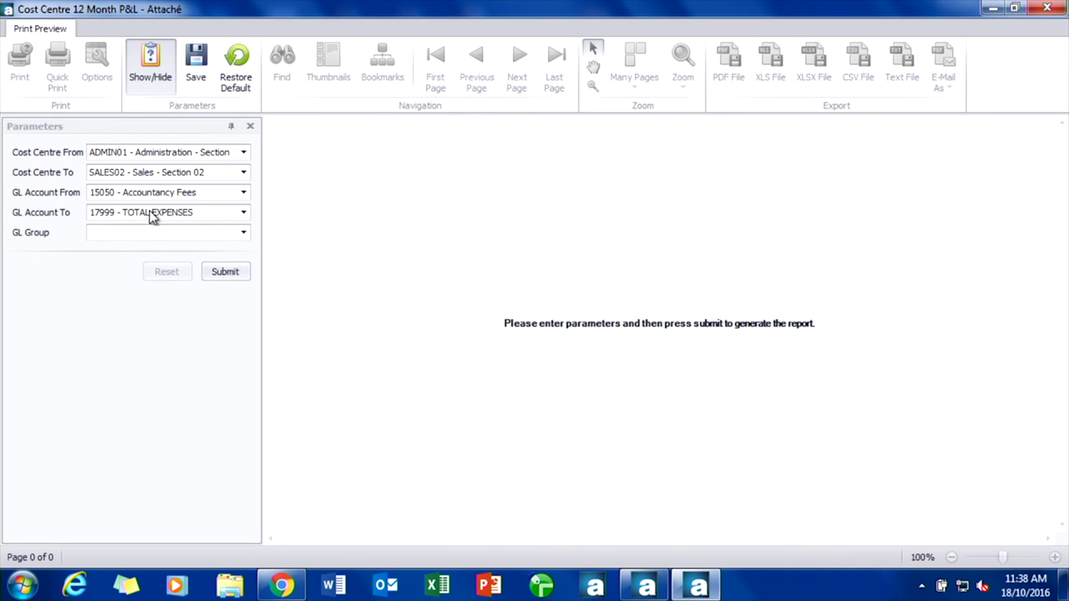
# Step: Generate the Cost Centre 12 Month P&L for ADMIN01 to SALES02 and hide the parameters to examine every cost centre's monthly expenses
pyautogui.click(226, 273)
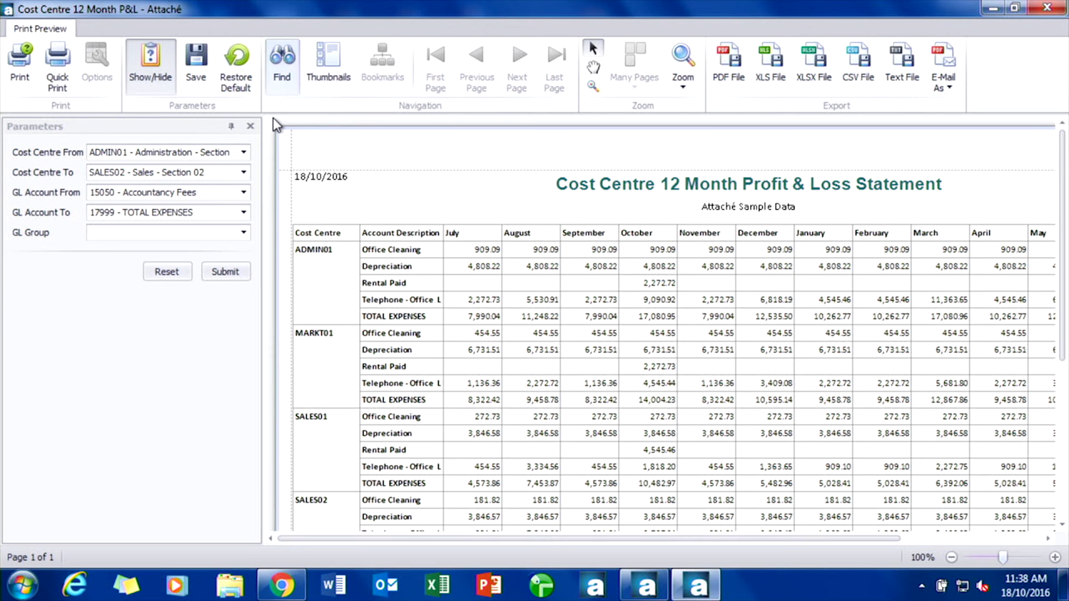
pyautogui.click(250, 126)
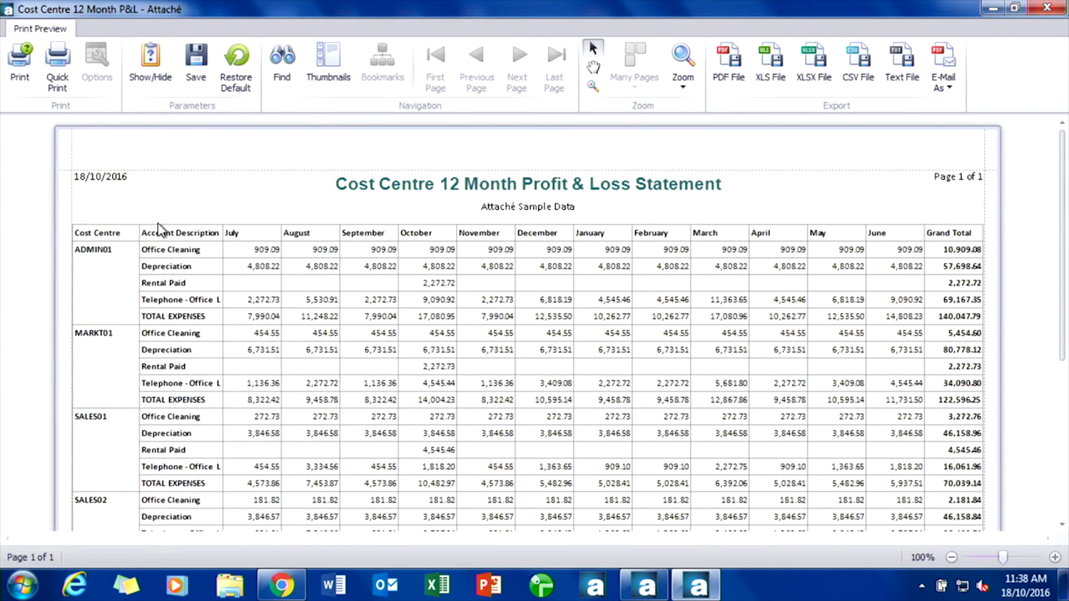
pyautogui.scroll(-2, 459, 369)
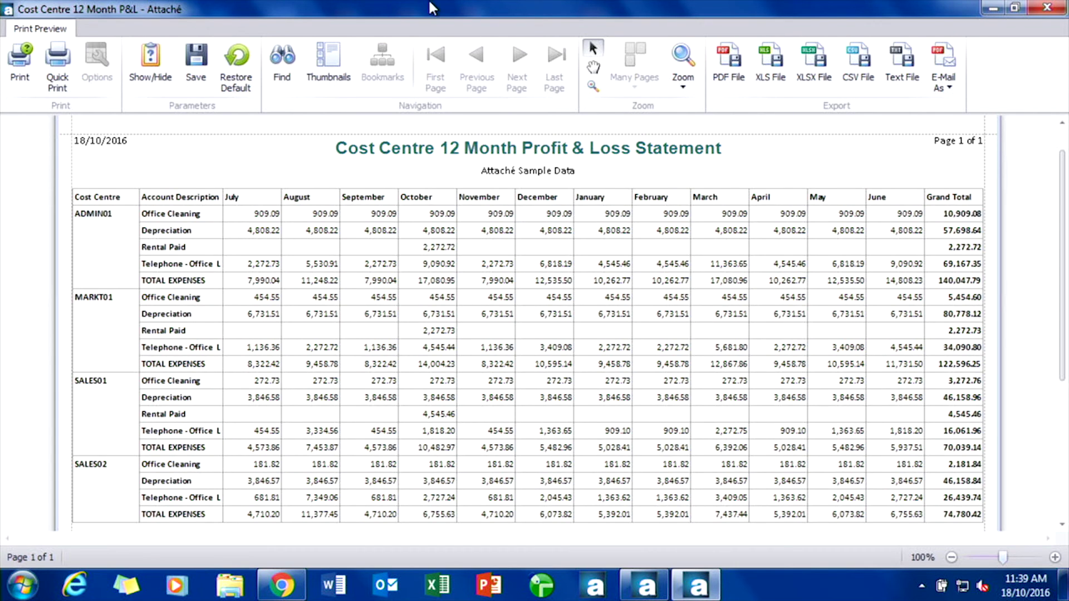
# Step: Return to Attaché BI Accounts and review the customer recurring transaction and payment options, then close the transactions window
pyautogui.click(643, 585)
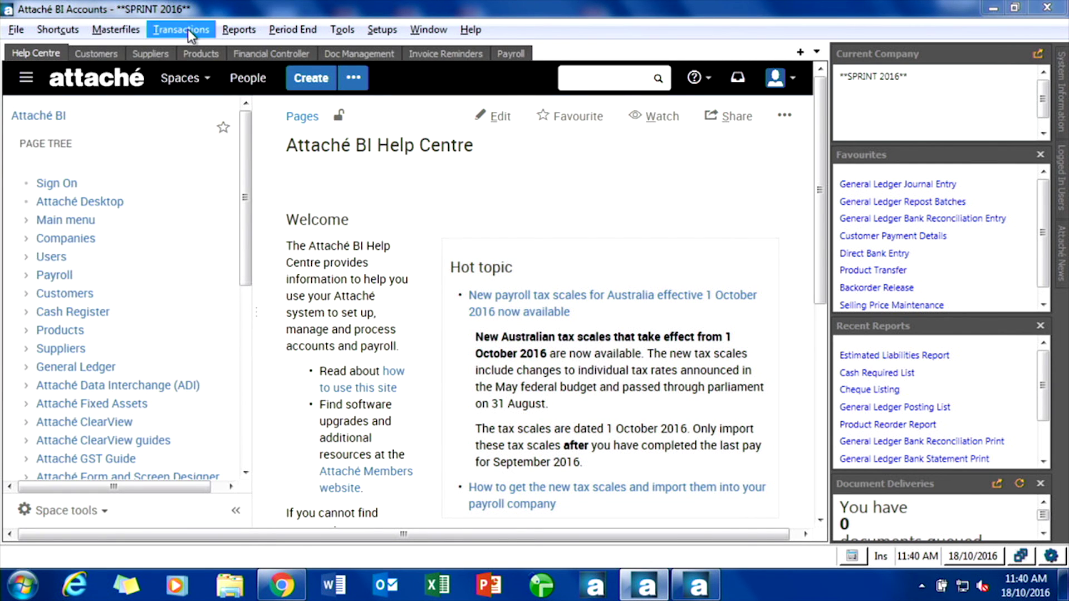
pyautogui.click(188, 29)
pyautogui.click(62, 118)
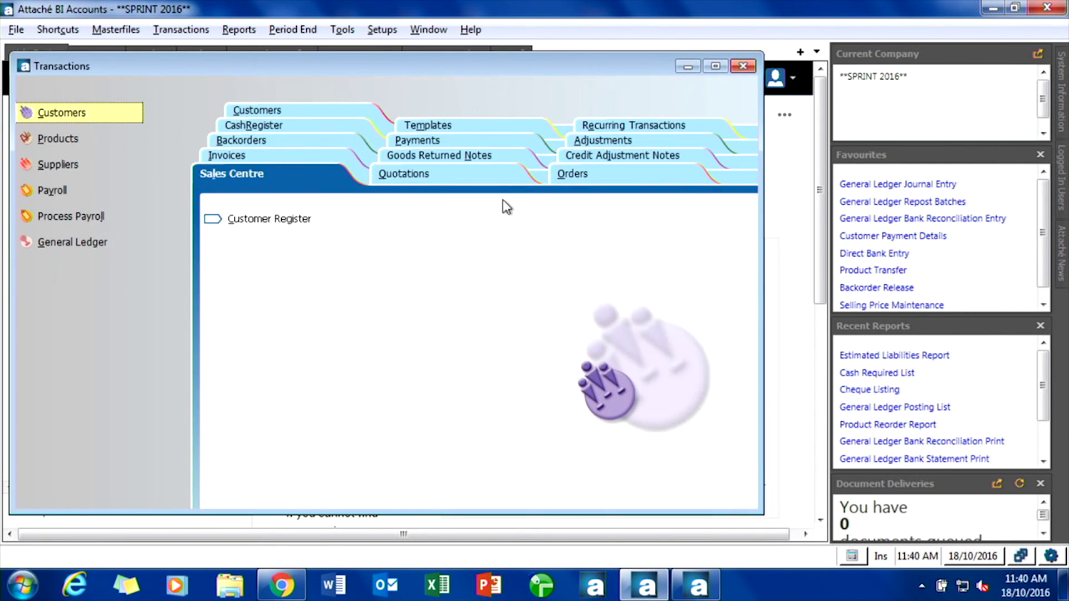
pyautogui.click(596, 123)
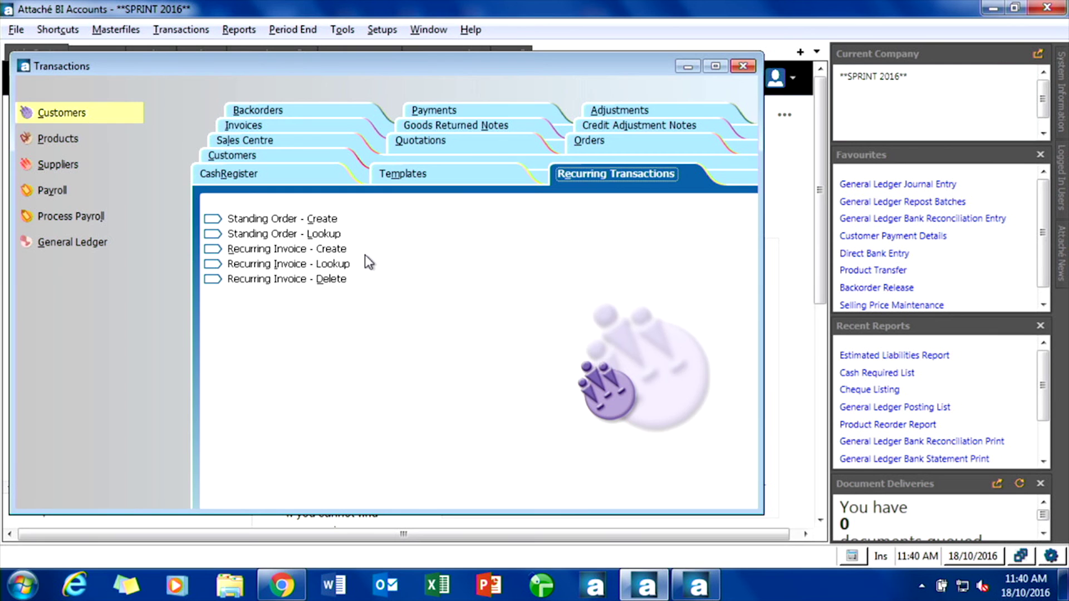
pyautogui.click(452, 108)
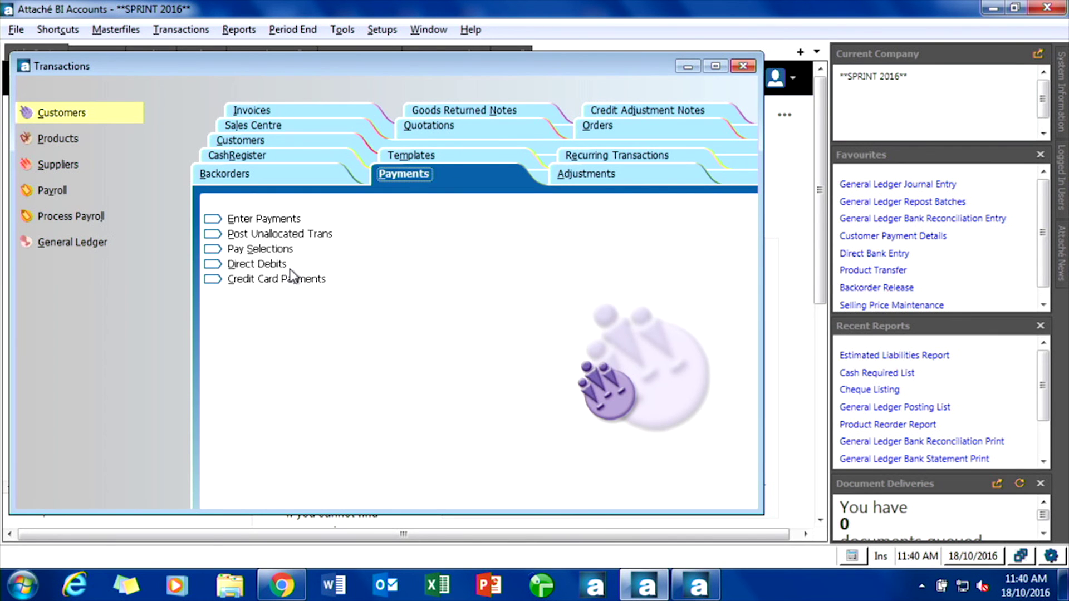
pyautogui.click(285, 254)
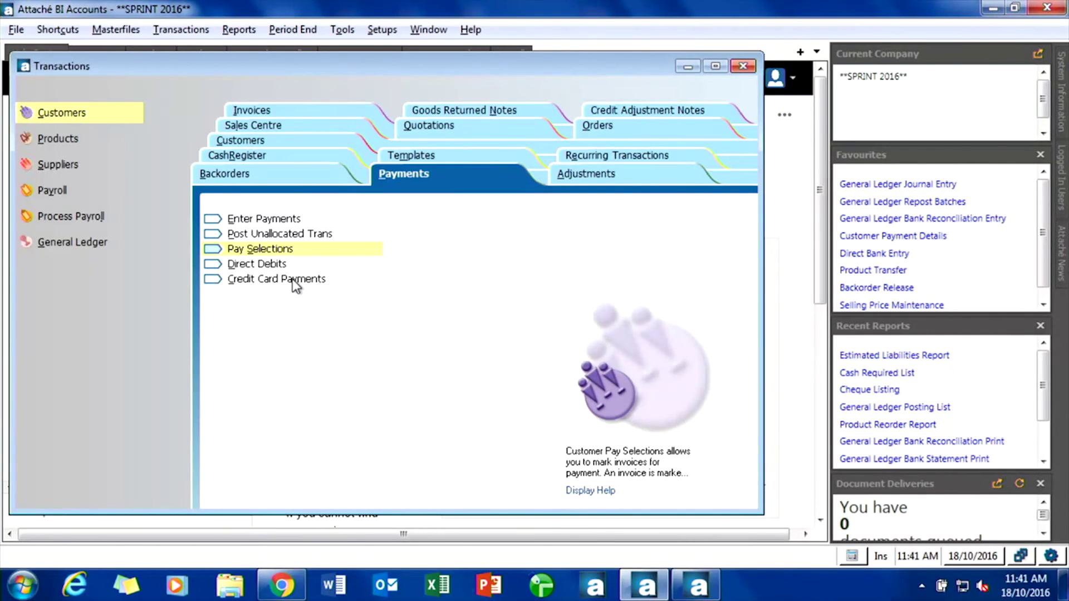
pyautogui.press('Escape')
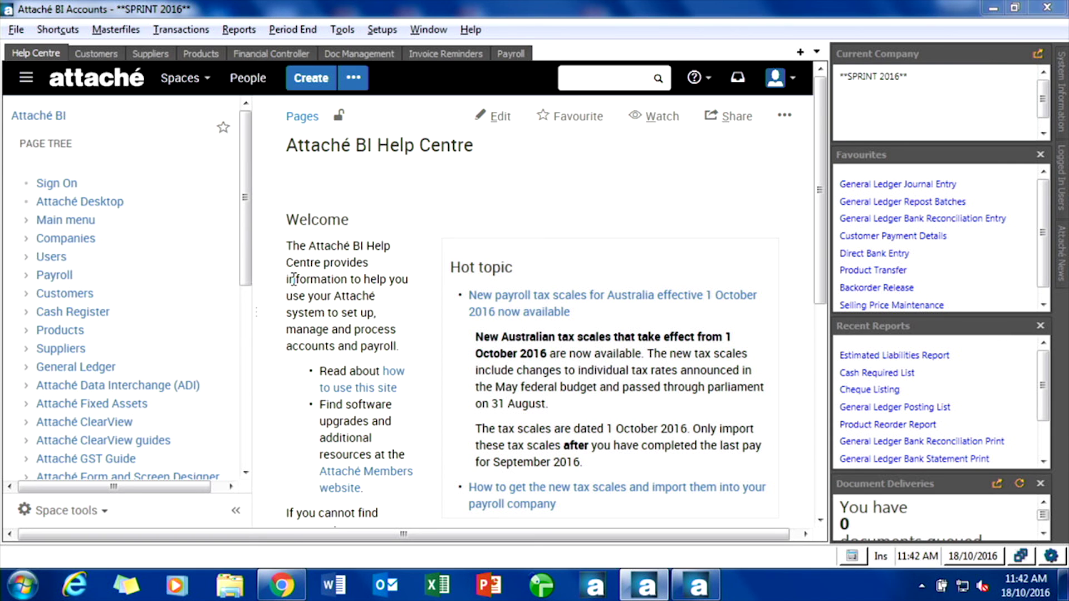
# Step: View the recurring supplier schedule options for supplier NAYLOR, then close the maintenance form without adding a schedule
pyautogui.click(179, 29)
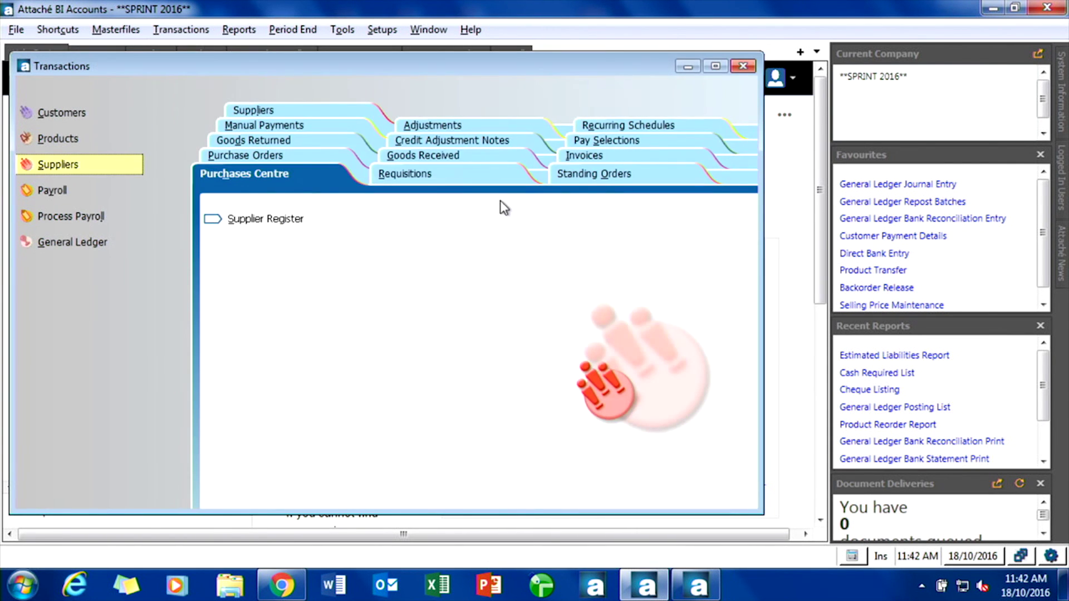
pyautogui.click(593, 126)
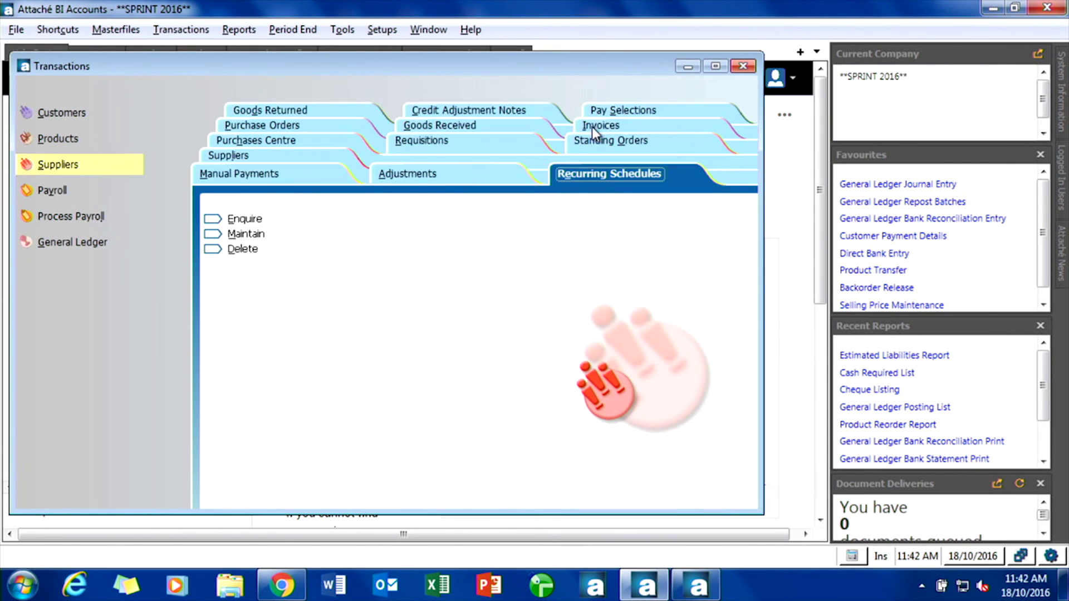
pyautogui.click(241, 235)
pyautogui.write('NAYLOR')
pyautogui.press('Tab')
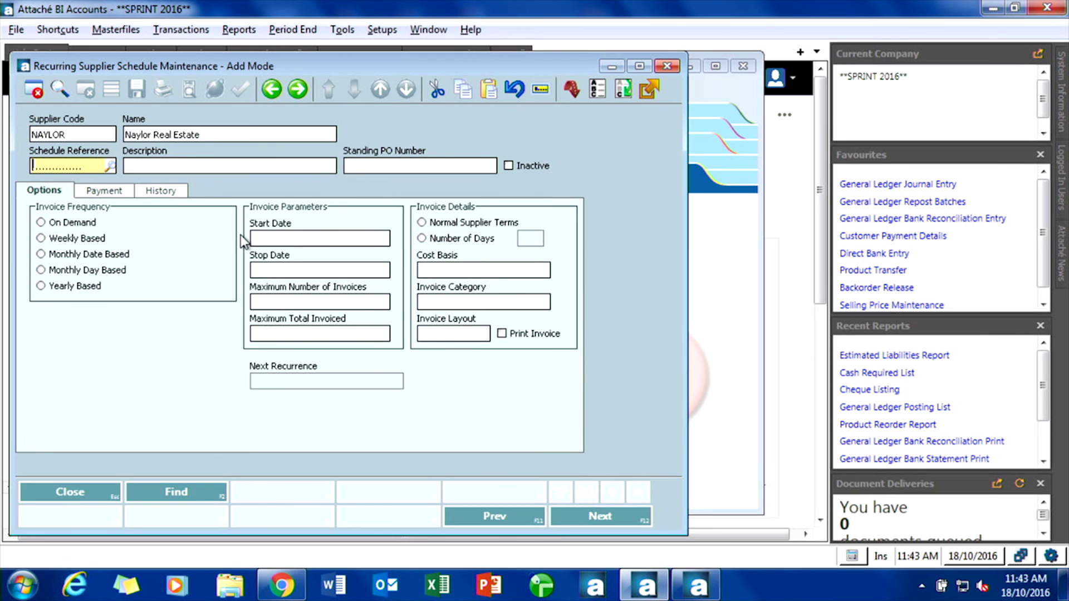
pyautogui.press('Escape')
pyautogui.press('Escape')
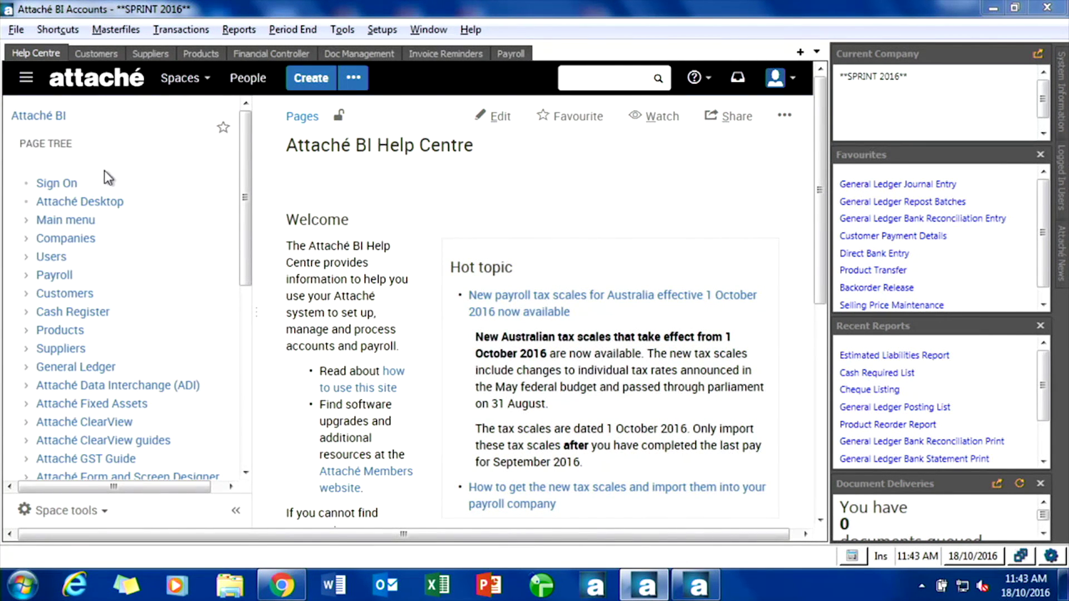
# Step: Open the General Ledger account enquiry, list all accounts, and output the list to the List Wizard
pyautogui.click(113, 31)
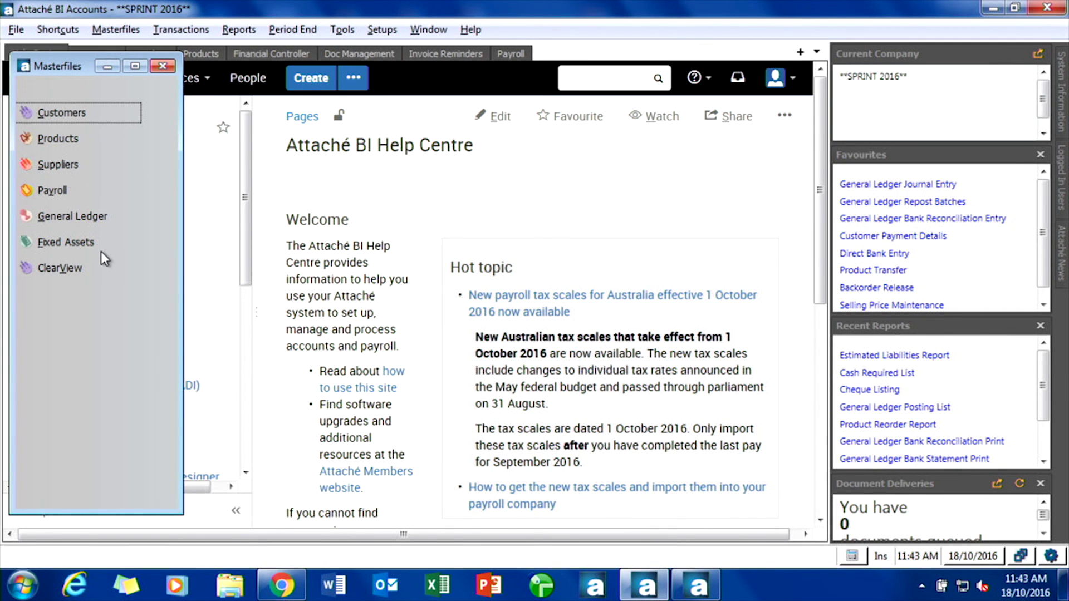
pyautogui.click(79, 218)
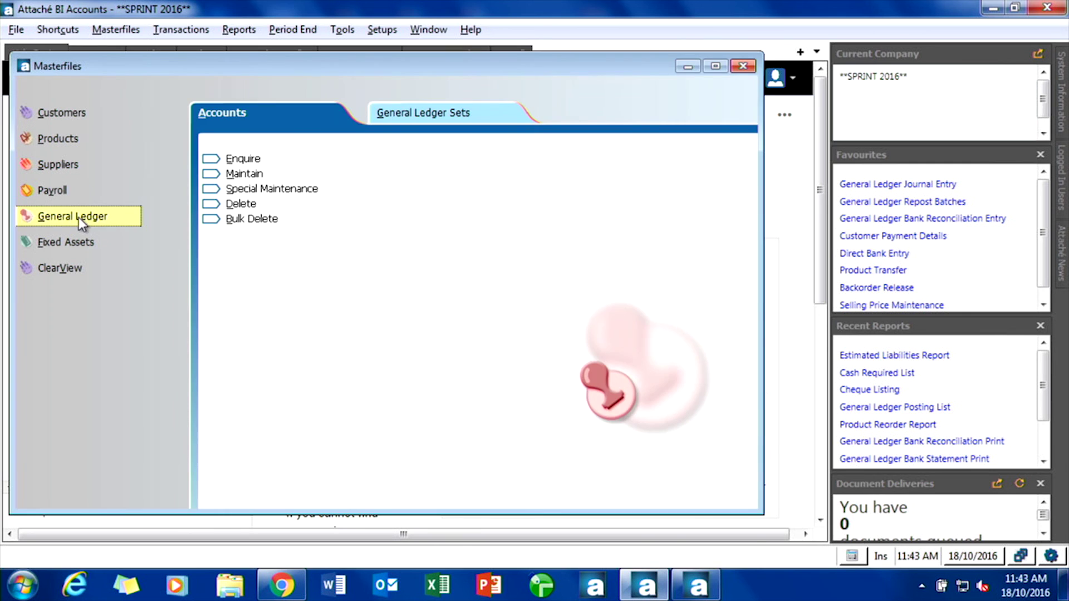
pyautogui.click(278, 153)
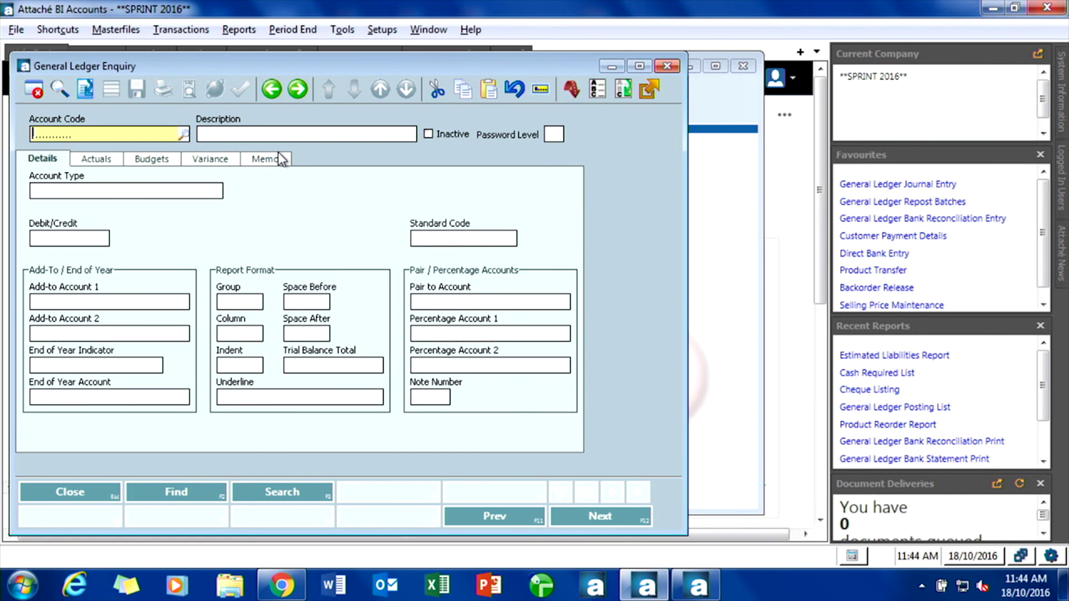
pyautogui.press('F2')
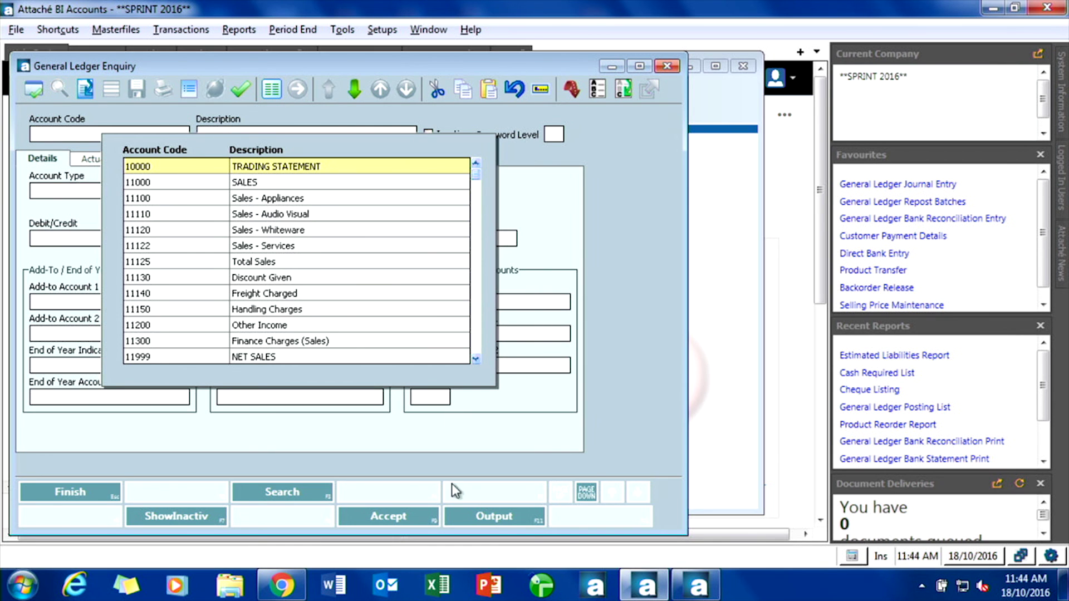
pyautogui.click(519, 522)
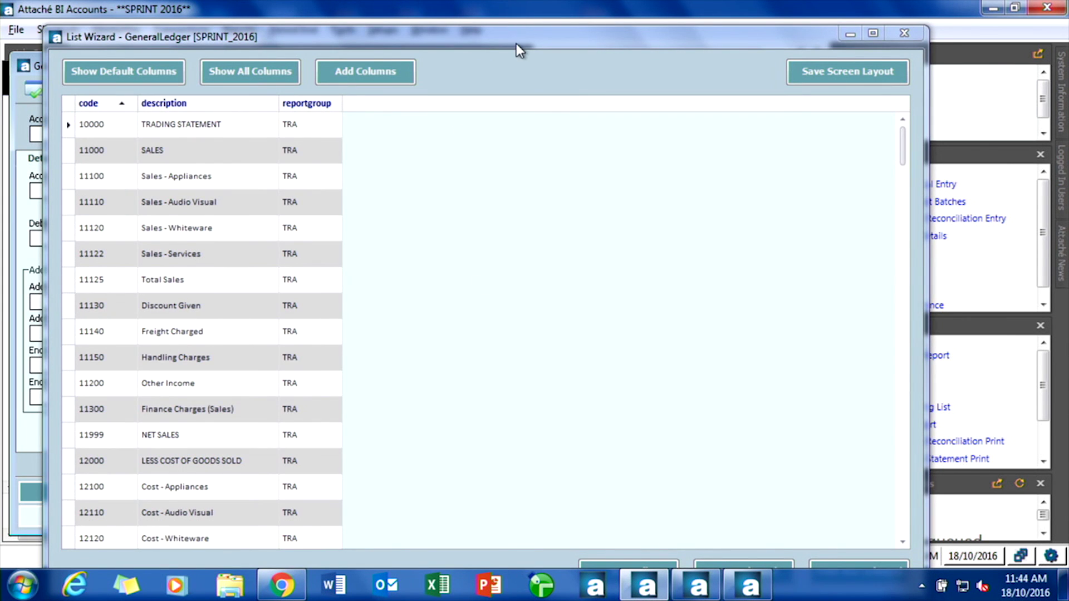
pyautogui.moveTo(516, 44); pyautogui.dragTo(506, 16)
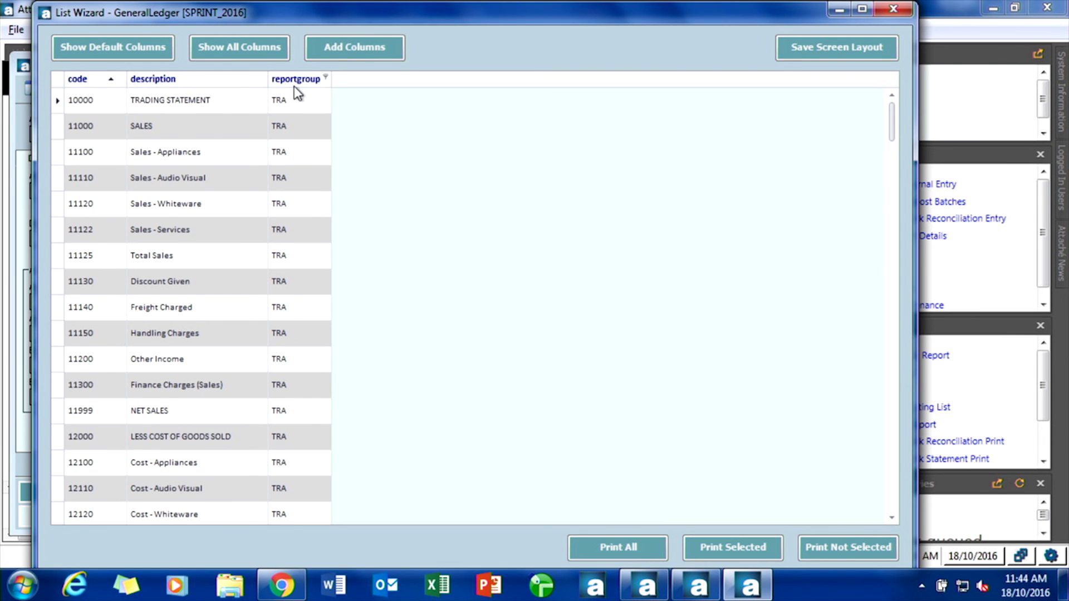
# Step: Remove the reportgroup column from the account list and add the period1bal, period2bal and period3bal columns after description
pyautogui.moveTo(292, 82)
pyautogui.mouseDown()
pyautogui.moveTo(418, 89)
pyautogui.moveTo(503, 51)
pyautogui.mouseUp()
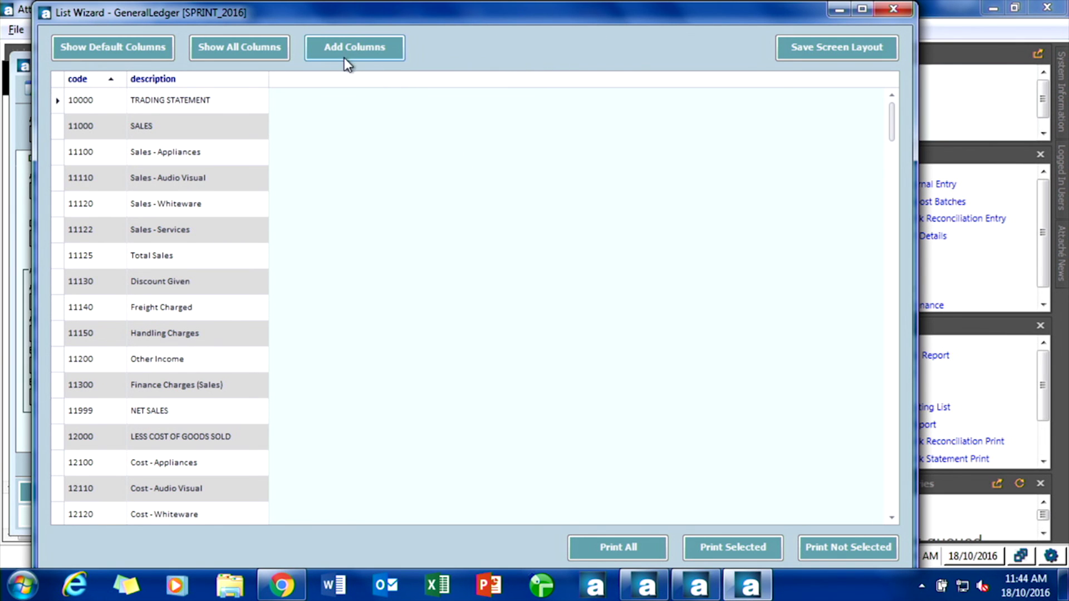
pyautogui.click(358, 51)
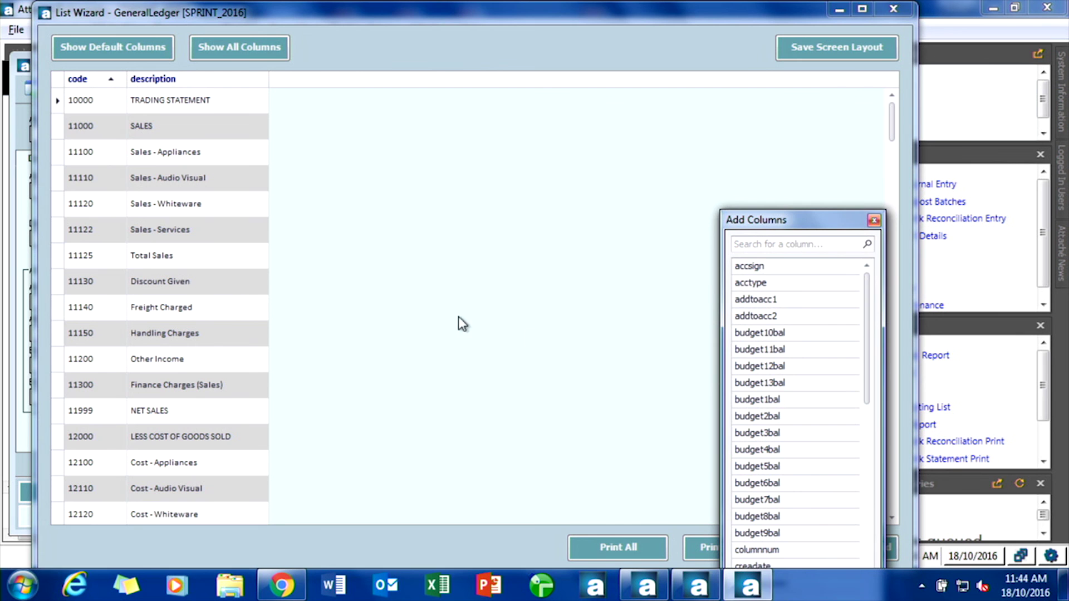
pyautogui.moveTo(810, 223); pyautogui.dragTo(581, 66)
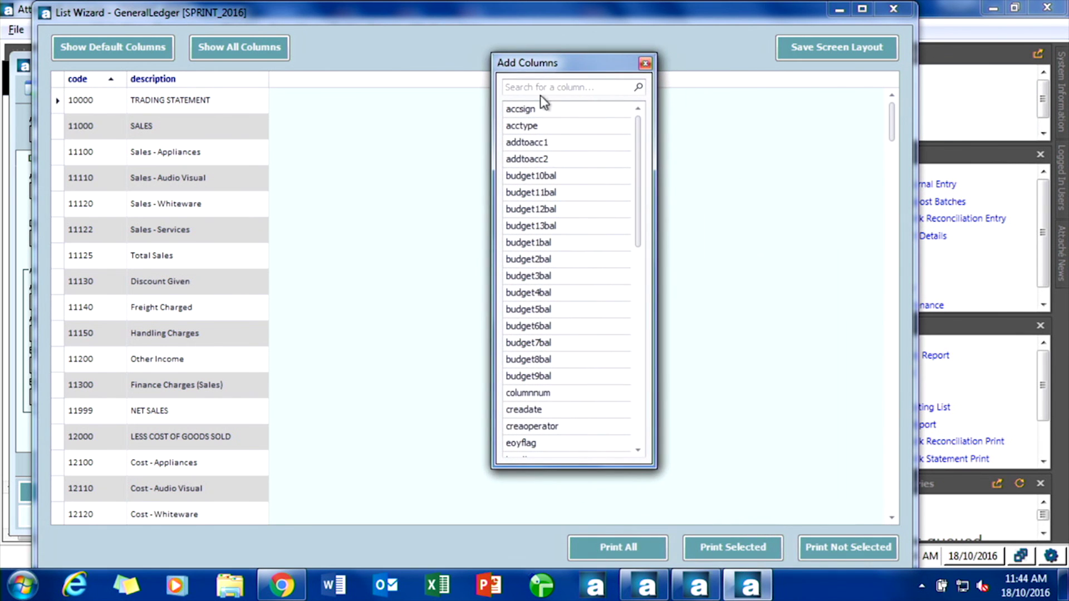
pyautogui.click(554, 89)
pyautogui.write('peri')
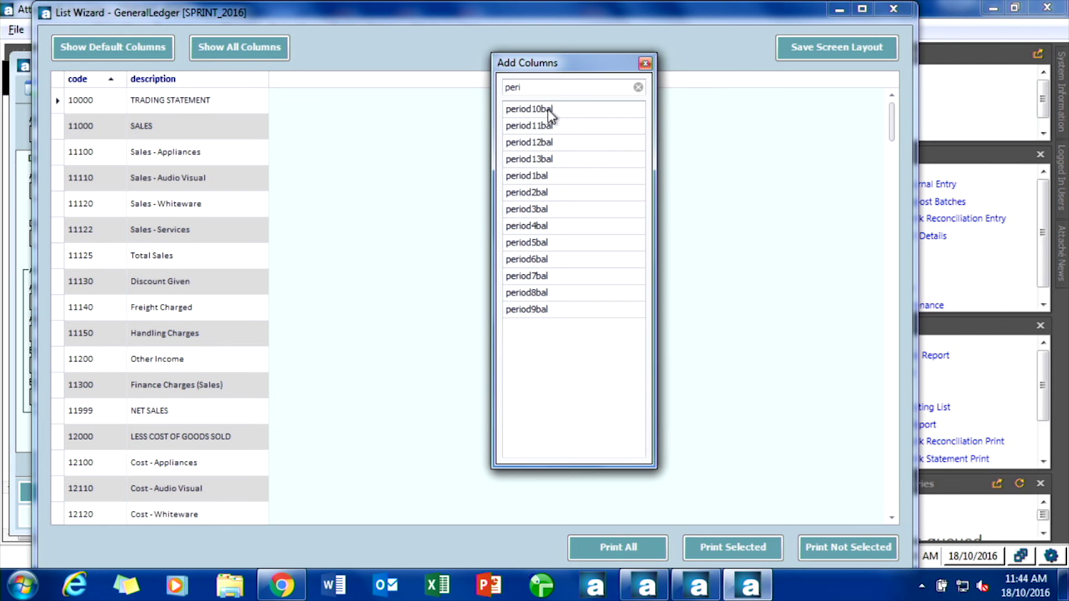
pyautogui.moveTo(538, 174); pyautogui.dragTo(340, 76)
pyautogui.moveTo(548, 177); pyautogui.dragTo(400, 83)
pyautogui.moveTo(559, 177); pyautogui.dragTo(461, 85)
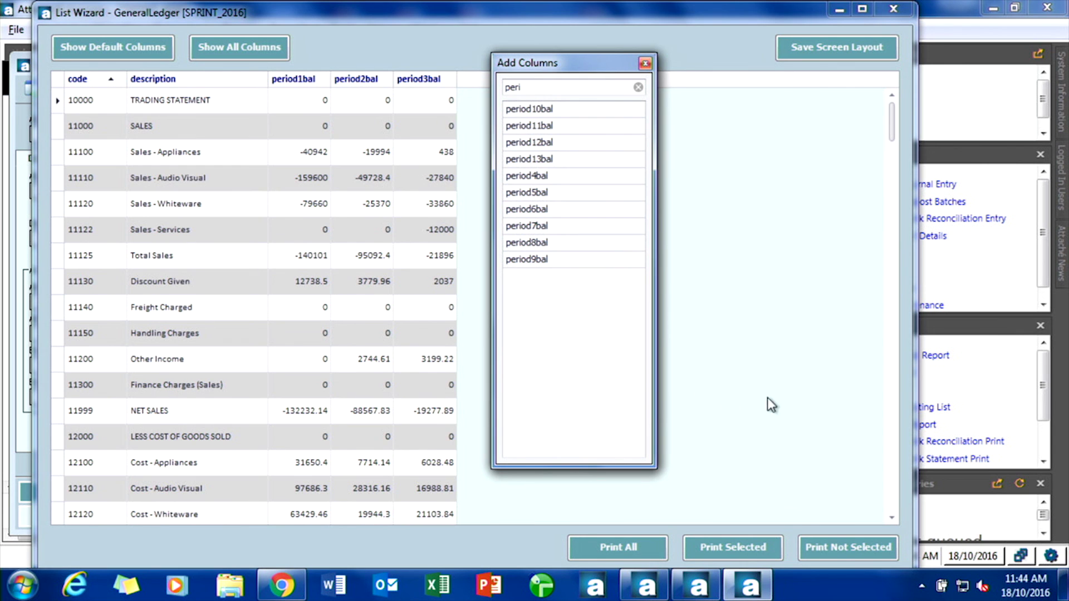
# Step: Save the List Wizard's screen layout, then close the column chooser and the wizard
pyautogui.click(820, 51)
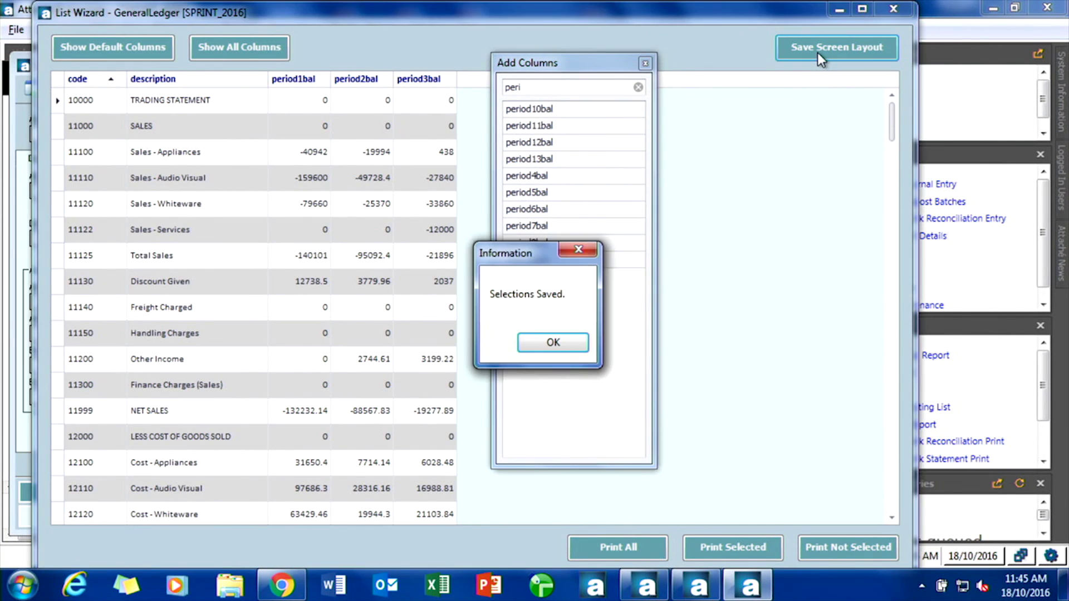
pyautogui.click(554, 346)
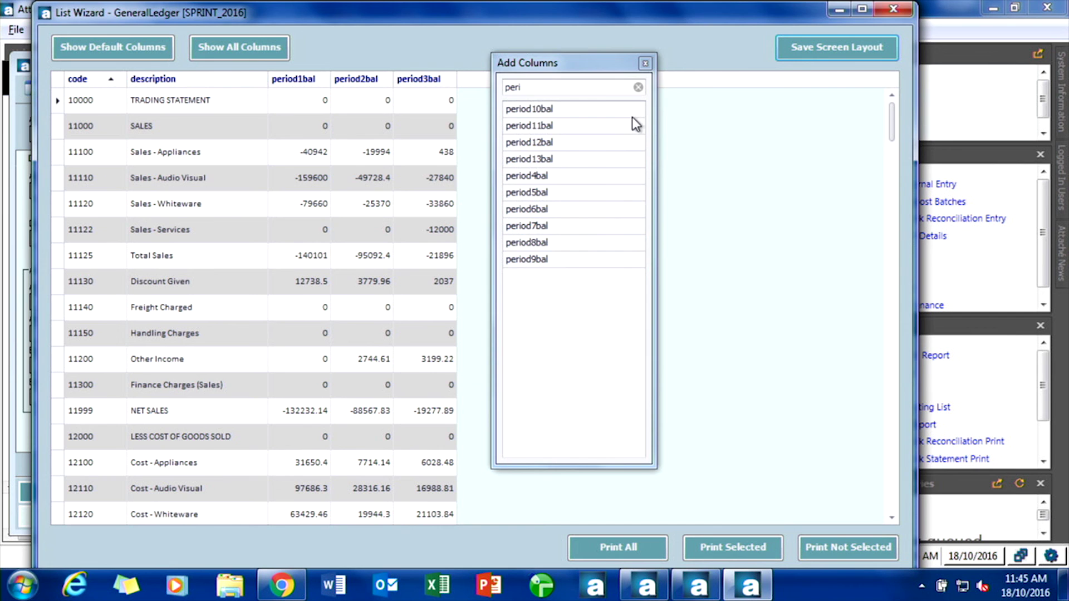
pyautogui.click(646, 62)
pyautogui.click(894, 9)
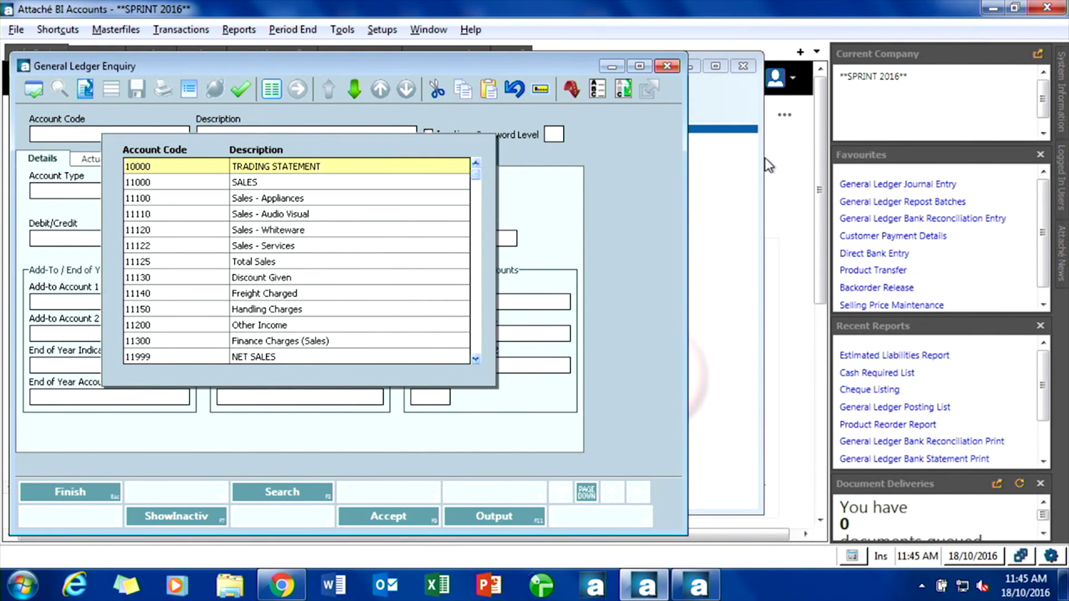
# Step: Output the account list again, open its print preview at full size, and show the available e-mail file formats
pyautogui.press('F11')
pyautogui.moveTo(499, 38); pyautogui.dragTo(487, 14)
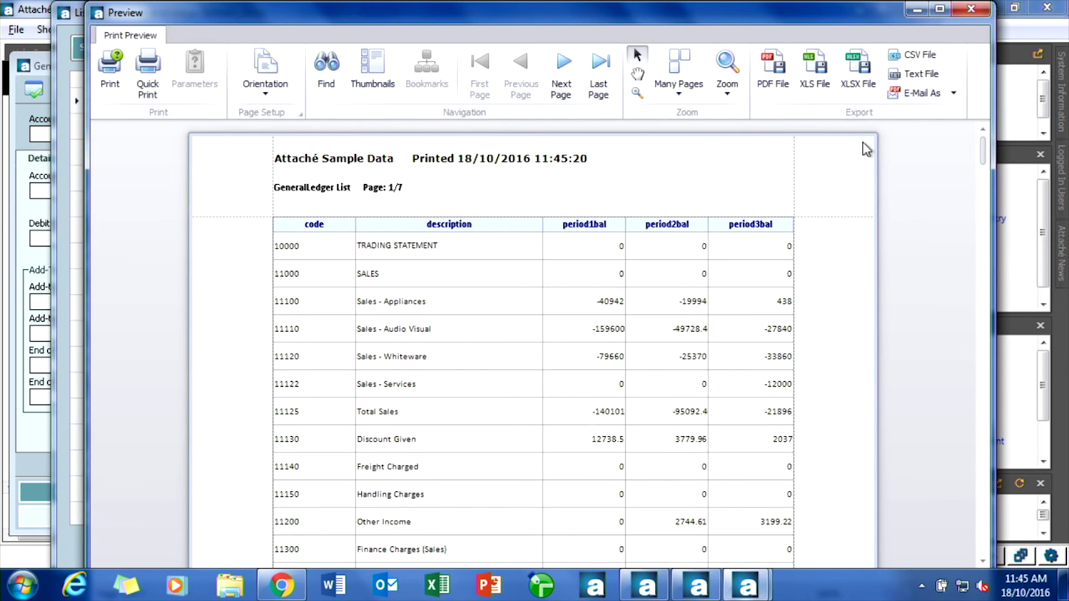
pyautogui.click(940, 8)
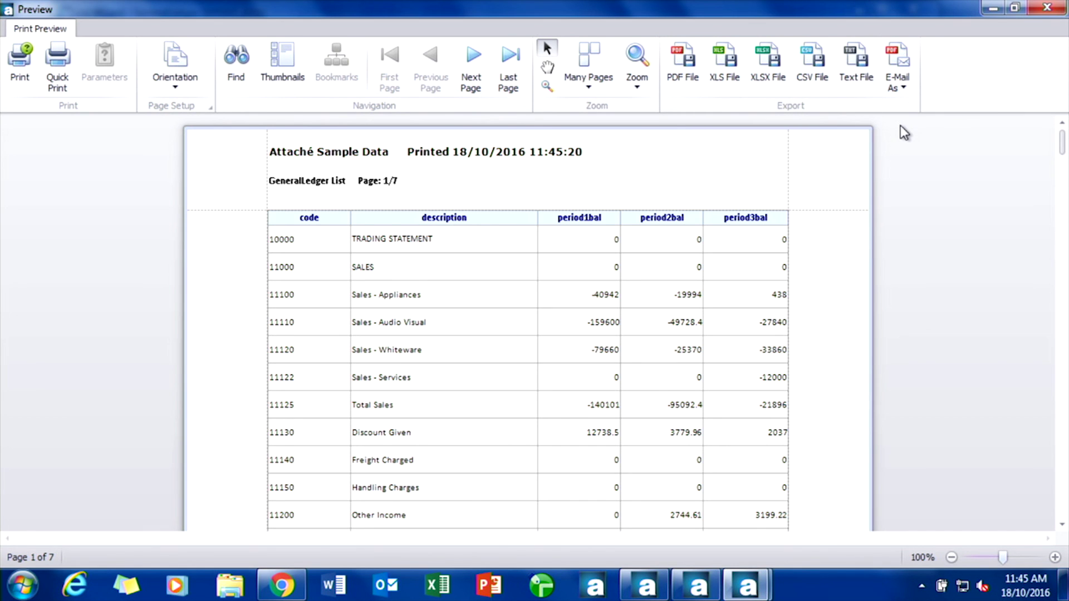
pyautogui.click(906, 88)
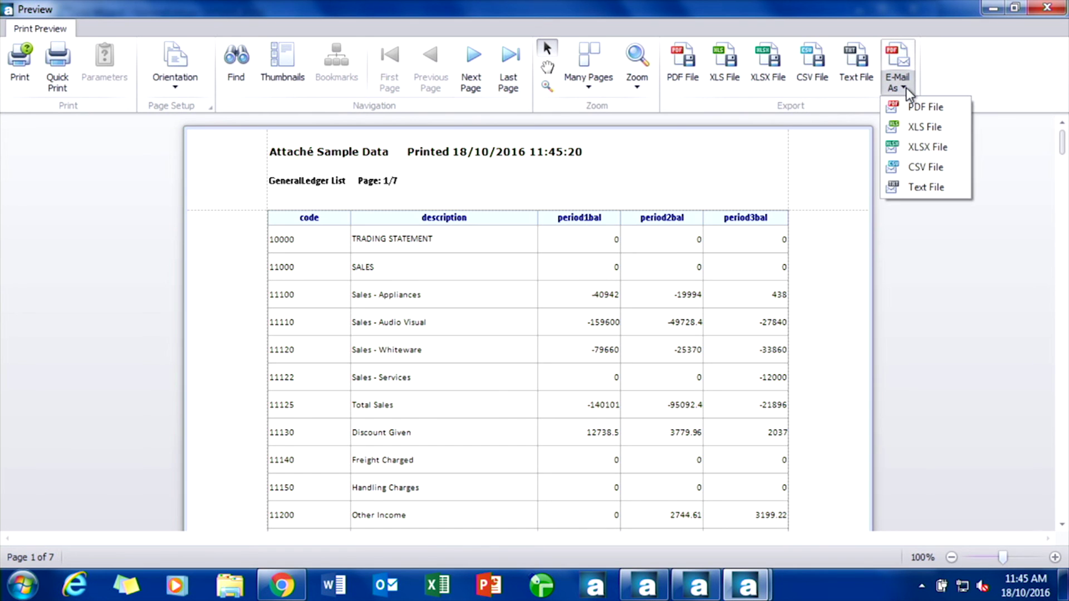